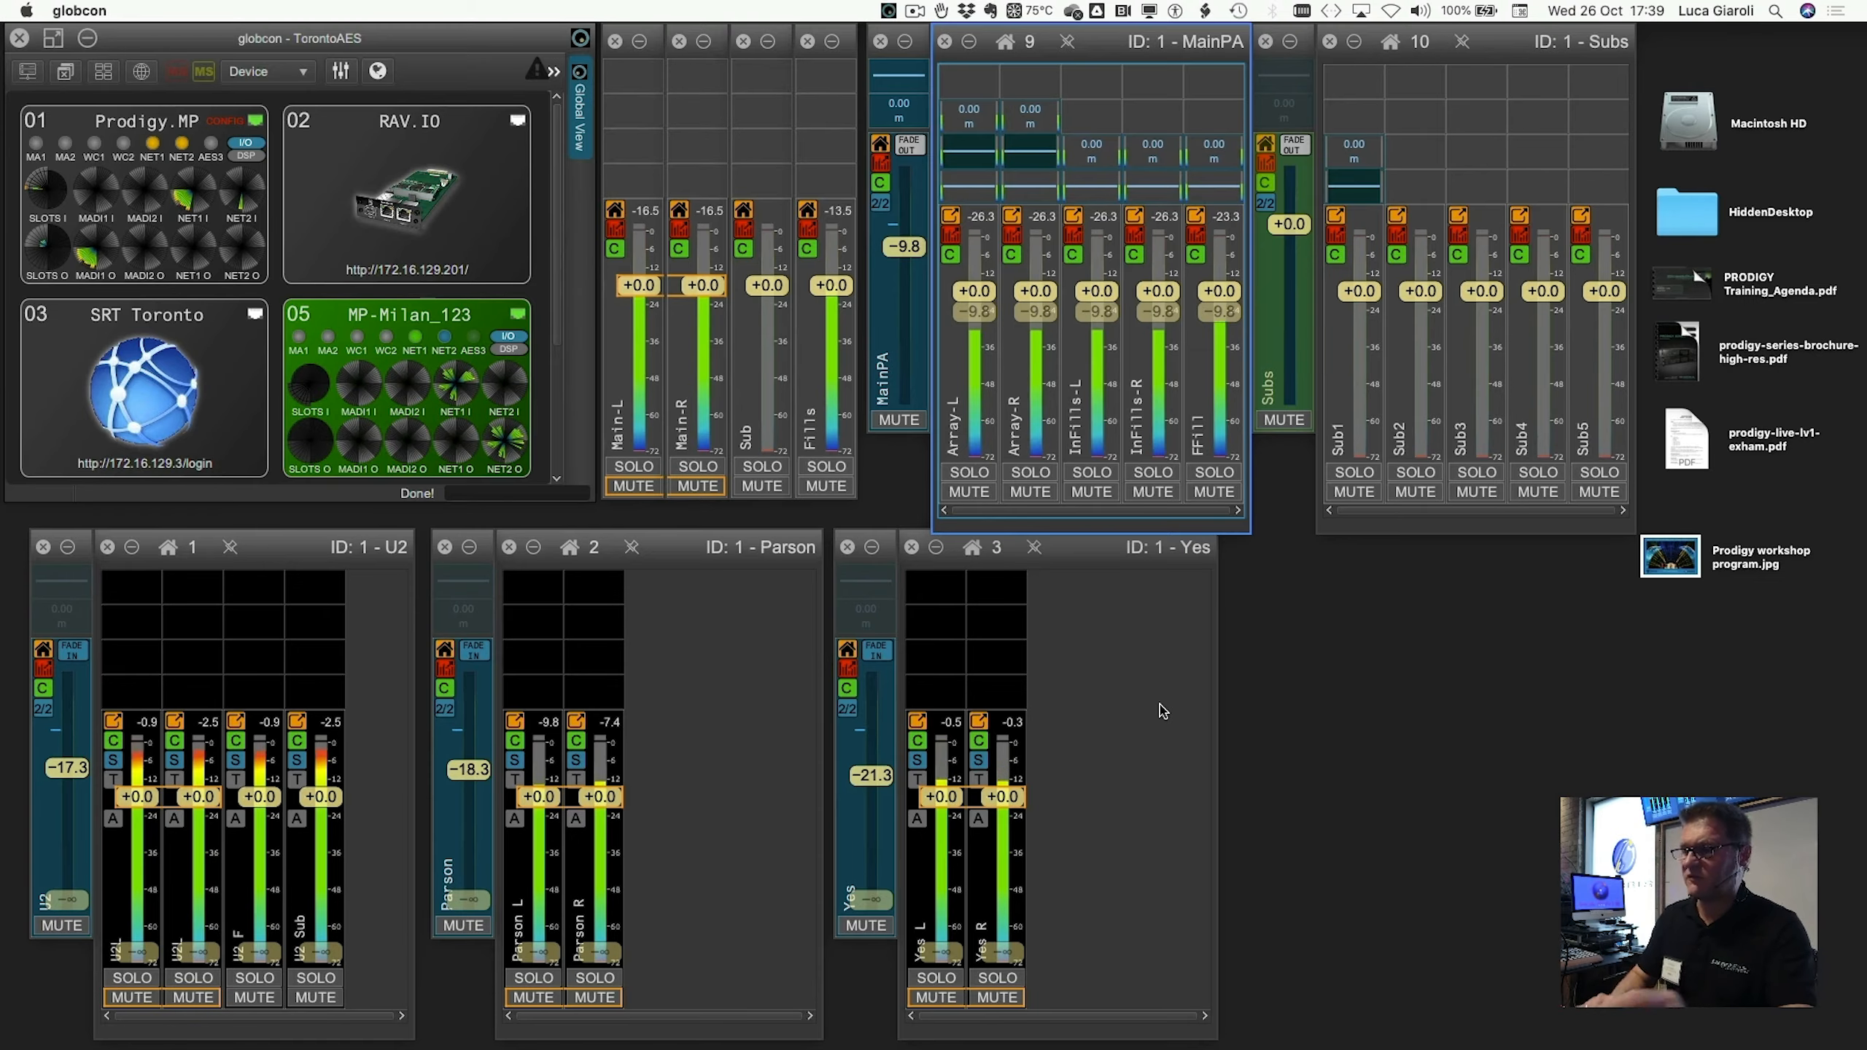
Switch to an empty desktop and launch Smaart 8, continuing with the current configuration.
{"action": "key", "text": "ctrl+Right"}
{"action": "key", "text": "ctrl+Right"}
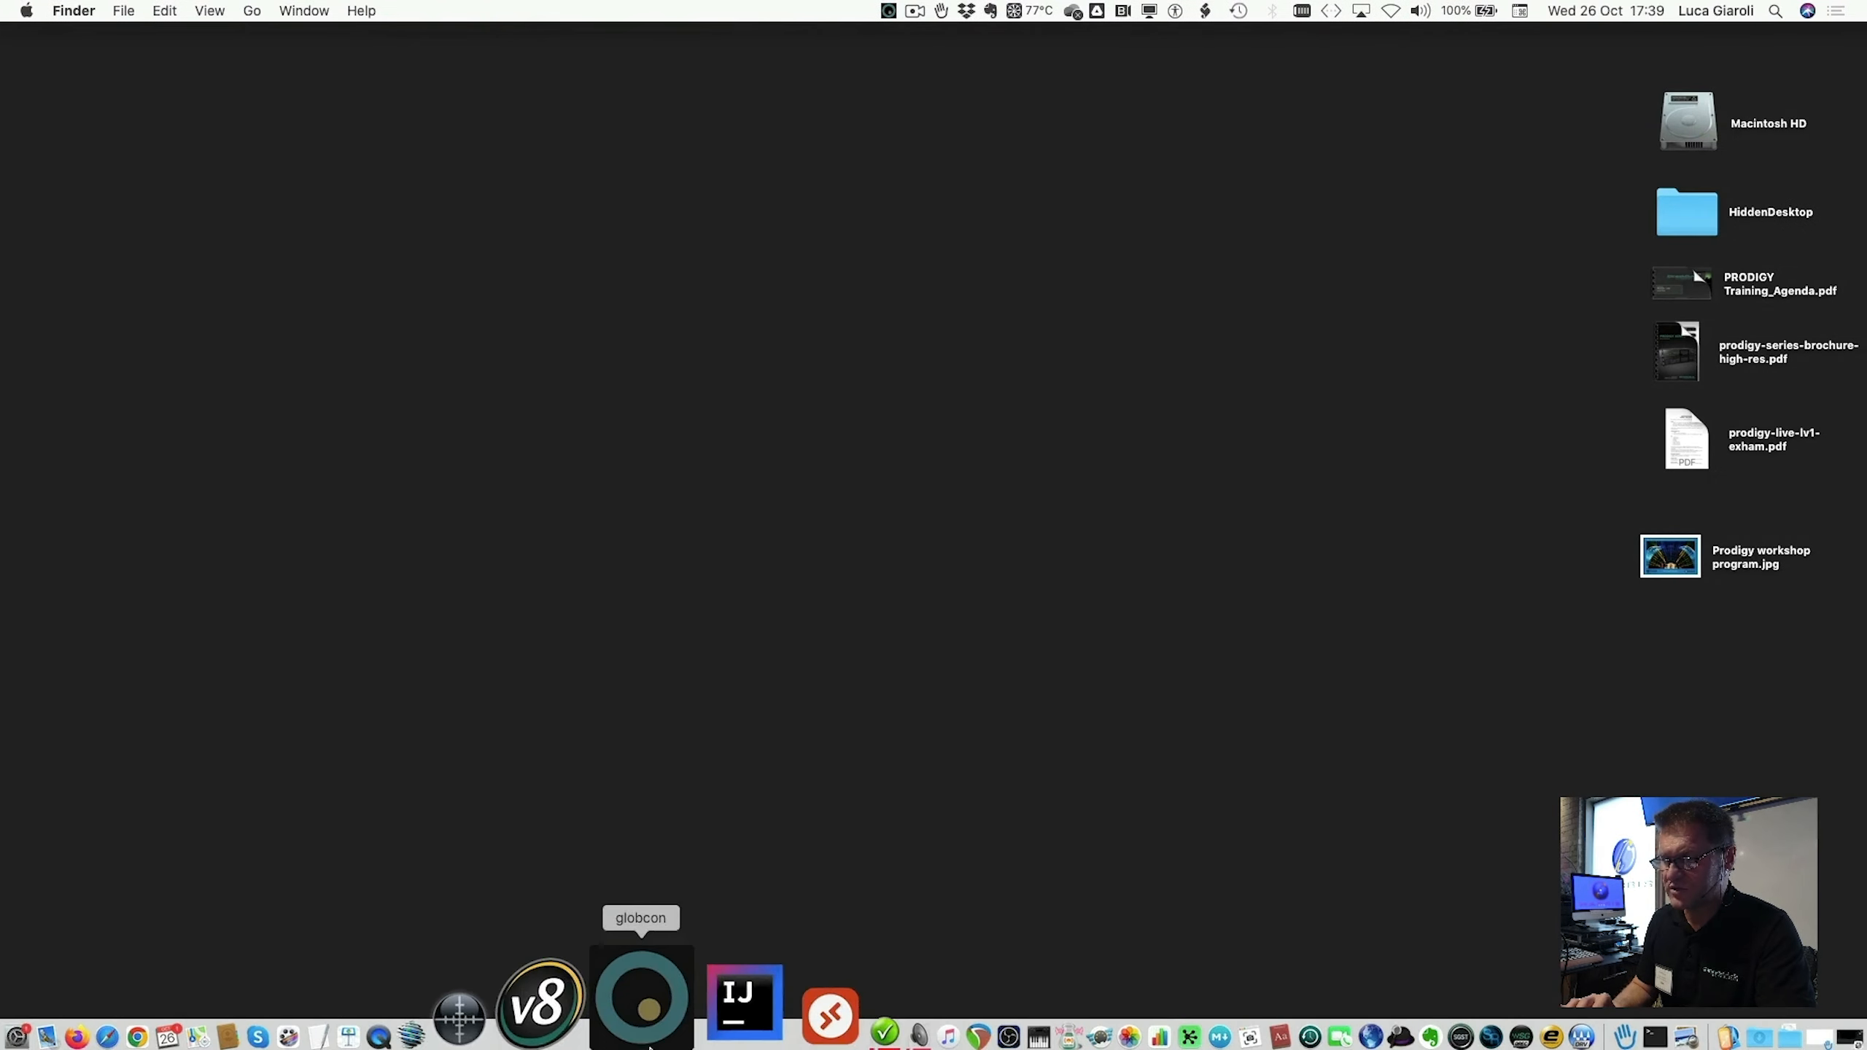
{"action": "left_click", "coordinate": [626, 999]}
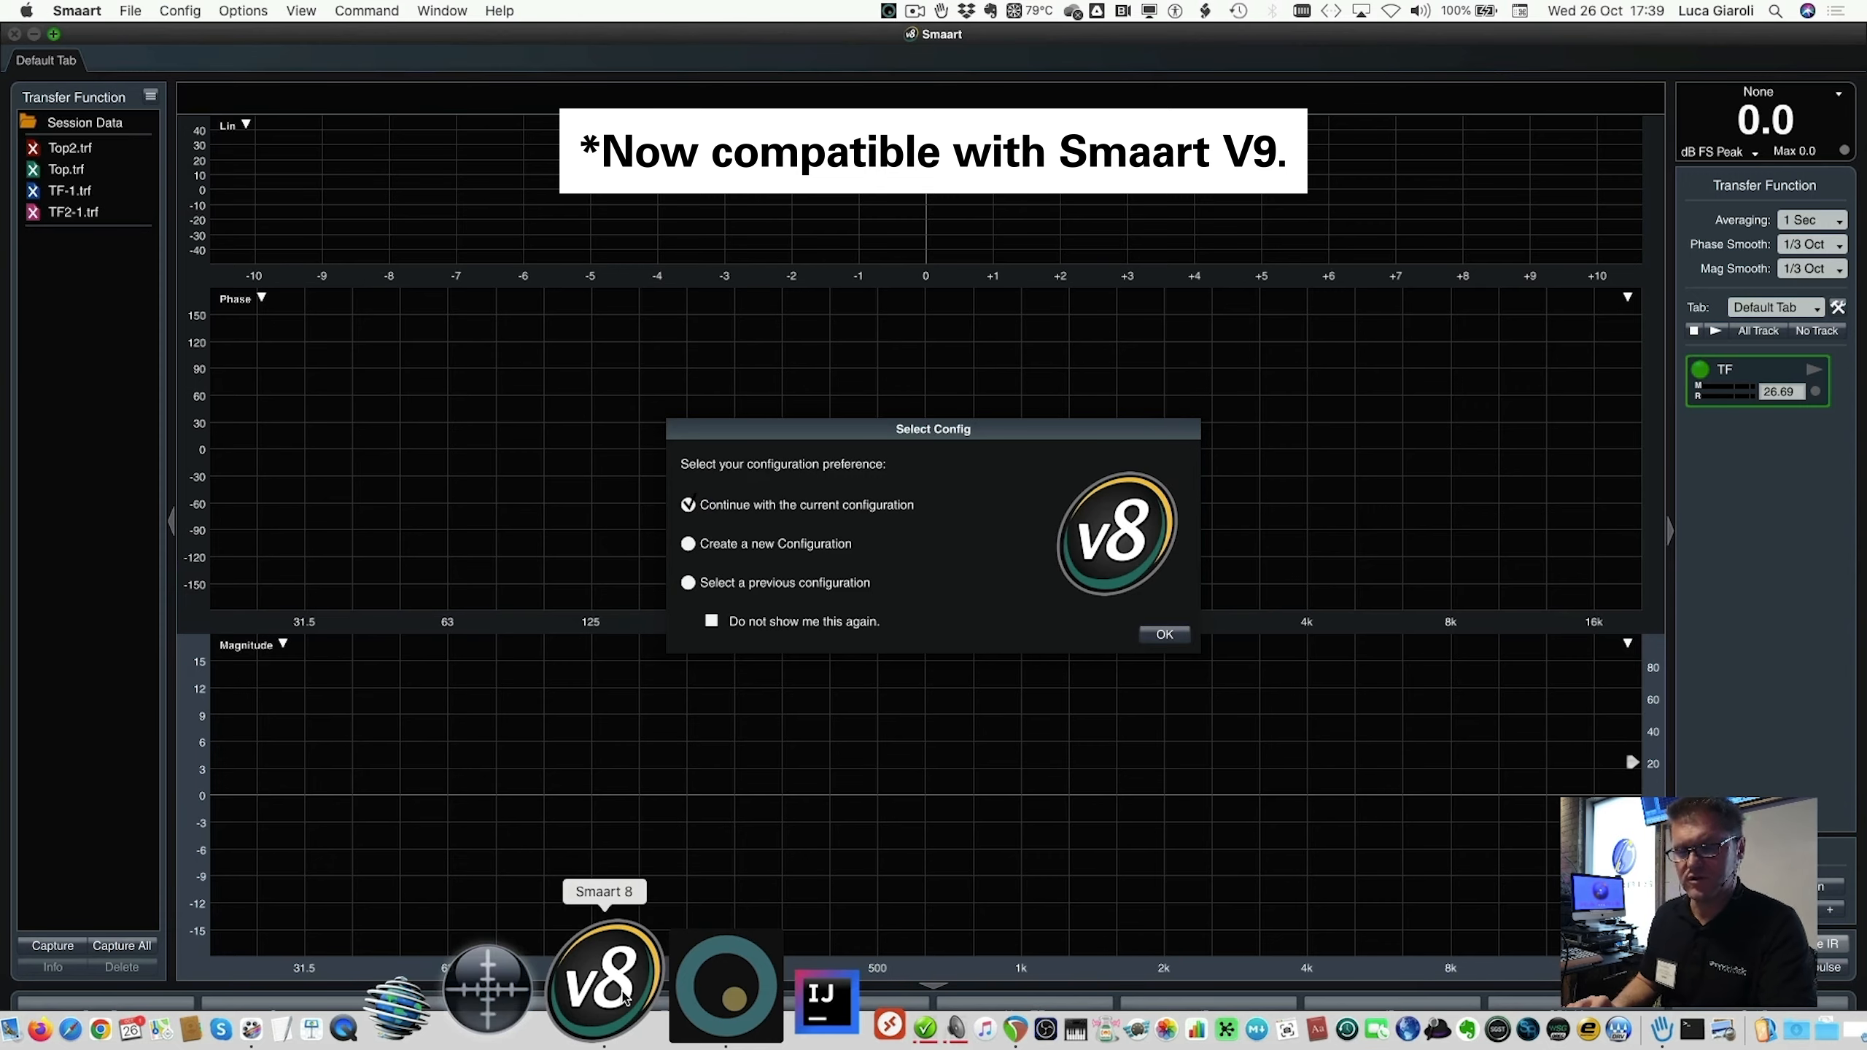
{"action": "left_click", "coordinate": [1163, 635]}
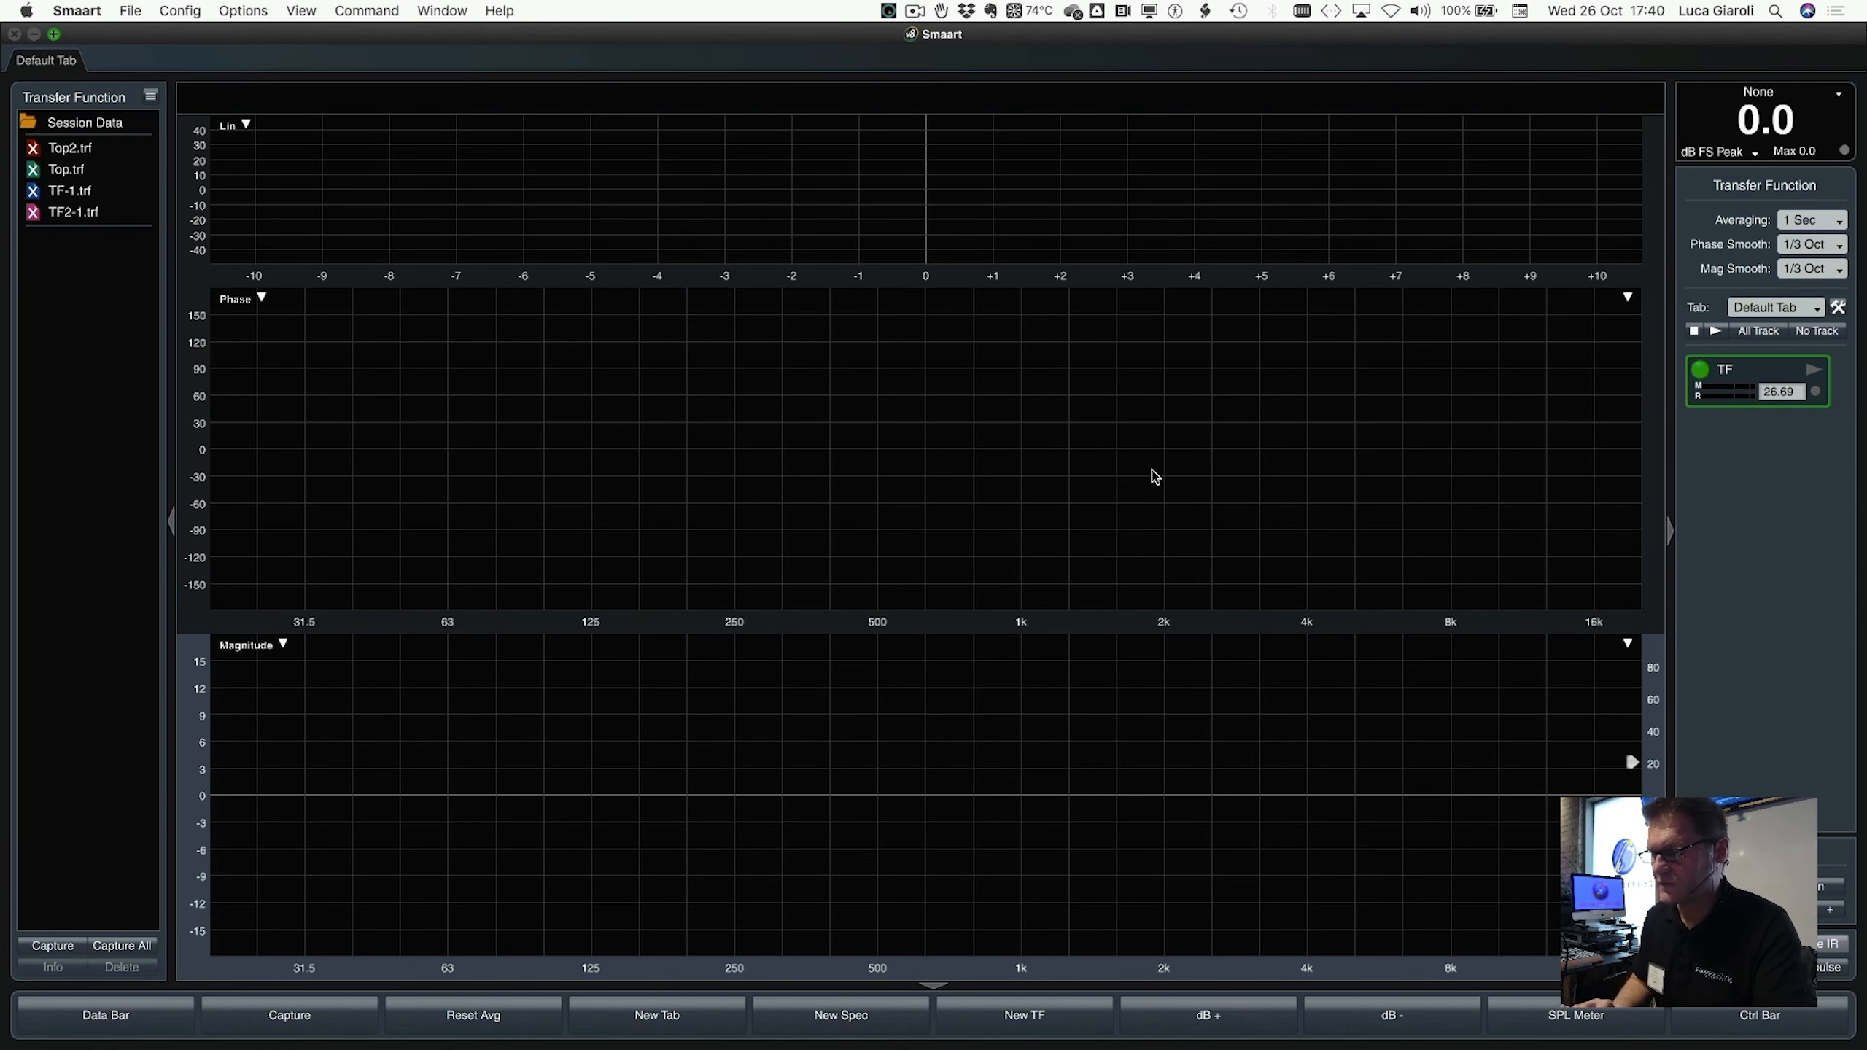
Open Dante Controller, examine the channel routing from PRODIGY-MP to MacBookPro16, and close it.
{"action": "key", "text": "ctrl+Up"}
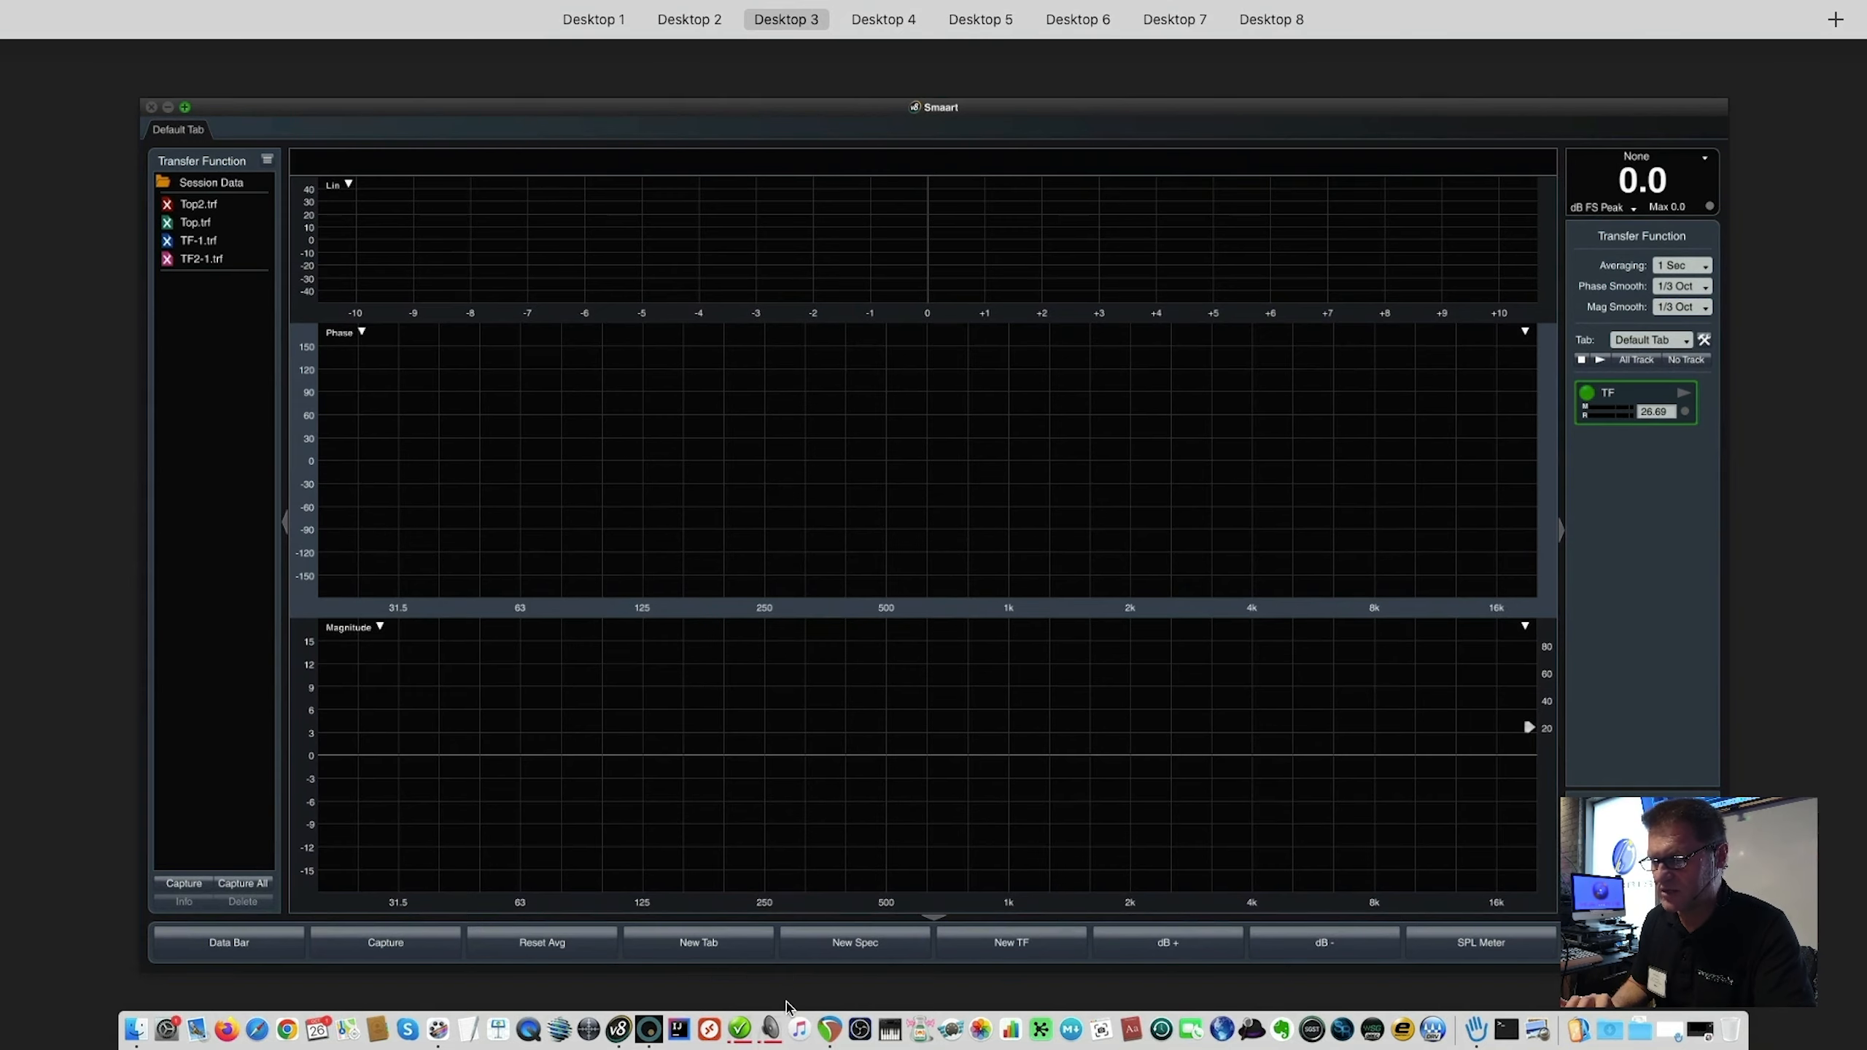
{"action": "left_click", "coordinate": [751, 1021]}
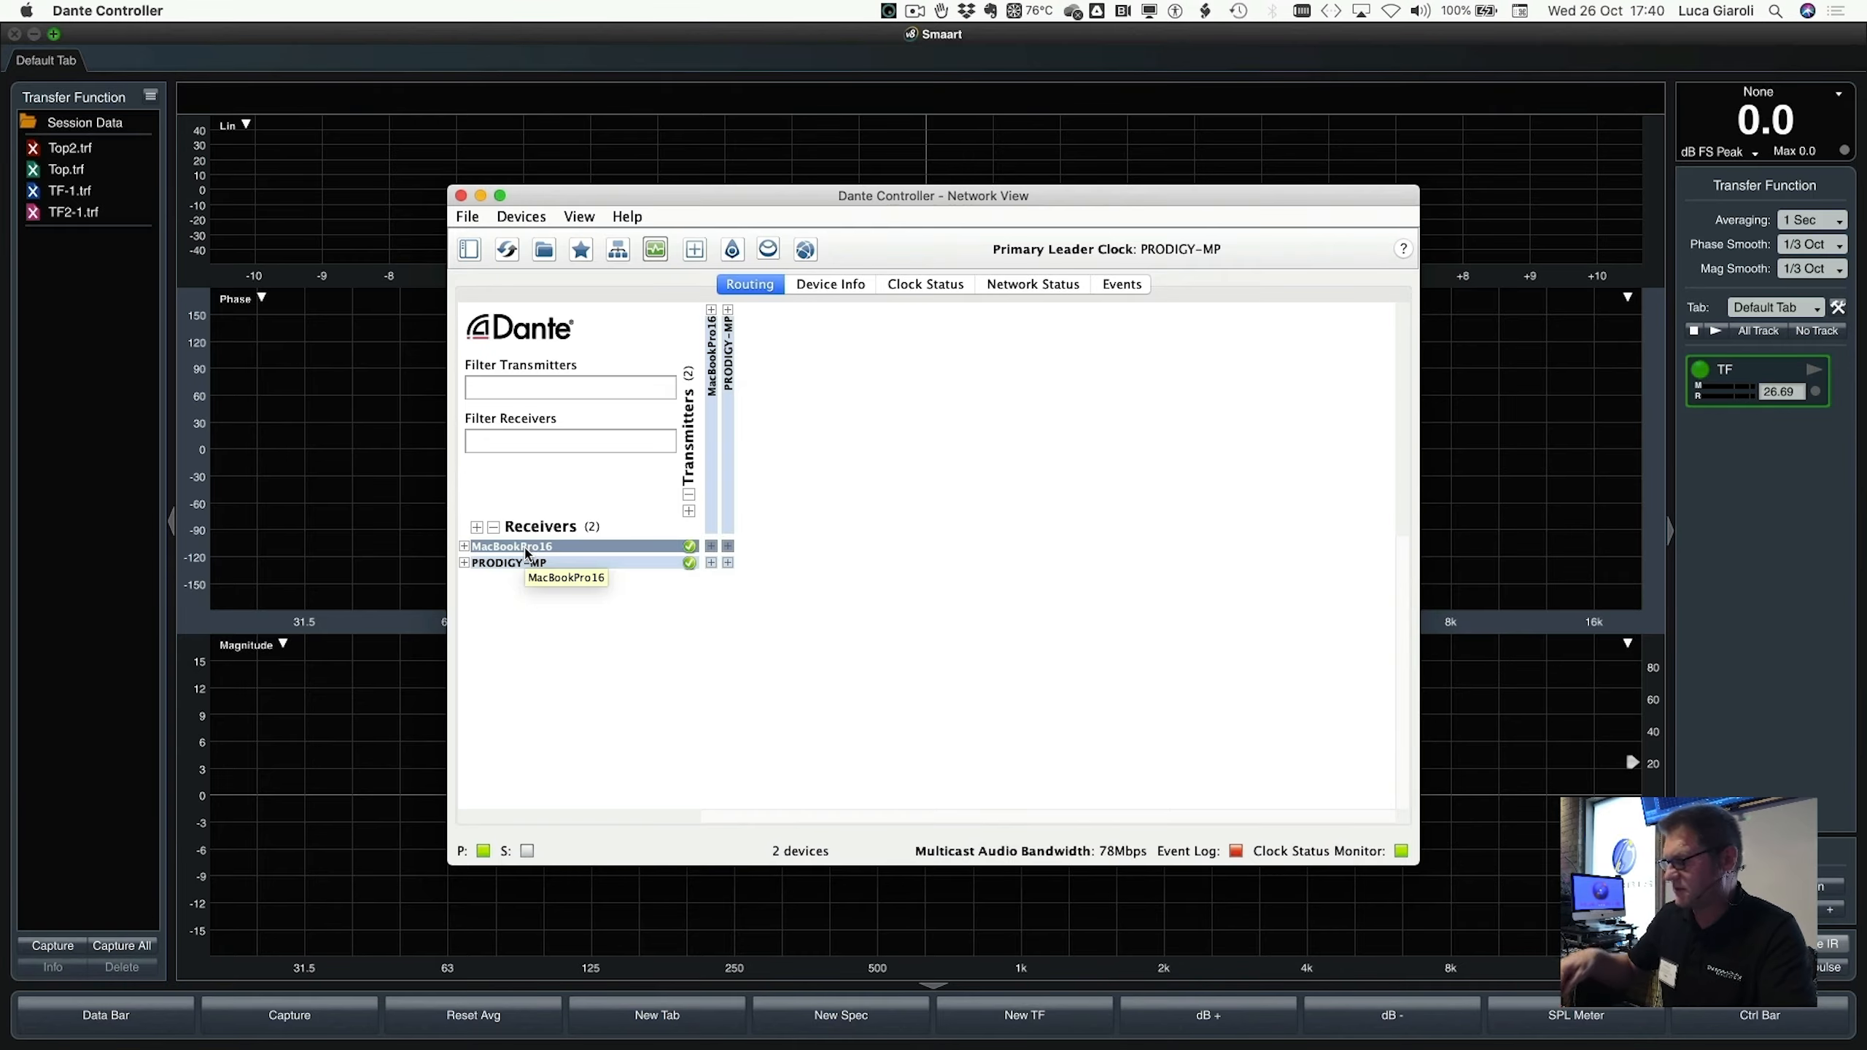
{"action": "left_click", "coordinate": [728, 546]}
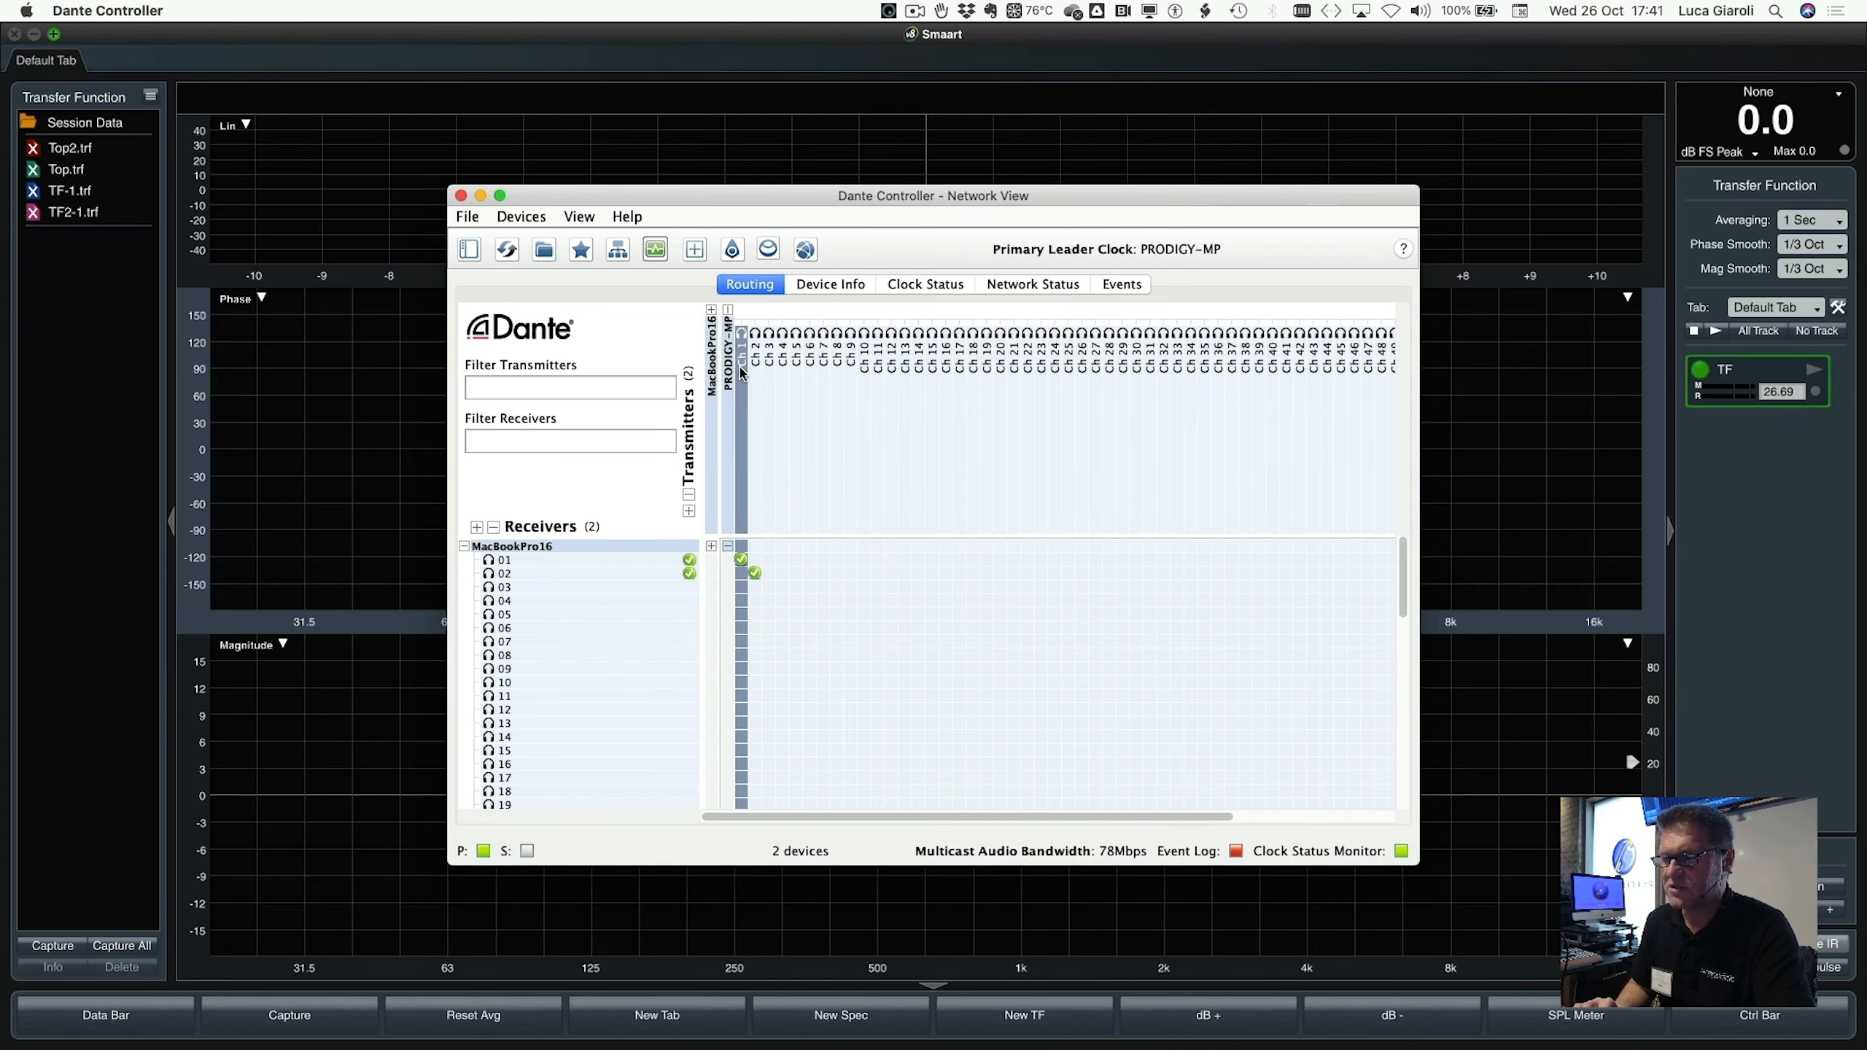
{"action": "left_click", "coordinate": [462, 195]}
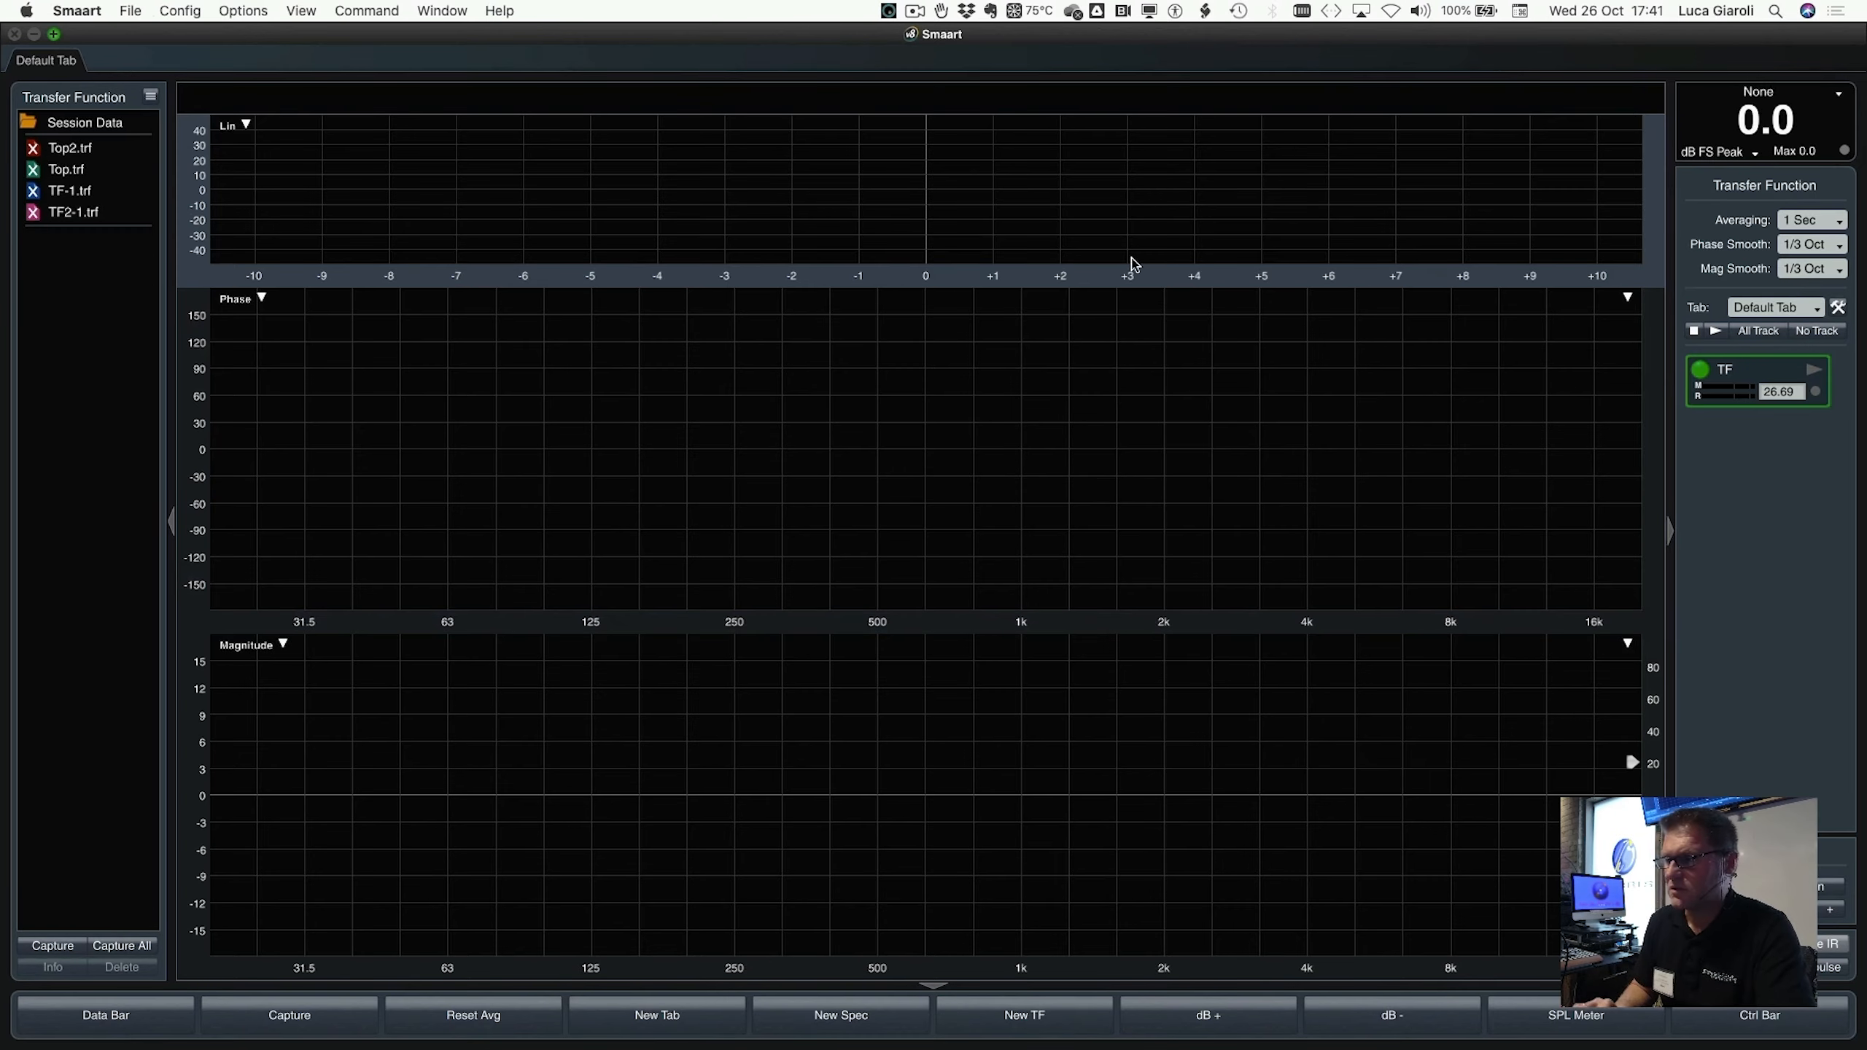
Reorder the desktops so Smaart sits directly beside the globcon desktop, and switch to globcon.
{"action": "left_click", "coordinate": [1813, 369]}
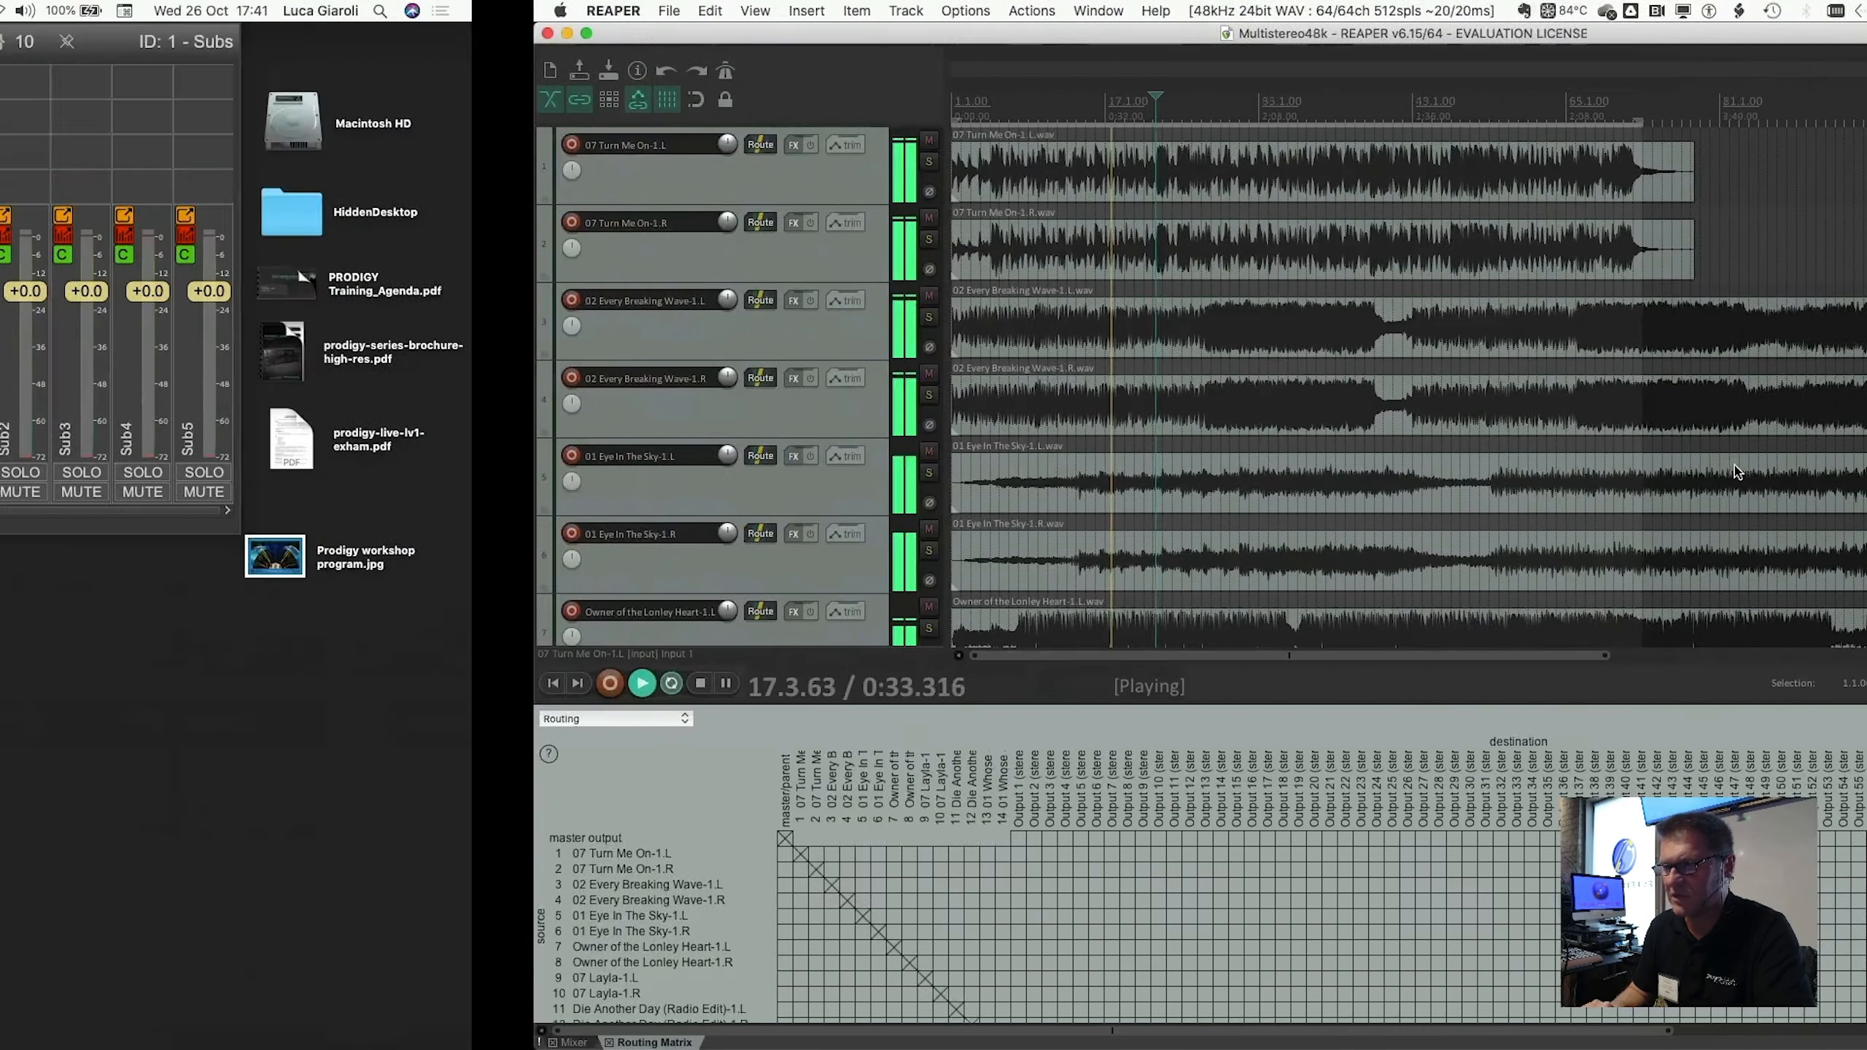
{"action": "key", "text": "ctrl+Left"}
{"action": "key", "text": "ctrl+Right"}
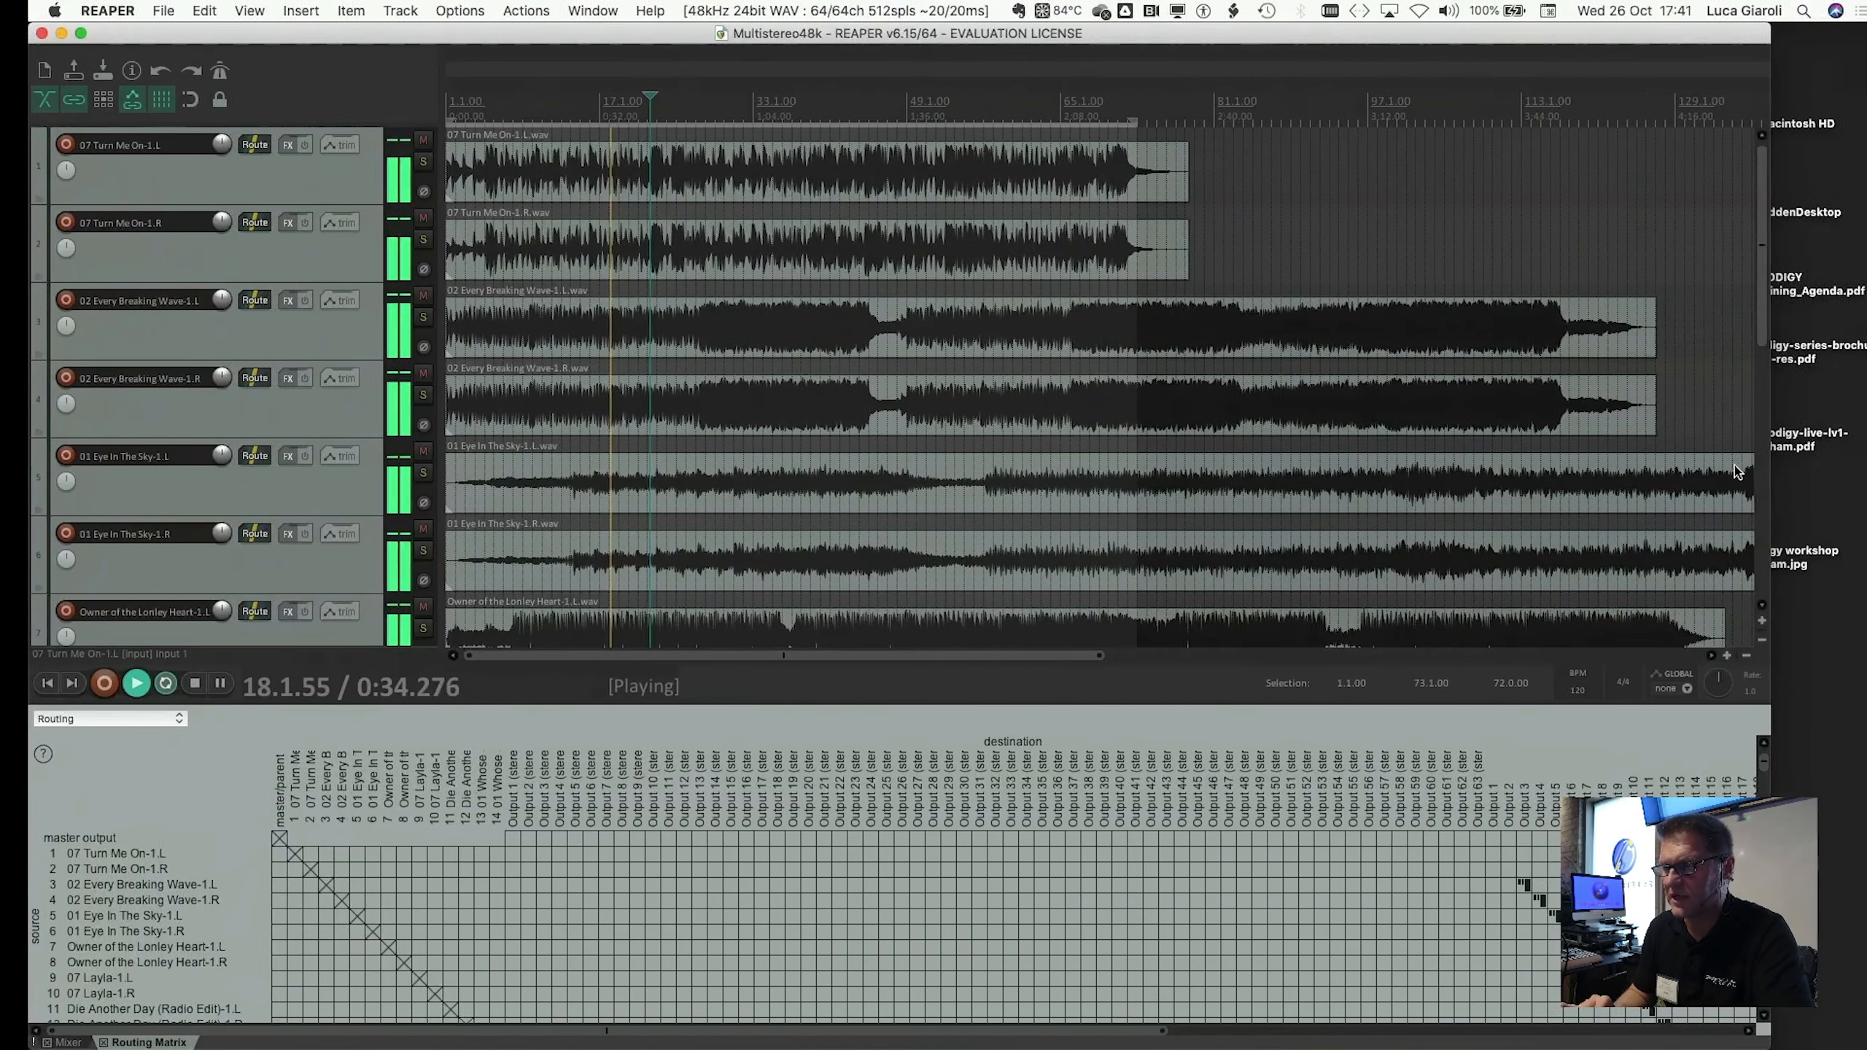
{"action": "key", "text": "ctrl+Up"}
{"action": "mouse_move", "coordinate": [1076, 71]}
{"action": "left_click_drag", "start_coordinate": [661, 80], "coordinate": [478, 78]}
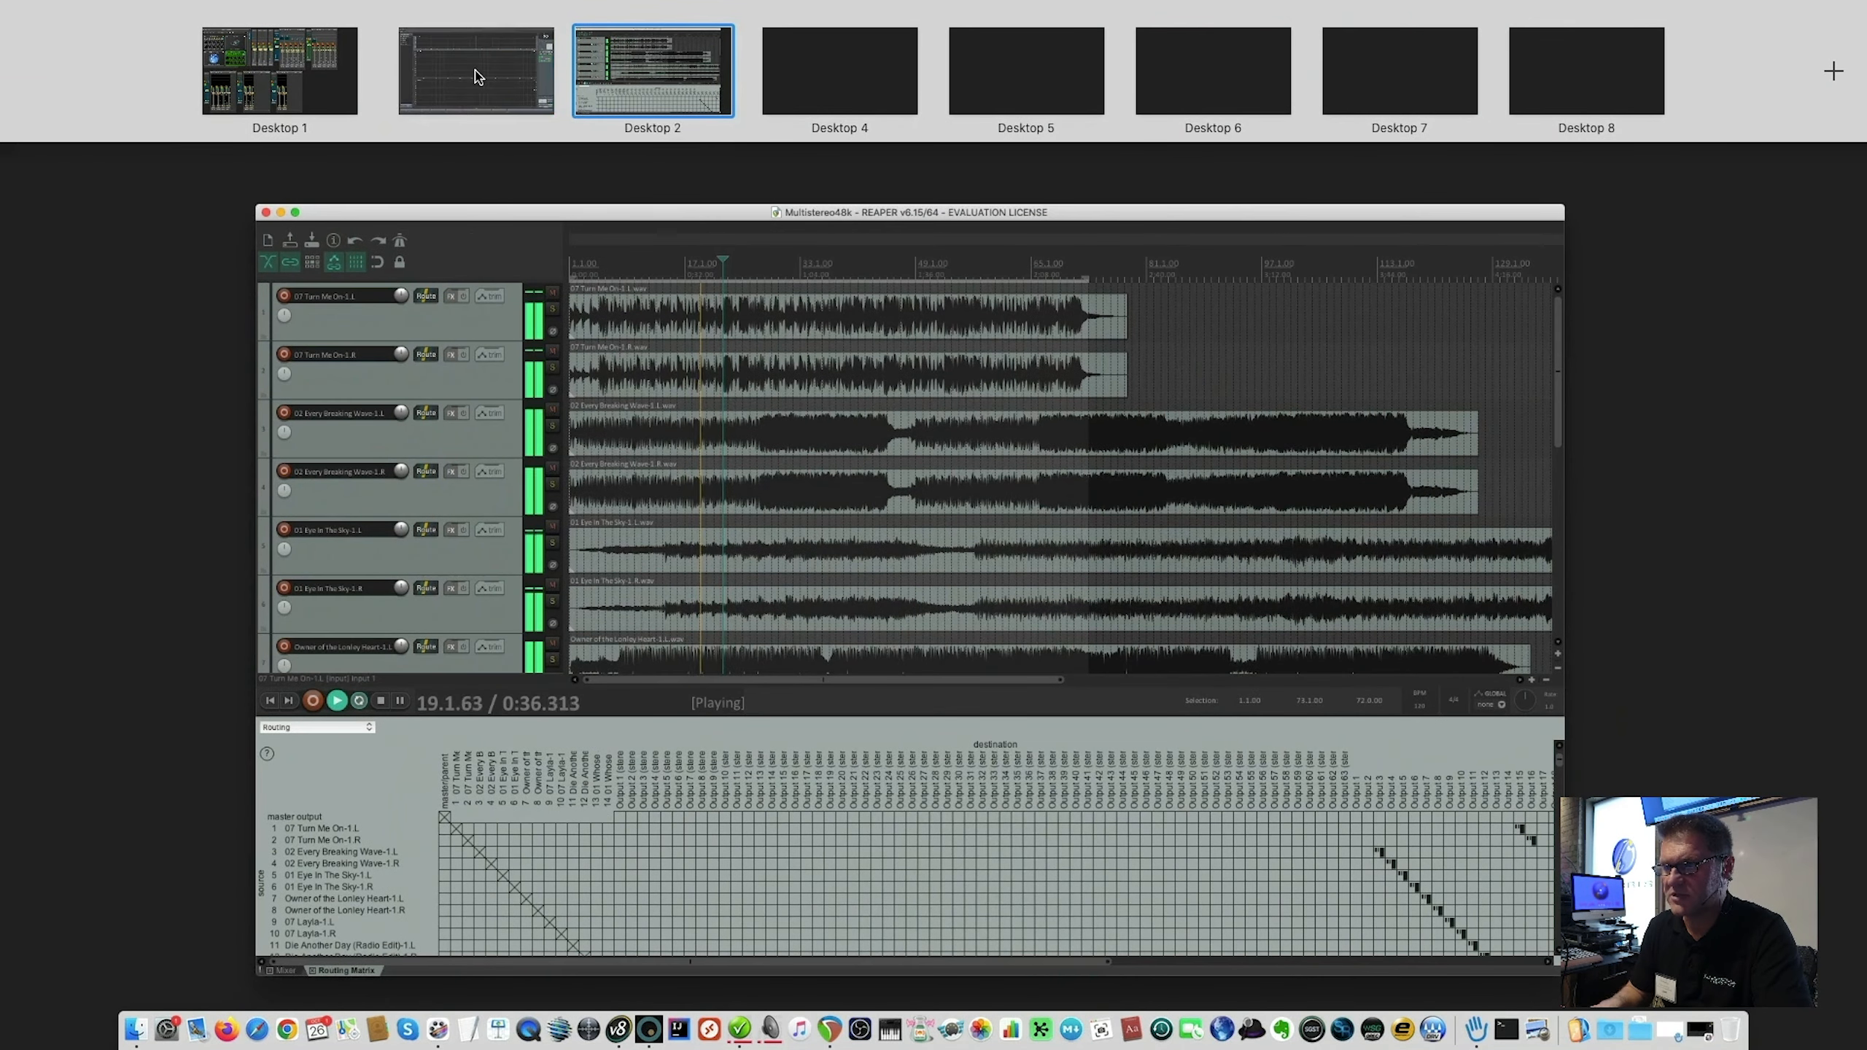
{"action": "left_click", "coordinate": [422, 75]}
{"action": "key", "text": "ctrl+Left"}
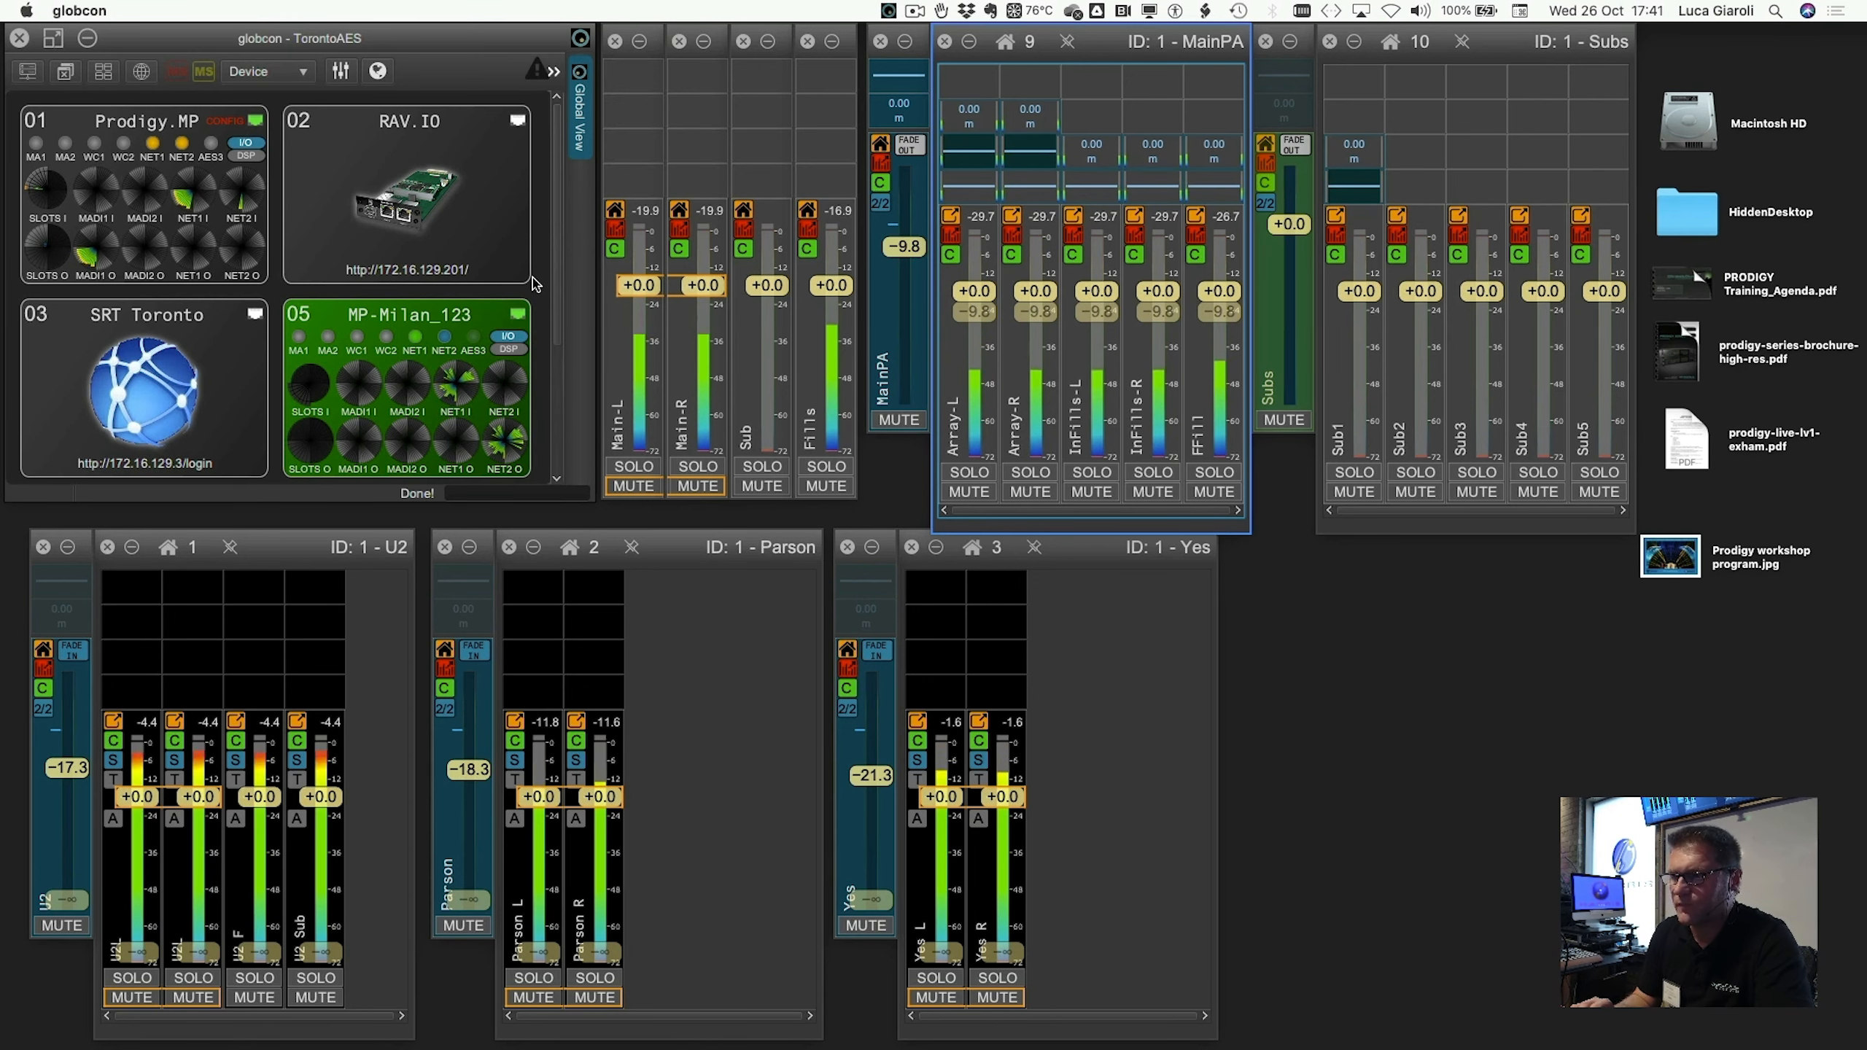
Open the Prodigy.MP device and examine its slot input gains and its DSP flex channels.
{"action": "double_click", "coordinate": [201, 130]}
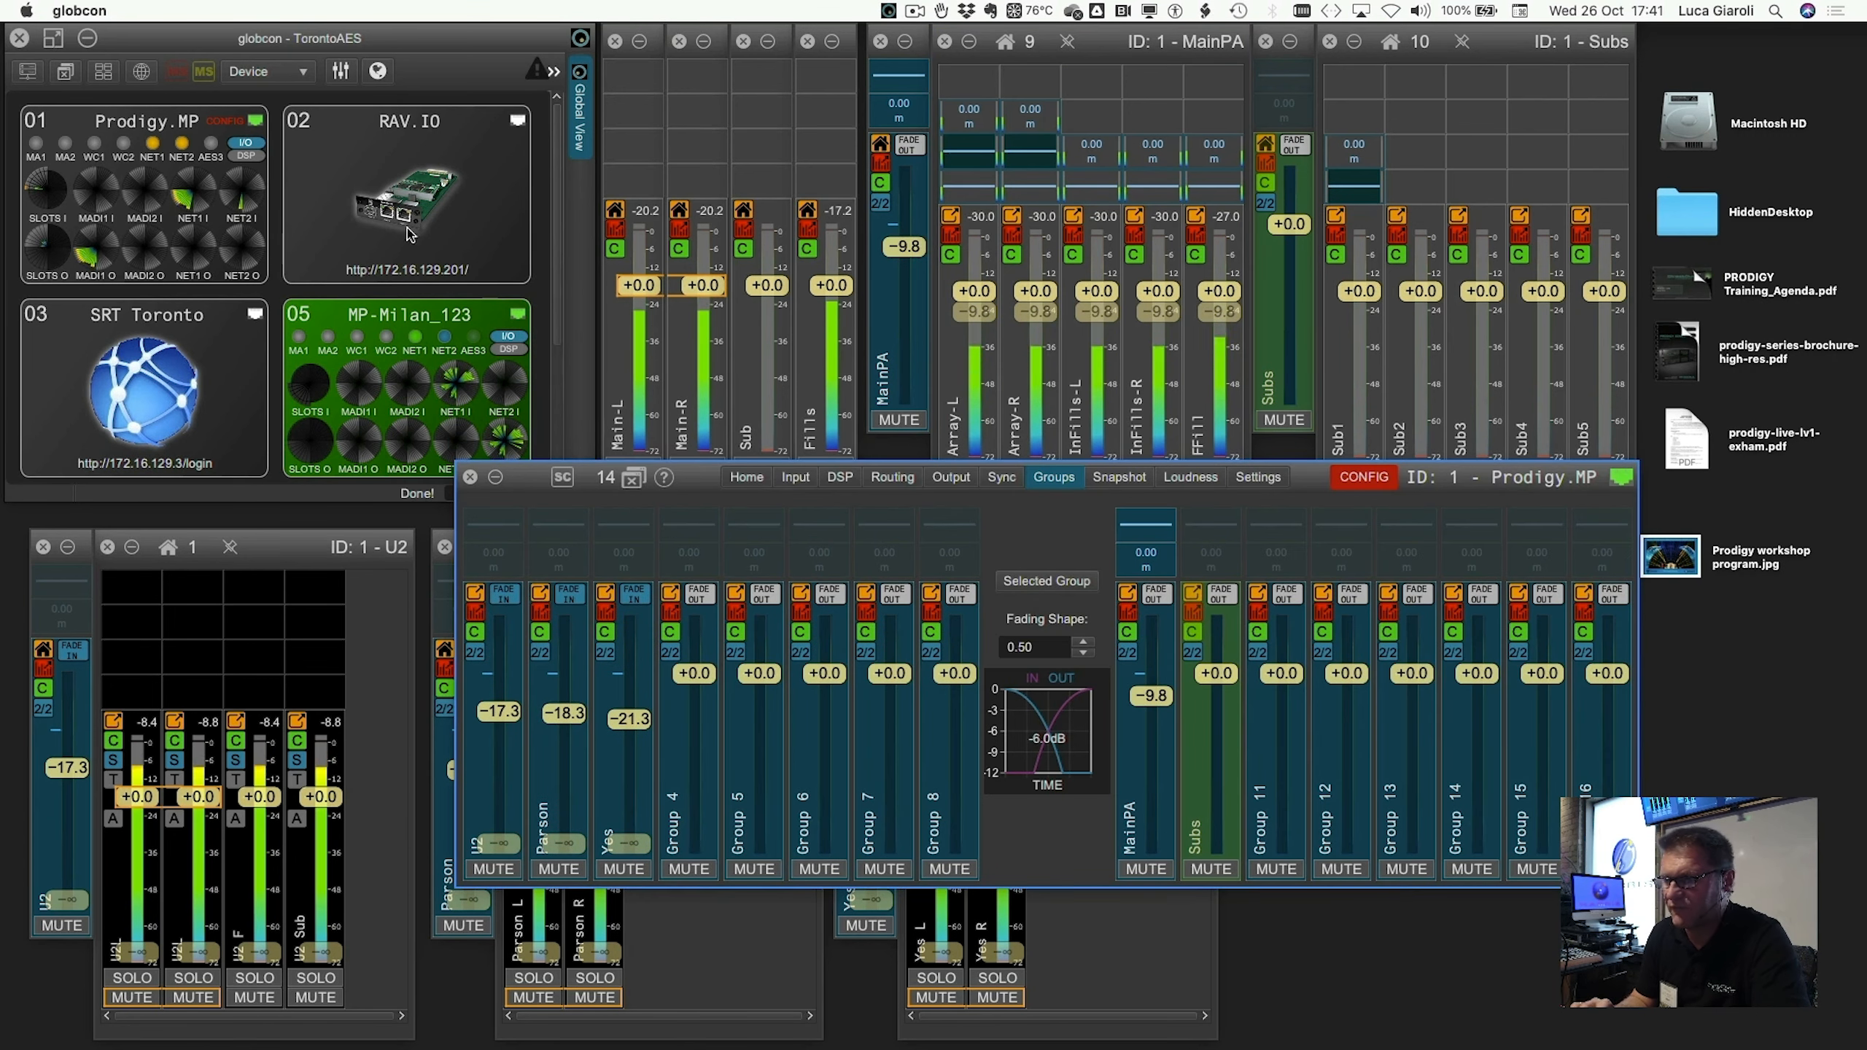
{"action": "left_click", "coordinate": [798, 479]}
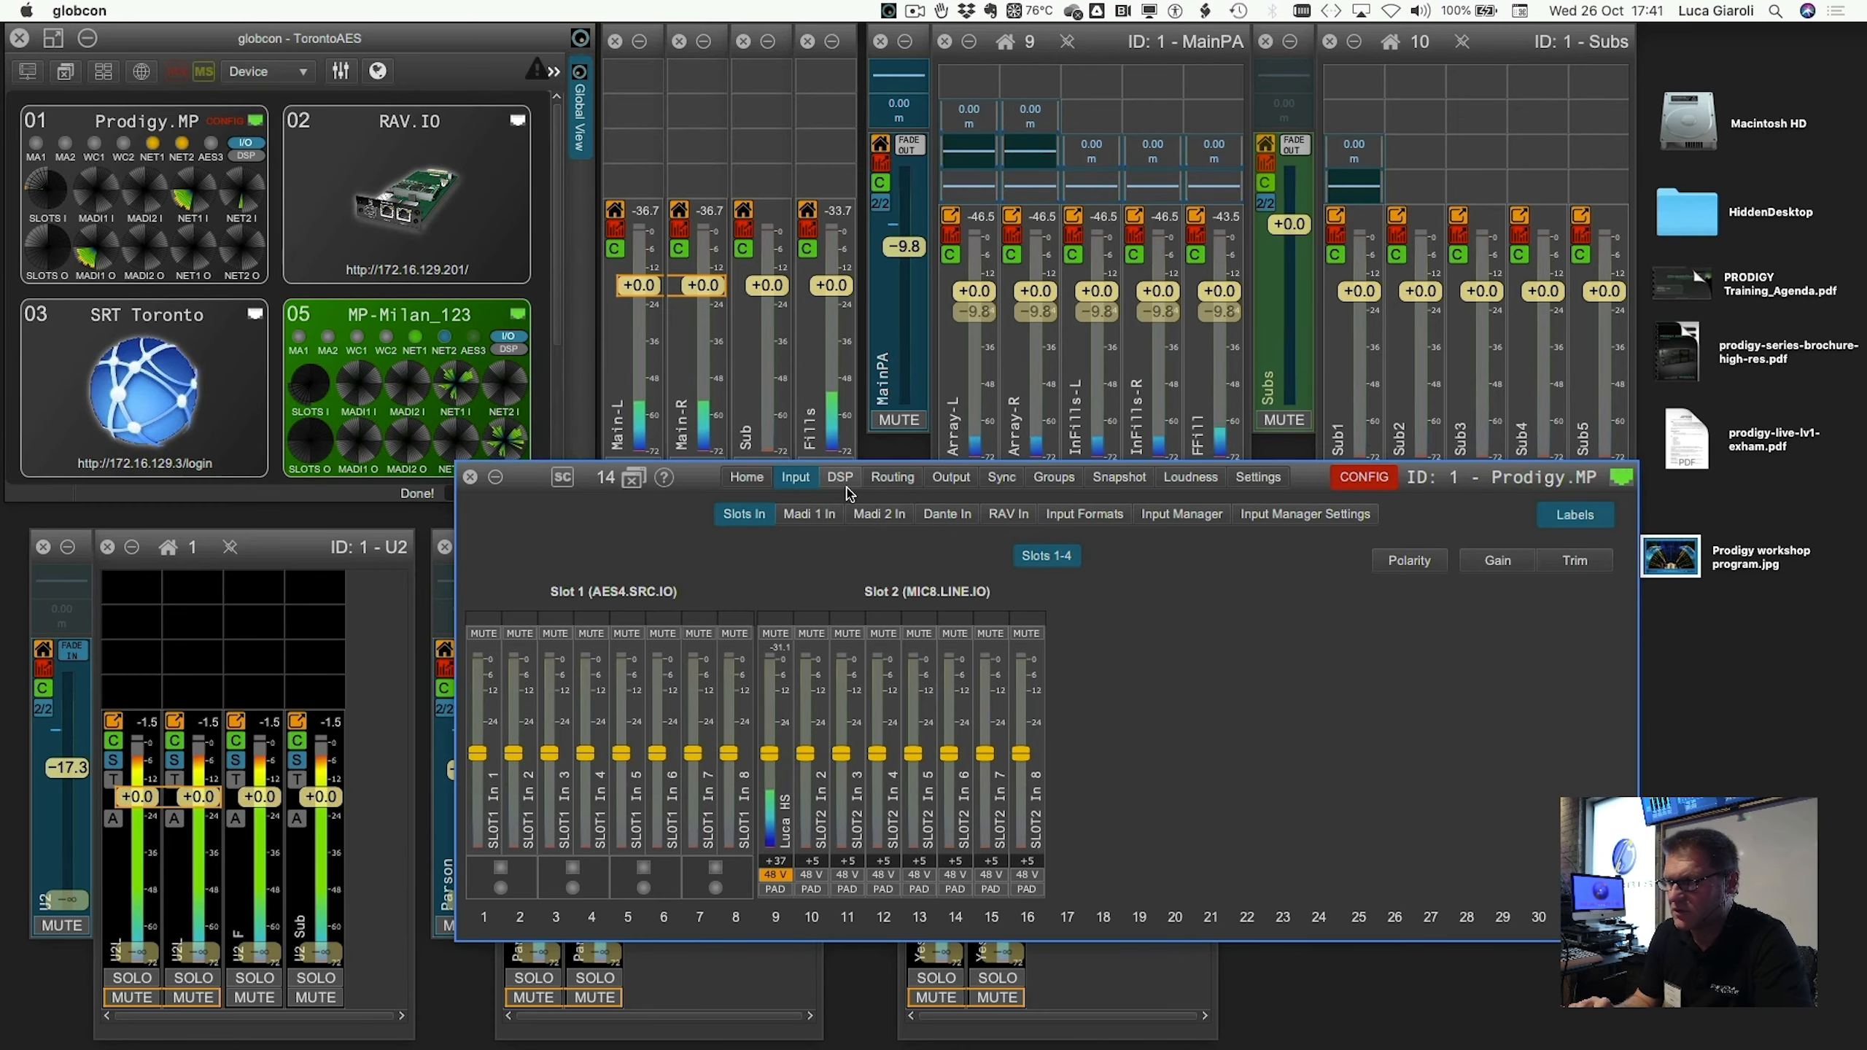
{"action": "left_click", "coordinate": [1569, 562]}
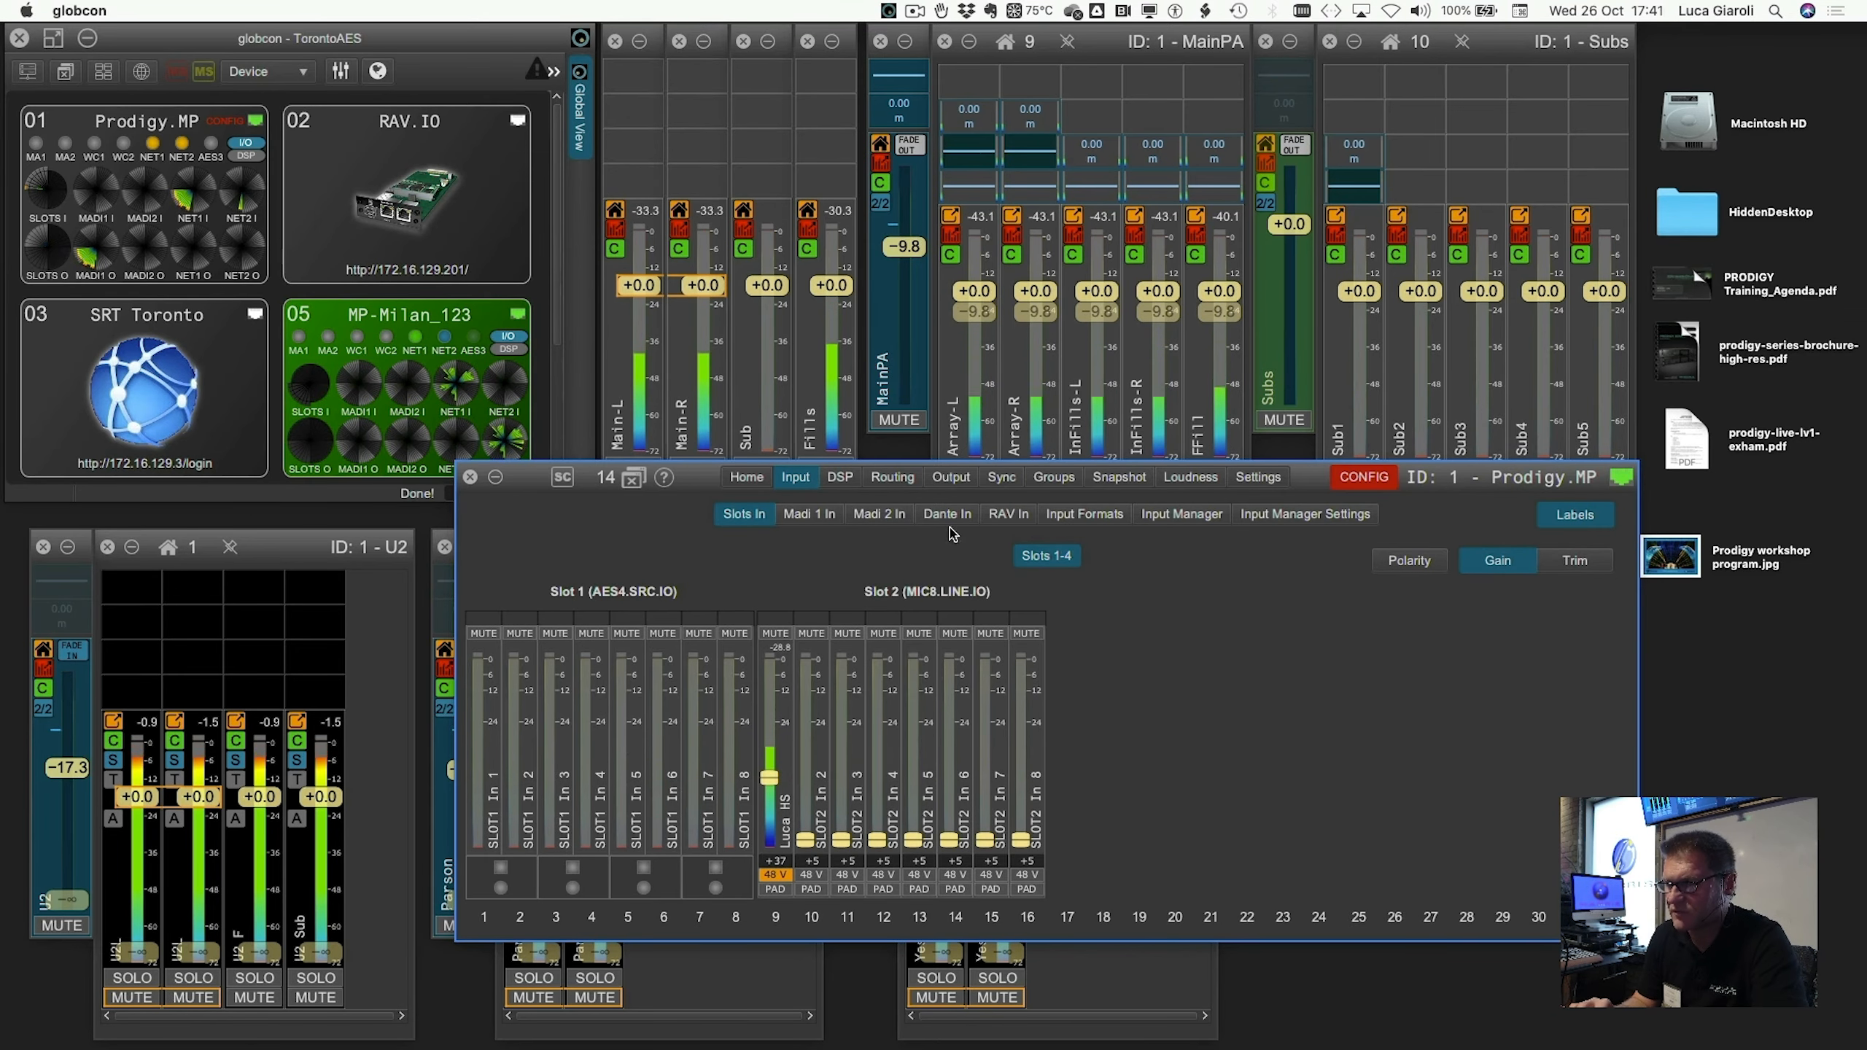
{"action": "left_click", "coordinate": [847, 478]}
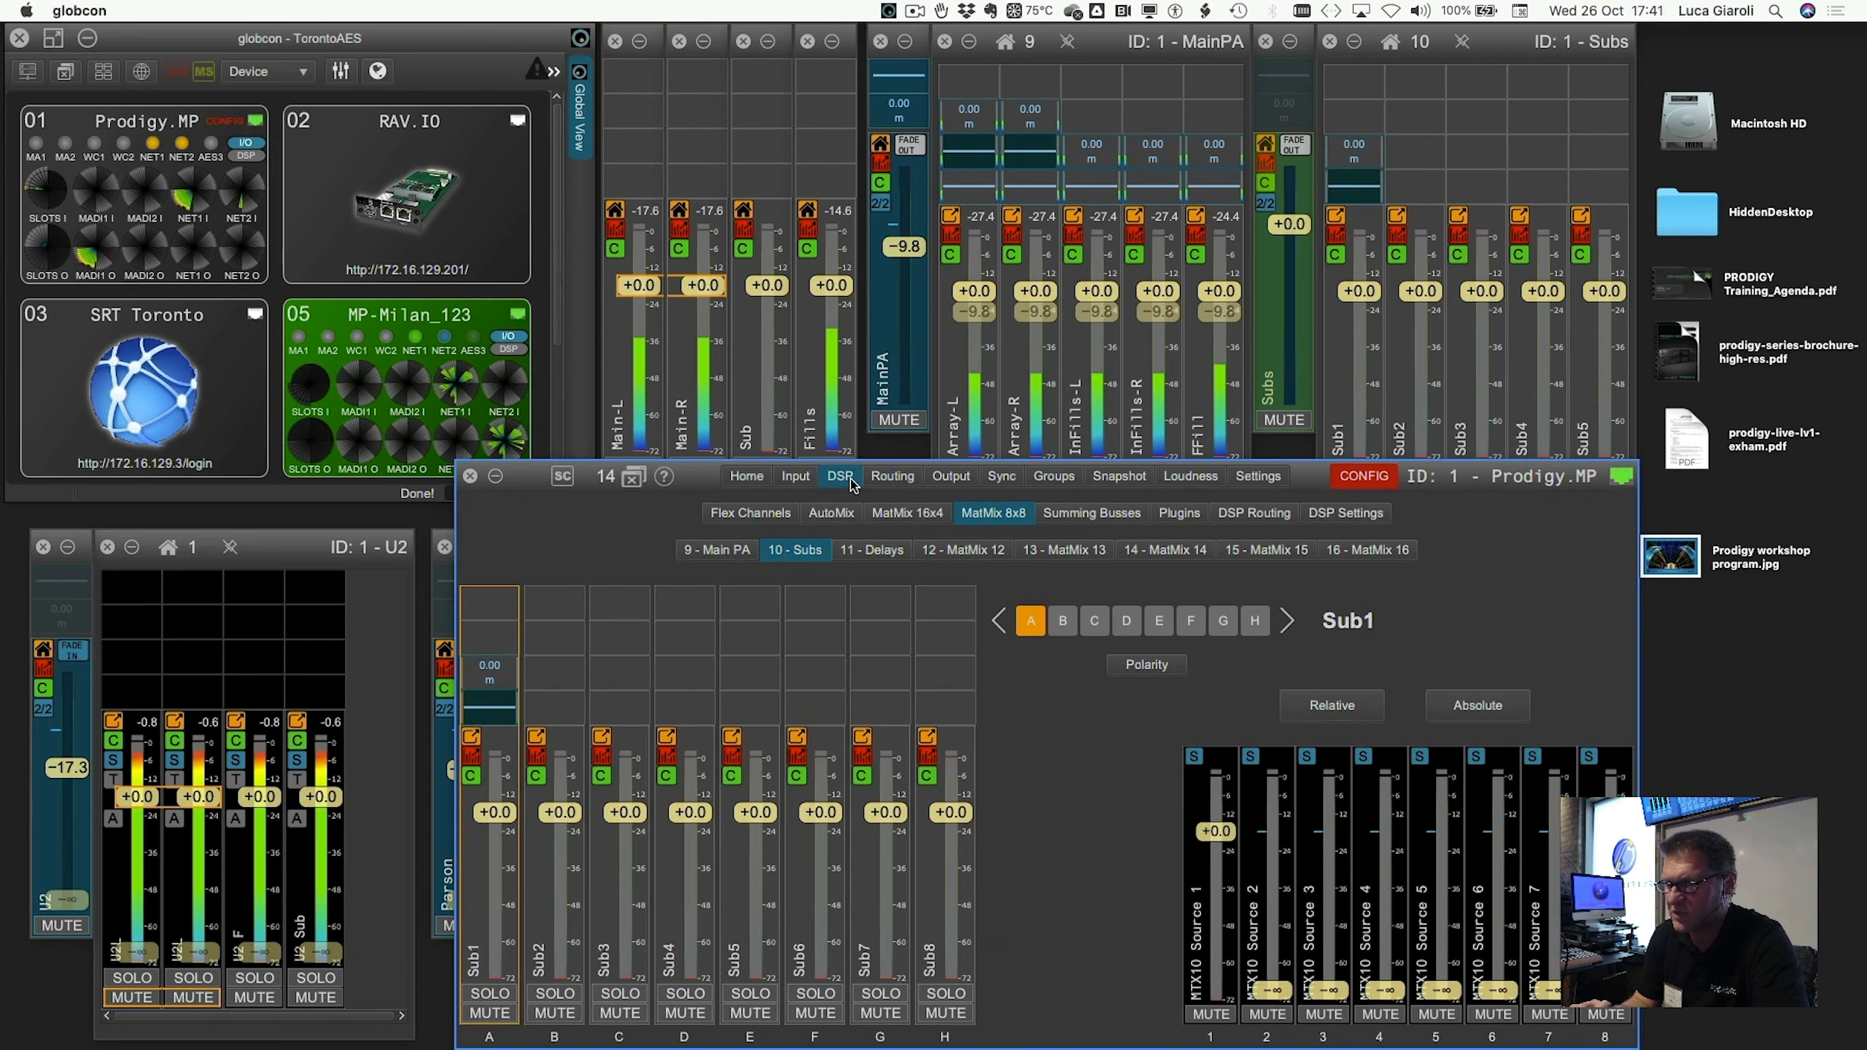
{"action": "left_click", "coordinate": [737, 515]}
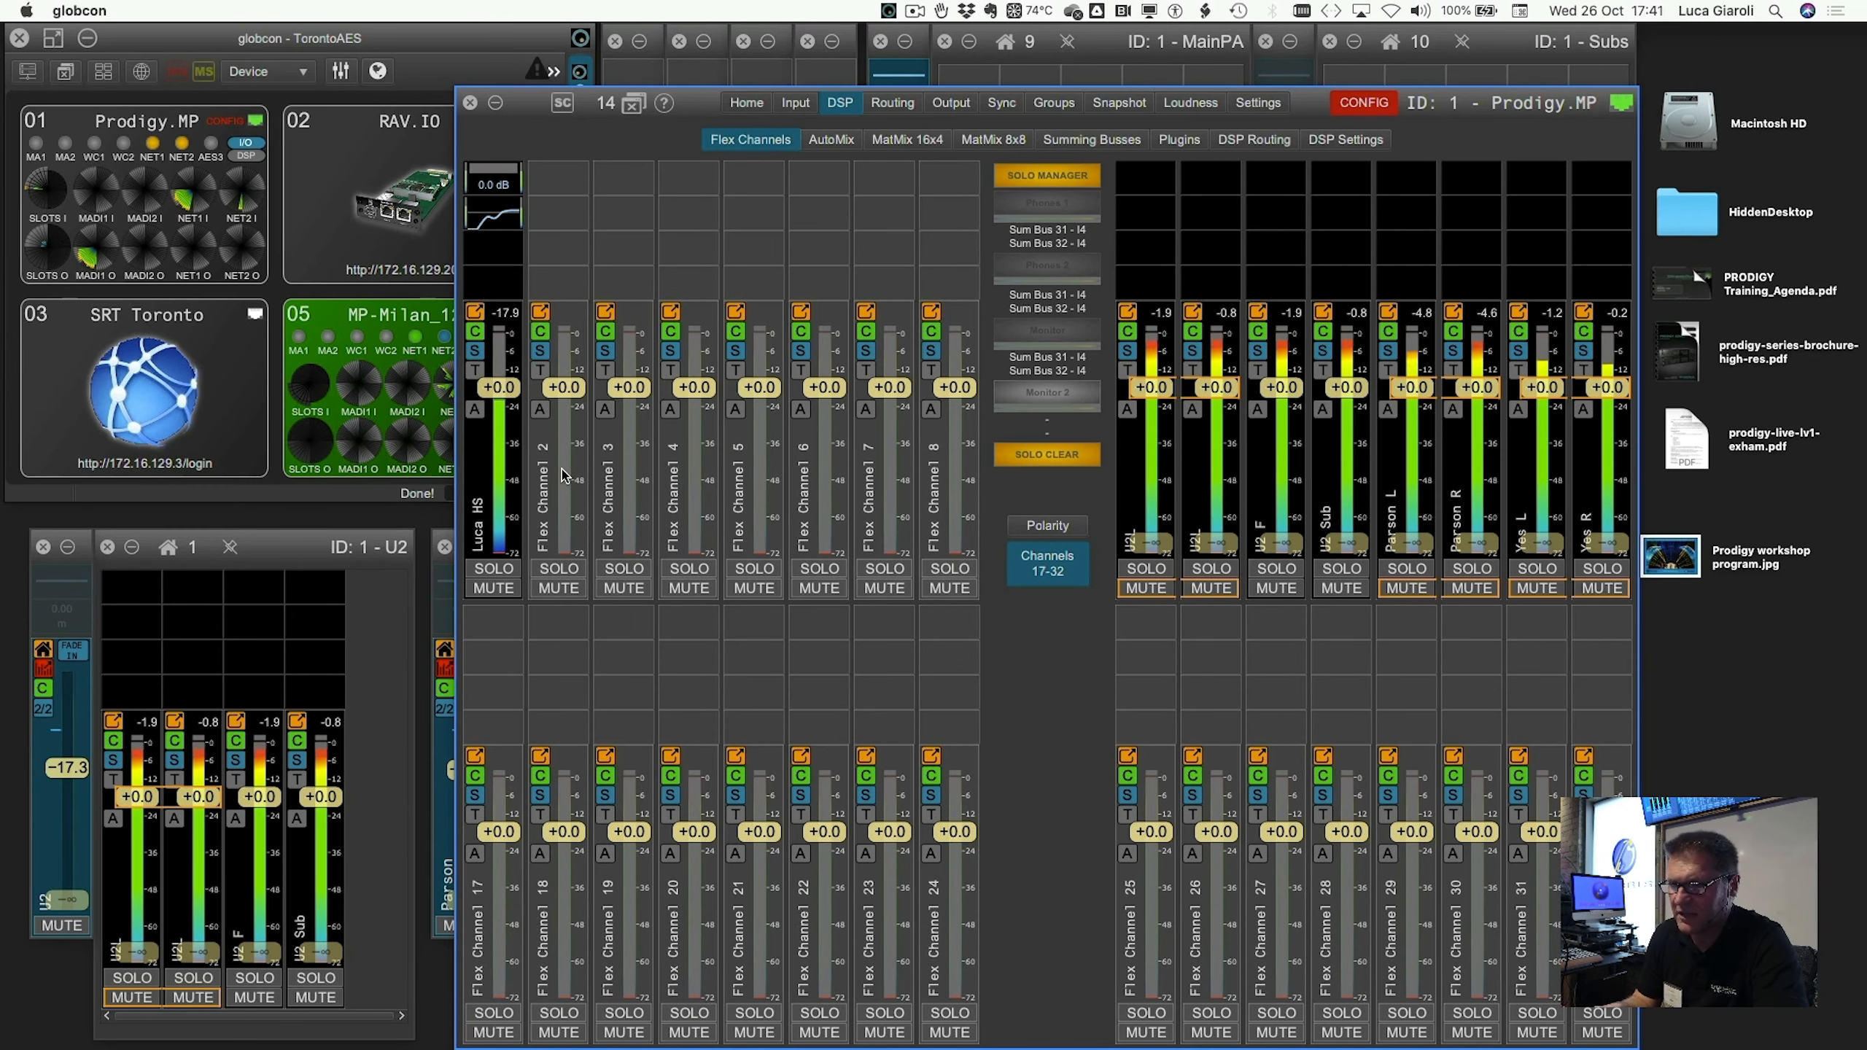
In the Prodigy.MP DSP settings, set Flex Channels 2, 3 and 4 to INPUT.
{"action": "left_click", "coordinate": [1257, 102]}
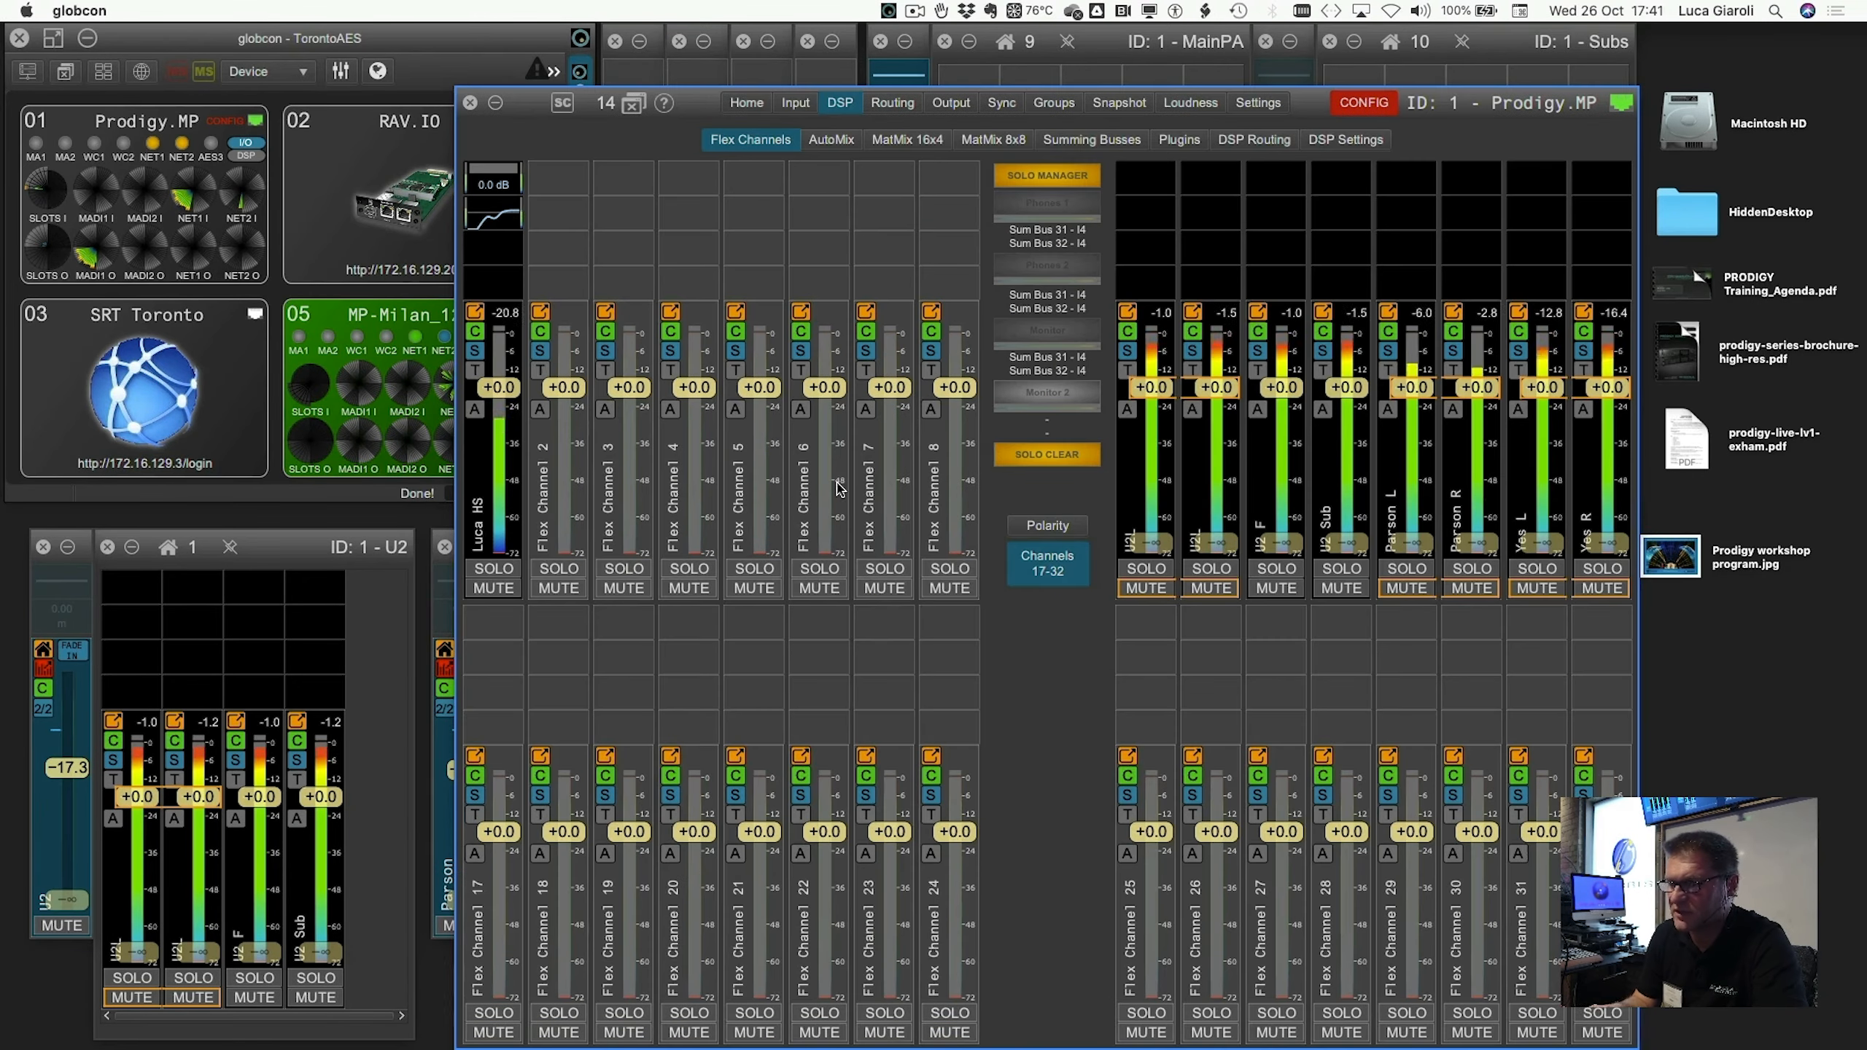
{"action": "left_click", "coordinate": [839, 476]}
{"action": "left_click", "coordinate": [1346, 139]}
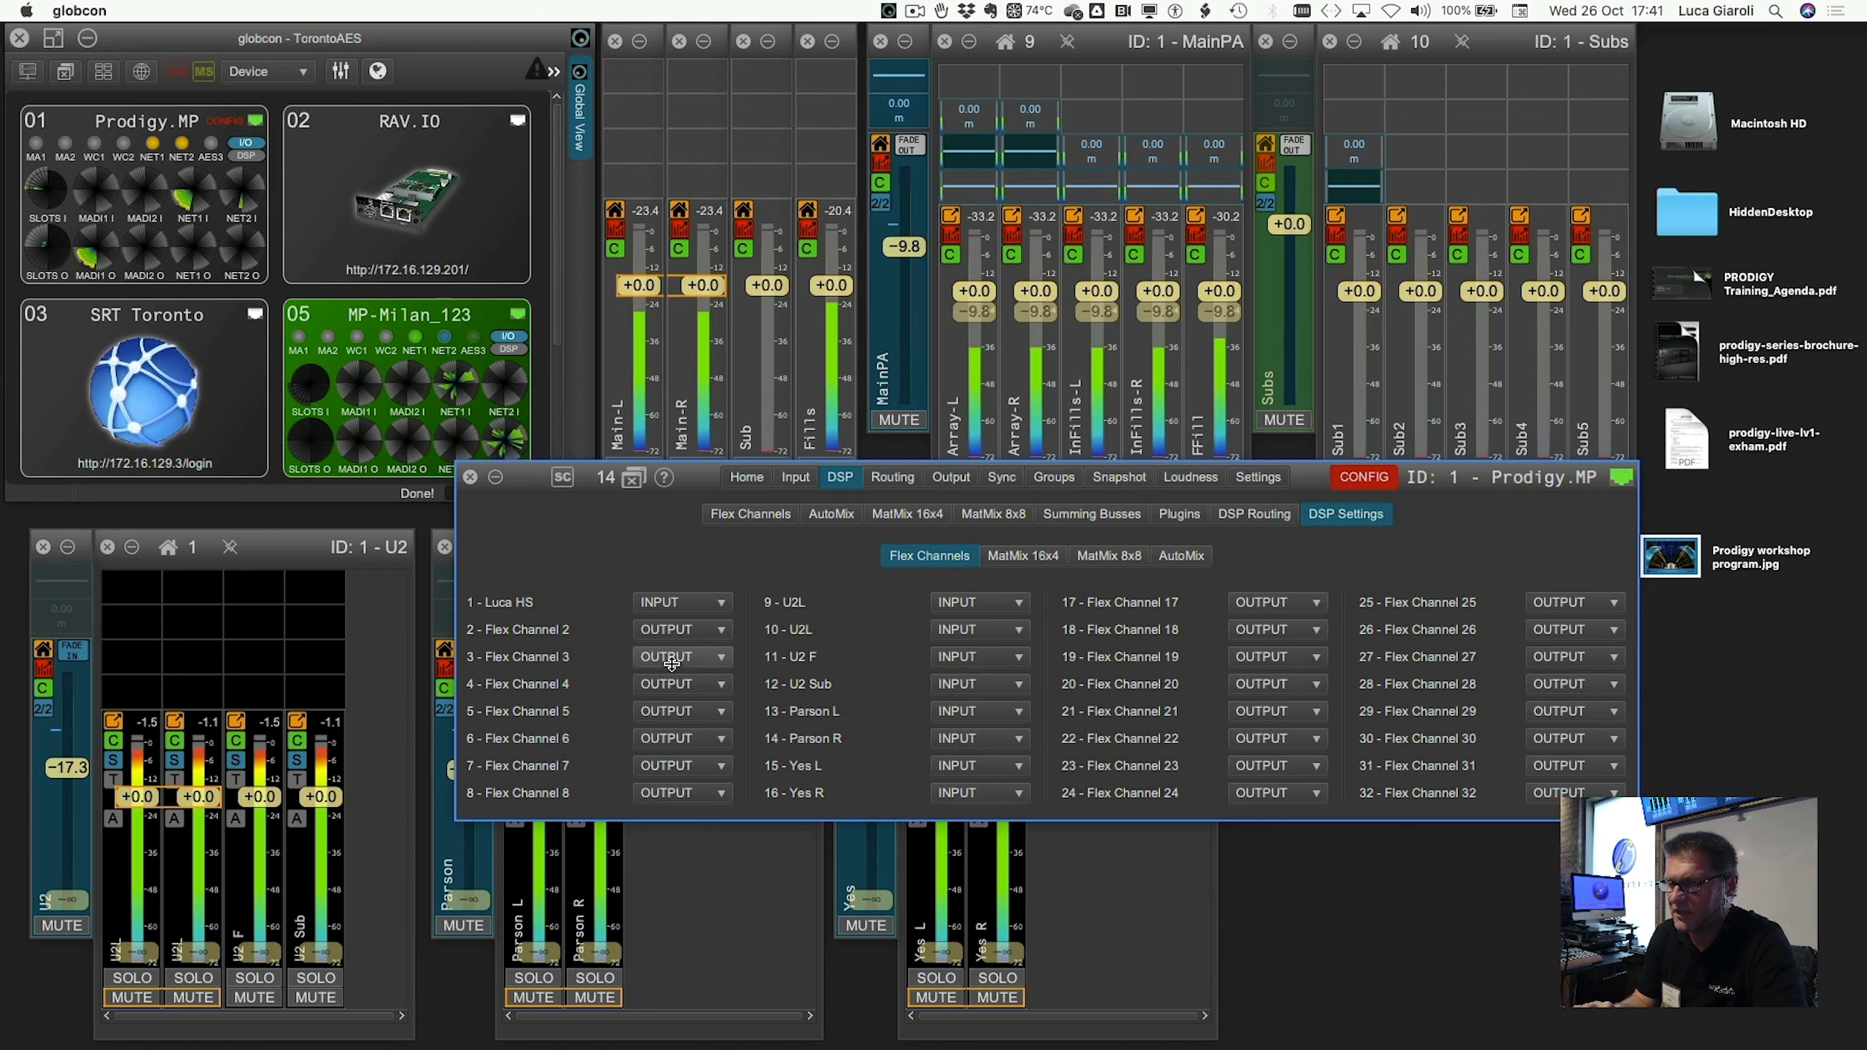
{"action": "left_click", "coordinate": [665, 632]}
{"action": "left_click", "coordinate": [663, 674]}
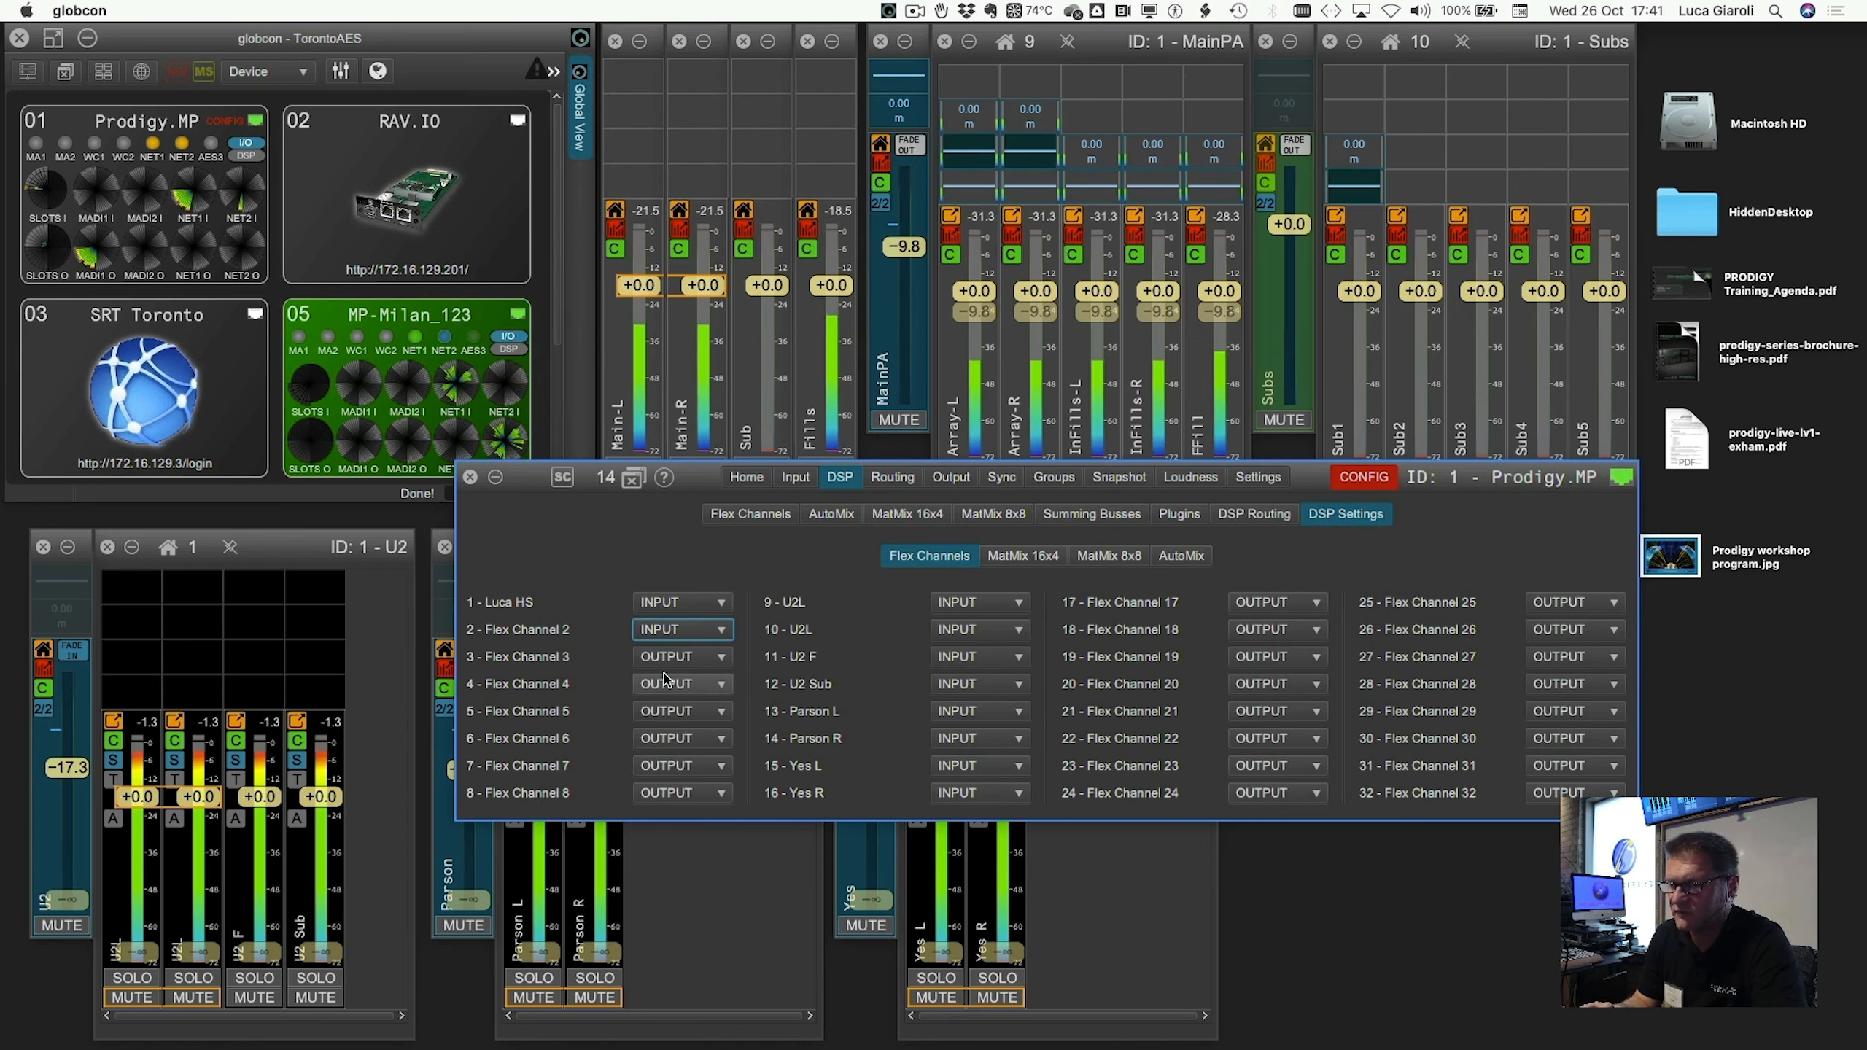
{"action": "left_click", "coordinate": [664, 664]}
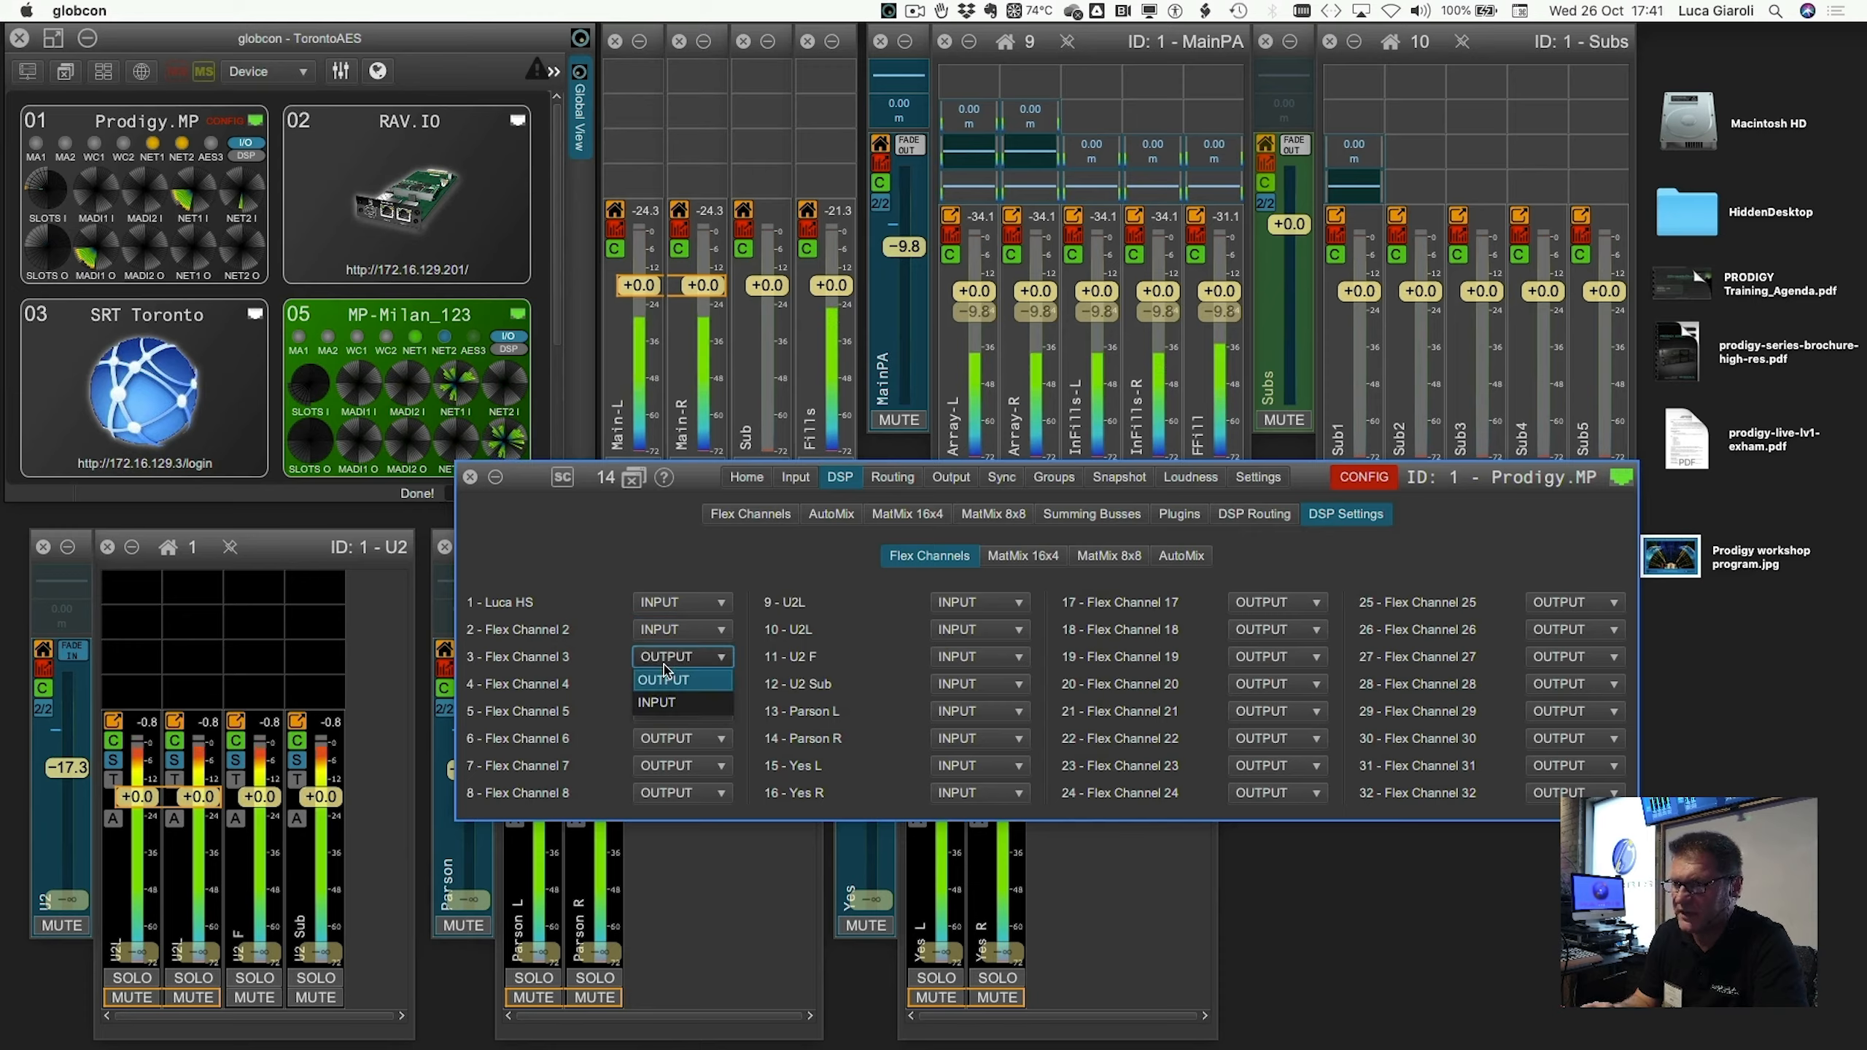
{"action": "left_click", "coordinate": [660, 700]}
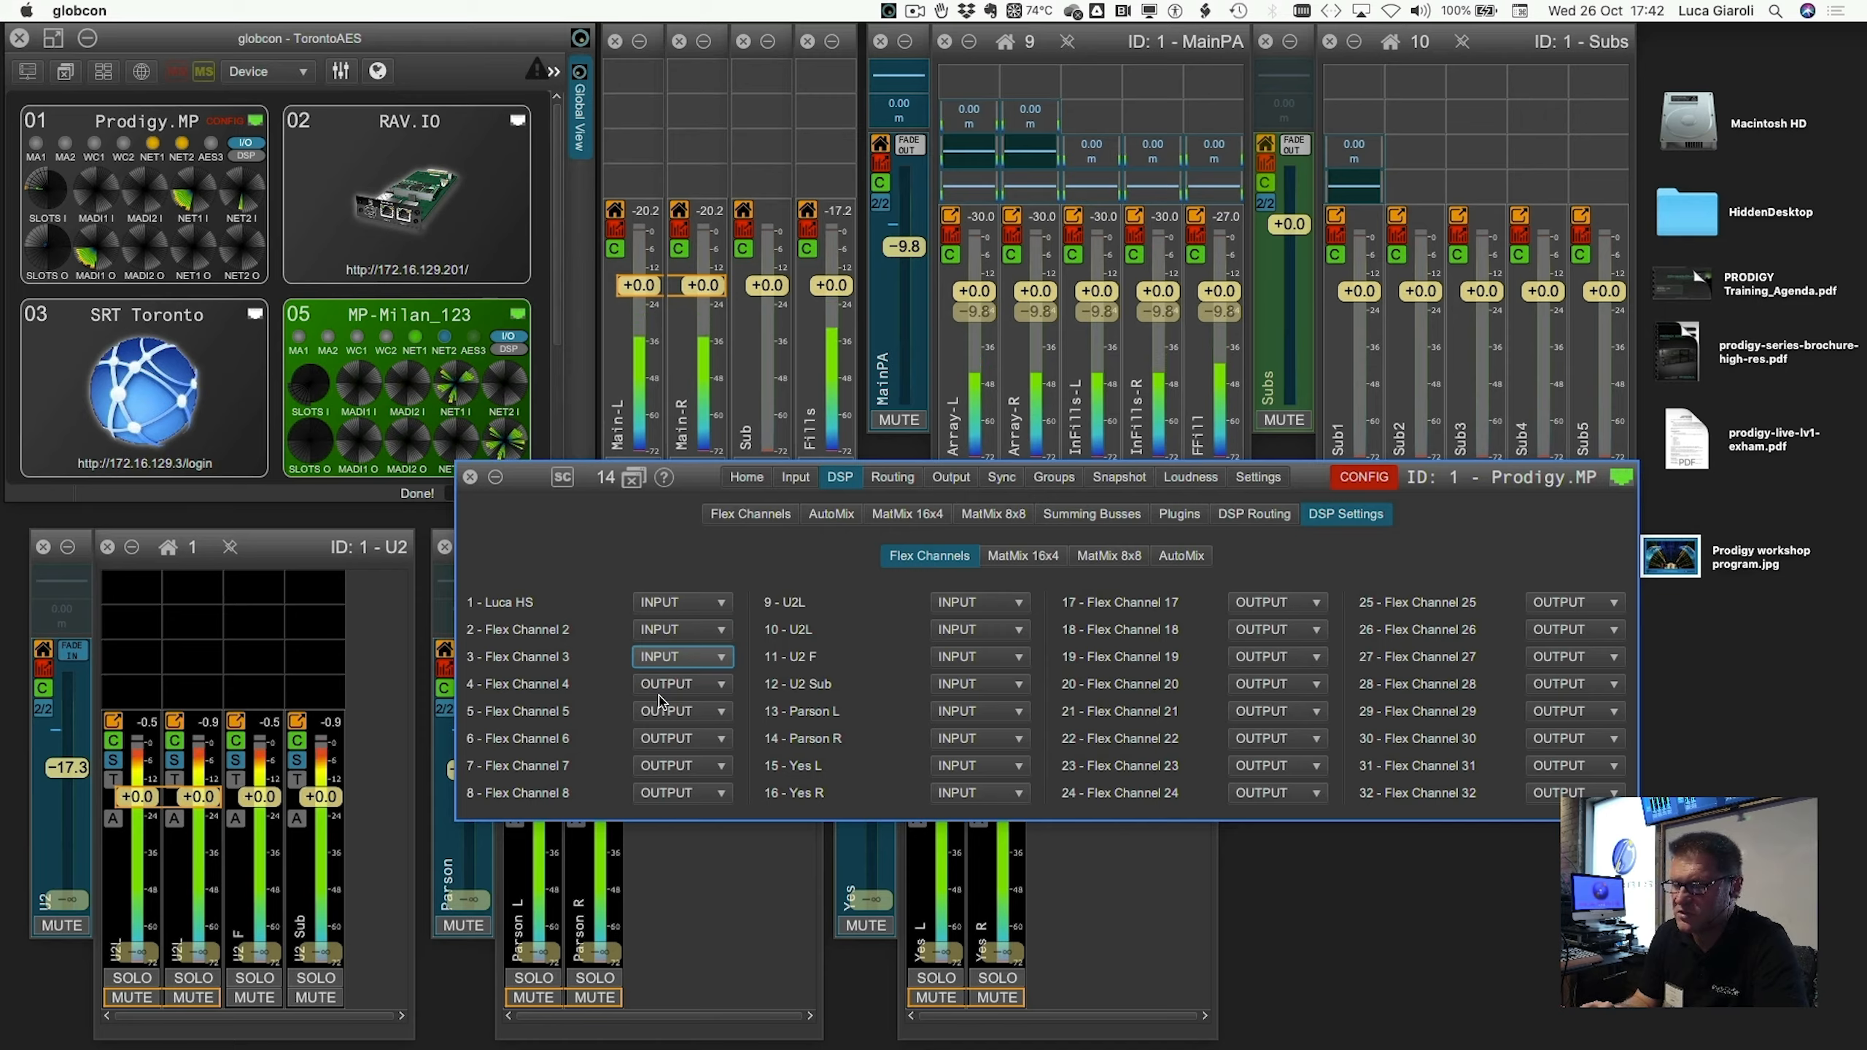
{"action": "left_click", "coordinate": [664, 684]}
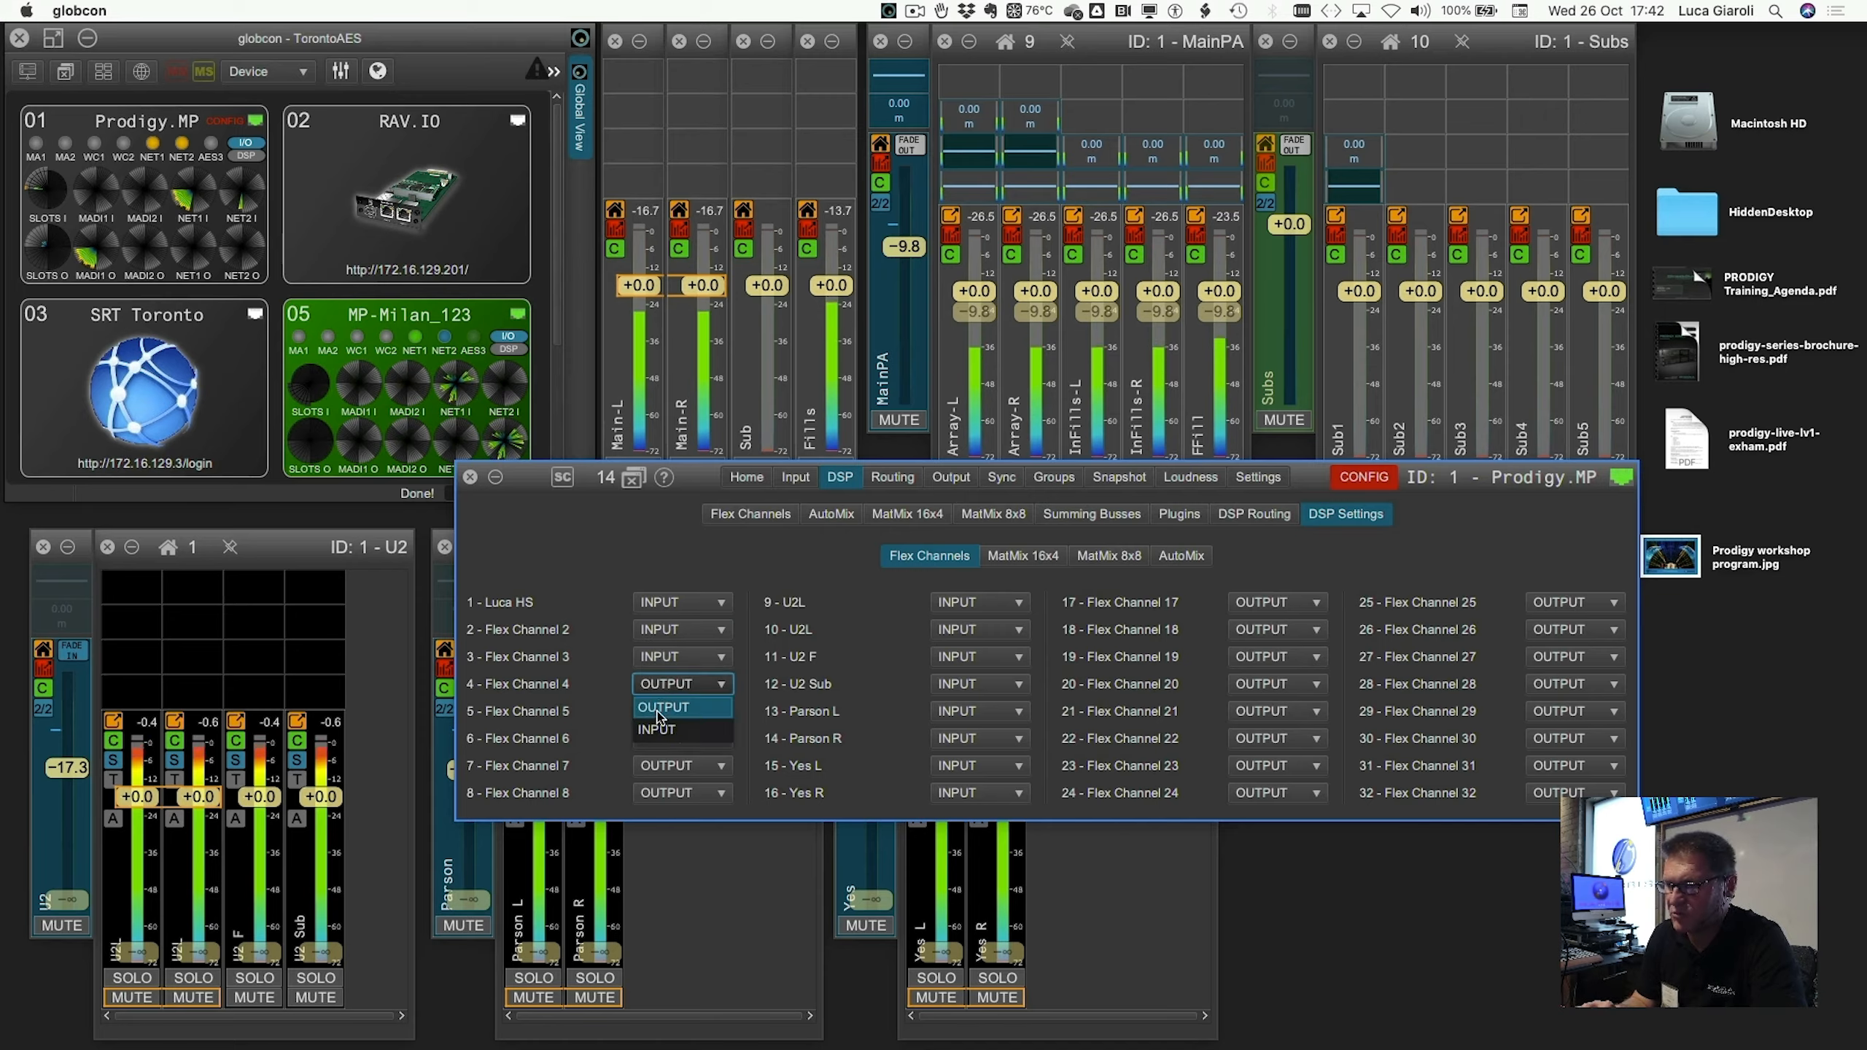
{"action": "left_click", "coordinate": [655, 728]}
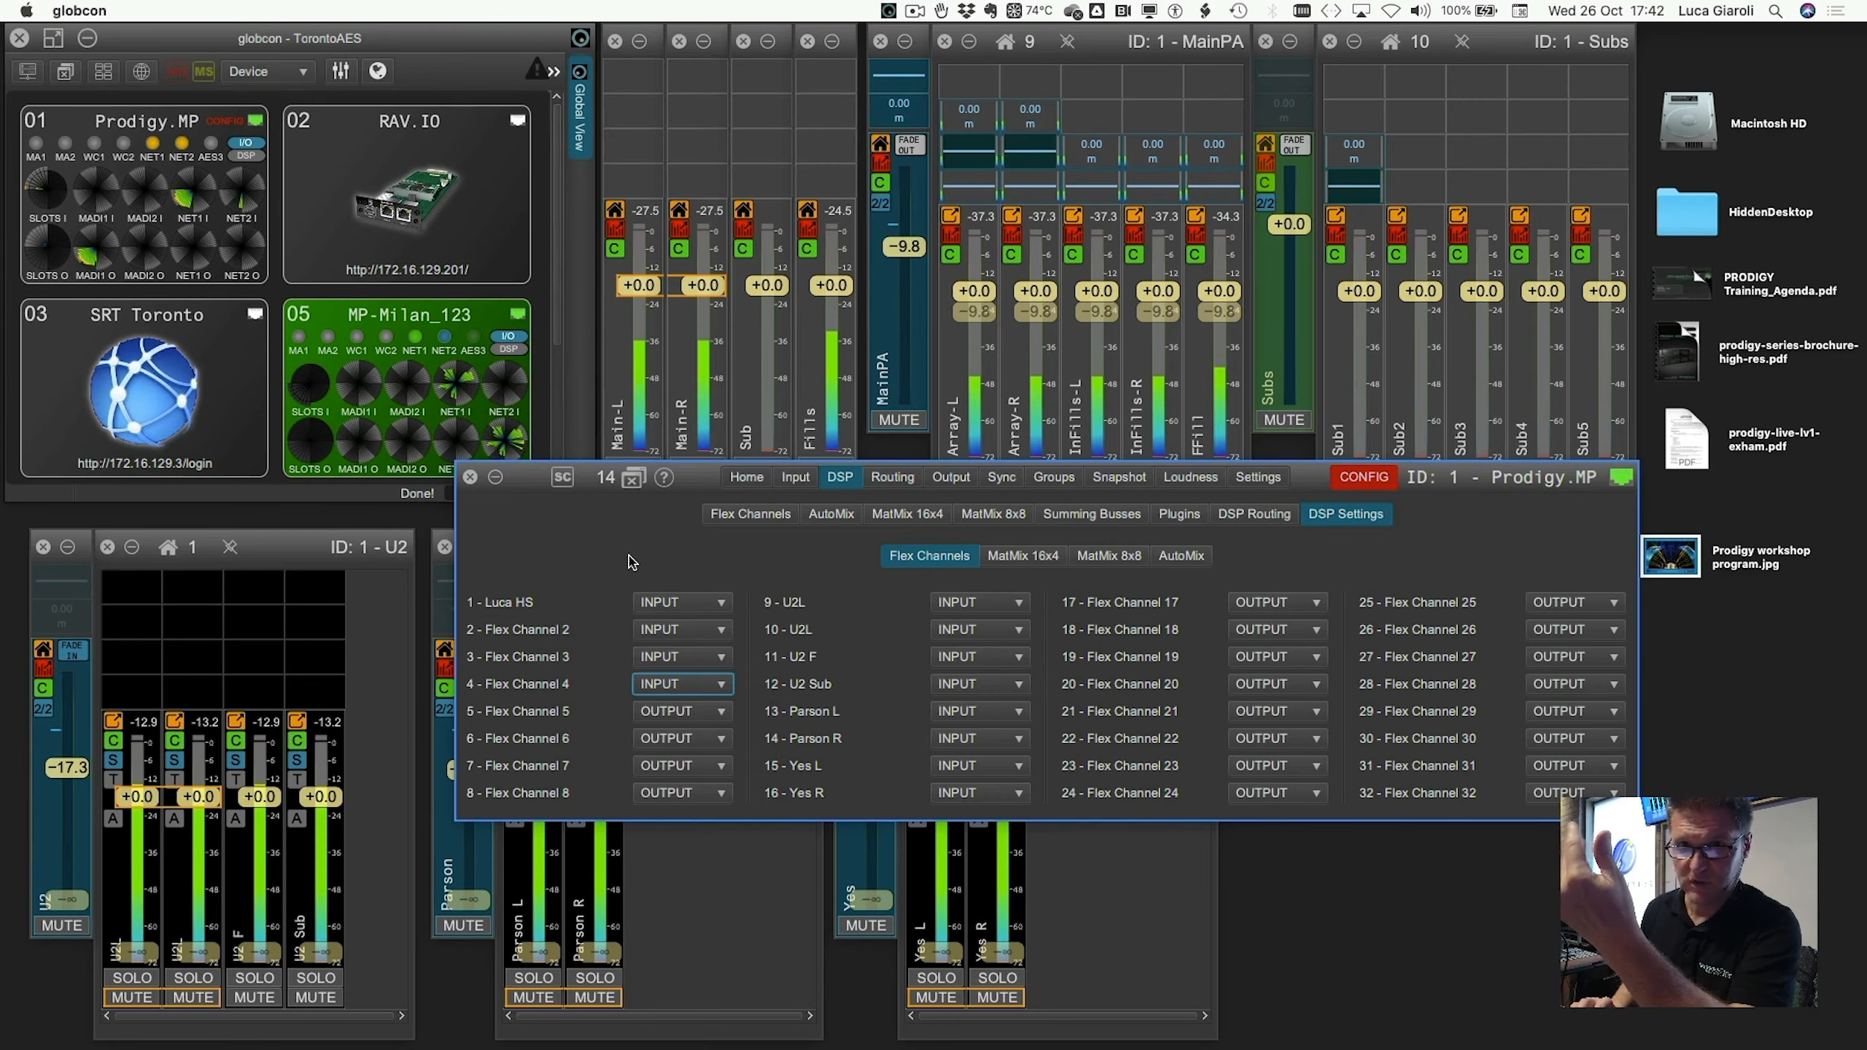
Label Flex Channel 2 "Pink to PA" and mute it.
{"action": "left_click", "coordinate": [750, 514]}
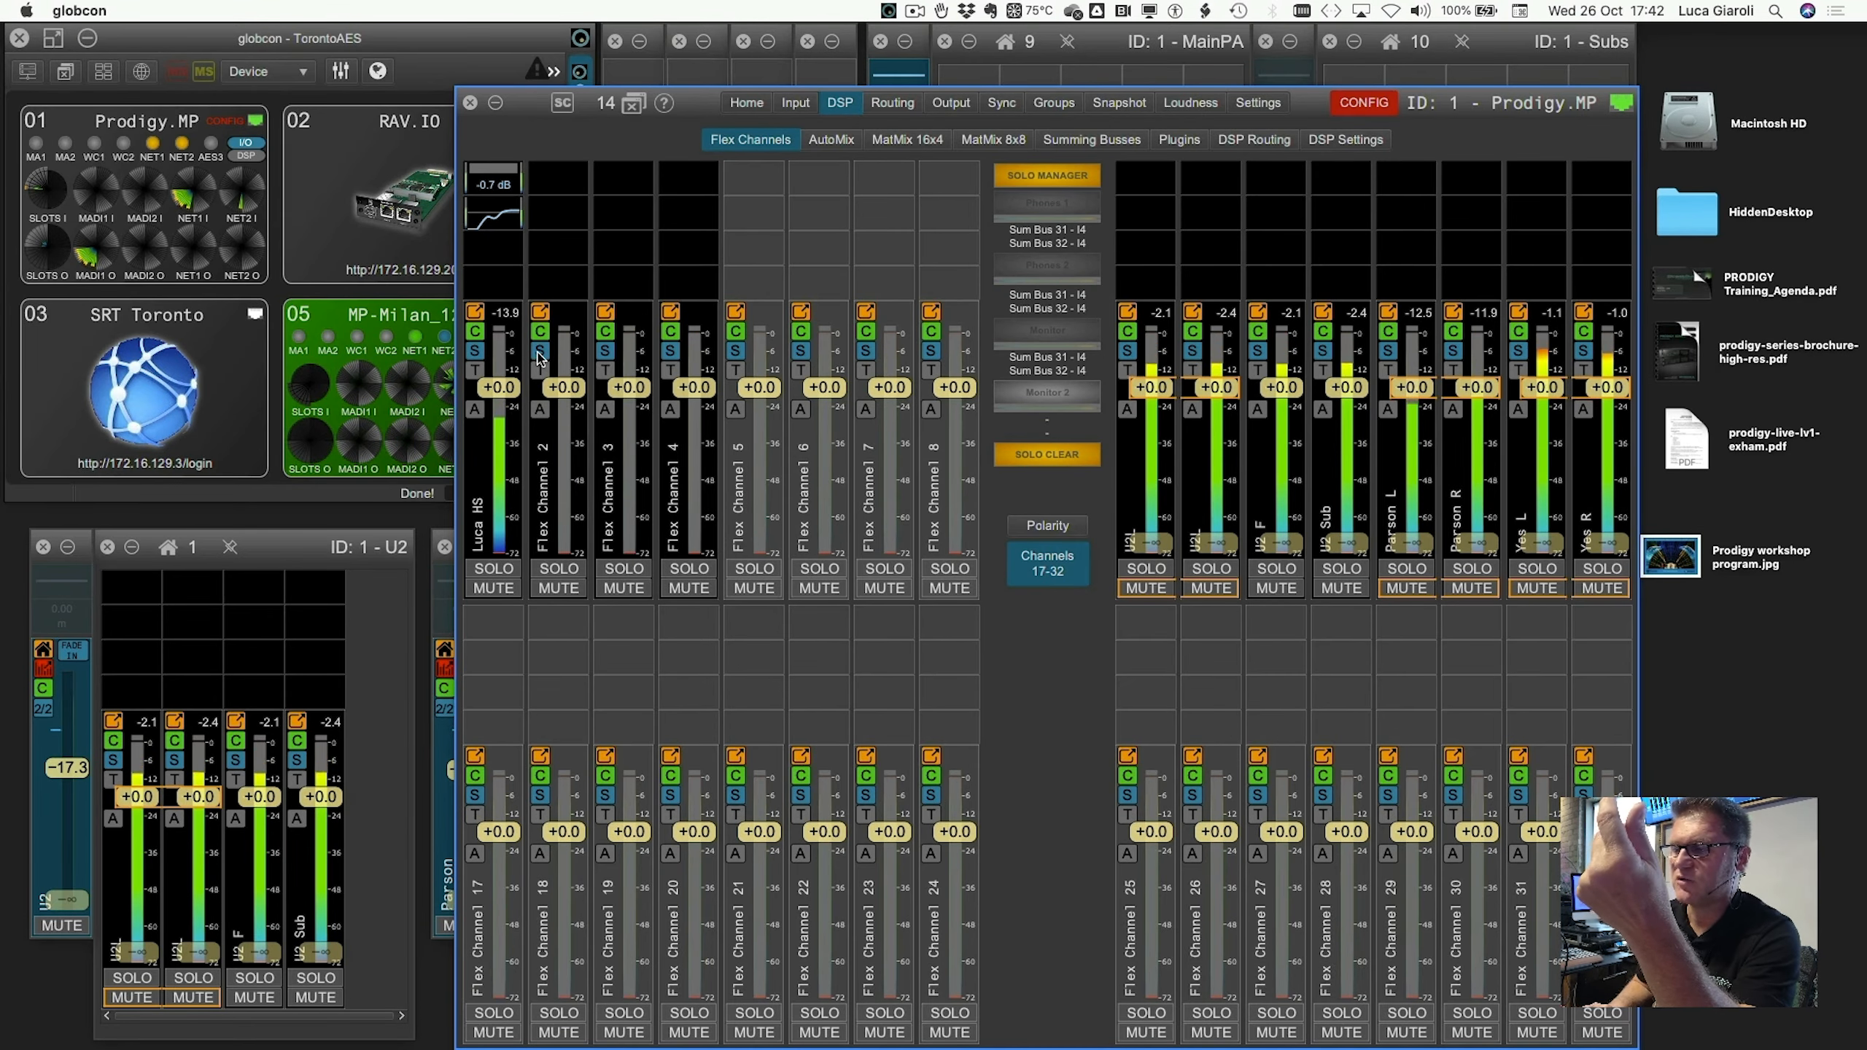
{"action": "right_click", "coordinate": [558, 470]}
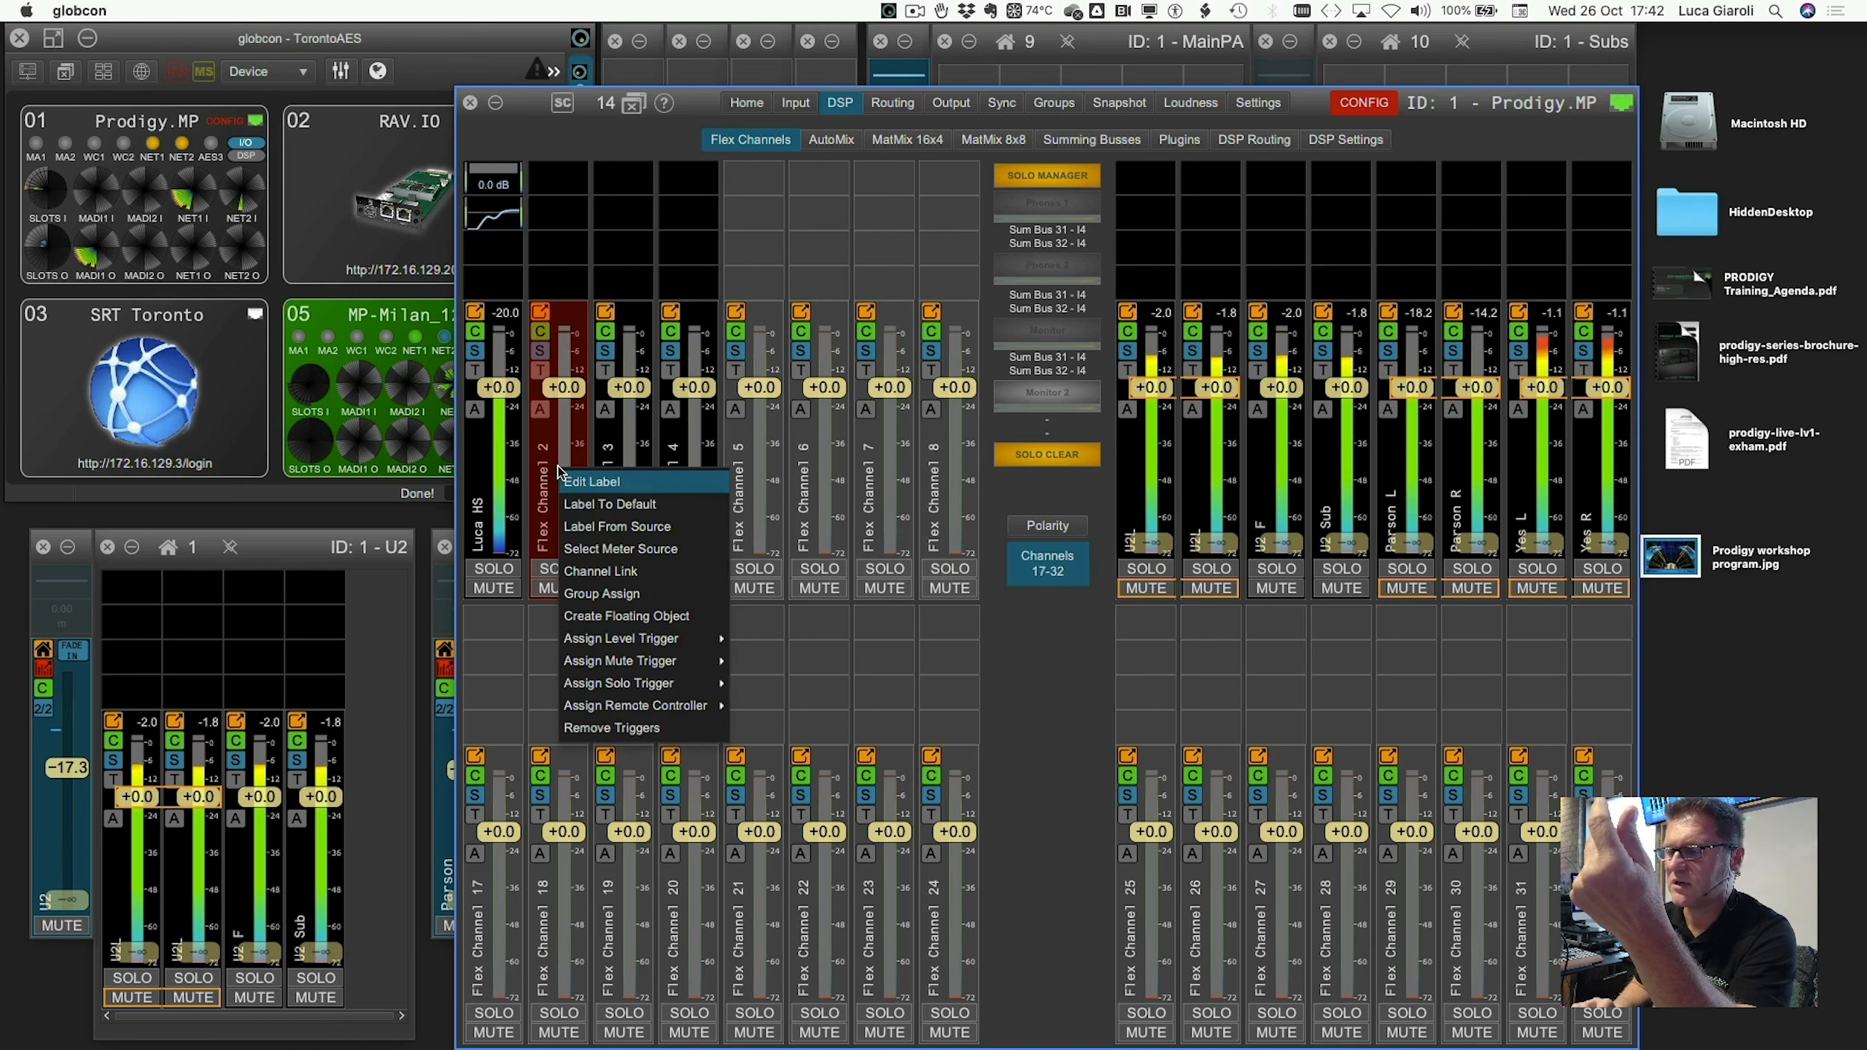
{"action": "left_click", "coordinate": [581, 471]}
{"action": "type", "text": "Pi"}
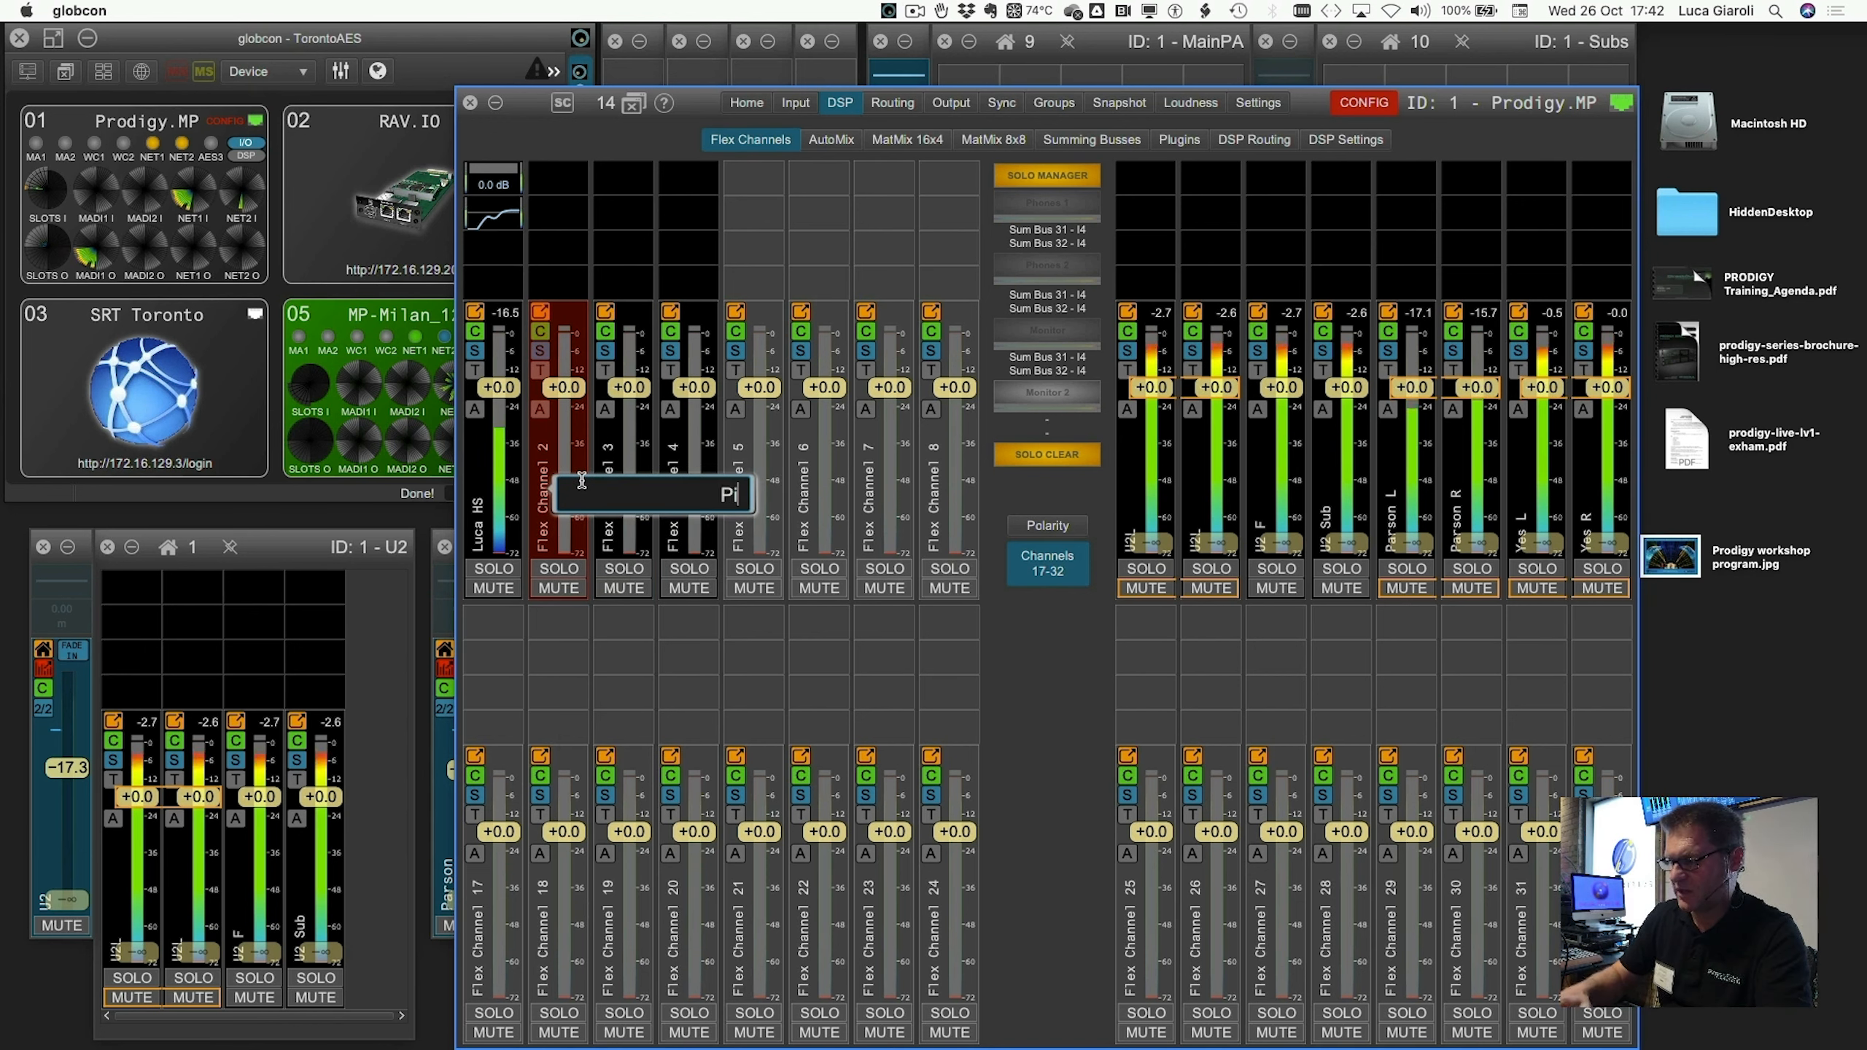
{"action": "type", "text": "nk to PA"}
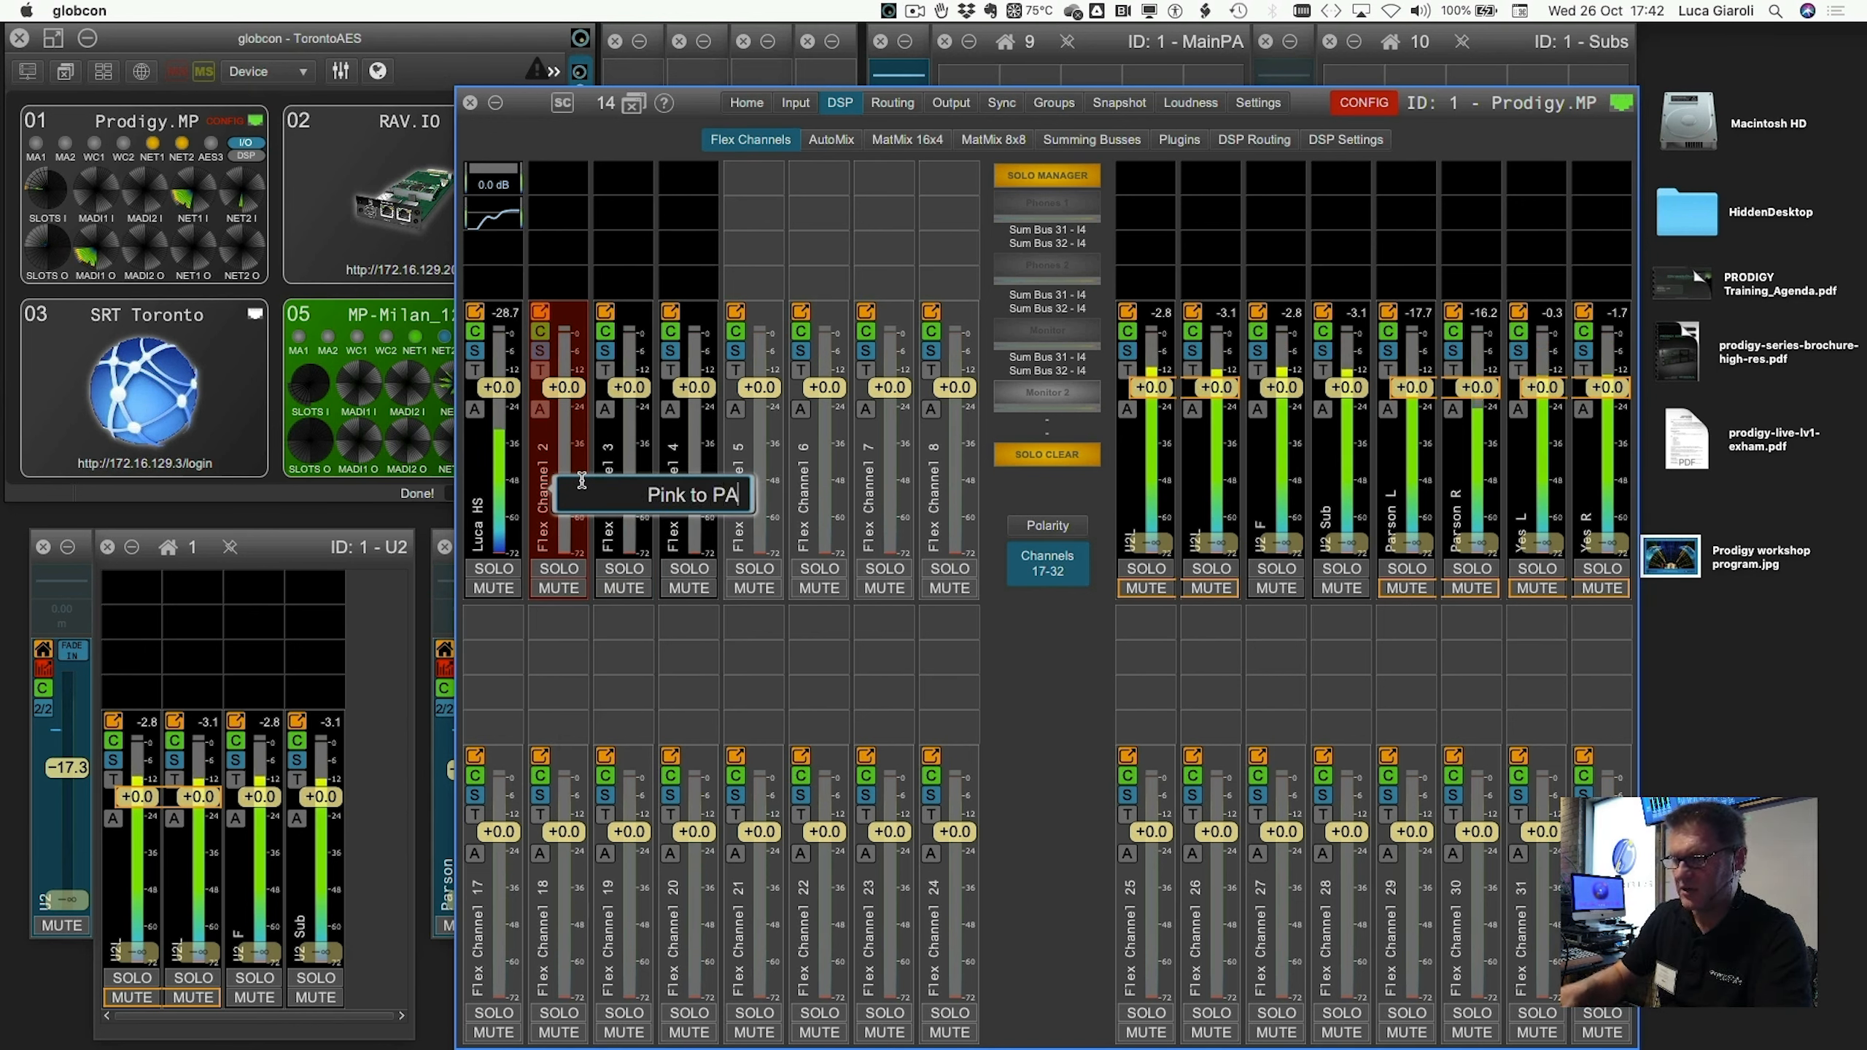
{"action": "key", "text": "Return"}
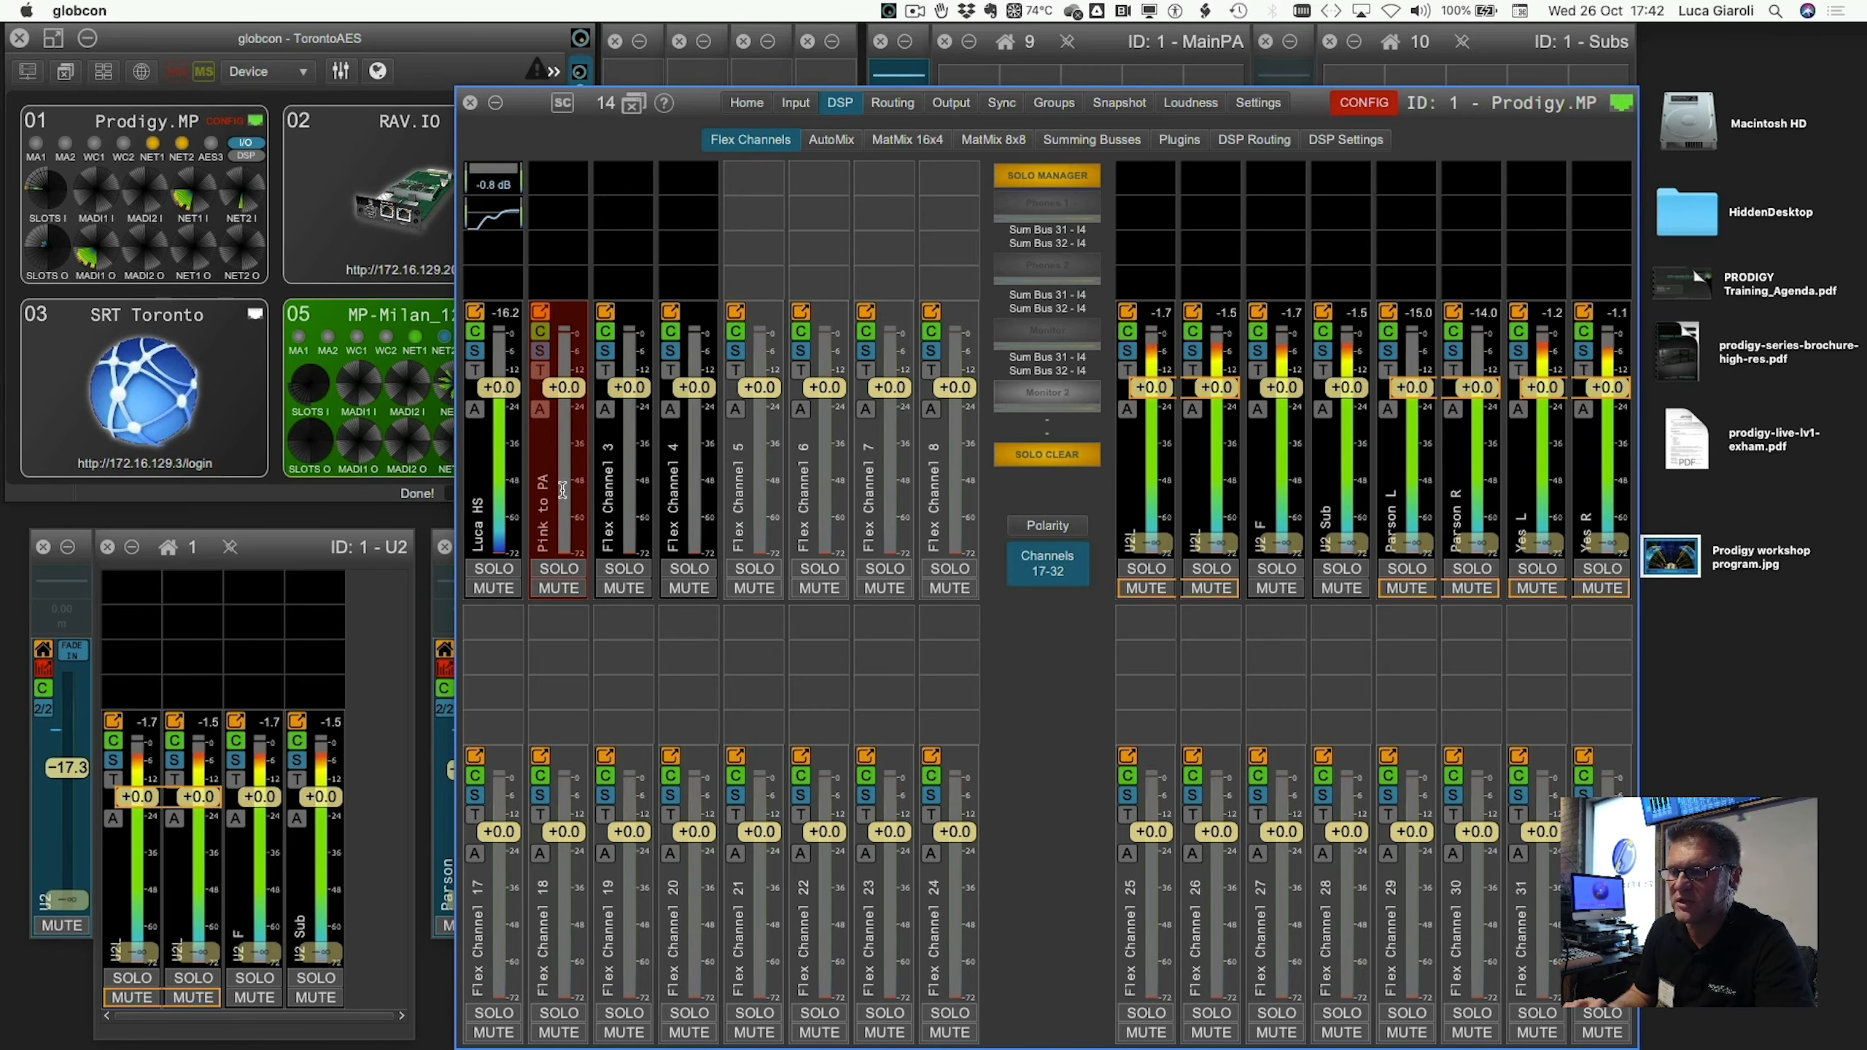
{"action": "left_click", "coordinate": [558, 589]}
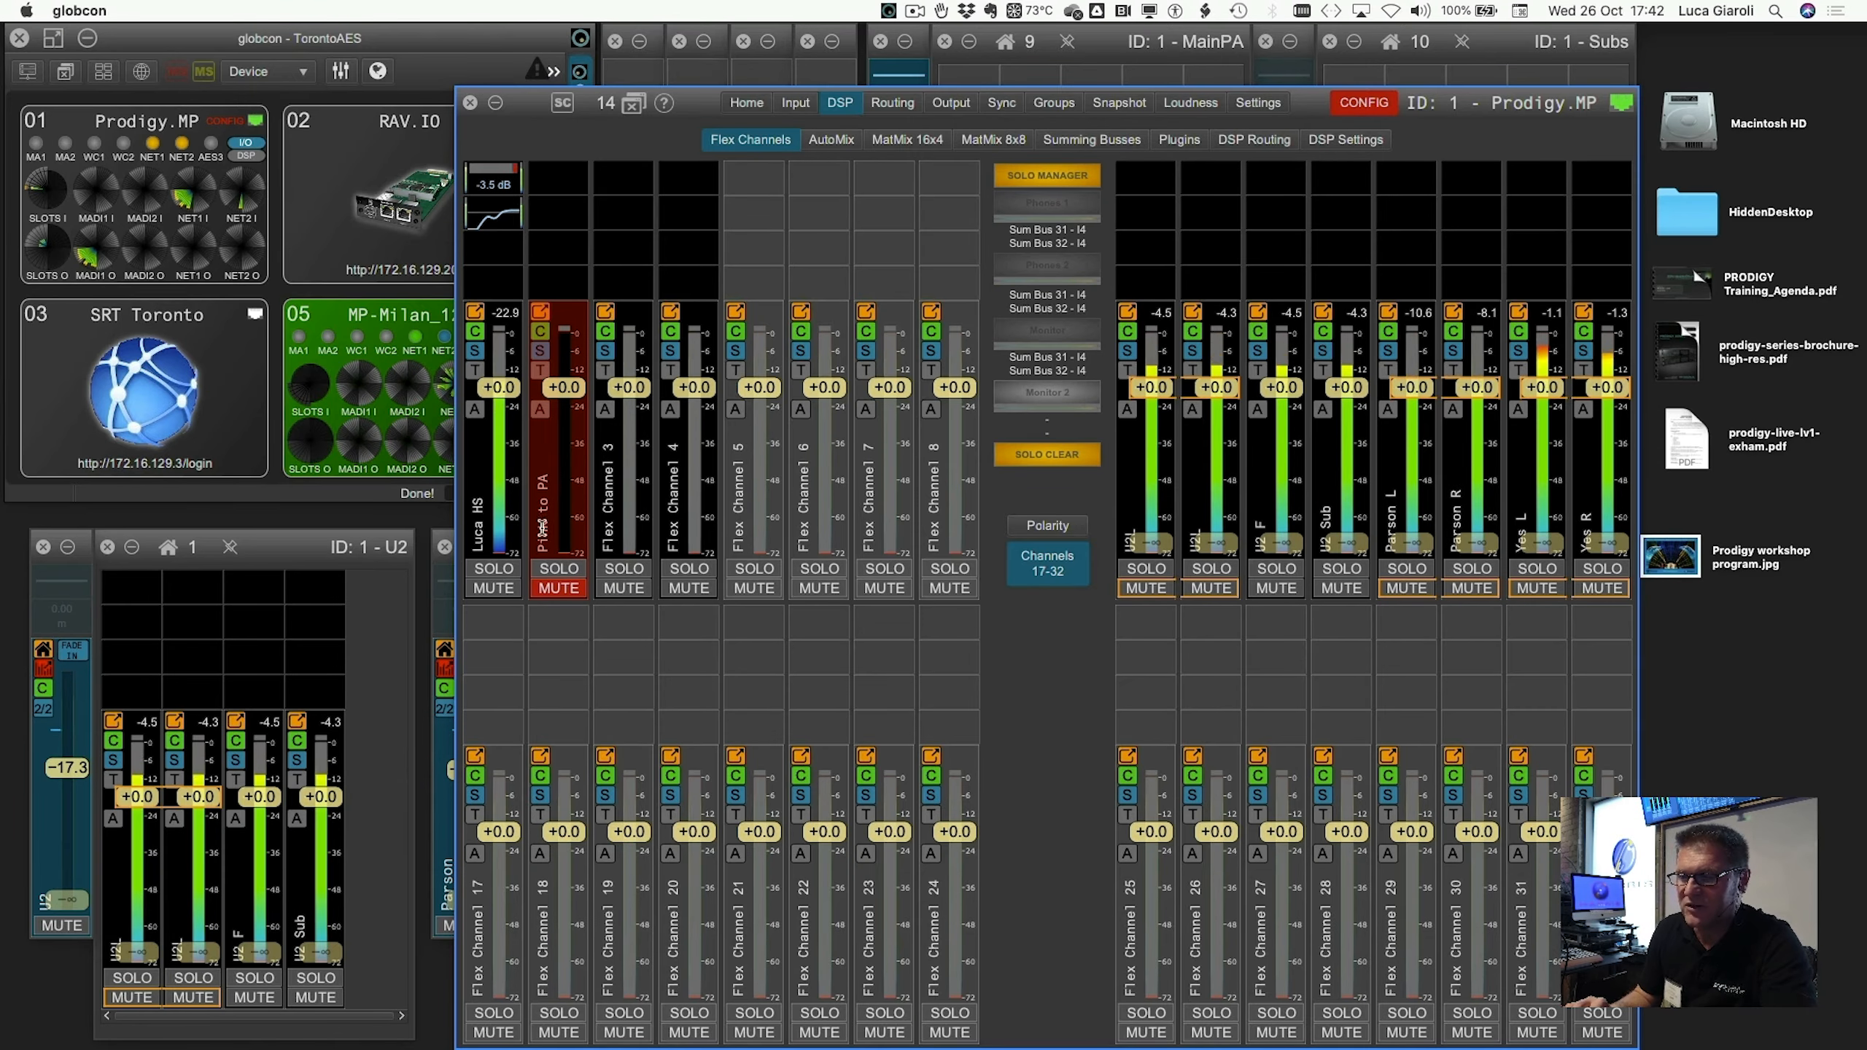
In the Main-LR mix, patch source 16 to the Pink to PA flex channel and take its label from the source.
{"action": "left_click", "coordinate": [470, 103]}
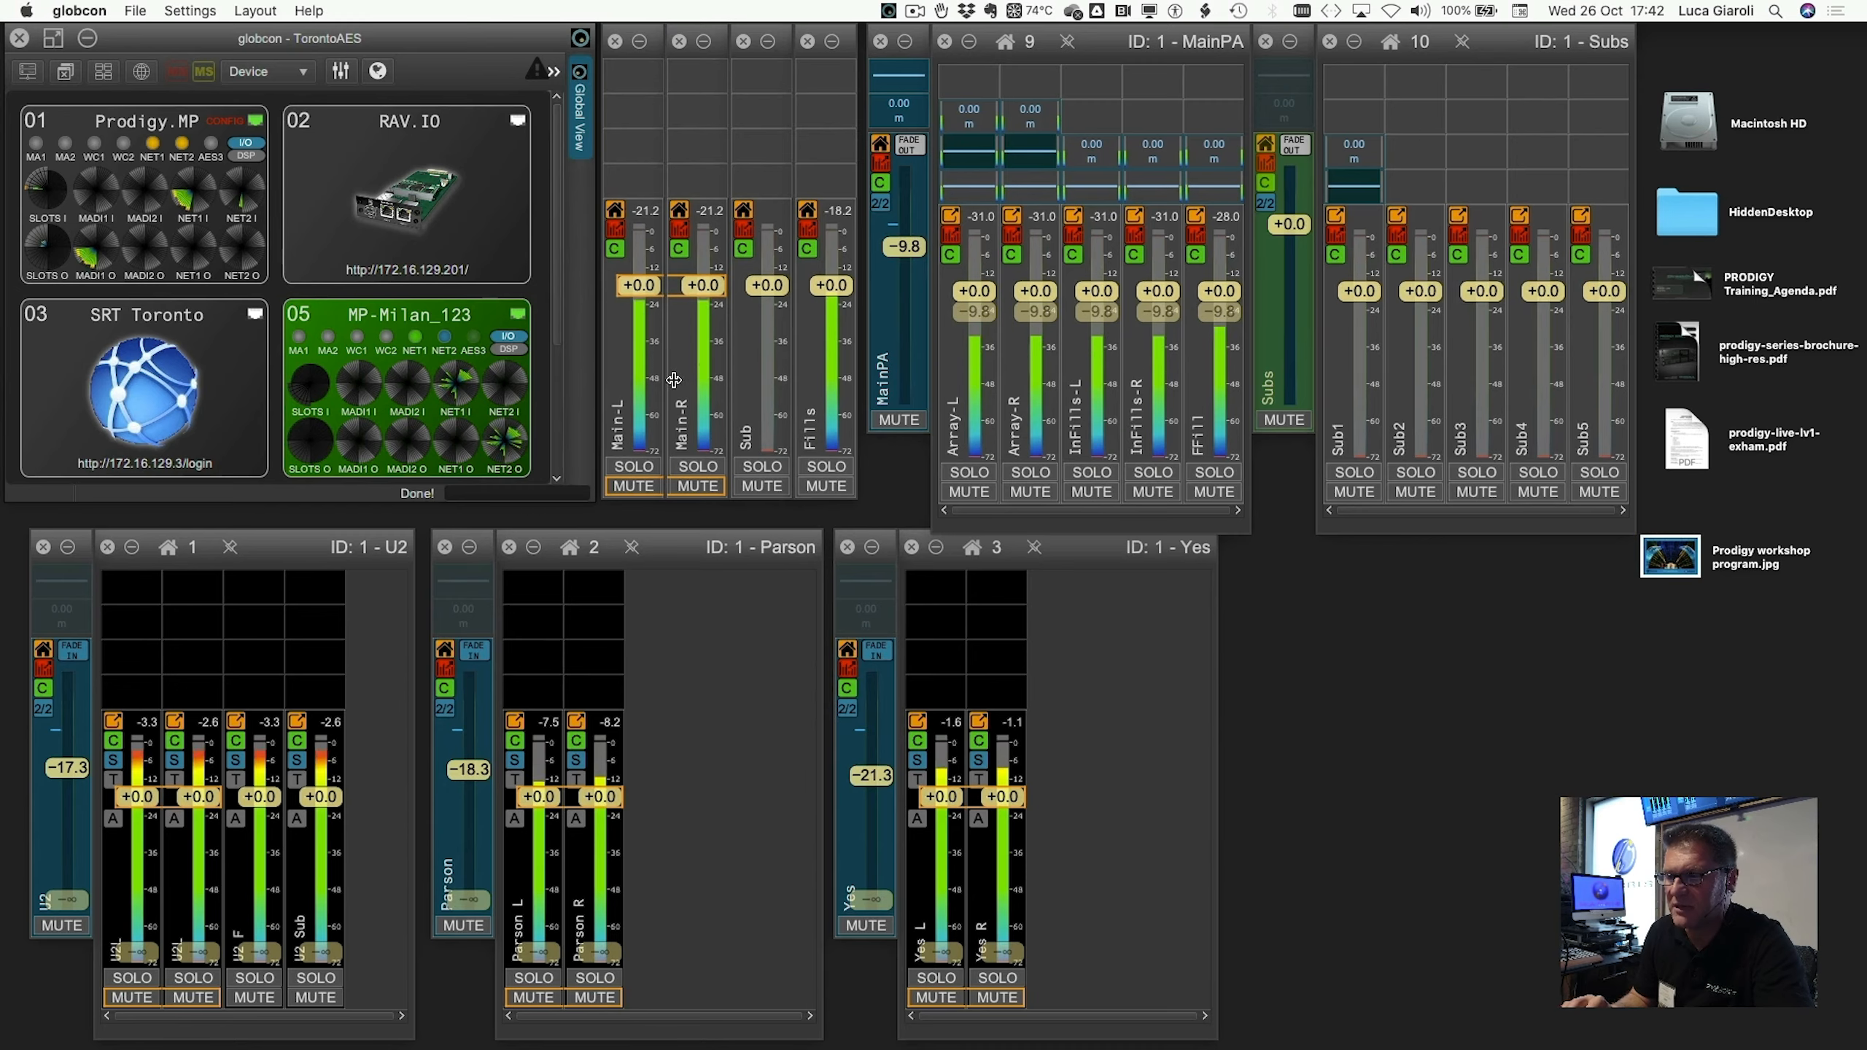
{"action": "left_click", "coordinate": [617, 231]}
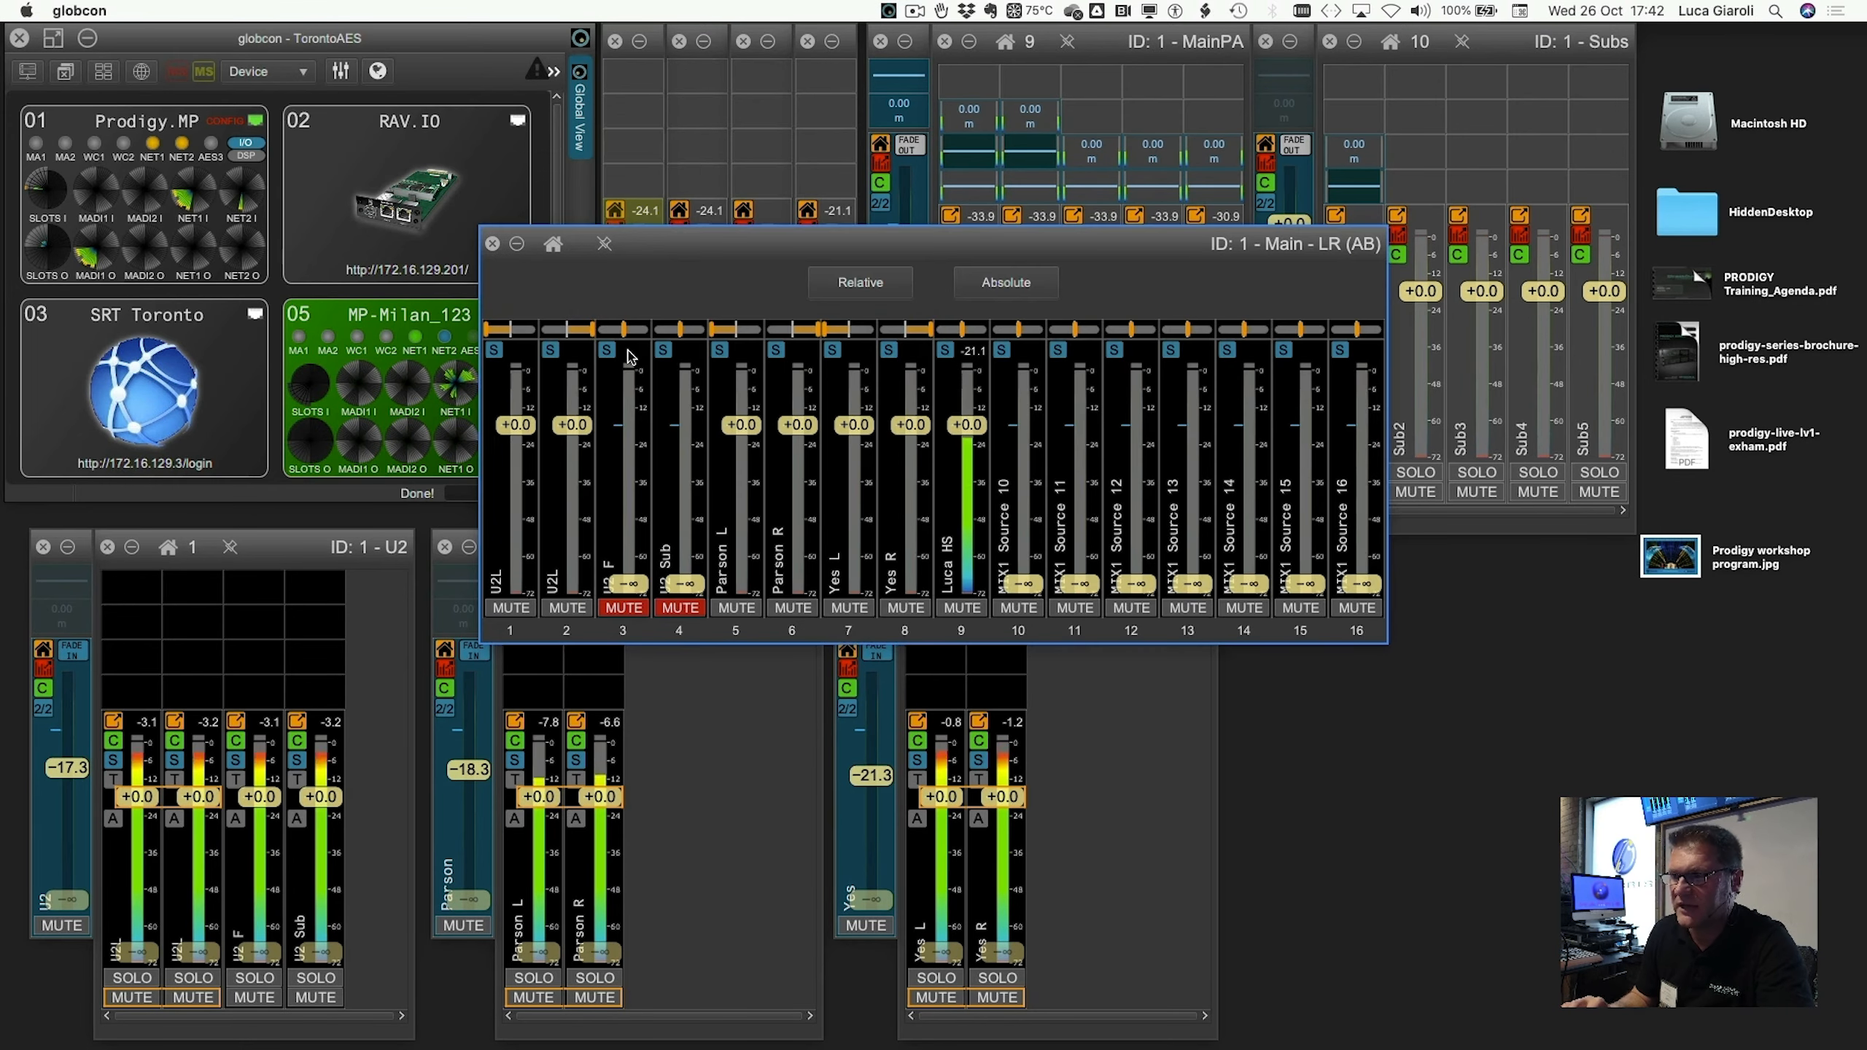
{"action": "left_click", "coordinate": [1339, 350]}
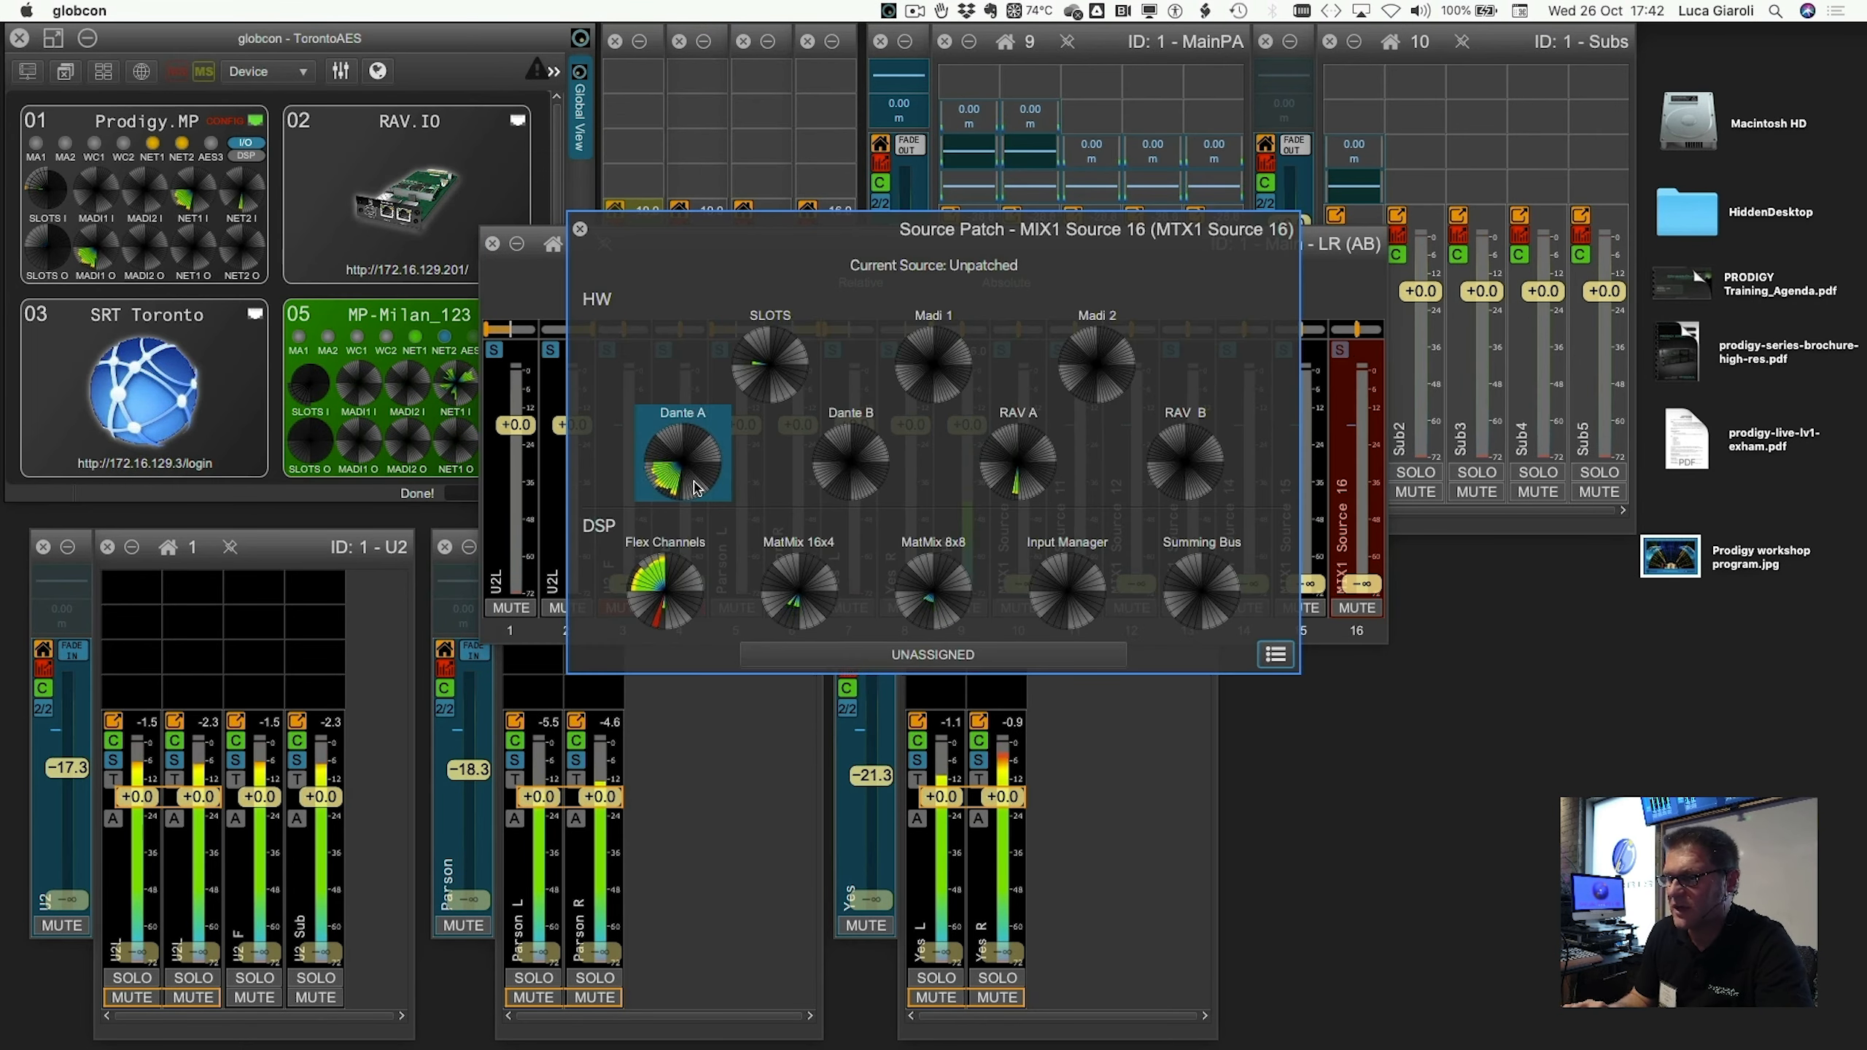
{"action": "left_click", "coordinate": [706, 593]}
{"action": "left_click", "coordinate": [606, 497]}
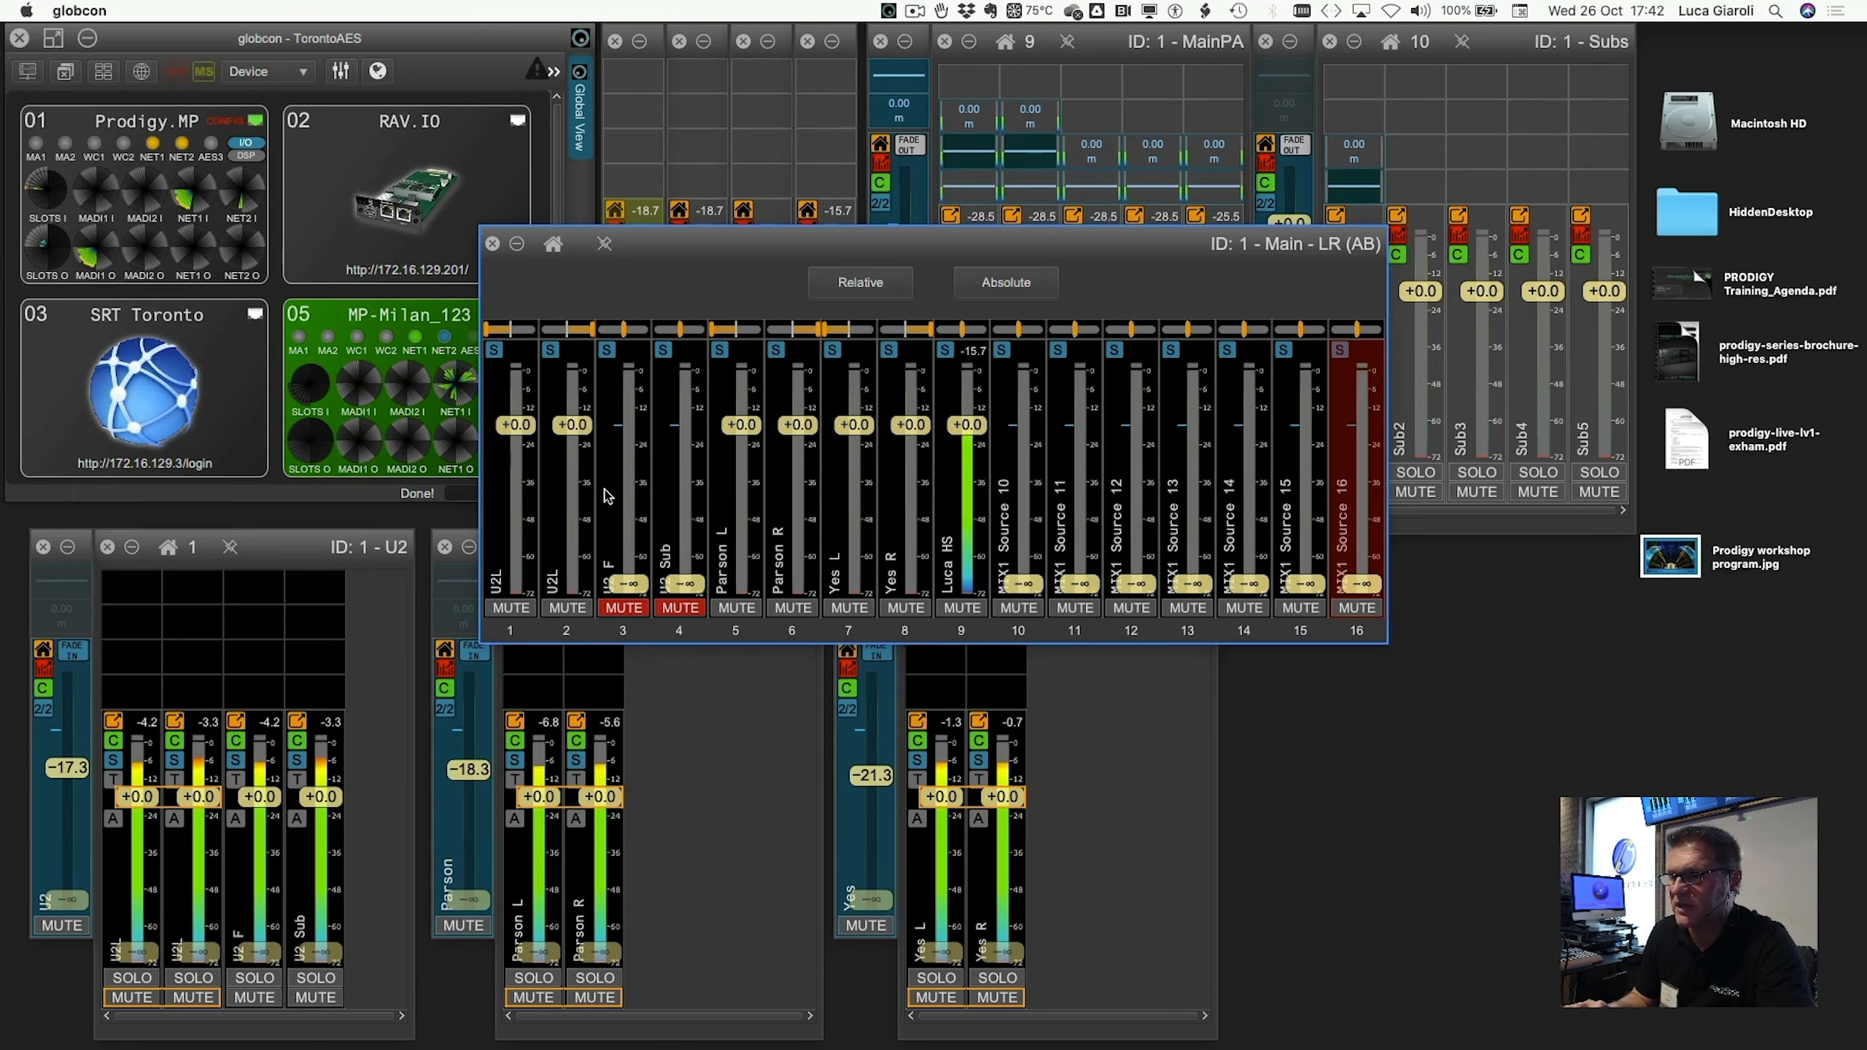
{"action": "right_click", "coordinate": [1358, 483]}
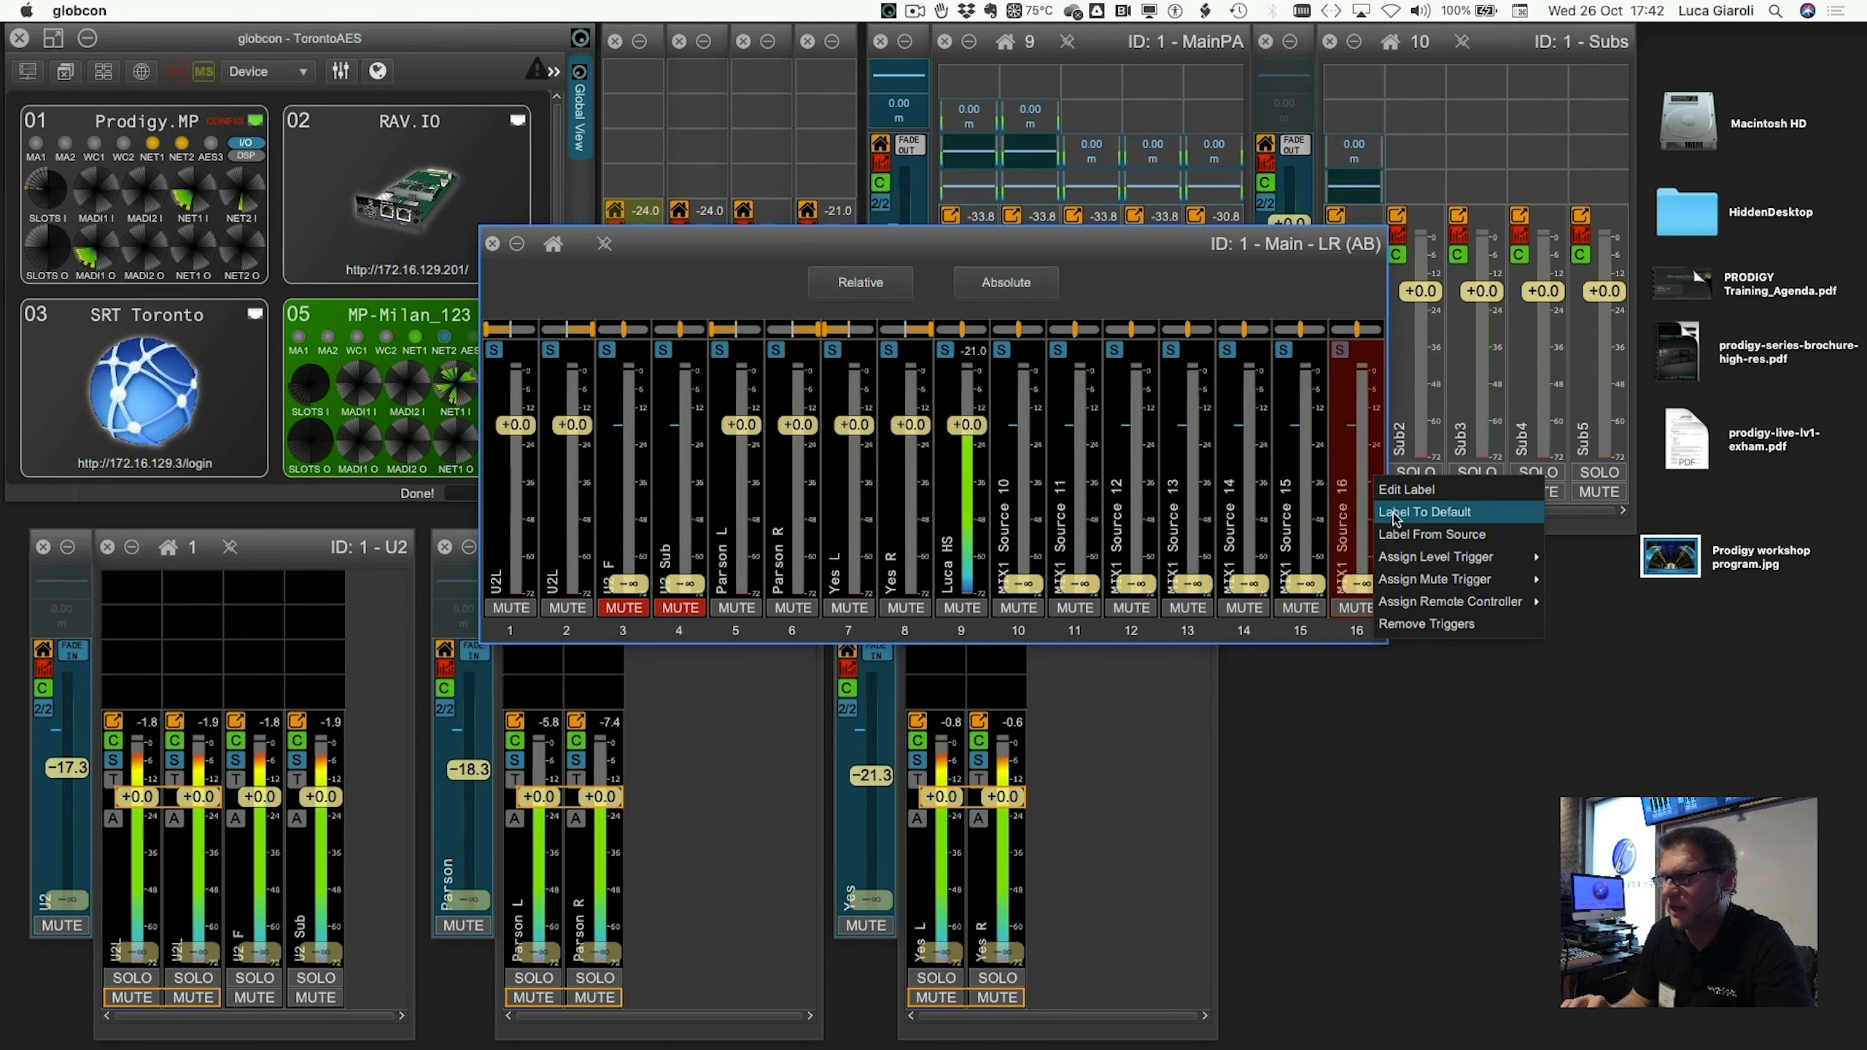
{"action": "left_click", "coordinate": [1394, 532]}
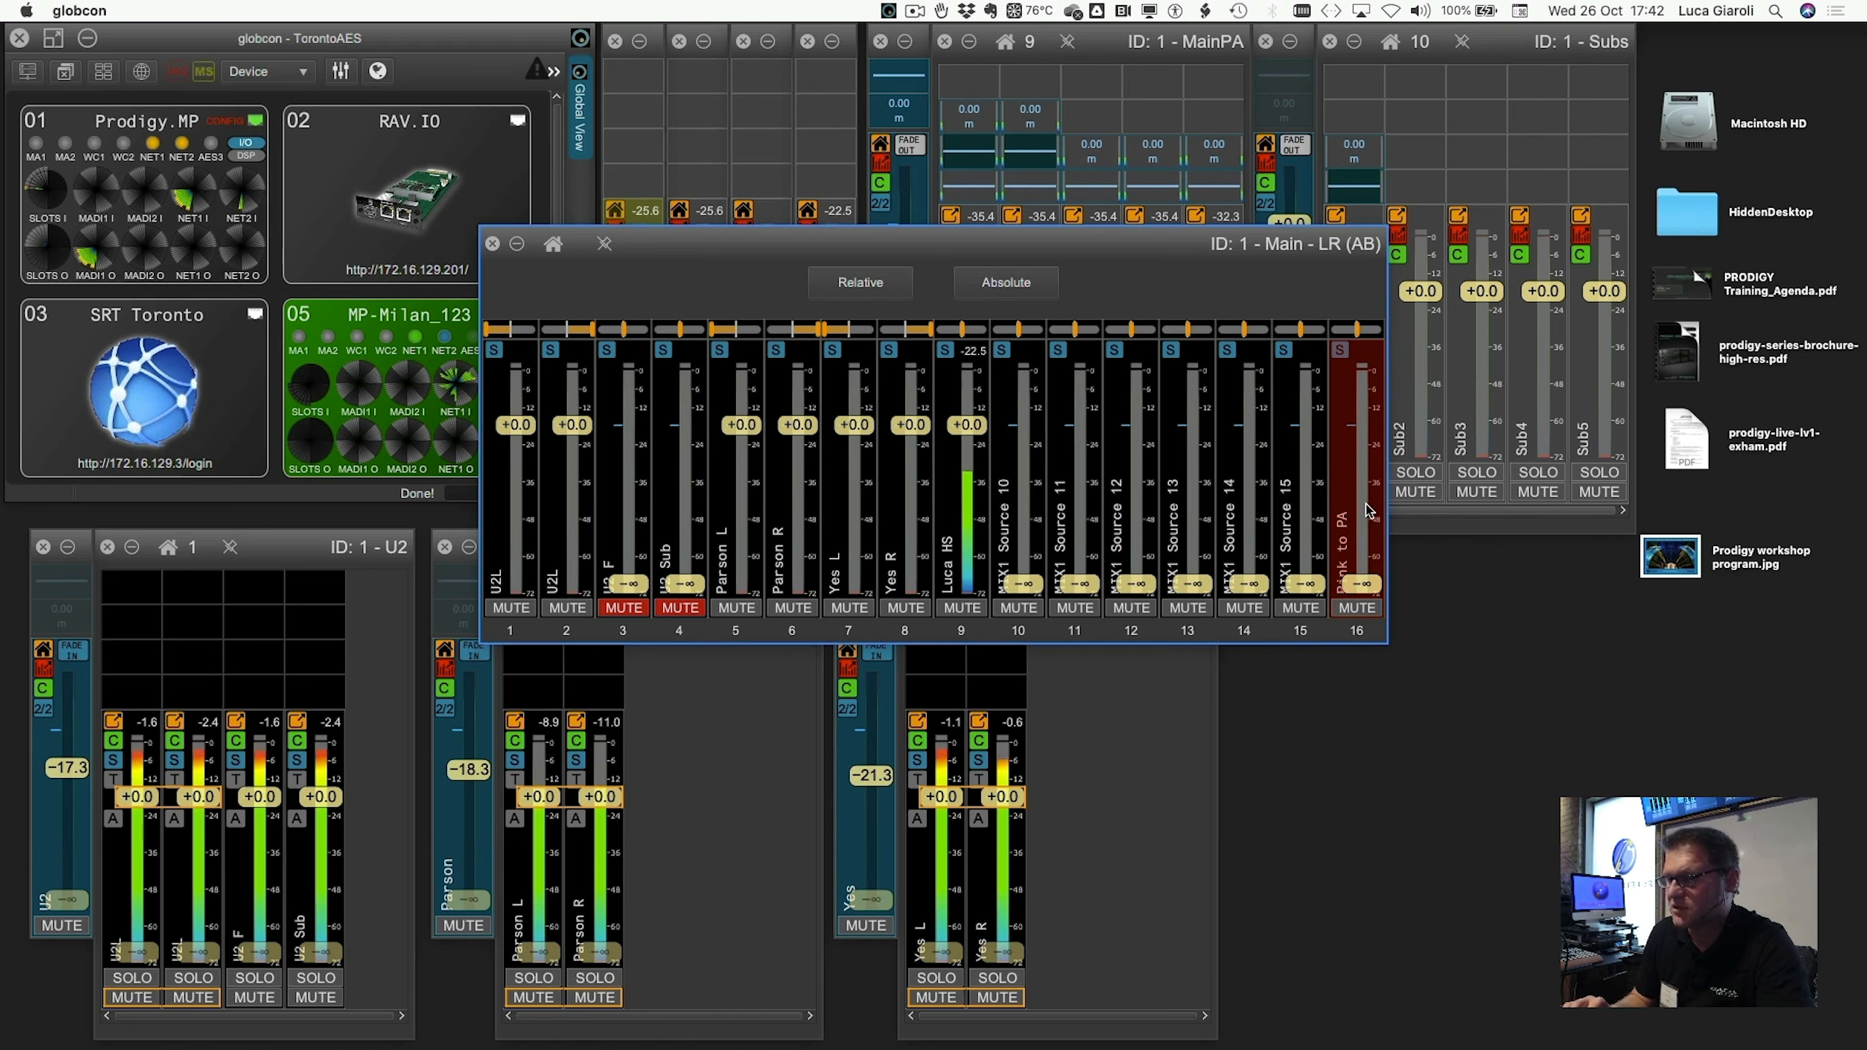
Bring the Pink to PA send on source 16 up to +0.0 in the Main-LR, Sub and Fills mixes.
{"action": "double_click", "coordinate": [1365, 504]}
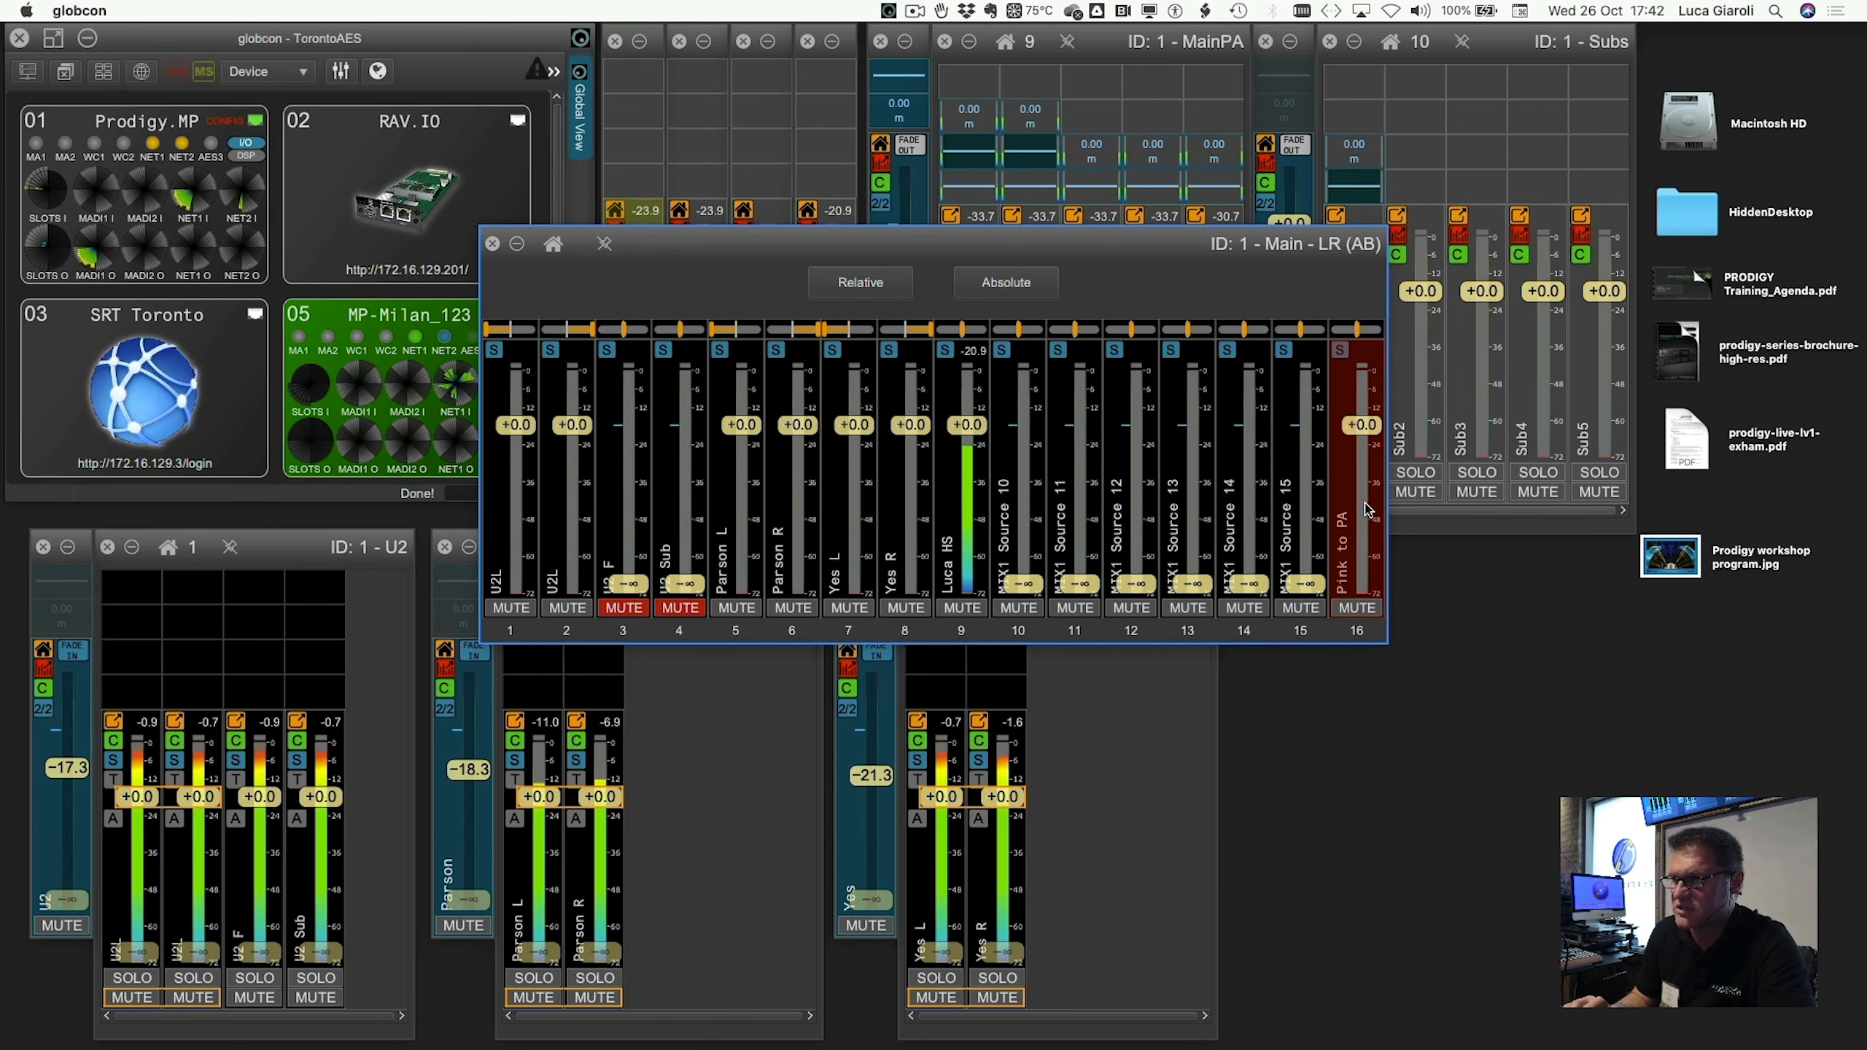
{"action": "left_click", "coordinate": [491, 244]}
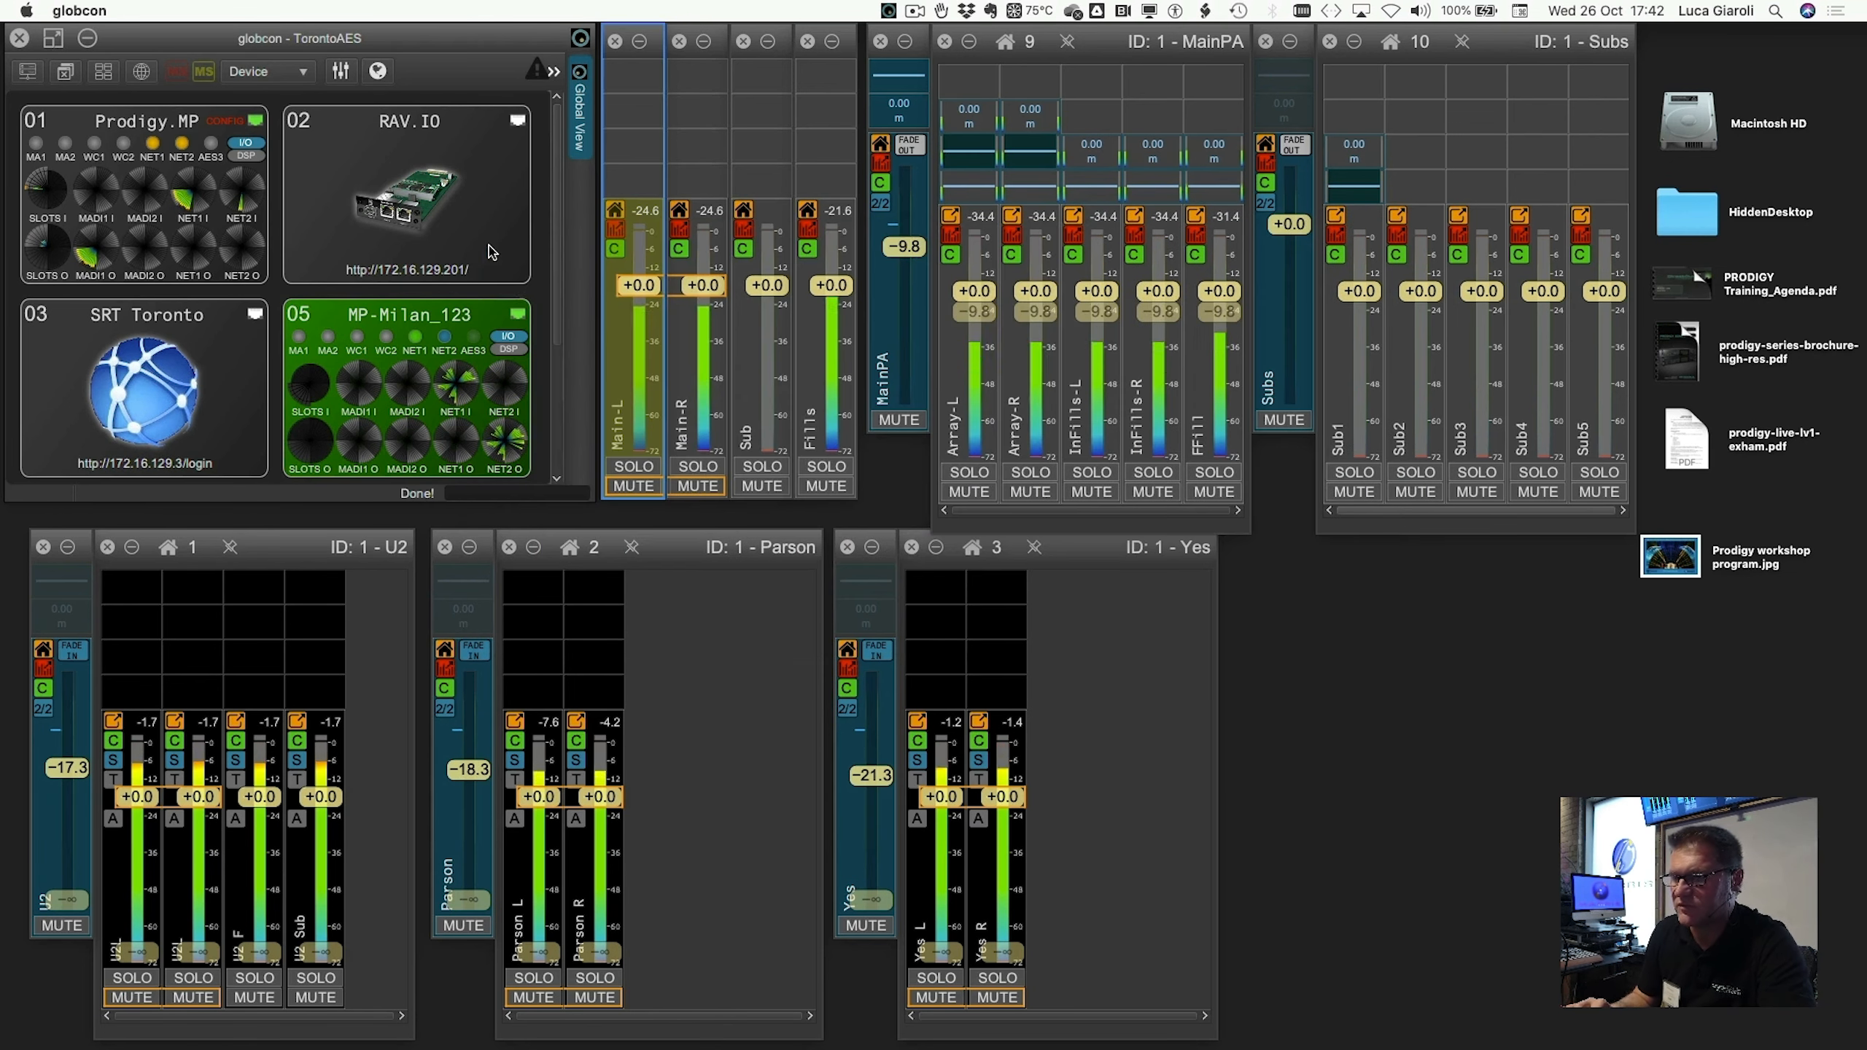
{"action": "left_click", "coordinate": [744, 235]}
{"action": "left_click", "coordinate": [1359, 498]}
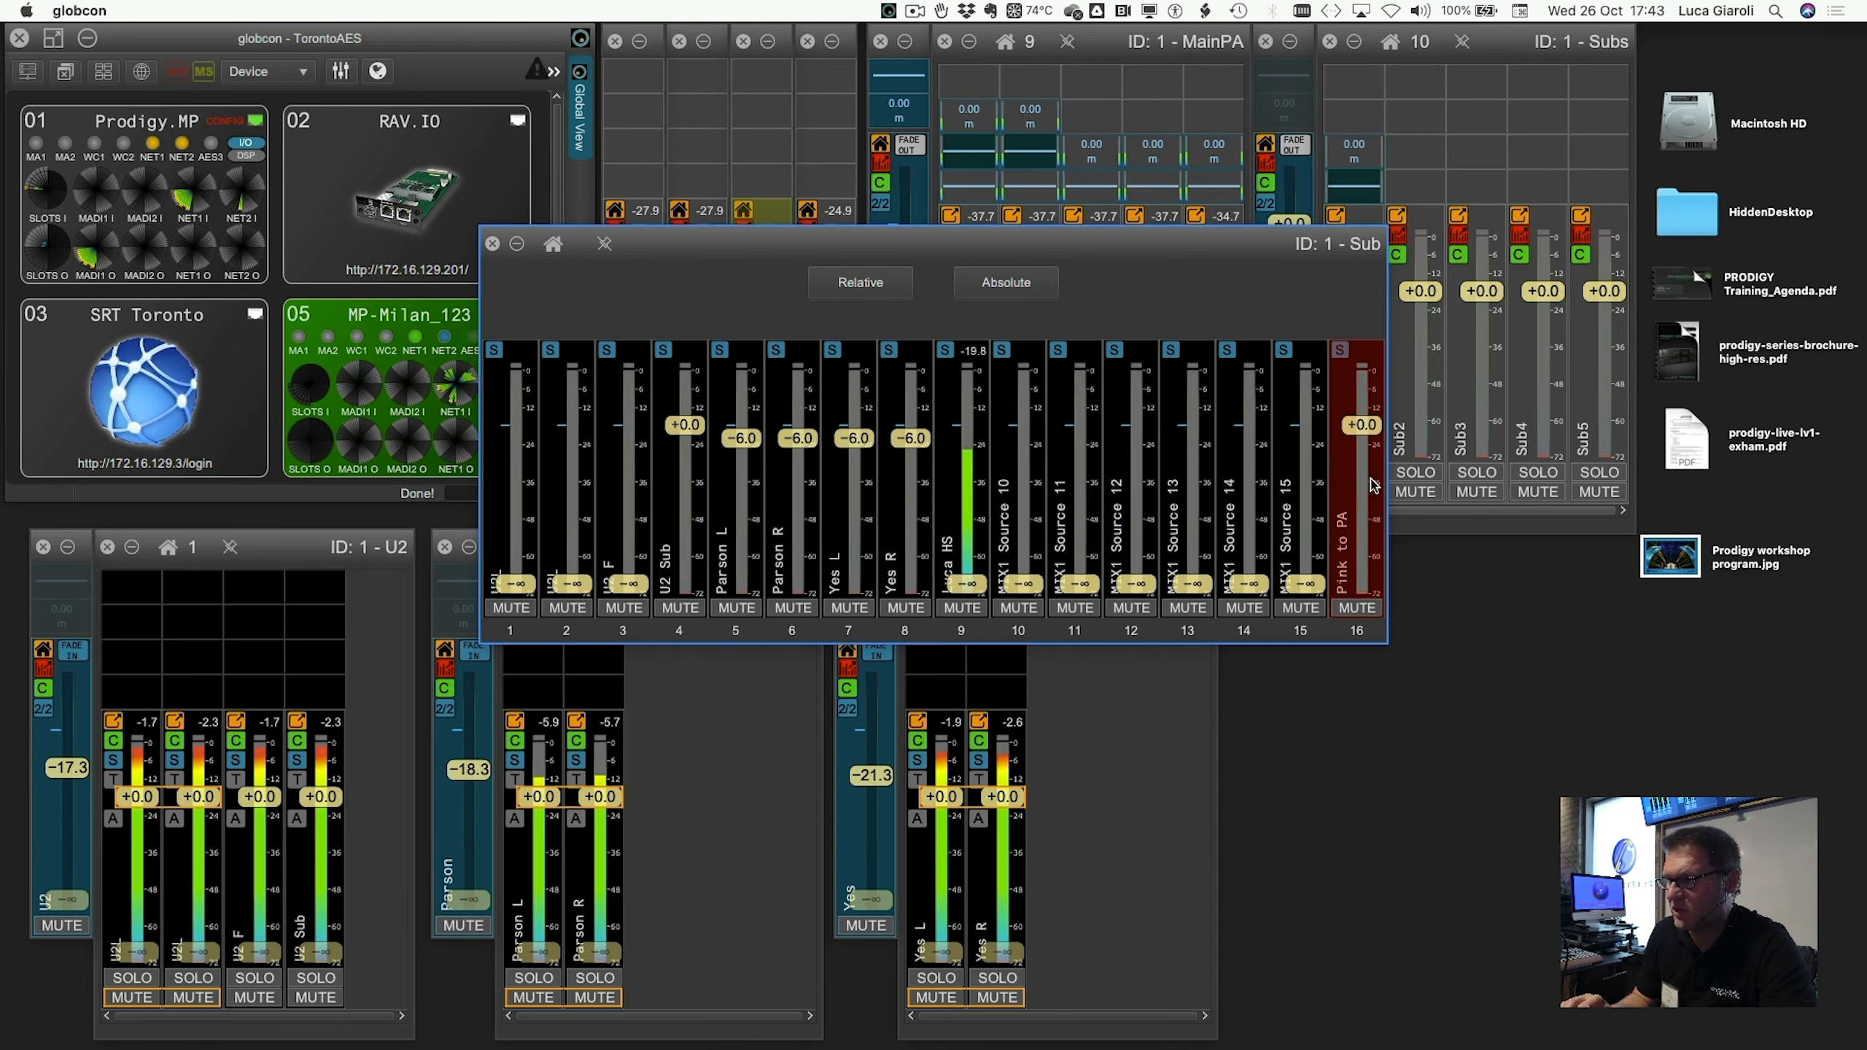
{"action": "left_click", "coordinate": [493, 246]}
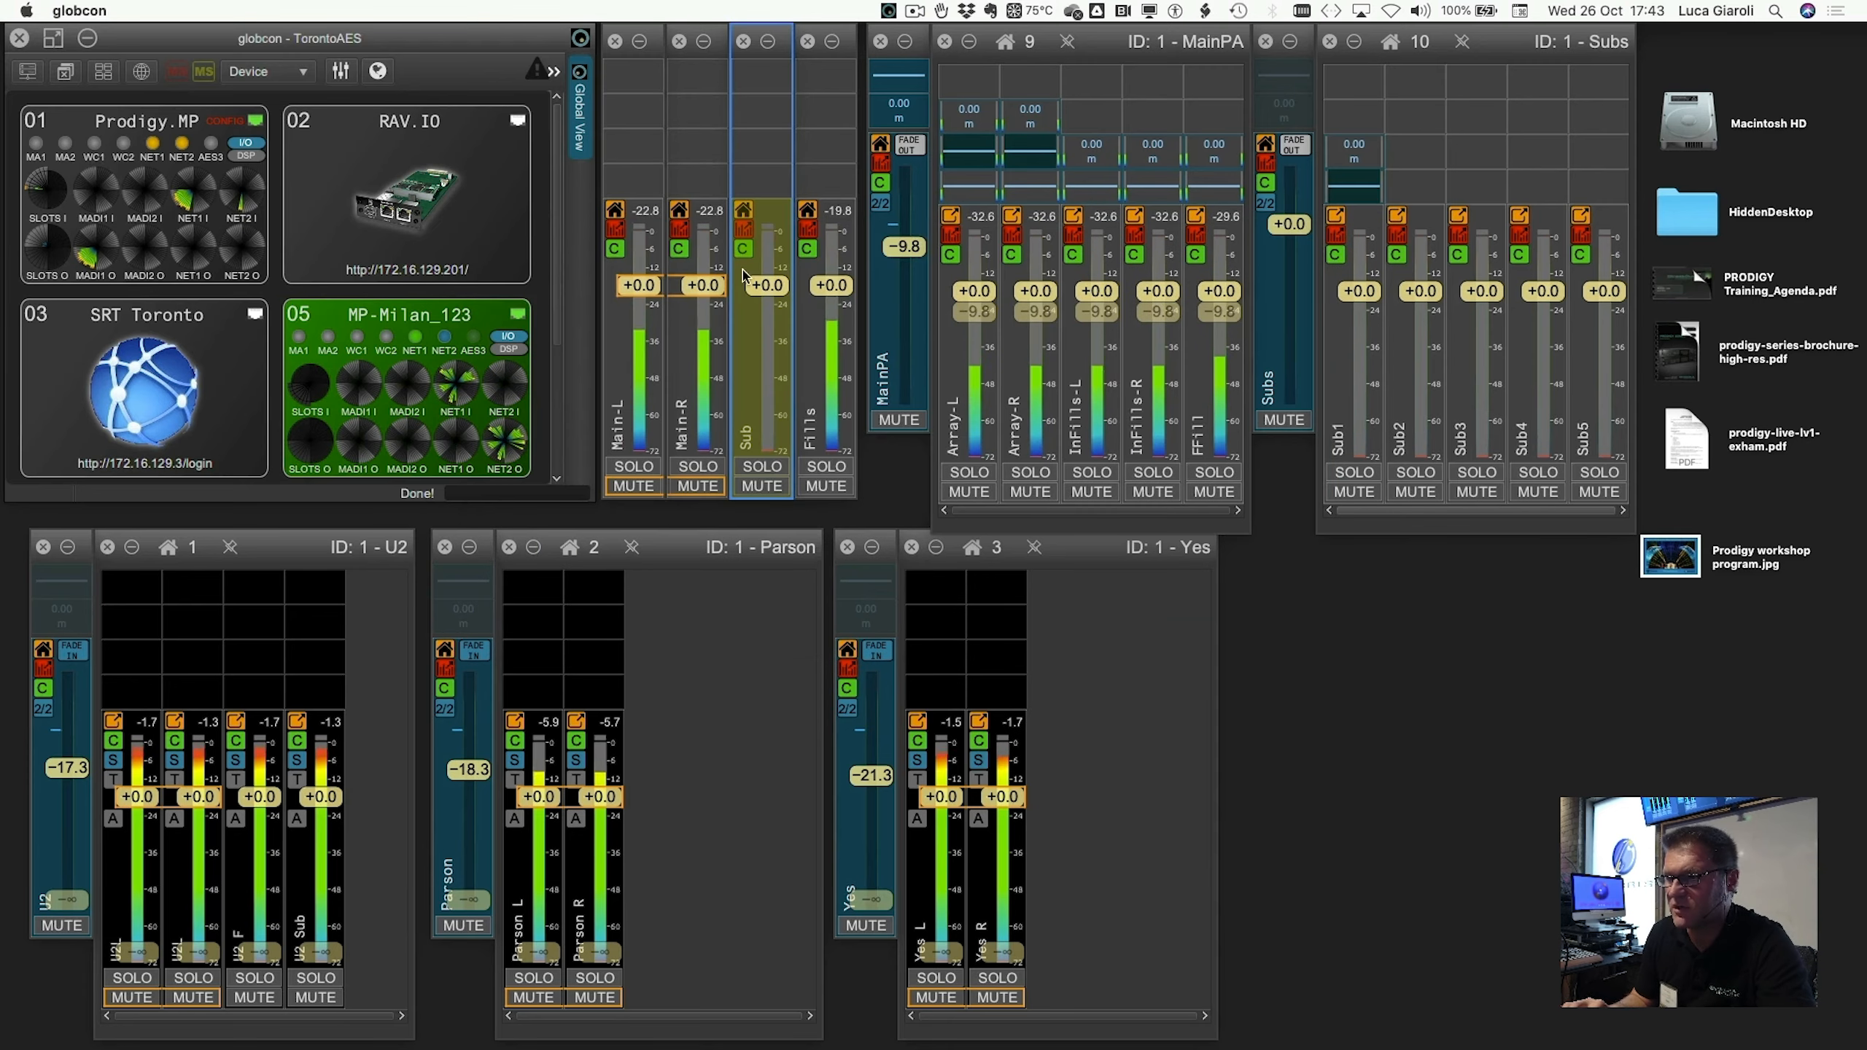
{"action": "left_click", "coordinate": [808, 235]}
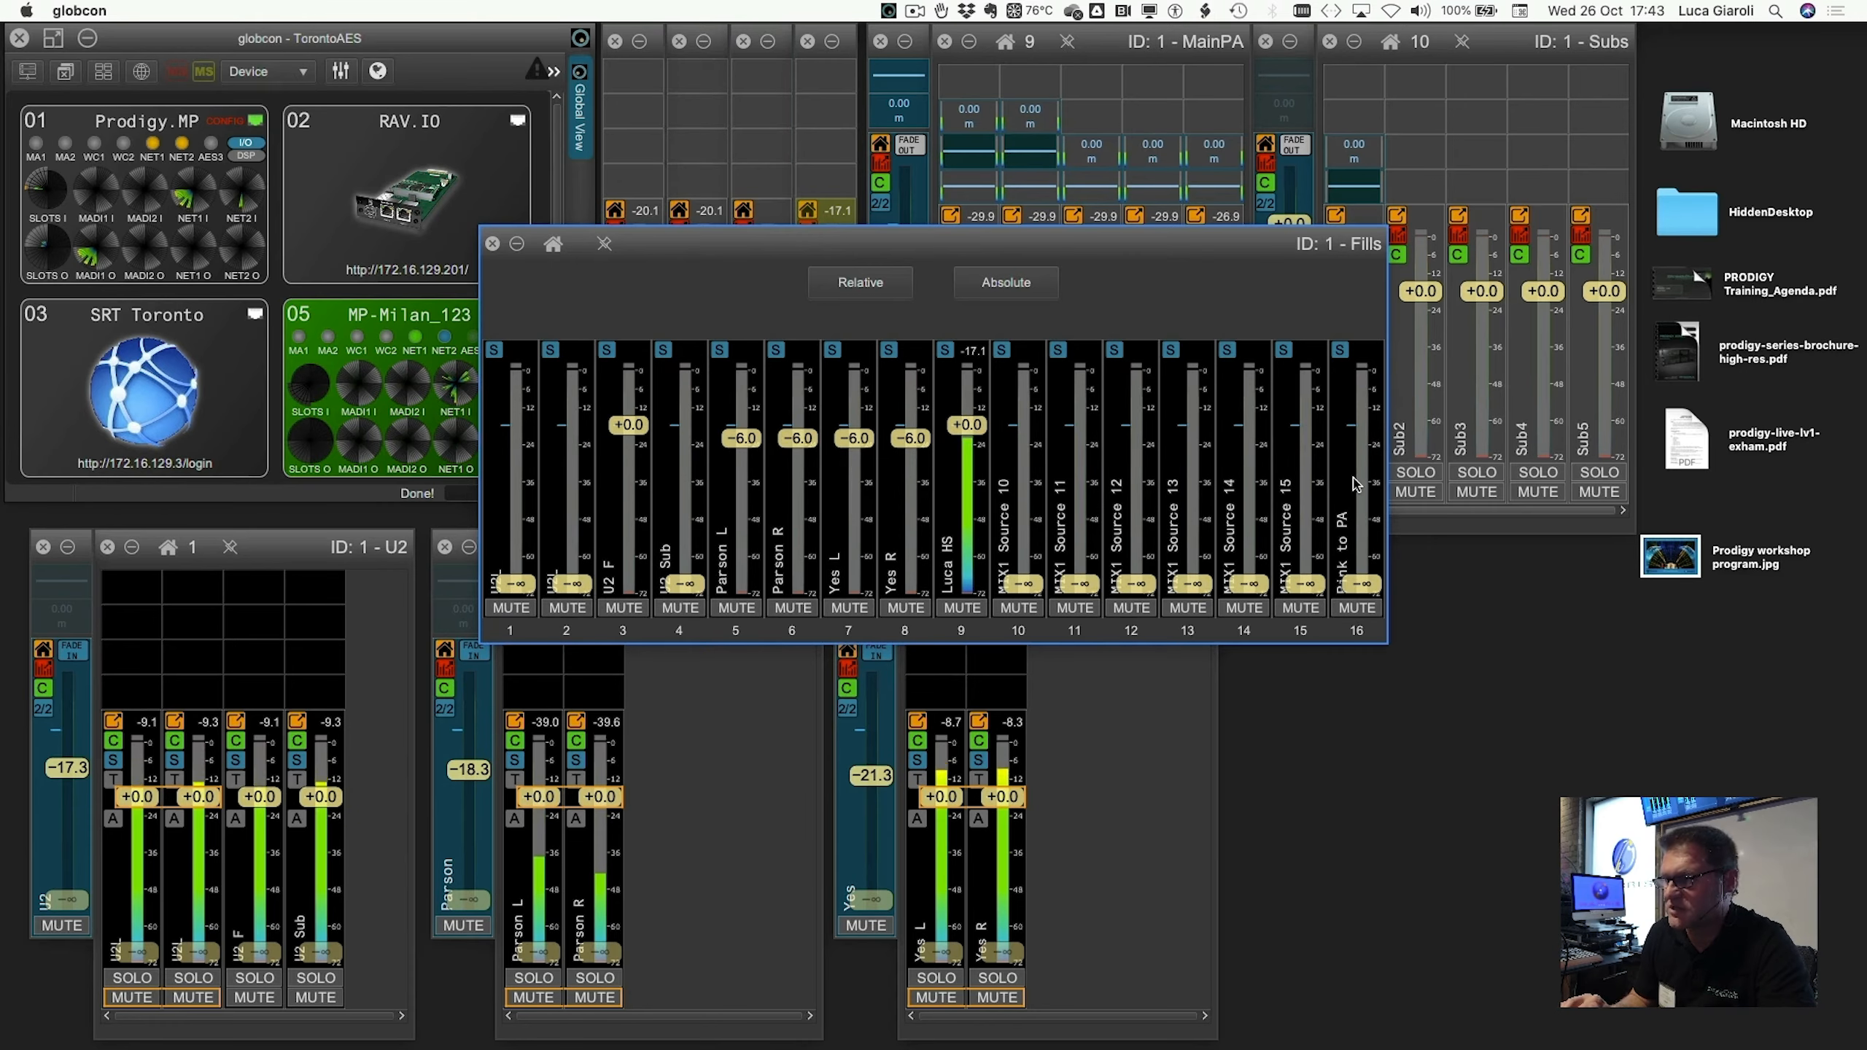
{"action": "left_click", "coordinate": [1356, 486]}
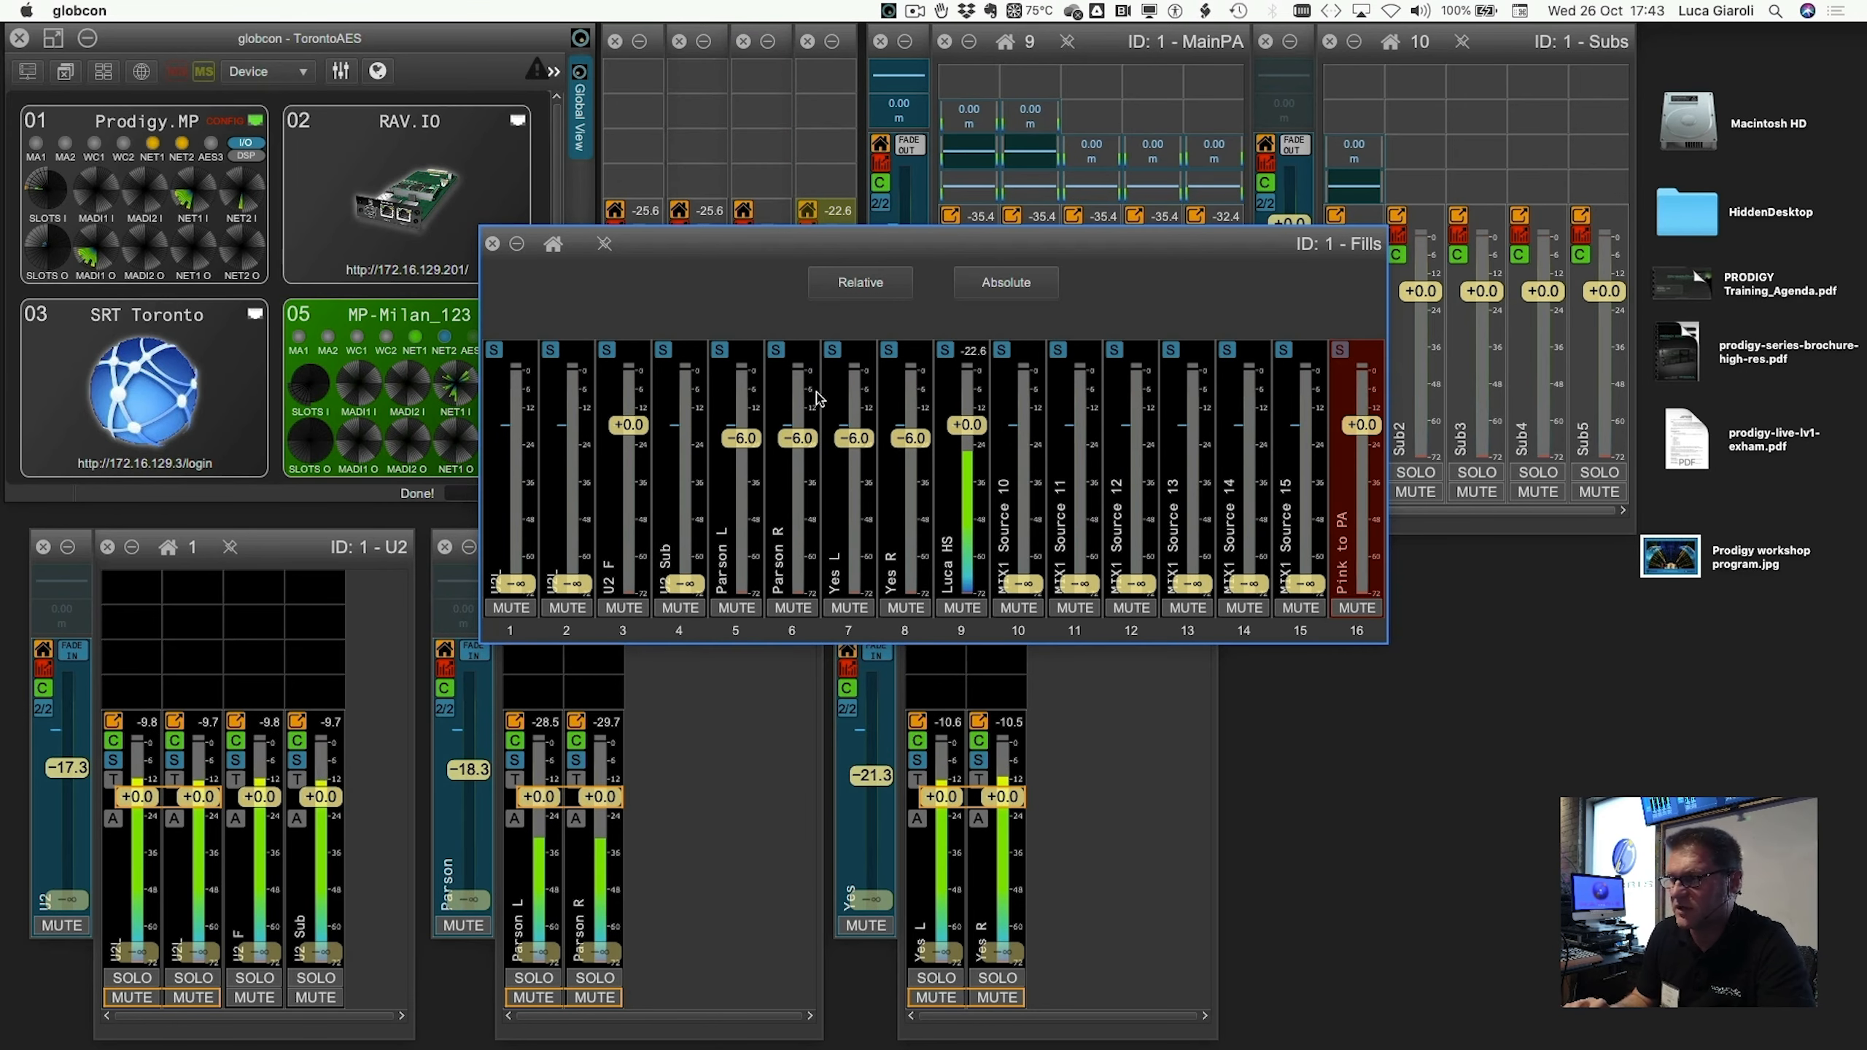
{"action": "left_click", "coordinate": [492, 244]}
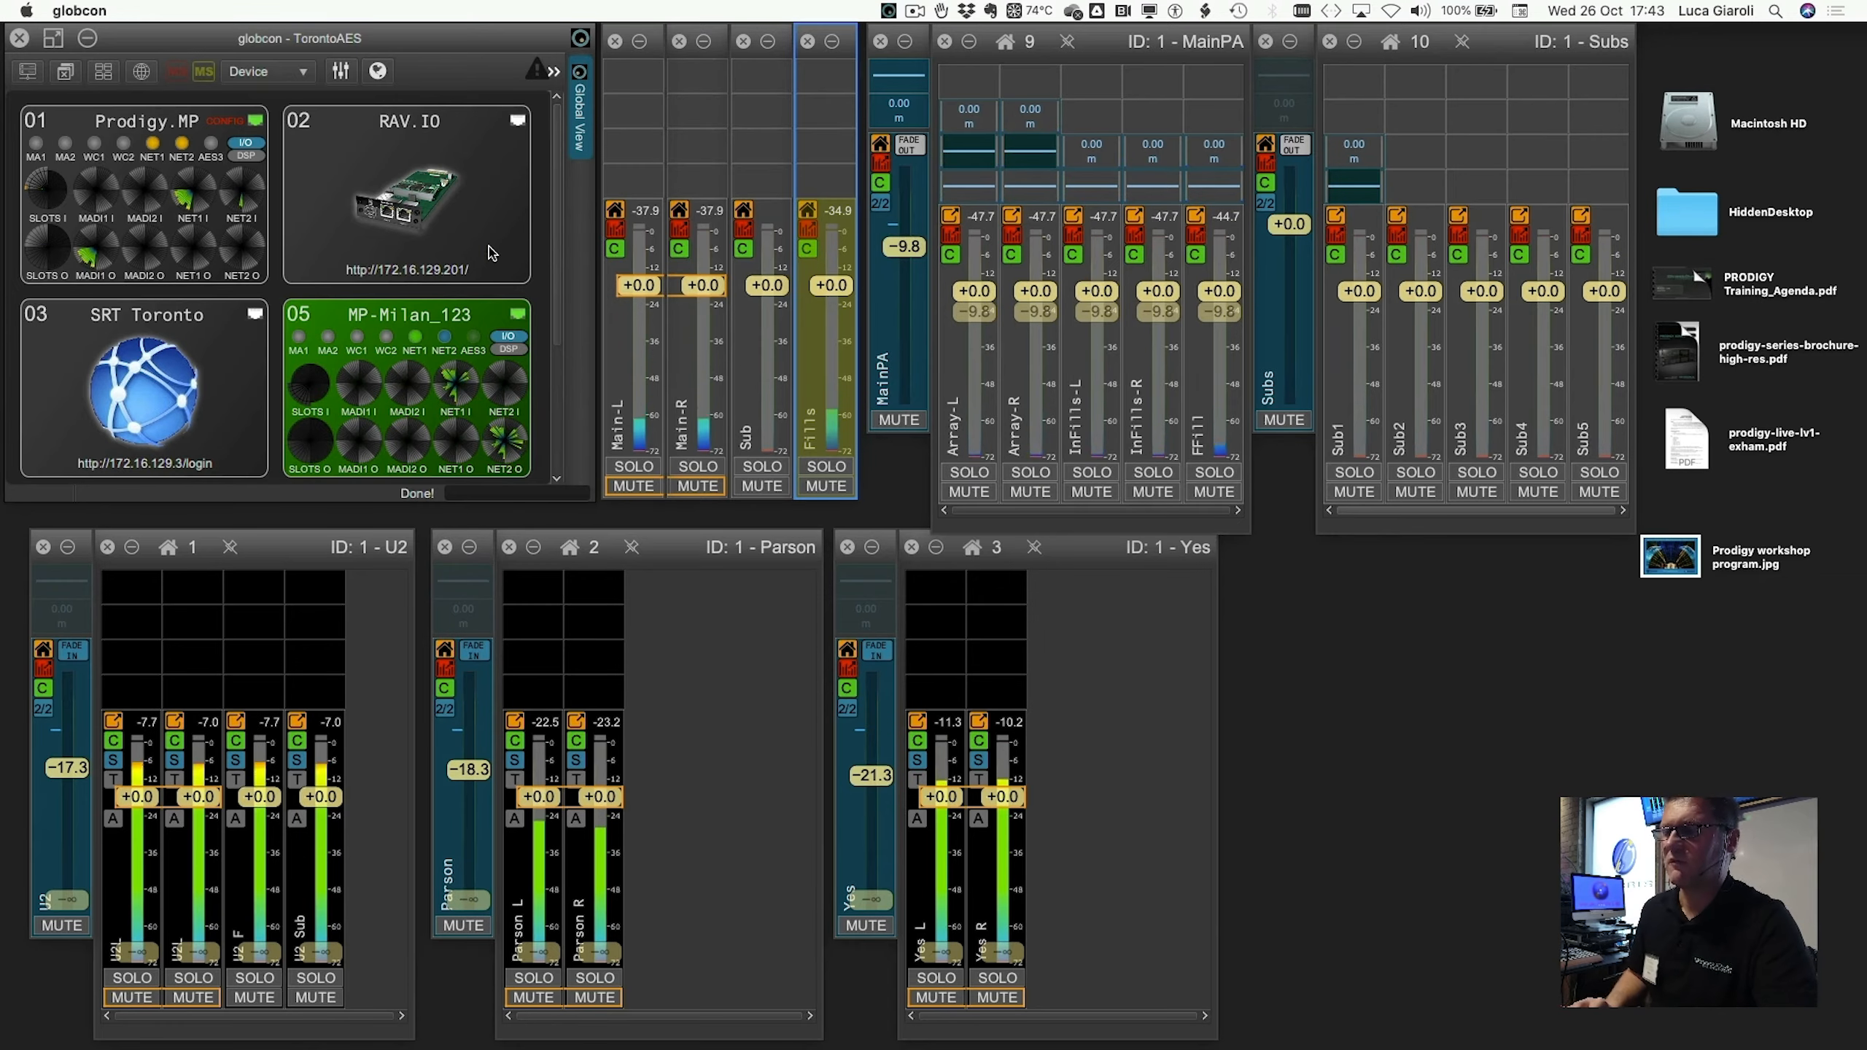
Open the Prodigy.MP flex channels, patch Pink to PA to the Pink Noise 1 generator, and return the source selection to the graphic view.
{"action": "left_click", "coordinate": [184, 114]}
{"action": "double_click", "coordinate": [184, 114]}
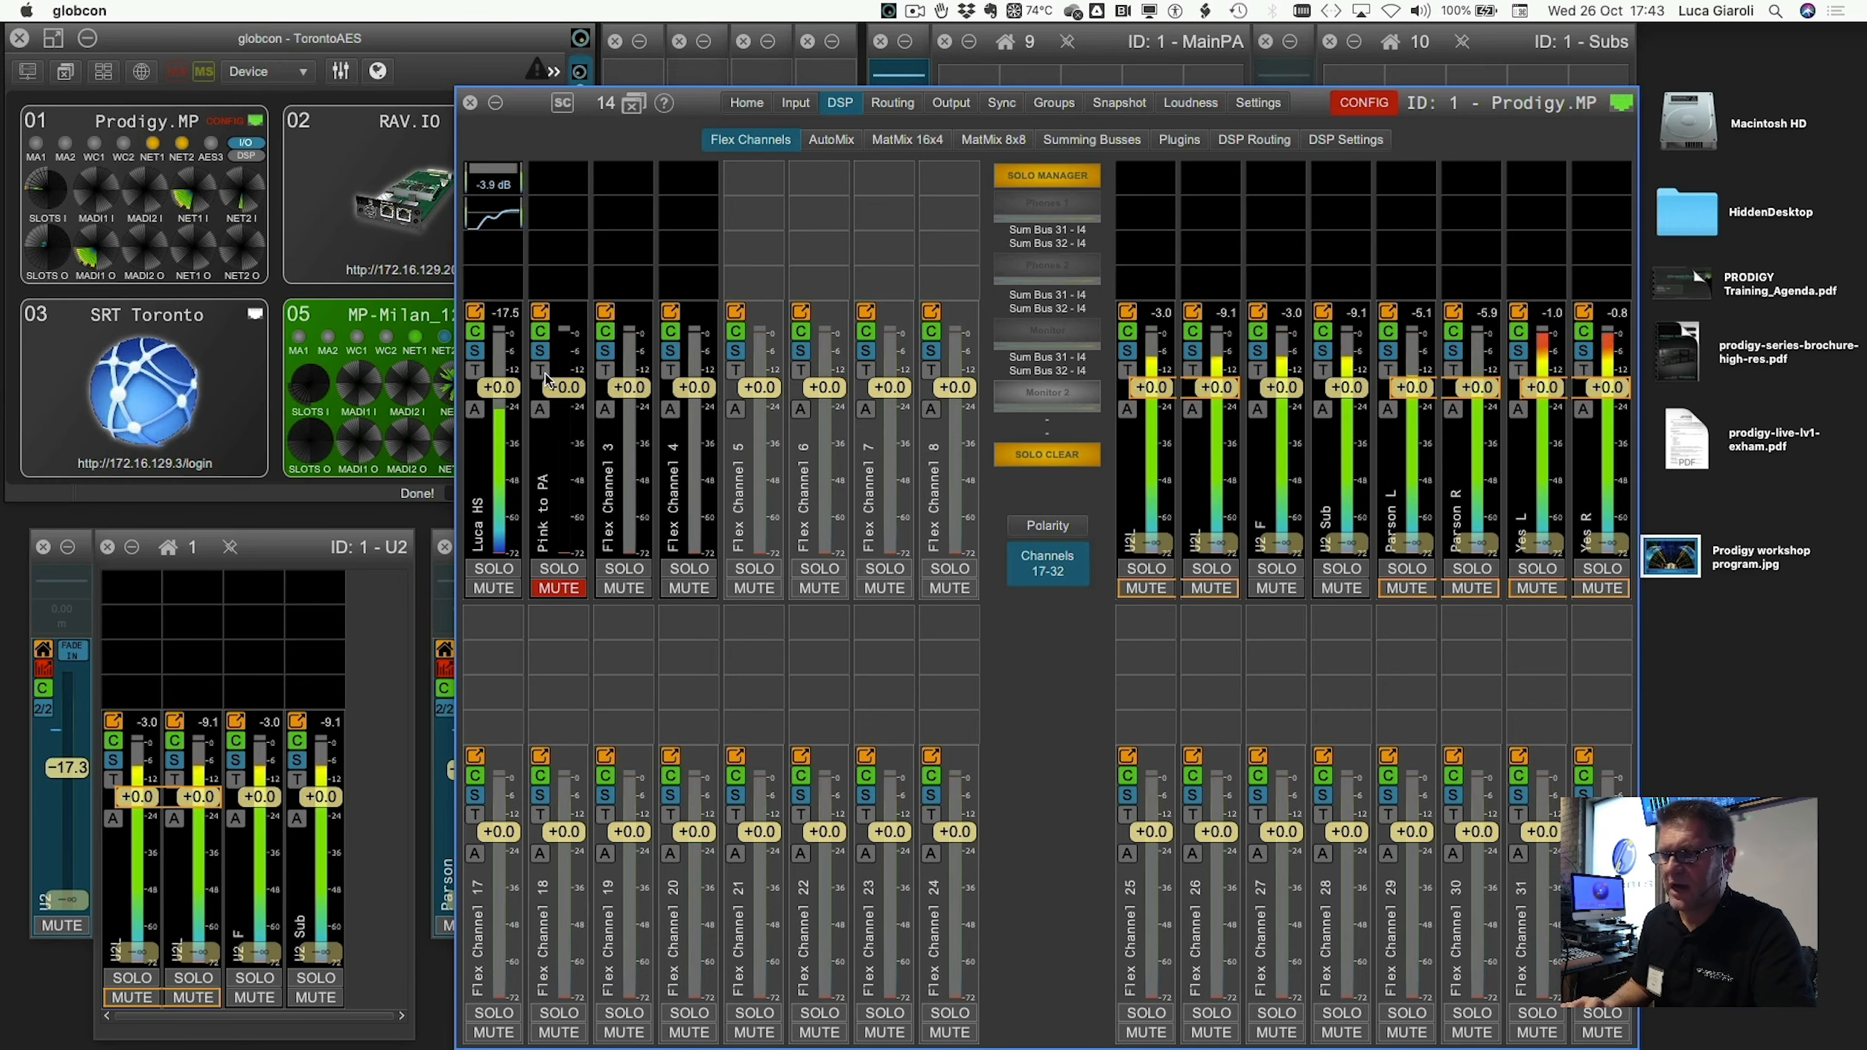
{"action": "left_click", "coordinate": [541, 352]}
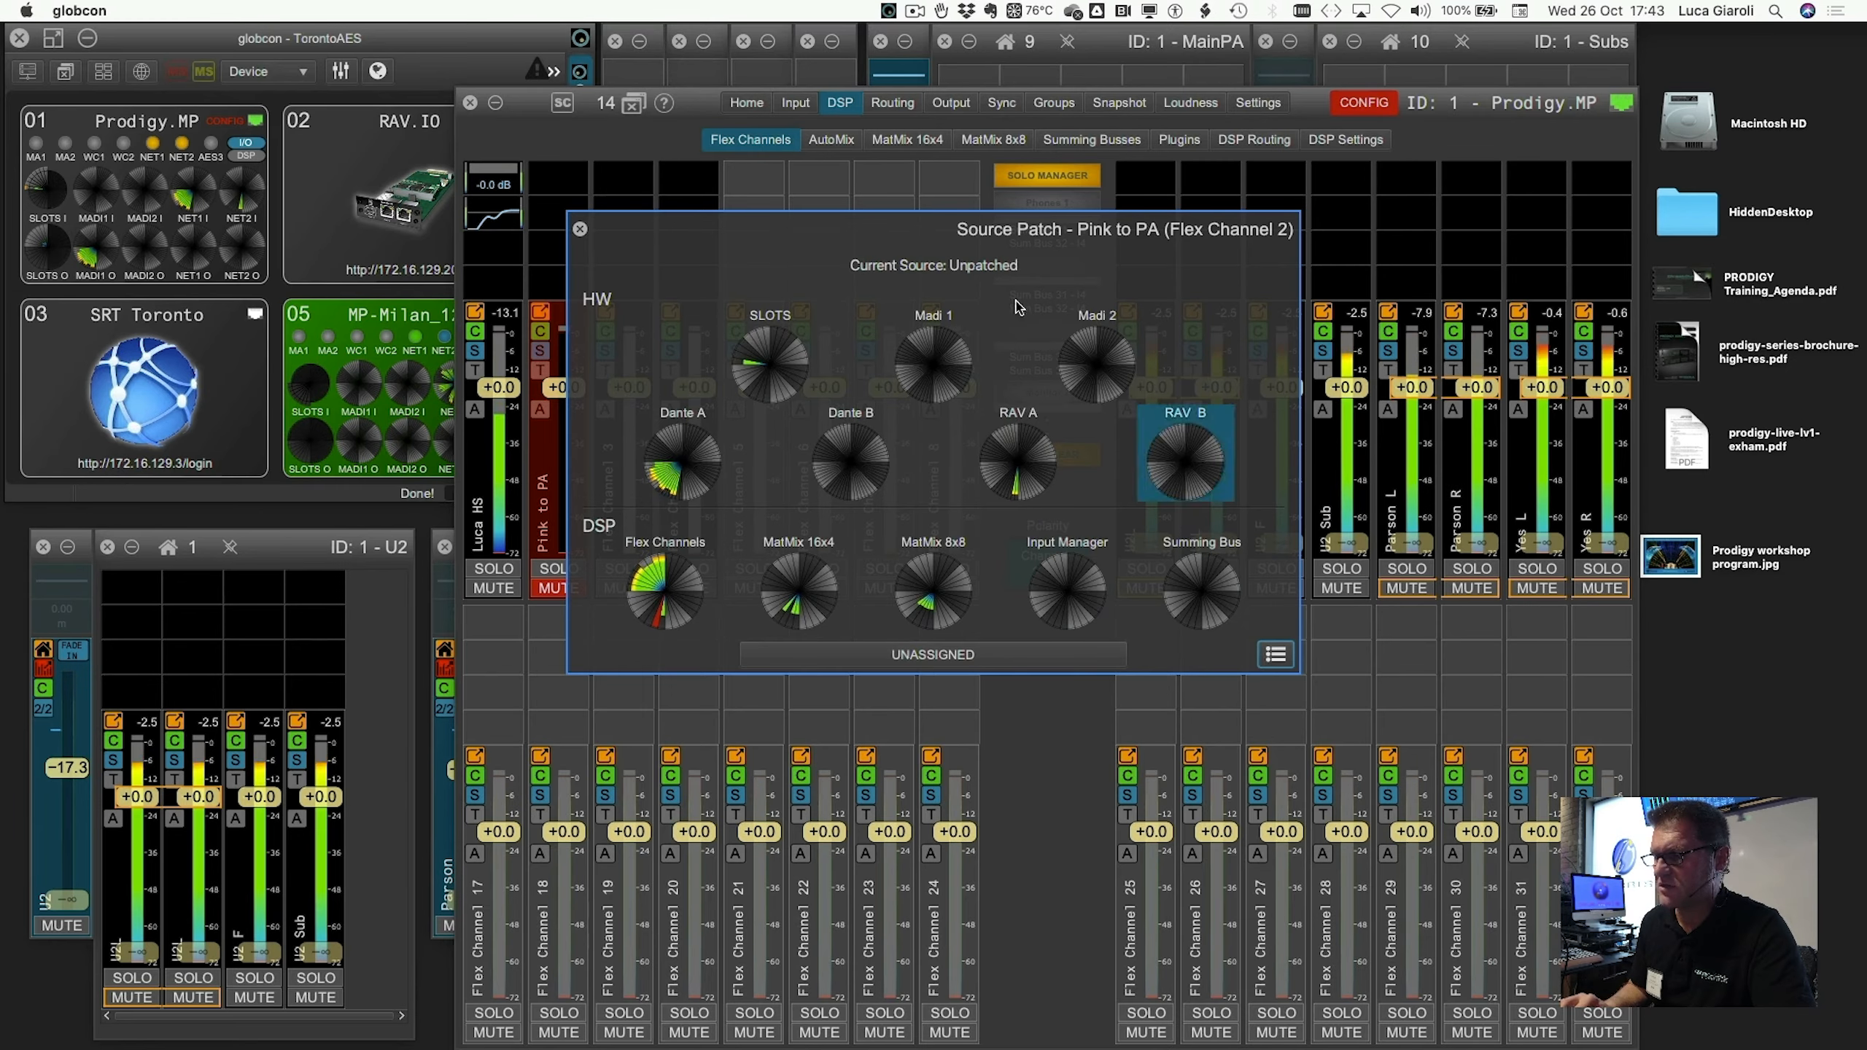
{"action": "left_click", "coordinate": [1276, 653]}
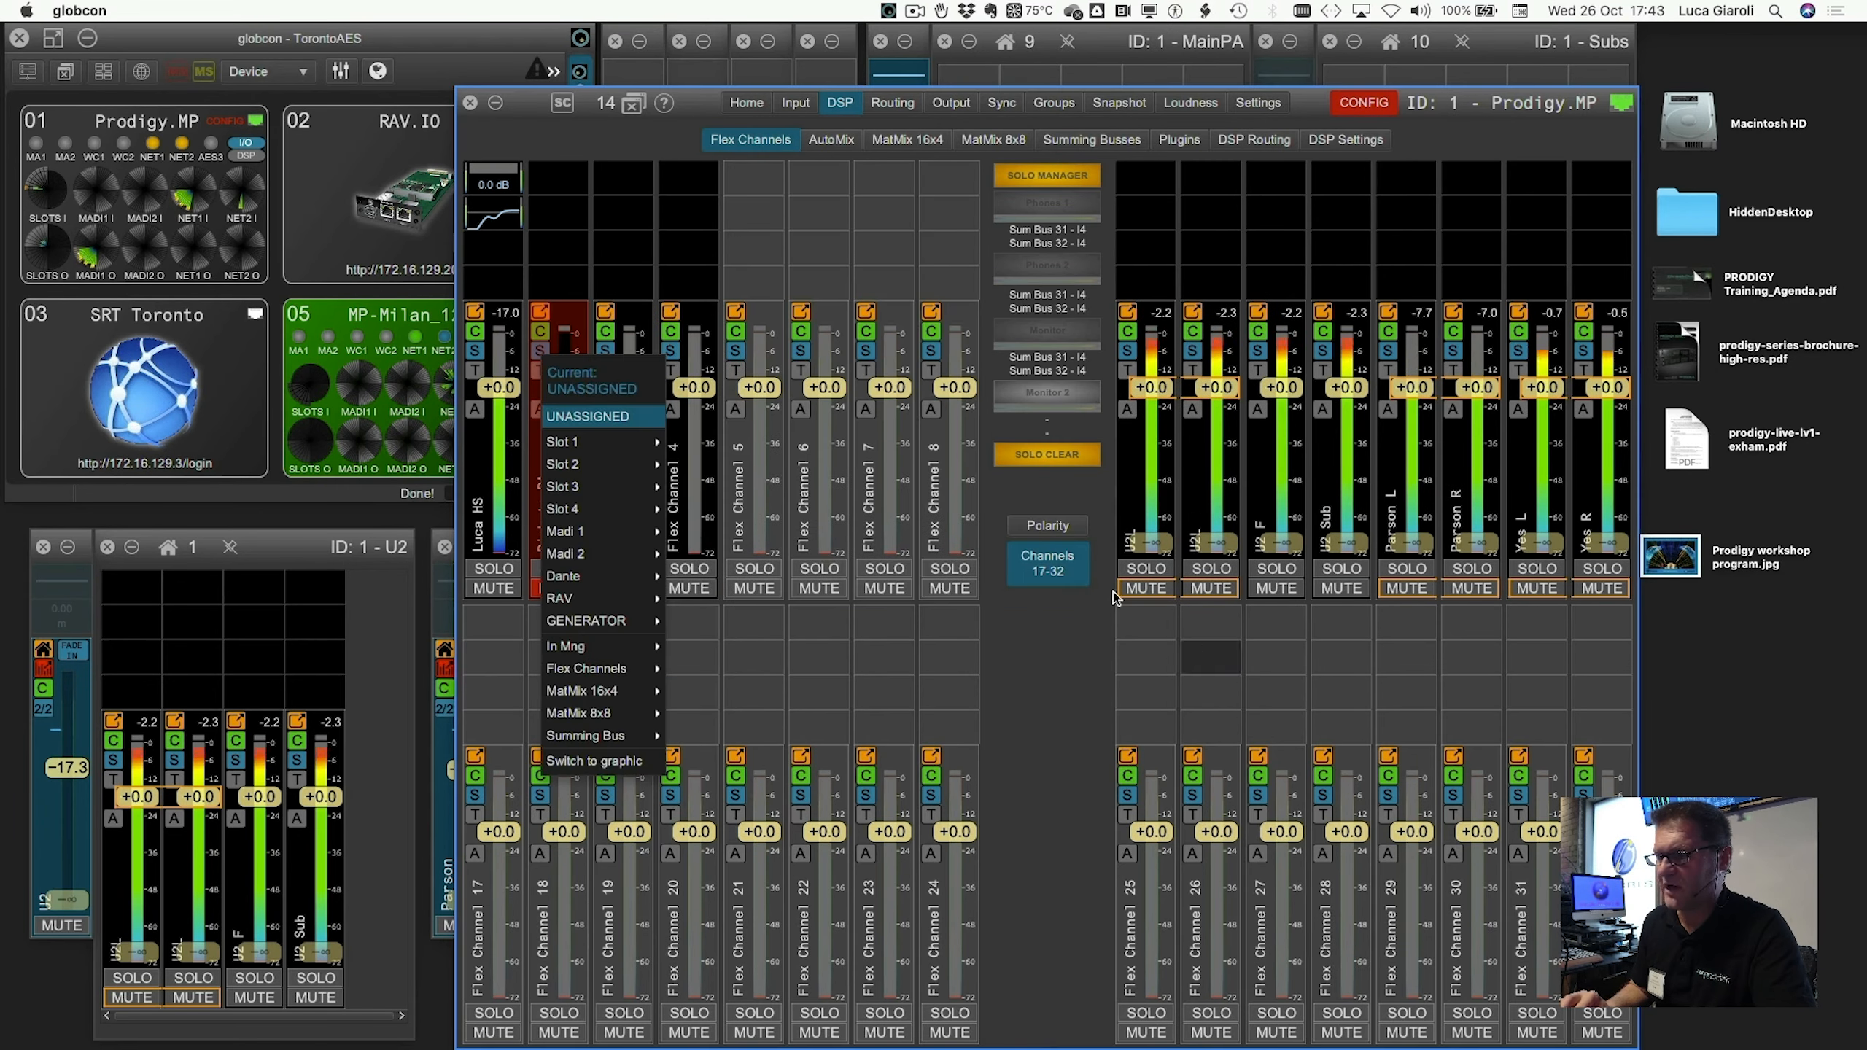
{"action": "mouse_move", "coordinate": [610, 588]}
{"action": "mouse_move", "coordinate": [610, 620]}
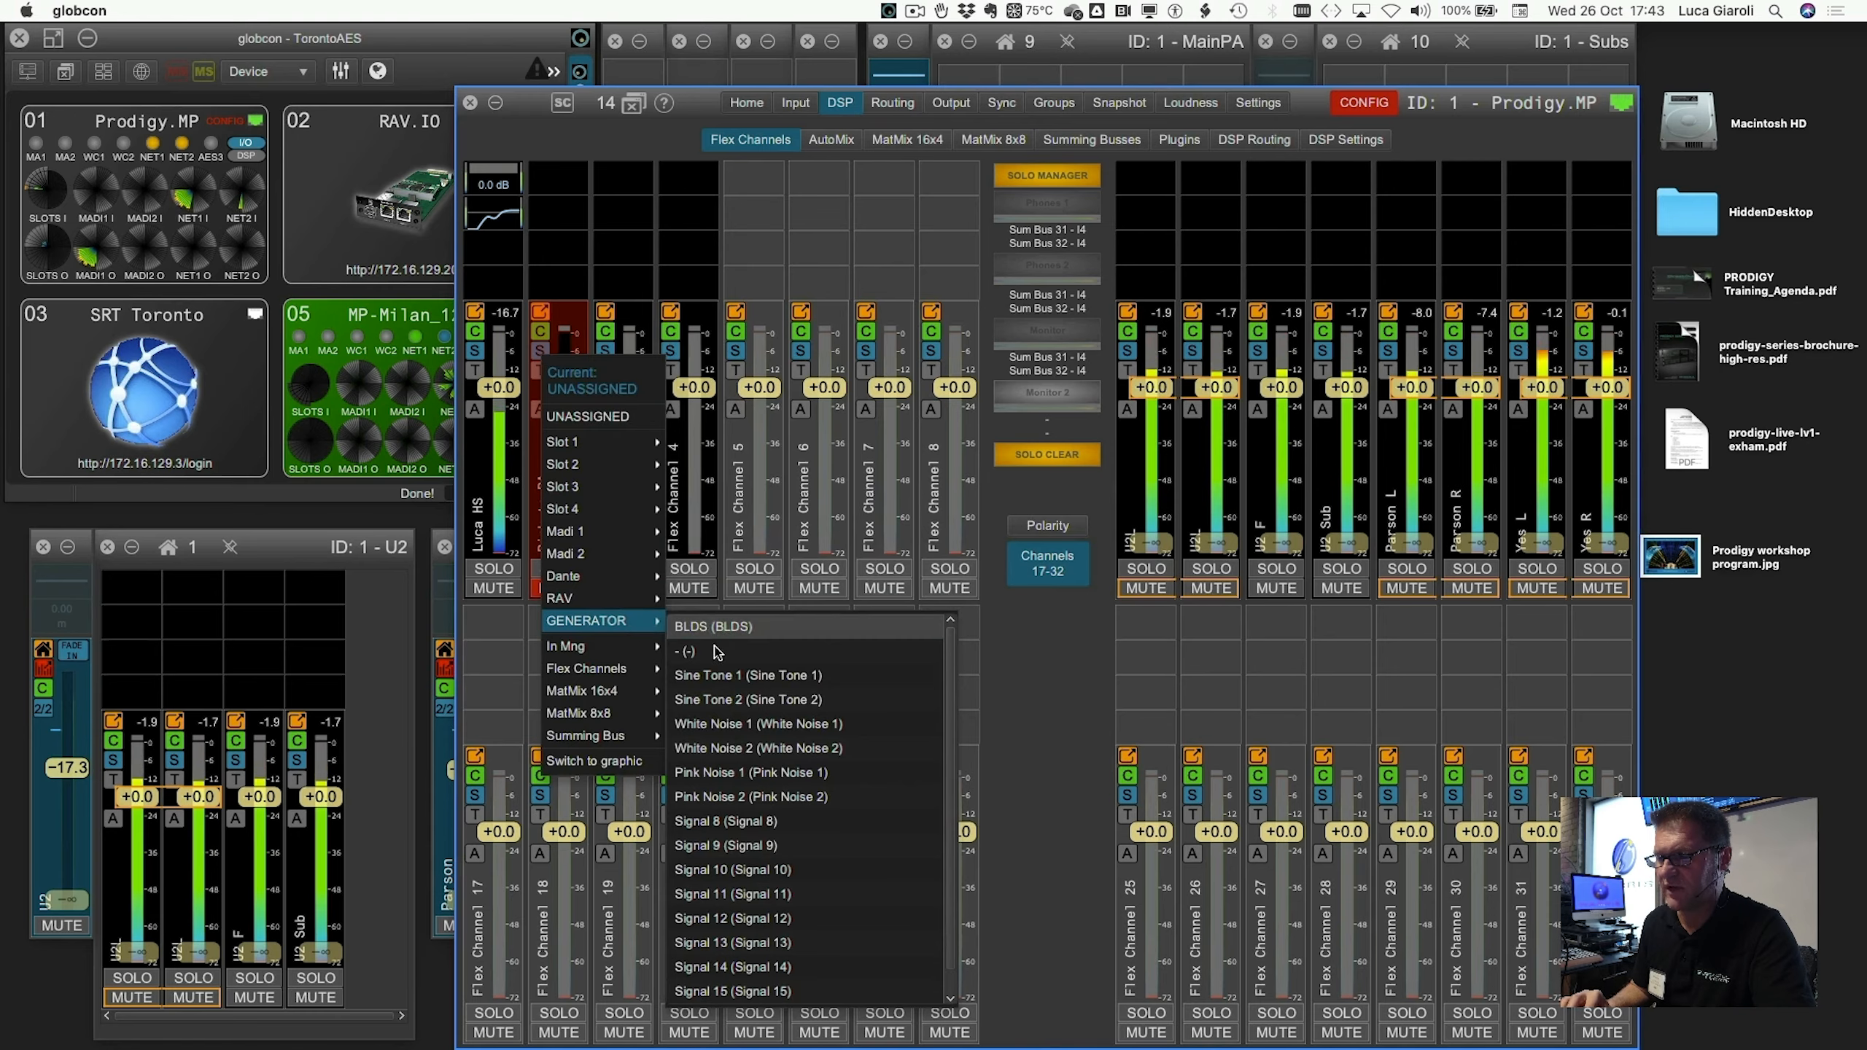
{"action": "left_click", "coordinate": [729, 775]}
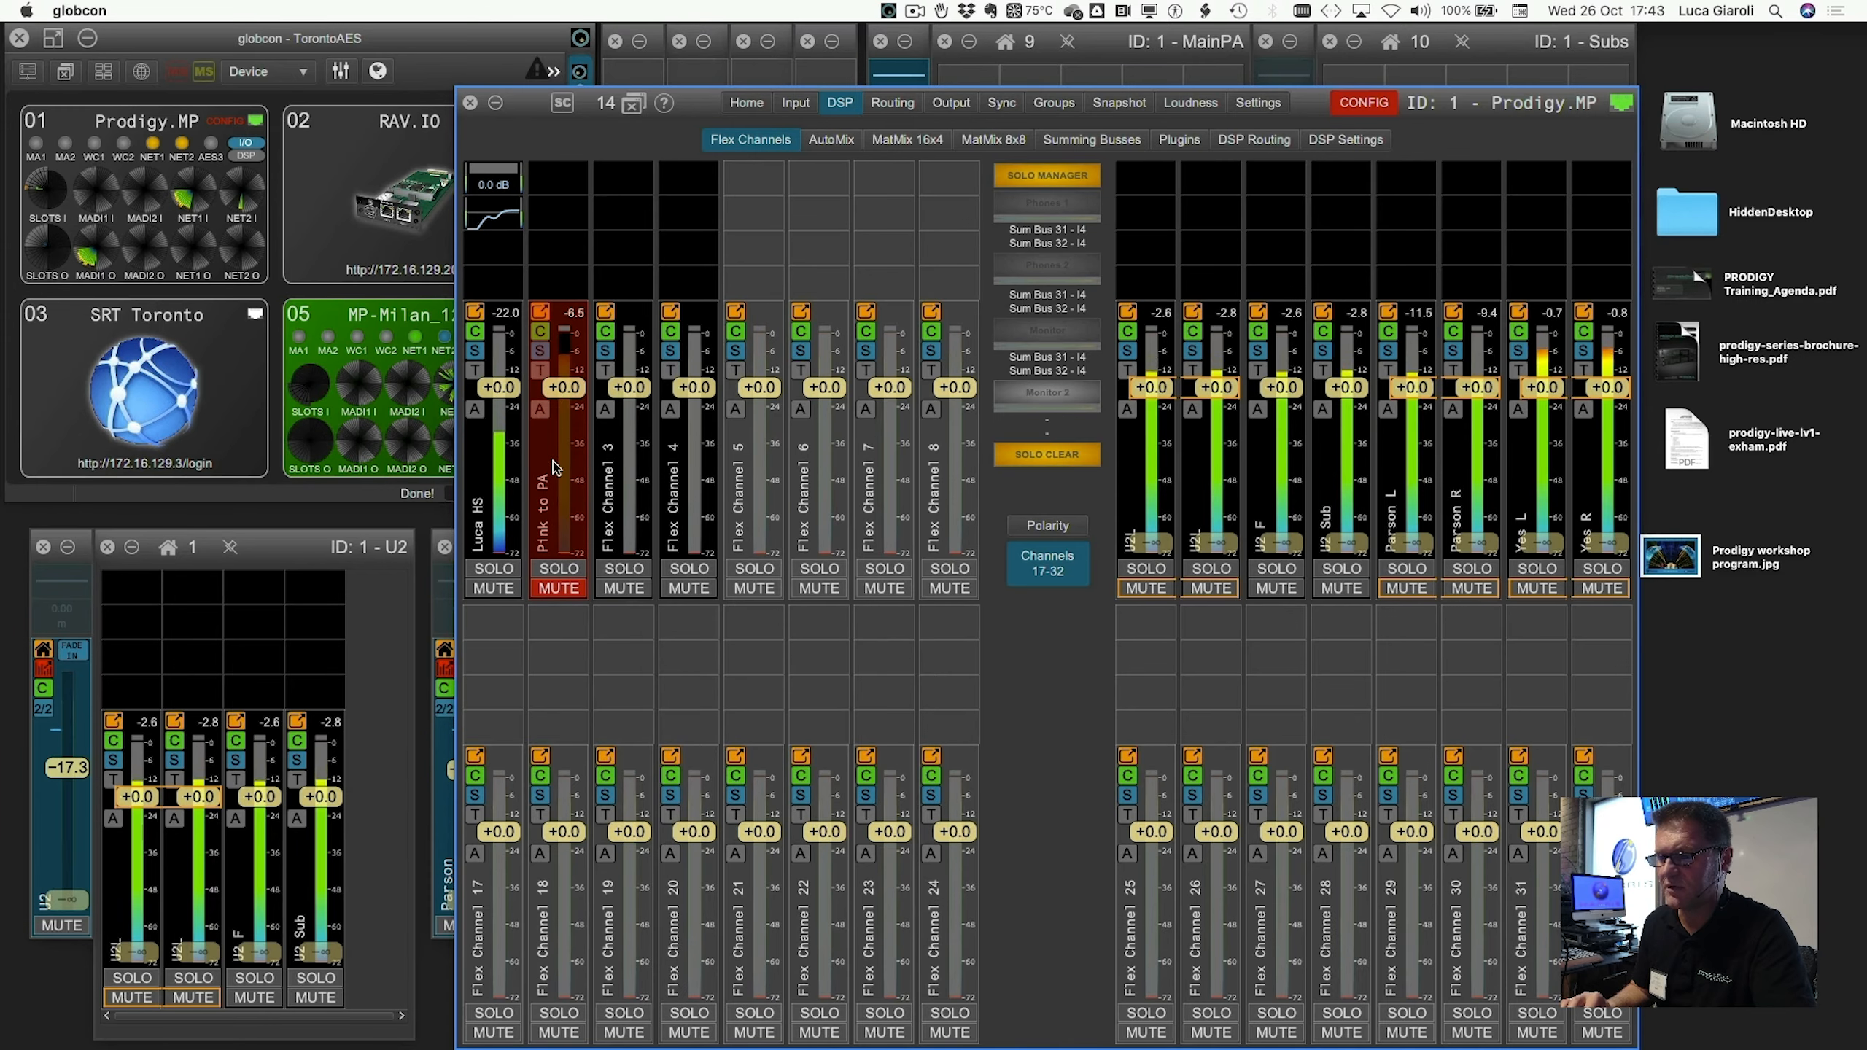
{"action": "left_click", "coordinate": [539, 353]}
{"action": "left_click", "coordinate": [588, 755]}
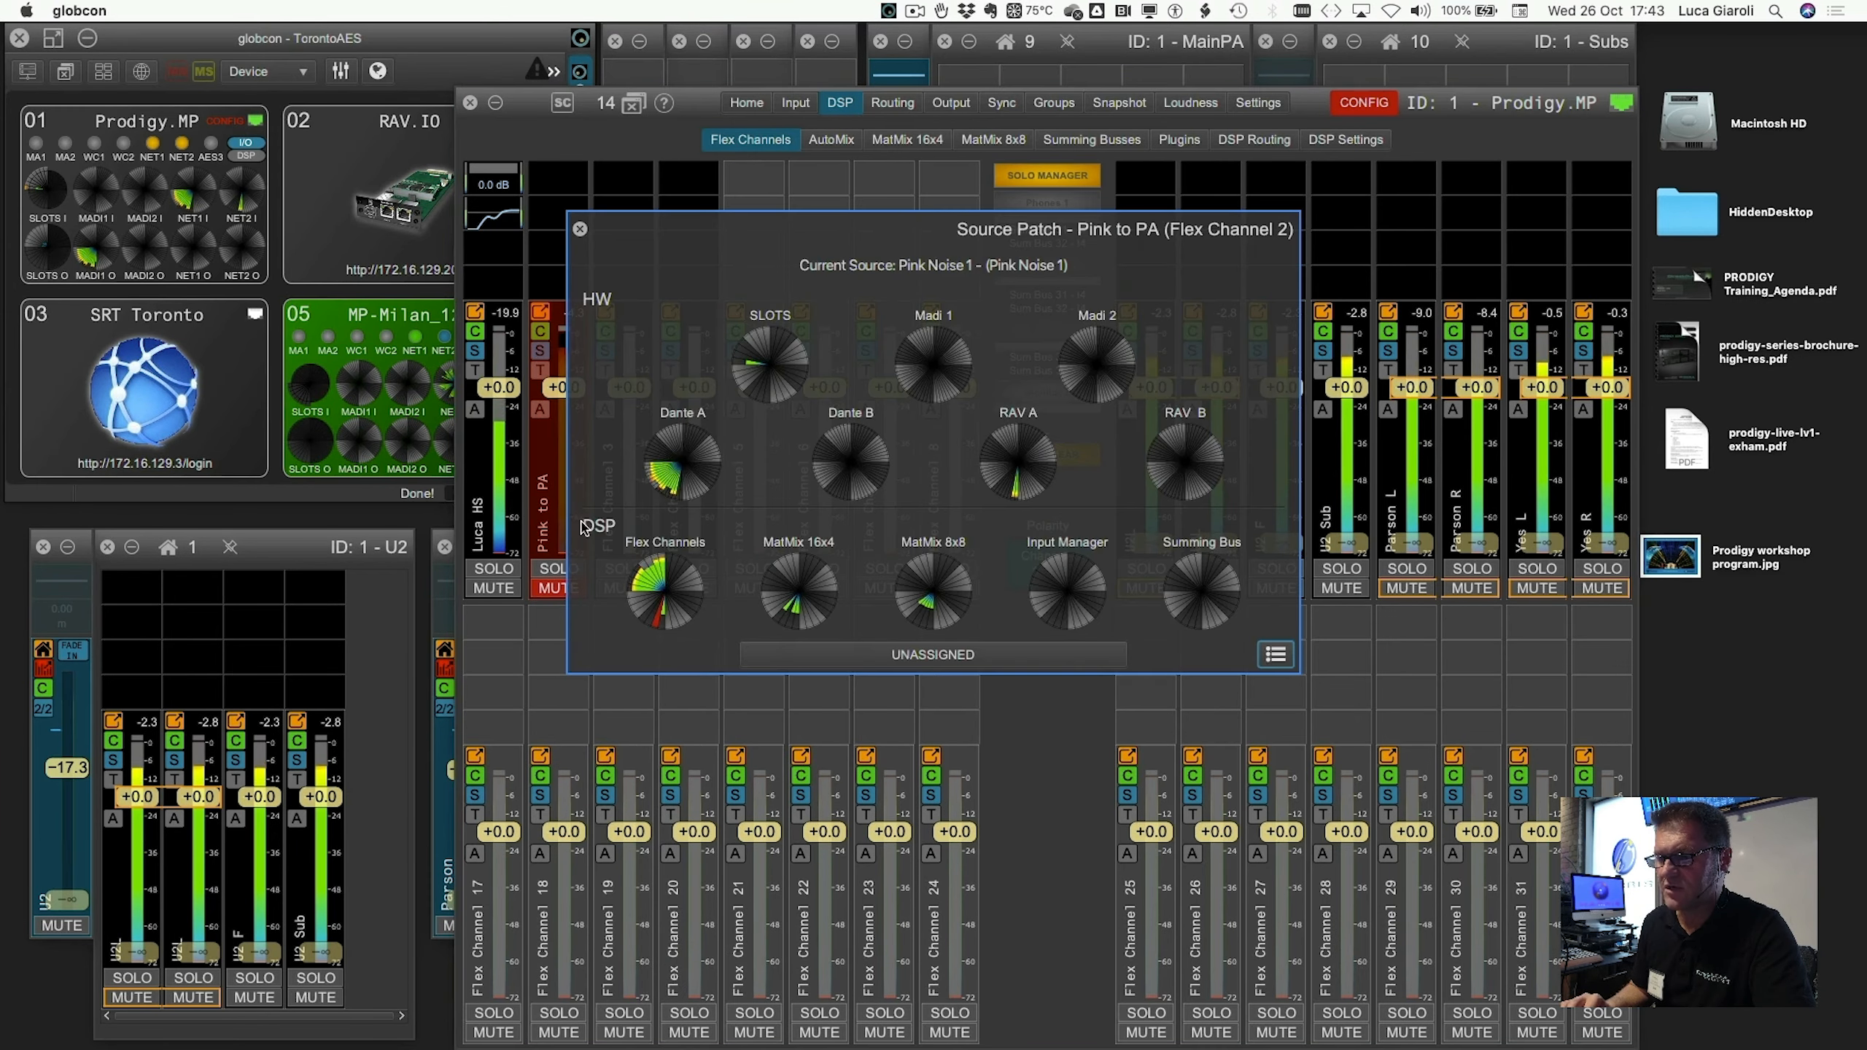
{"action": "left_click", "coordinate": [580, 230]}
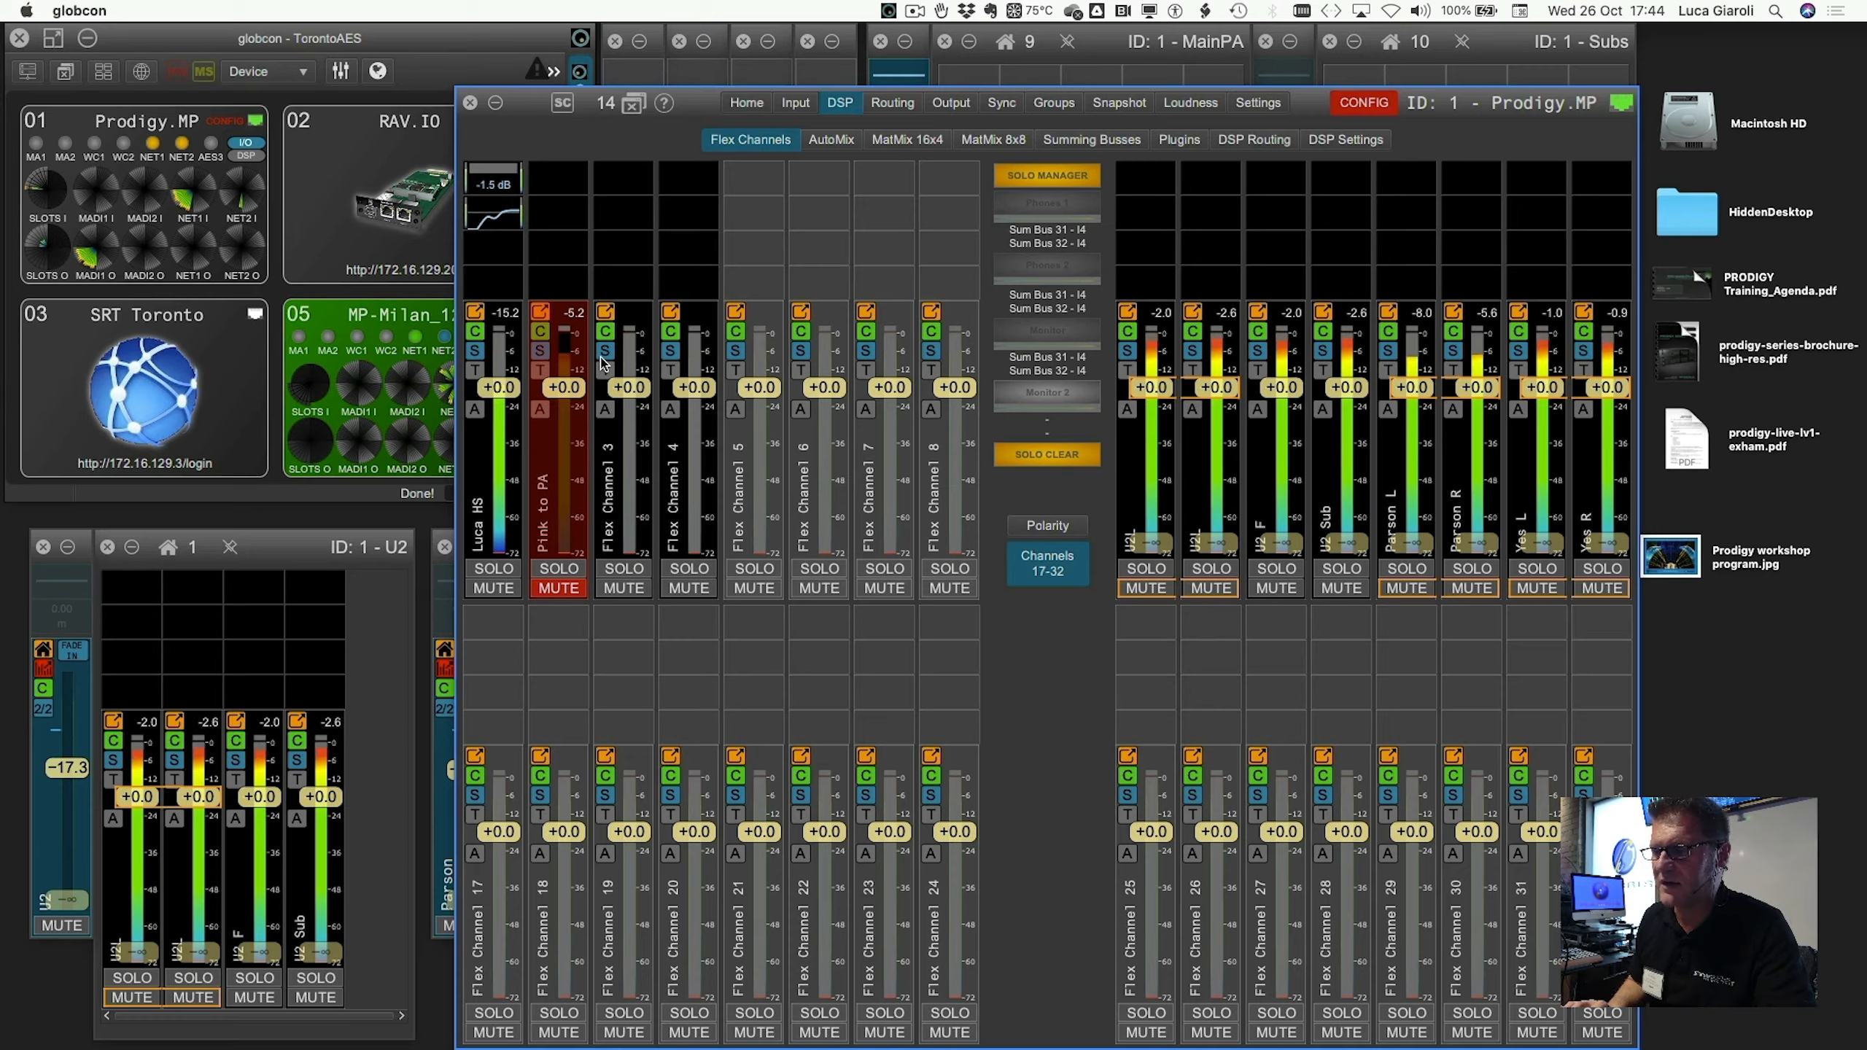
On the second input of Slot 2, enable 48 V phantom power and raise the gain to +50.
{"action": "left_click", "coordinate": [795, 104]}
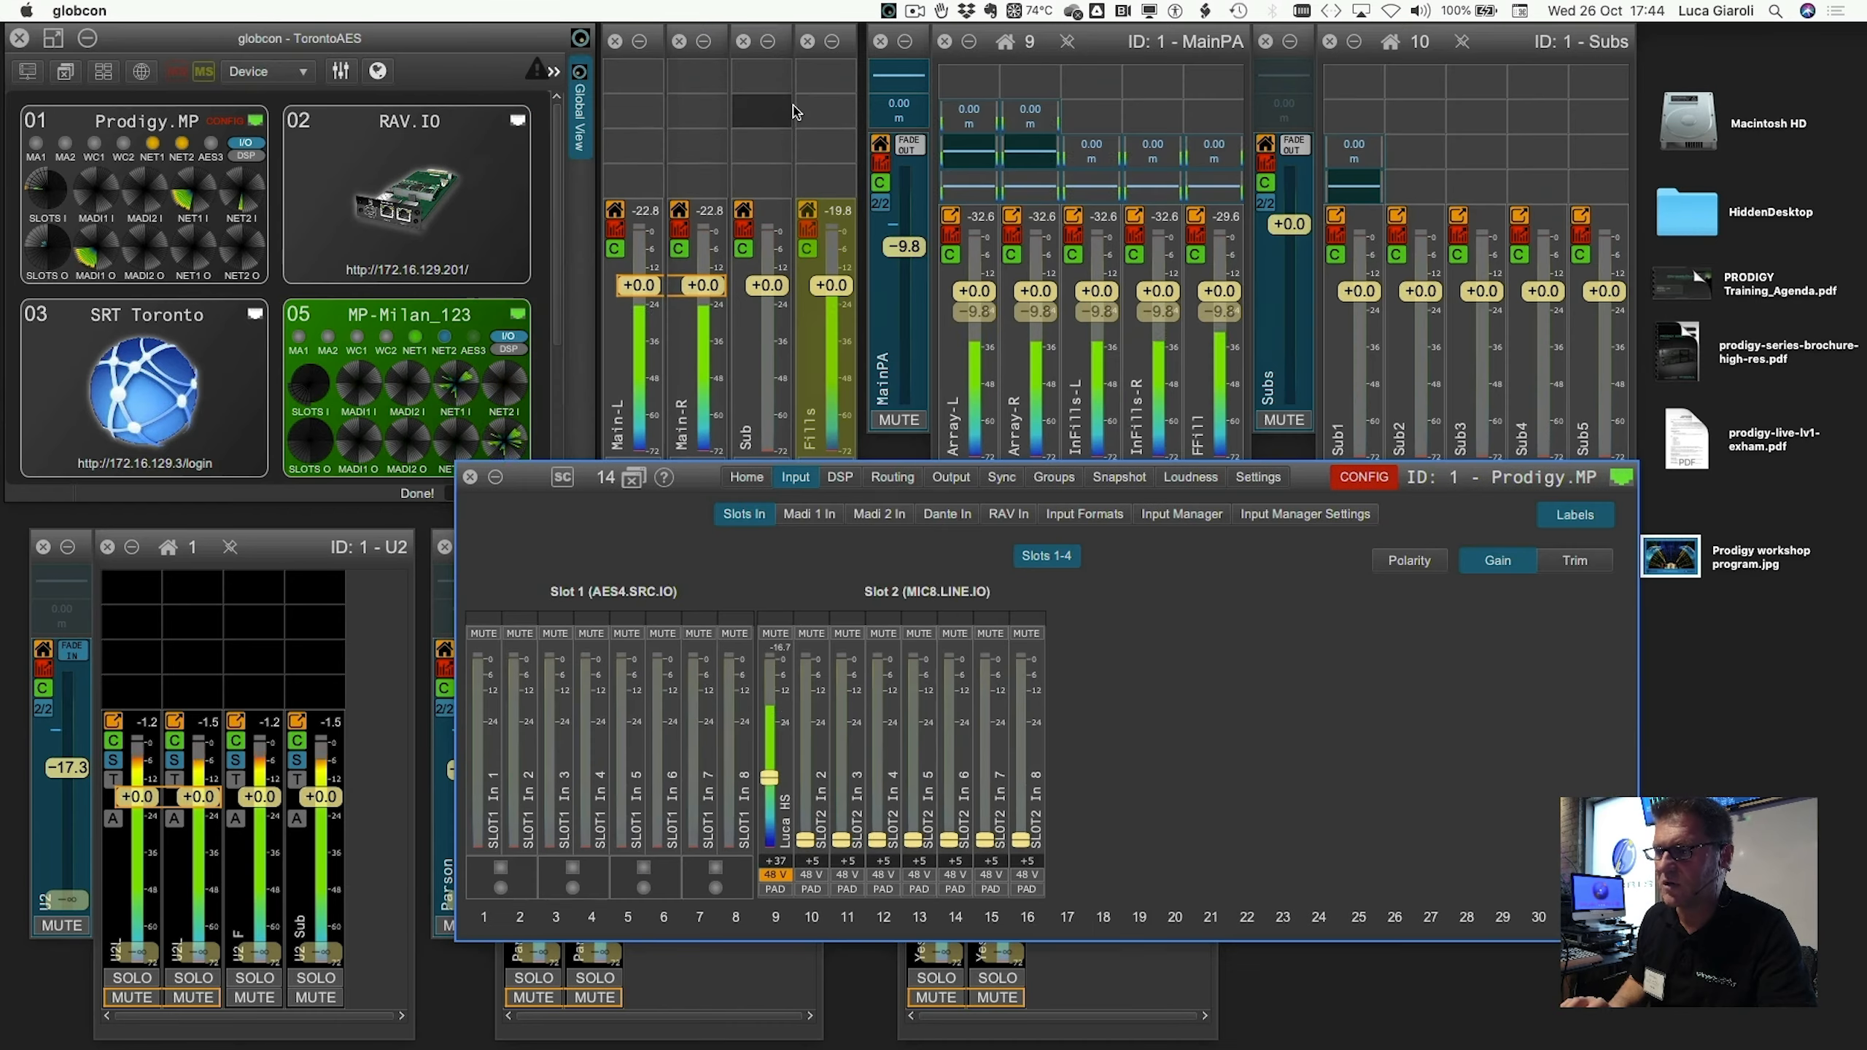
{"action": "left_click", "coordinate": [811, 874]}
{"action": "left_click_drag", "start_coordinate": [806, 840], "coordinate": [810, 738]}
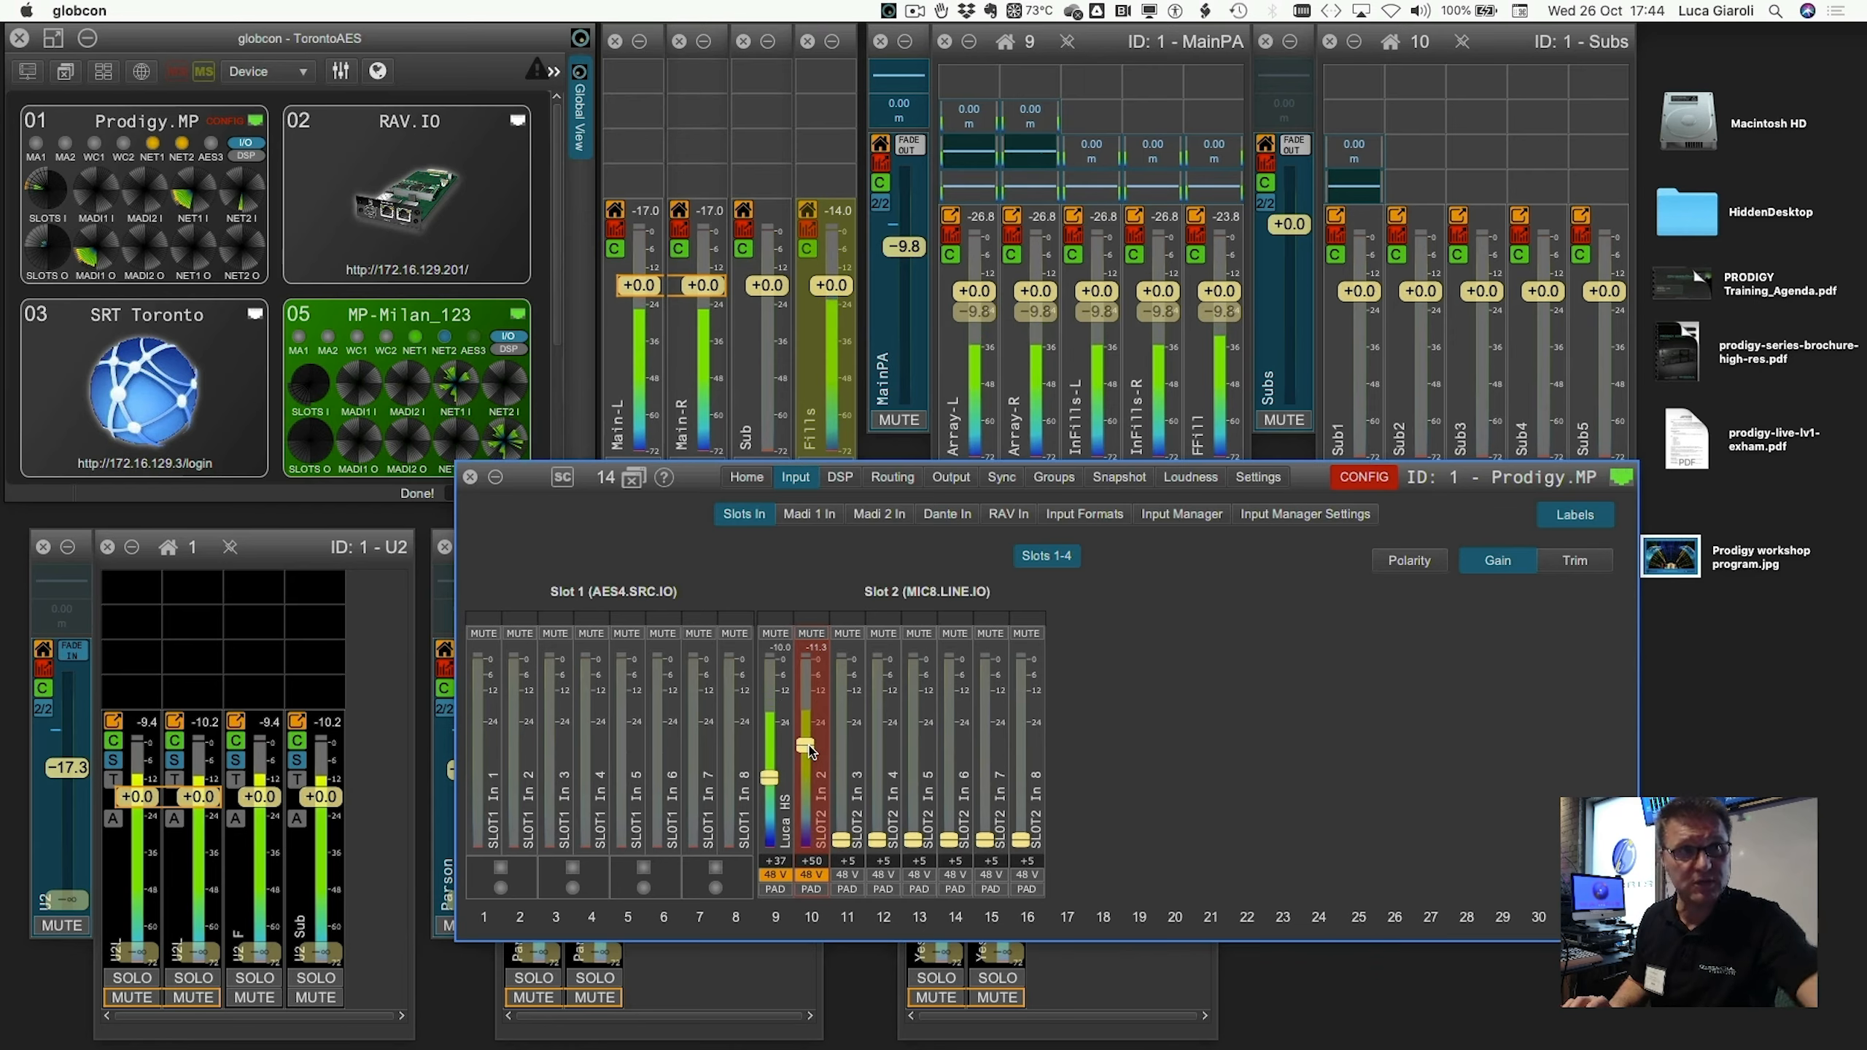
Label the second input of Slot 2 "Smaart Mic".
{"action": "right_click", "coordinate": [811, 774]}
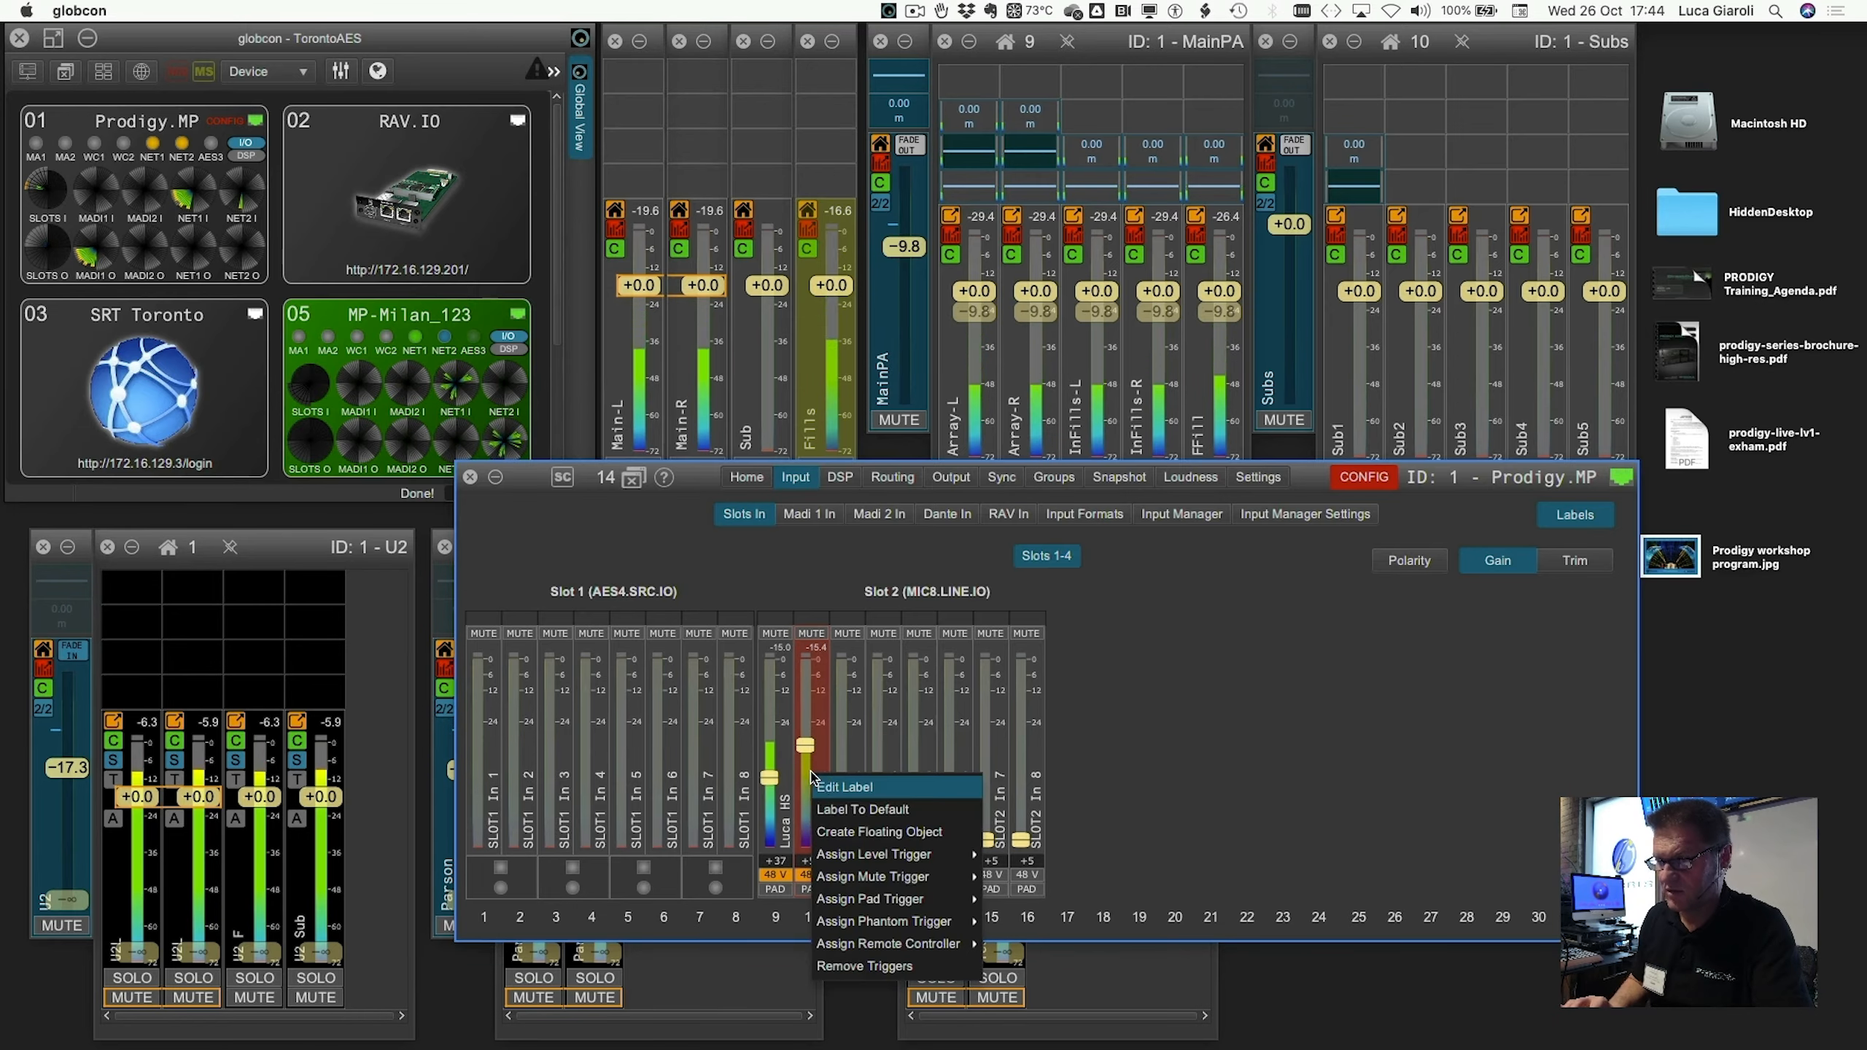
{"action": "left_click", "coordinate": [834, 792]}
{"action": "type", "text": "Smaa"}
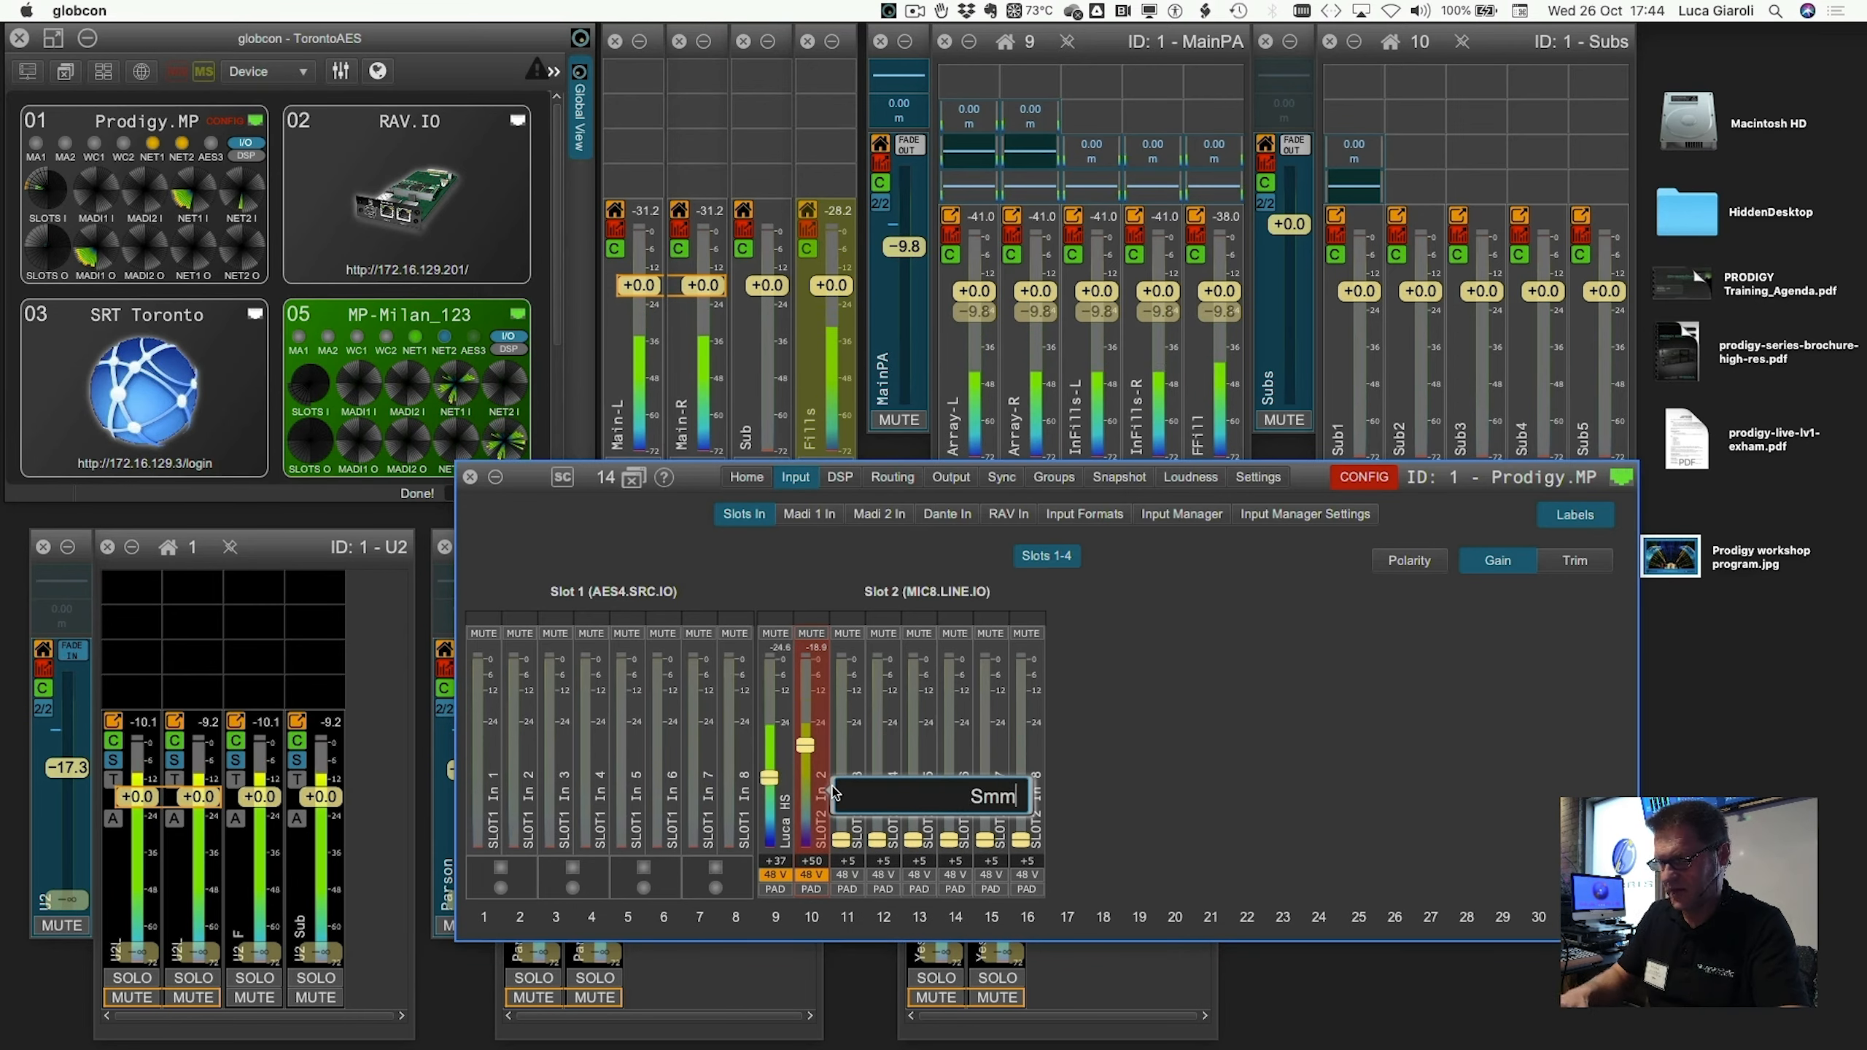
{"action": "type", "text": "rt Mic"}
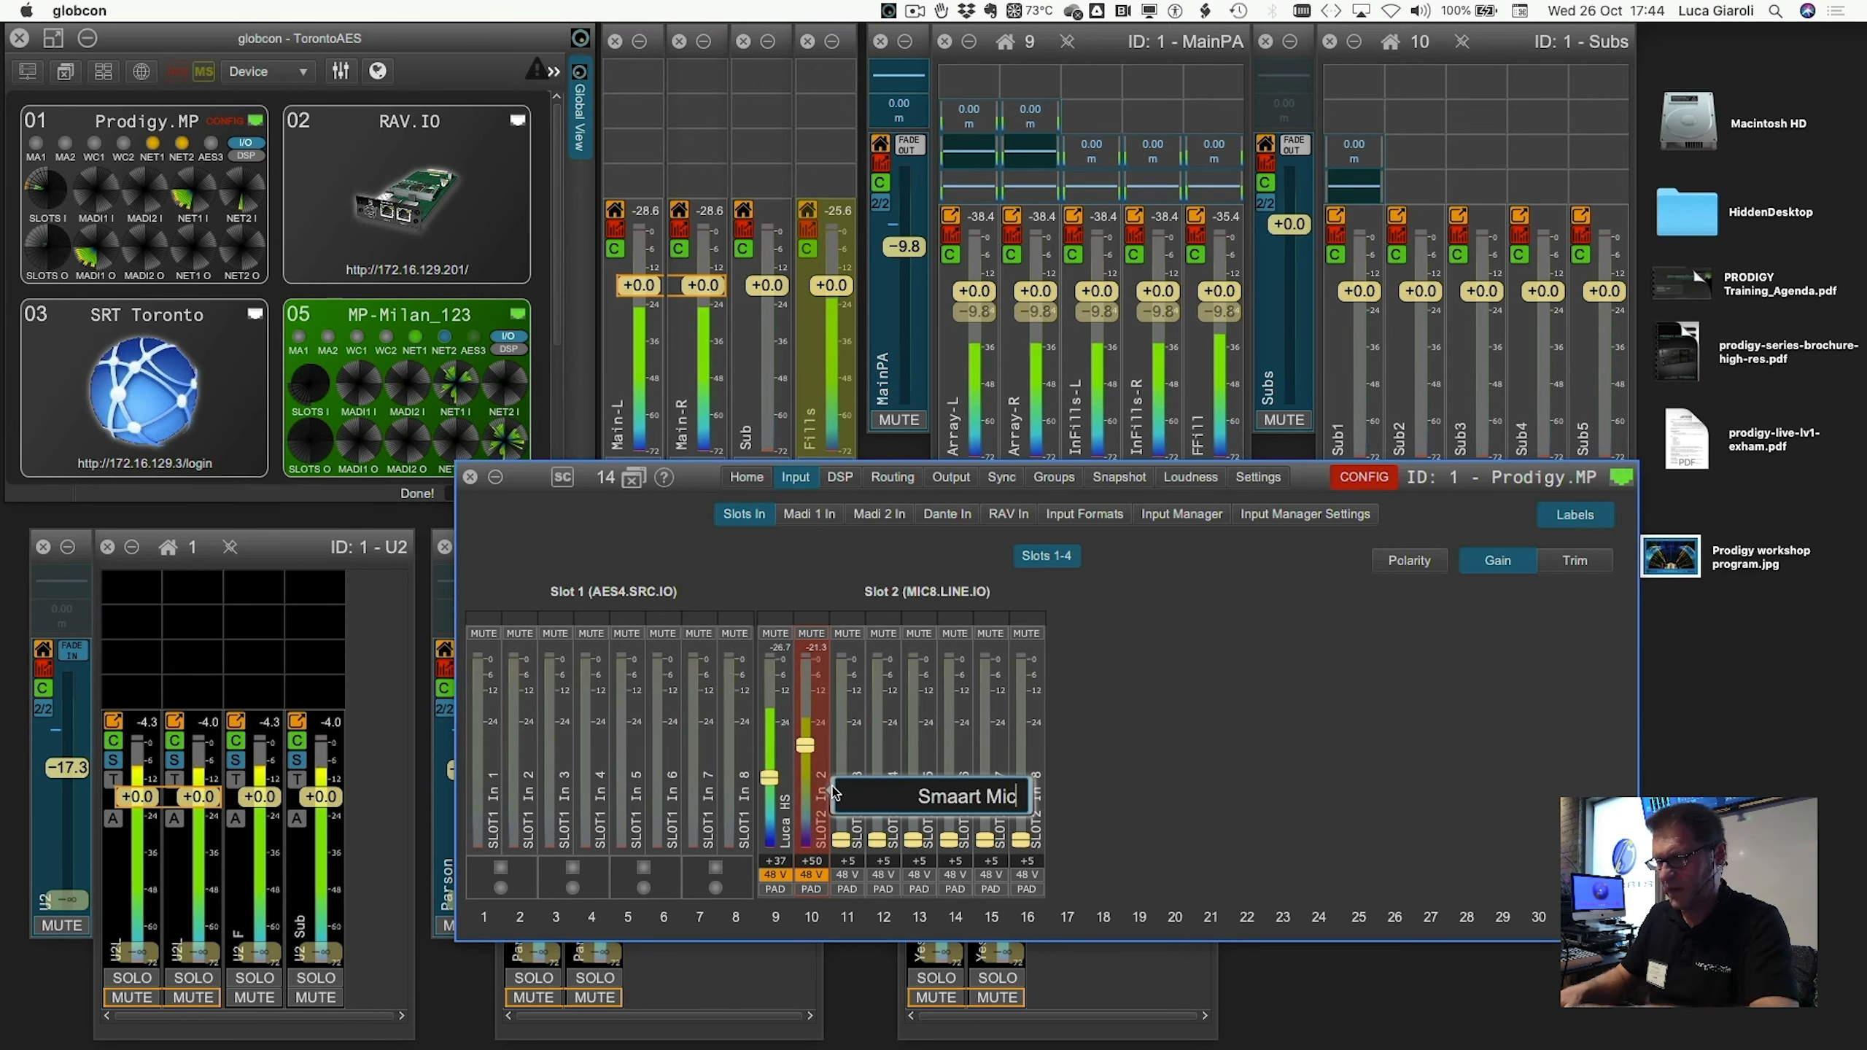
{"action": "key", "text": "Return"}
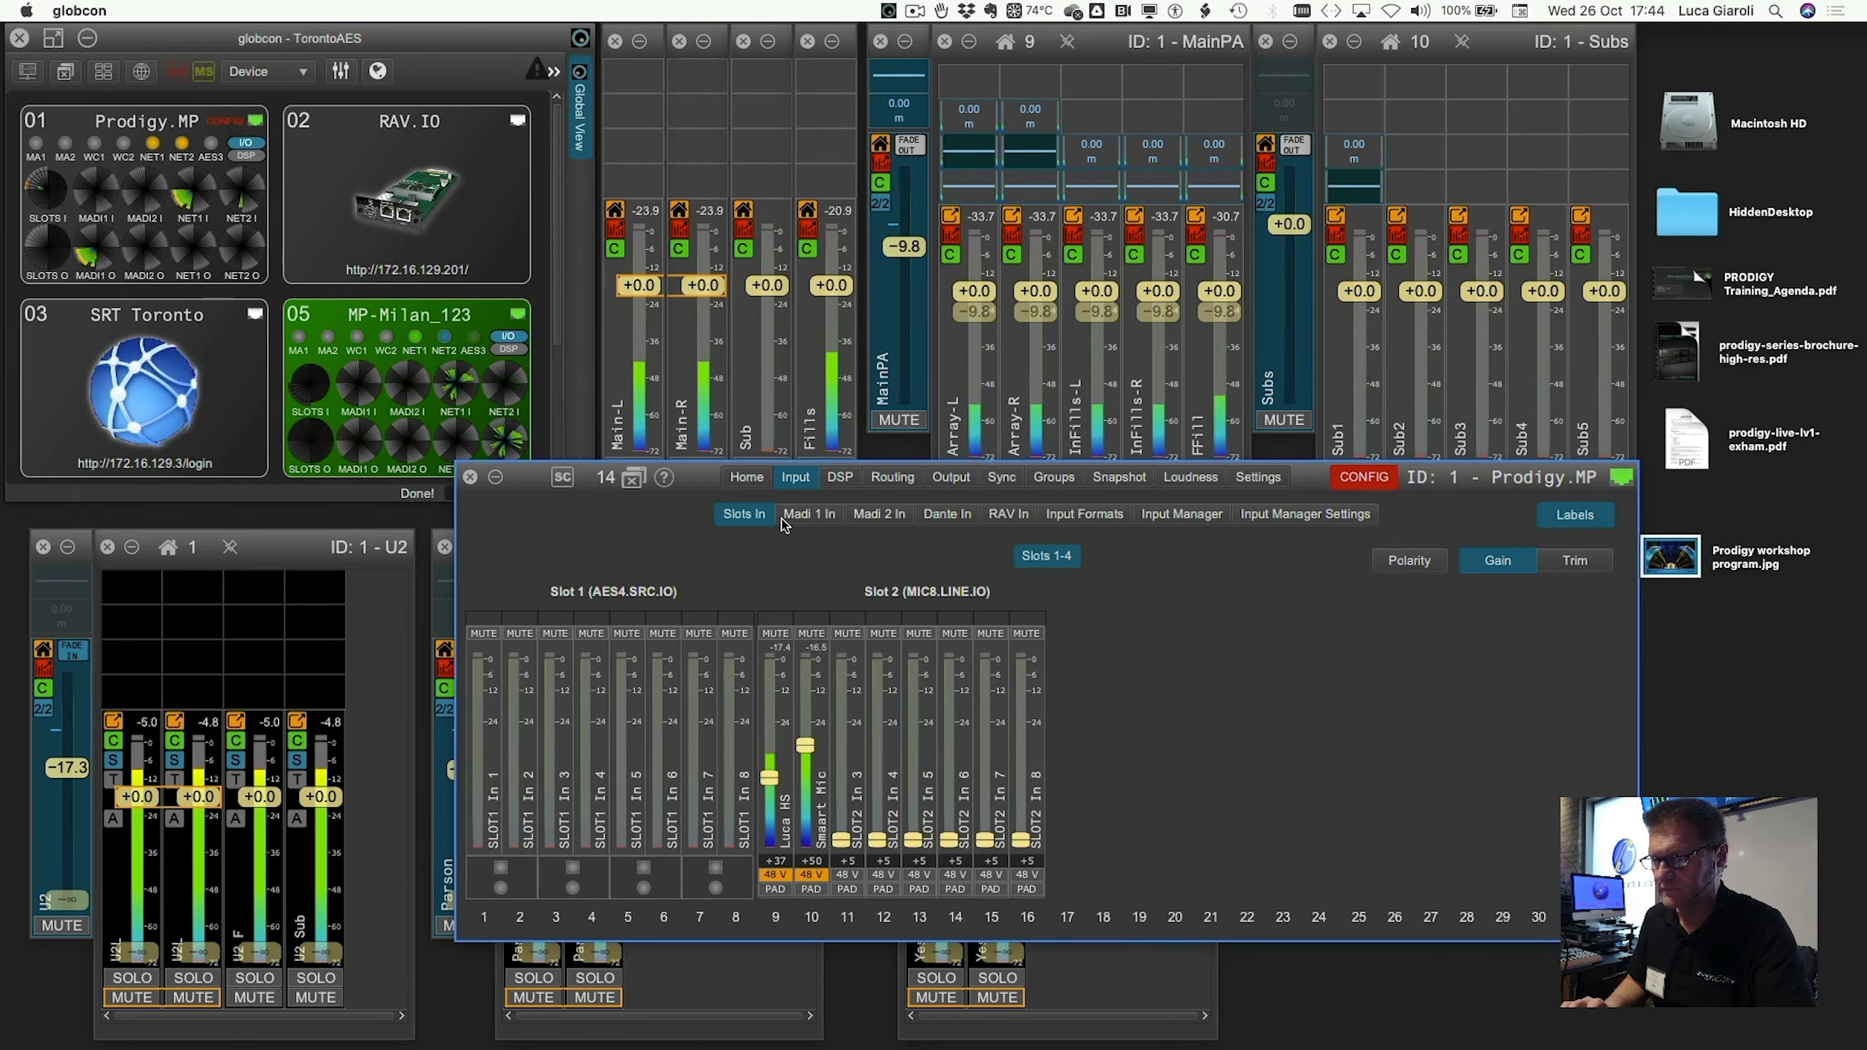
Patch Flex Channel 3 to the Smaart Mic slot input and take its label from the source.
{"action": "left_click", "coordinate": [840, 476]}
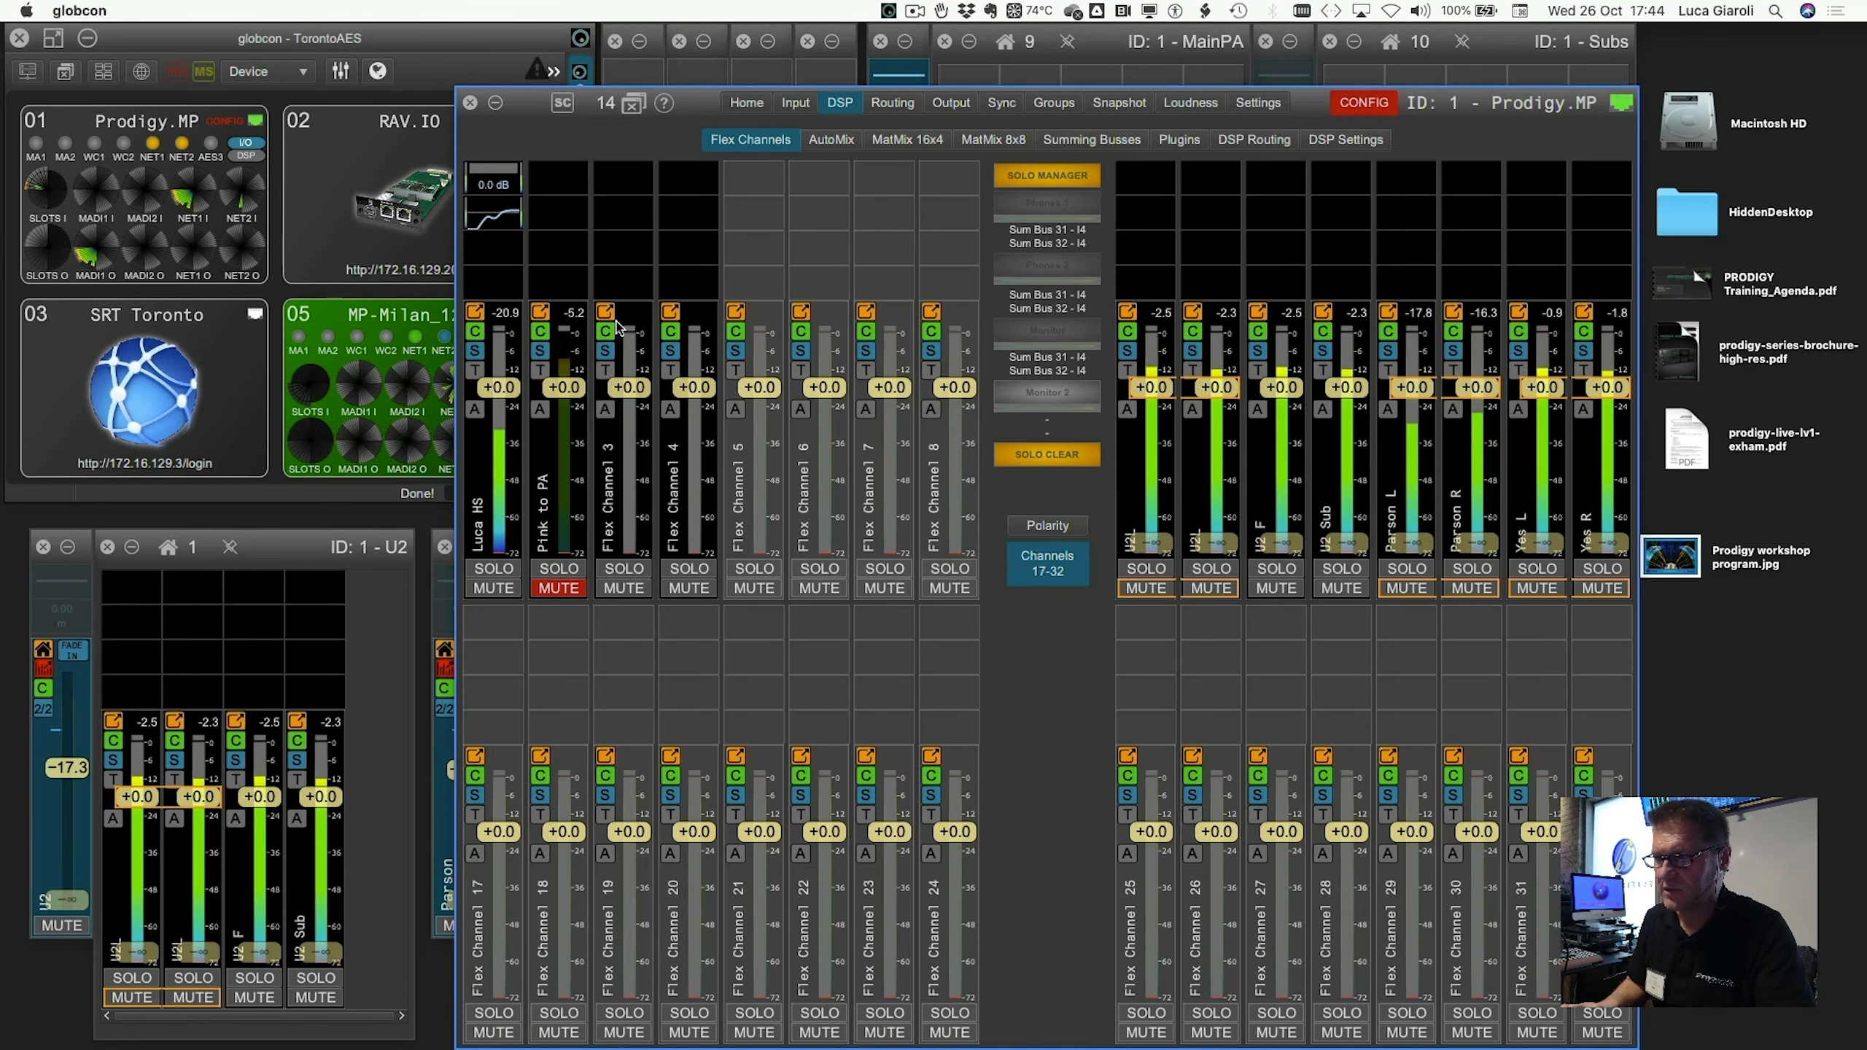
{"action": "left_click", "coordinate": [602, 356]}
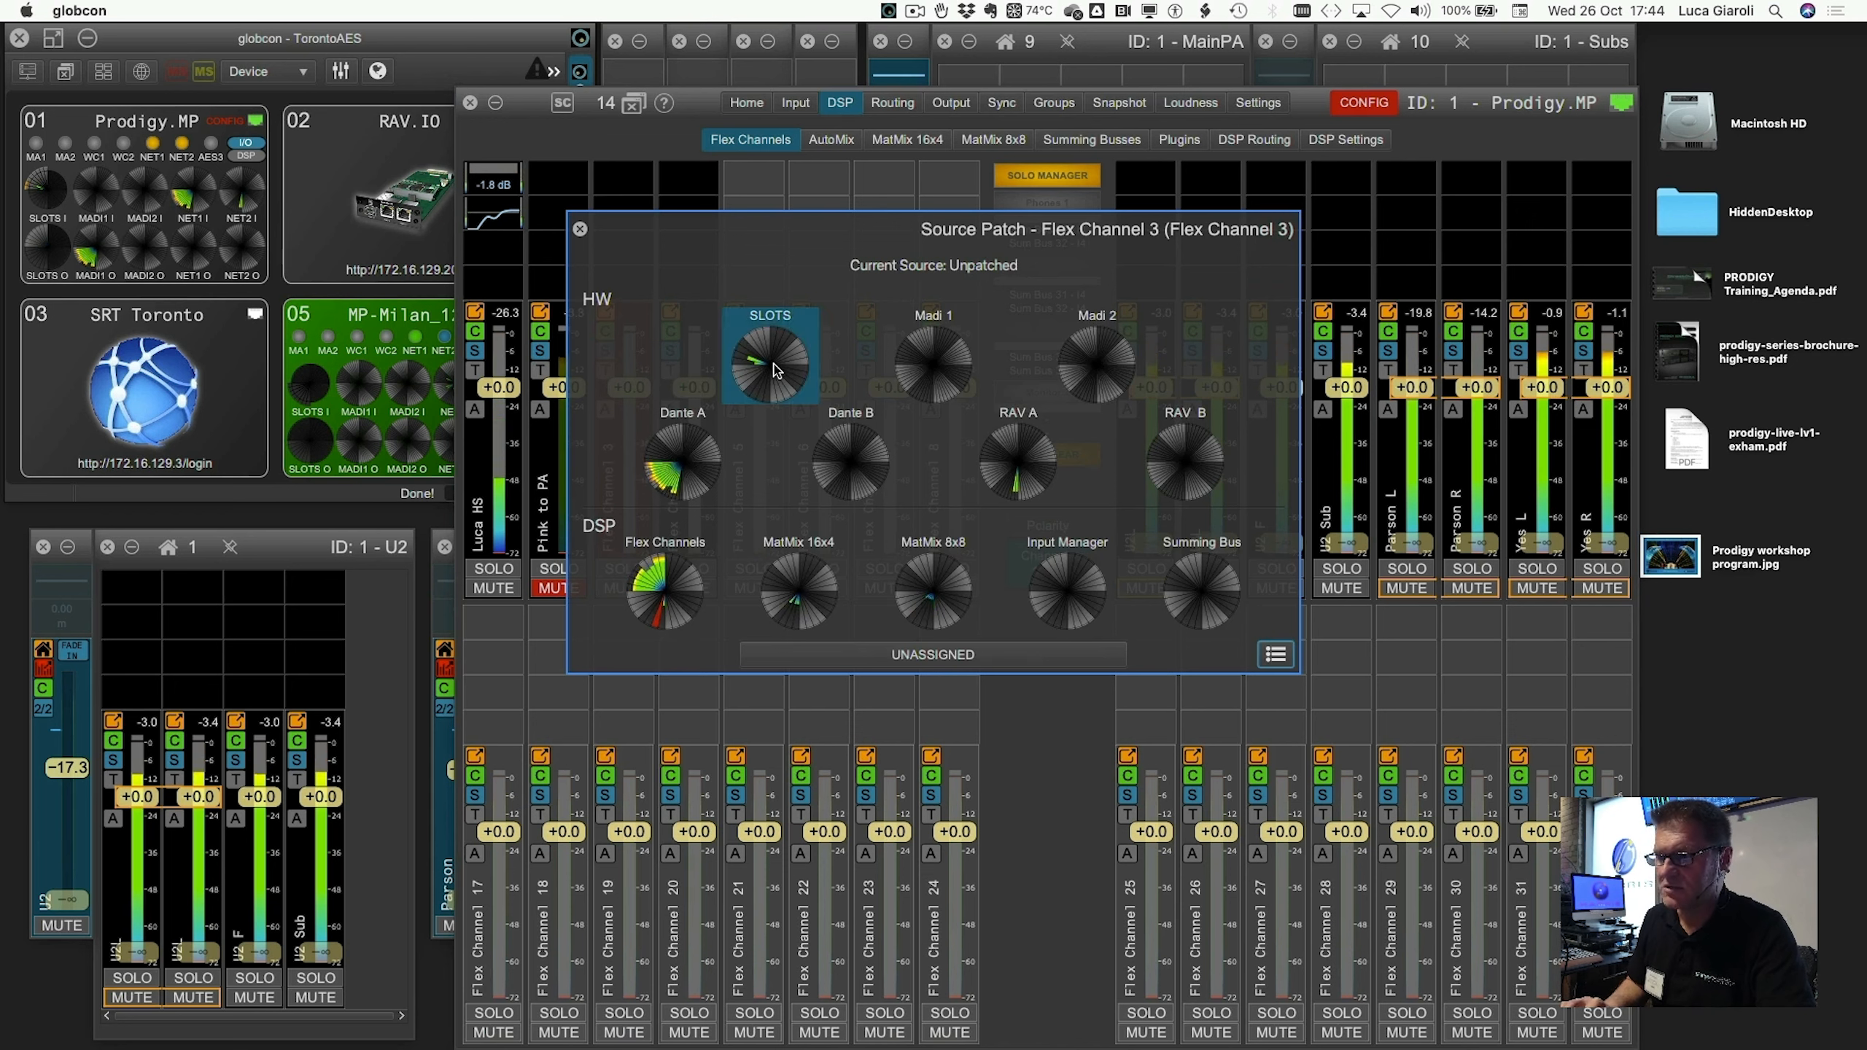
{"action": "left_click", "coordinate": [775, 366]}
{"action": "left_click", "coordinate": [769, 455]}
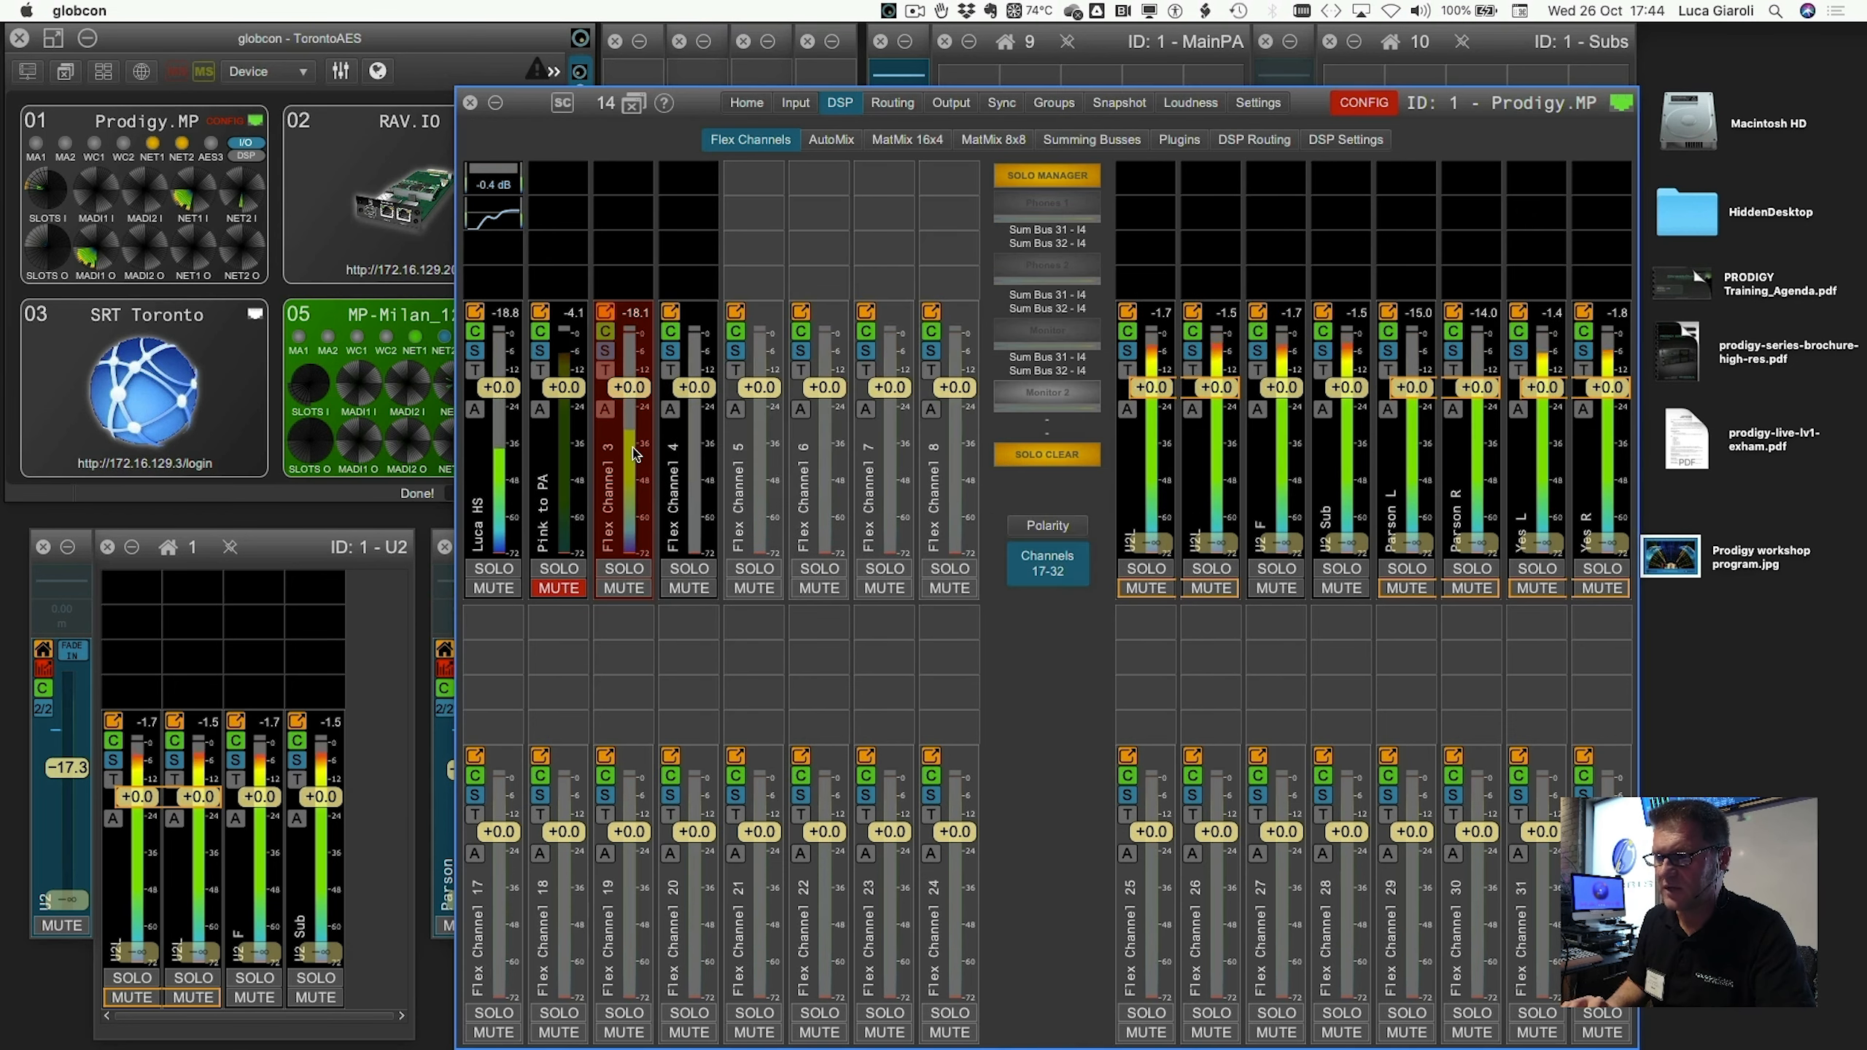
{"action": "right_click", "coordinate": [634, 452]}
{"action": "left_click", "coordinate": [651, 507]}
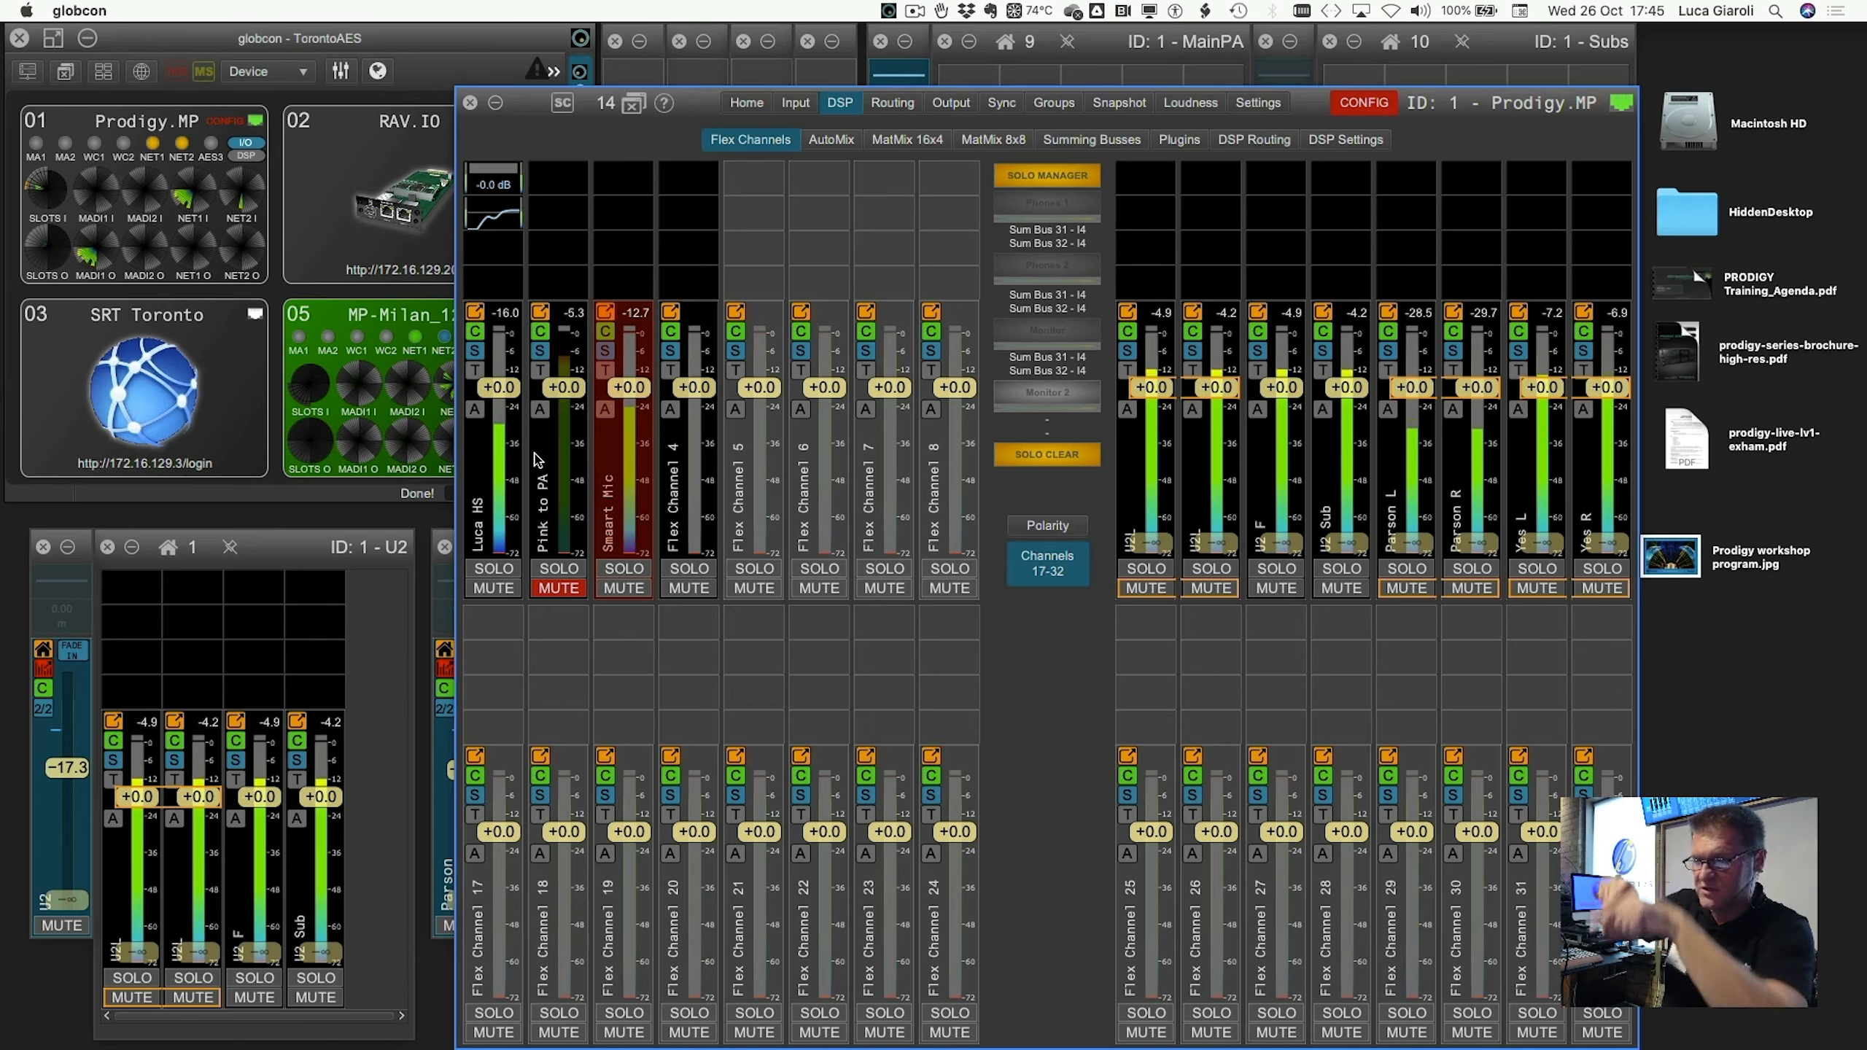
Patch Flex Channel 4 to the Pink Noise 1 generator.
{"action": "left_click", "coordinate": [691, 452]}
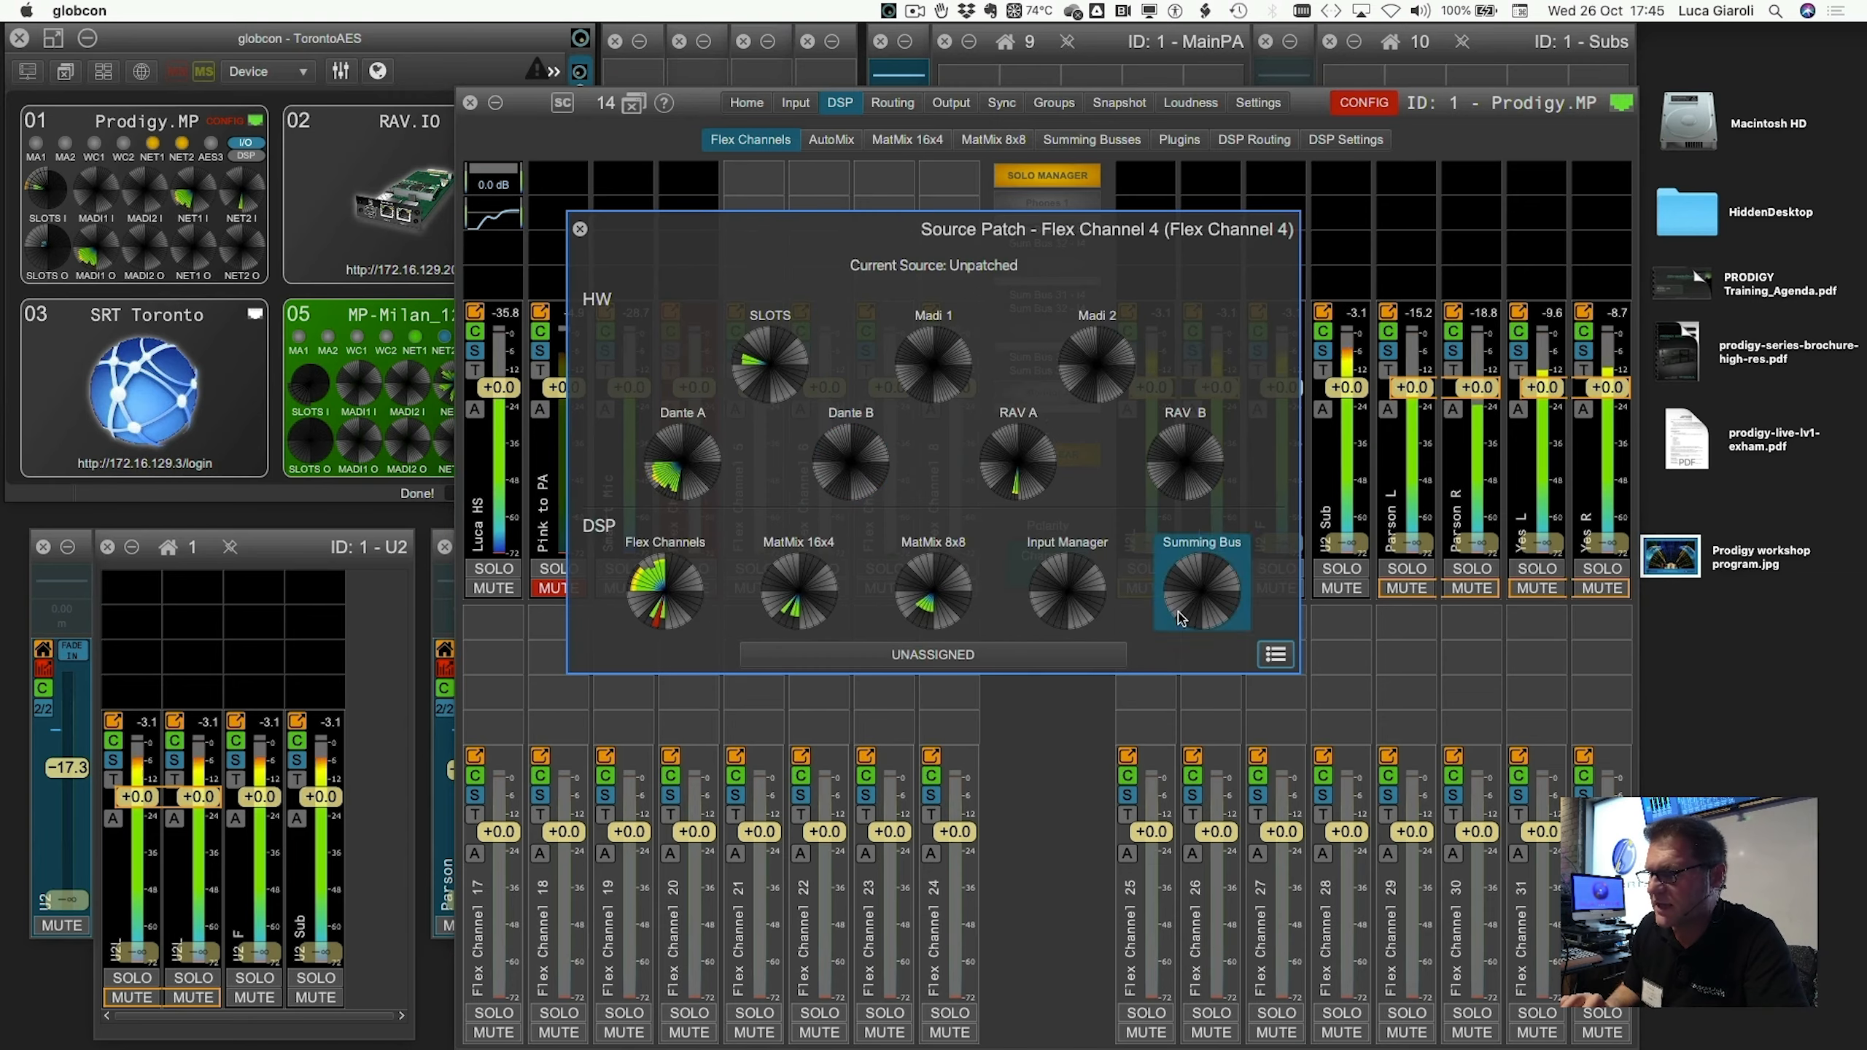
{"action": "left_click", "coordinate": [1275, 654]}
{"action": "mouse_move", "coordinate": [739, 611]}
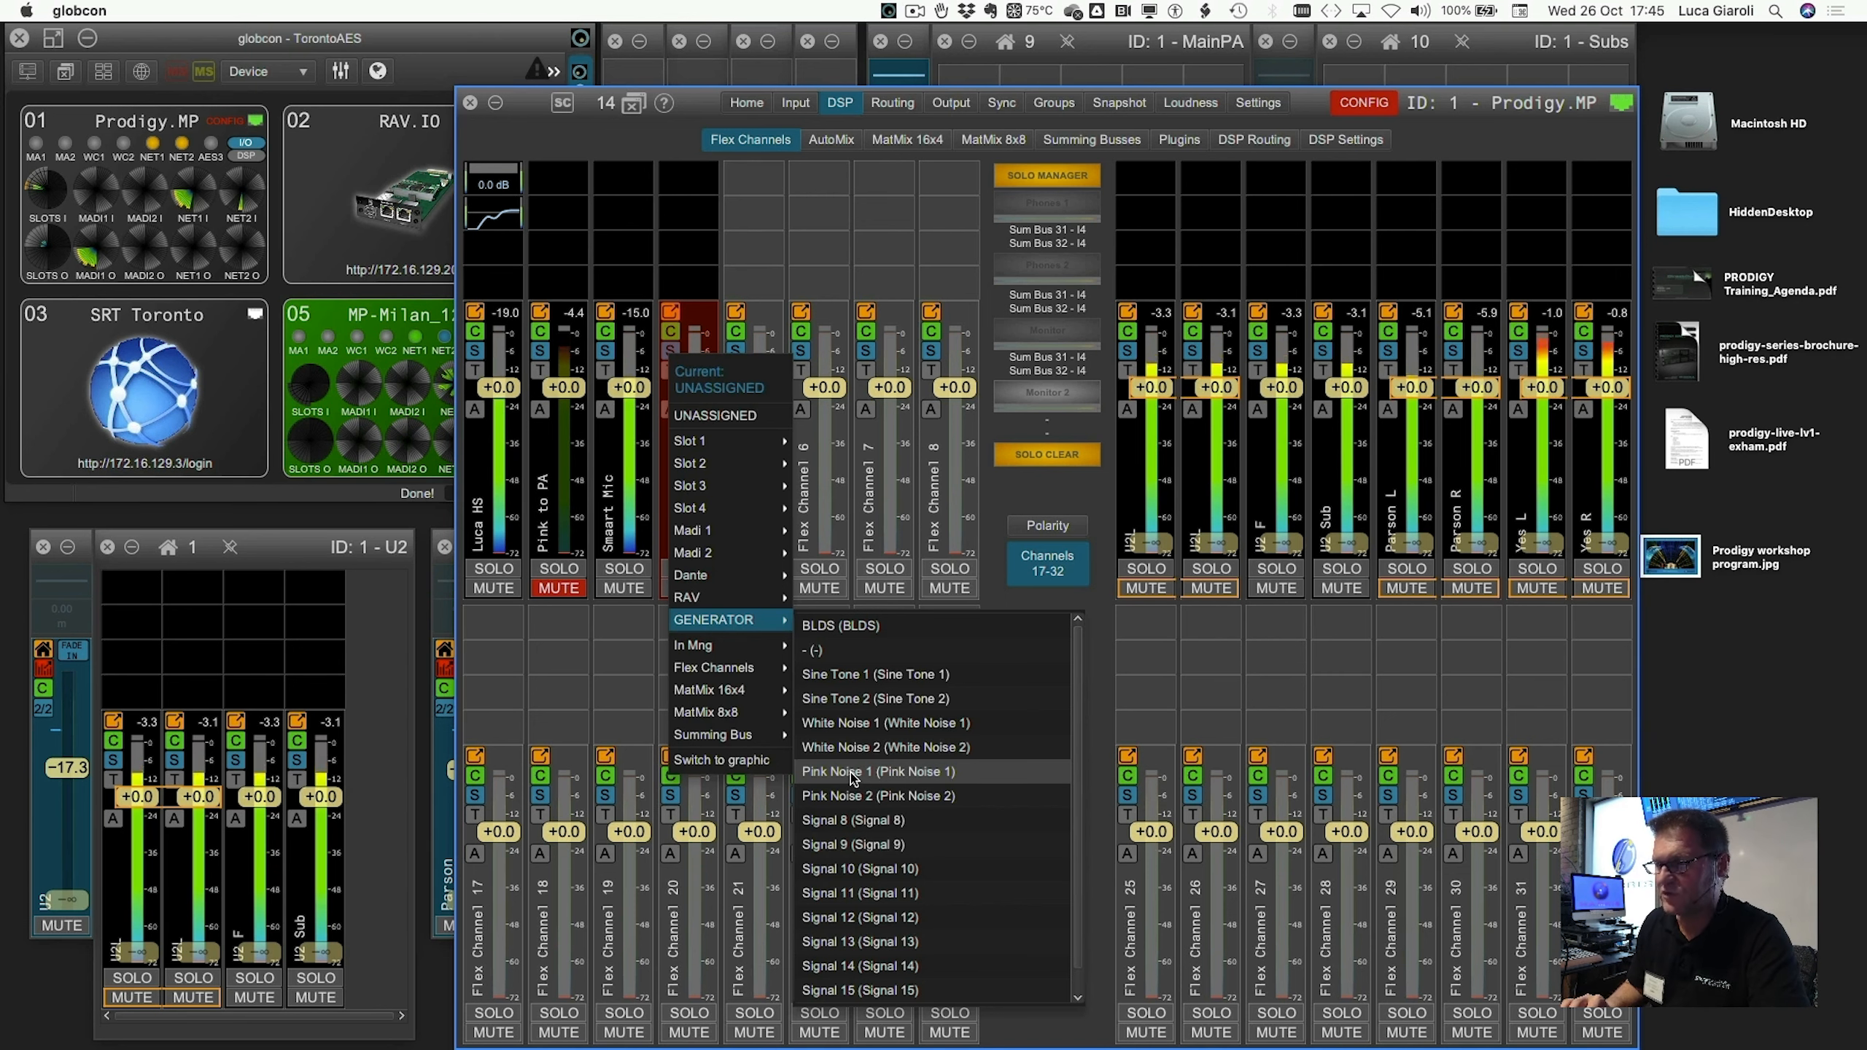
{"action": "left_click", "coordinate": [850, 774]}
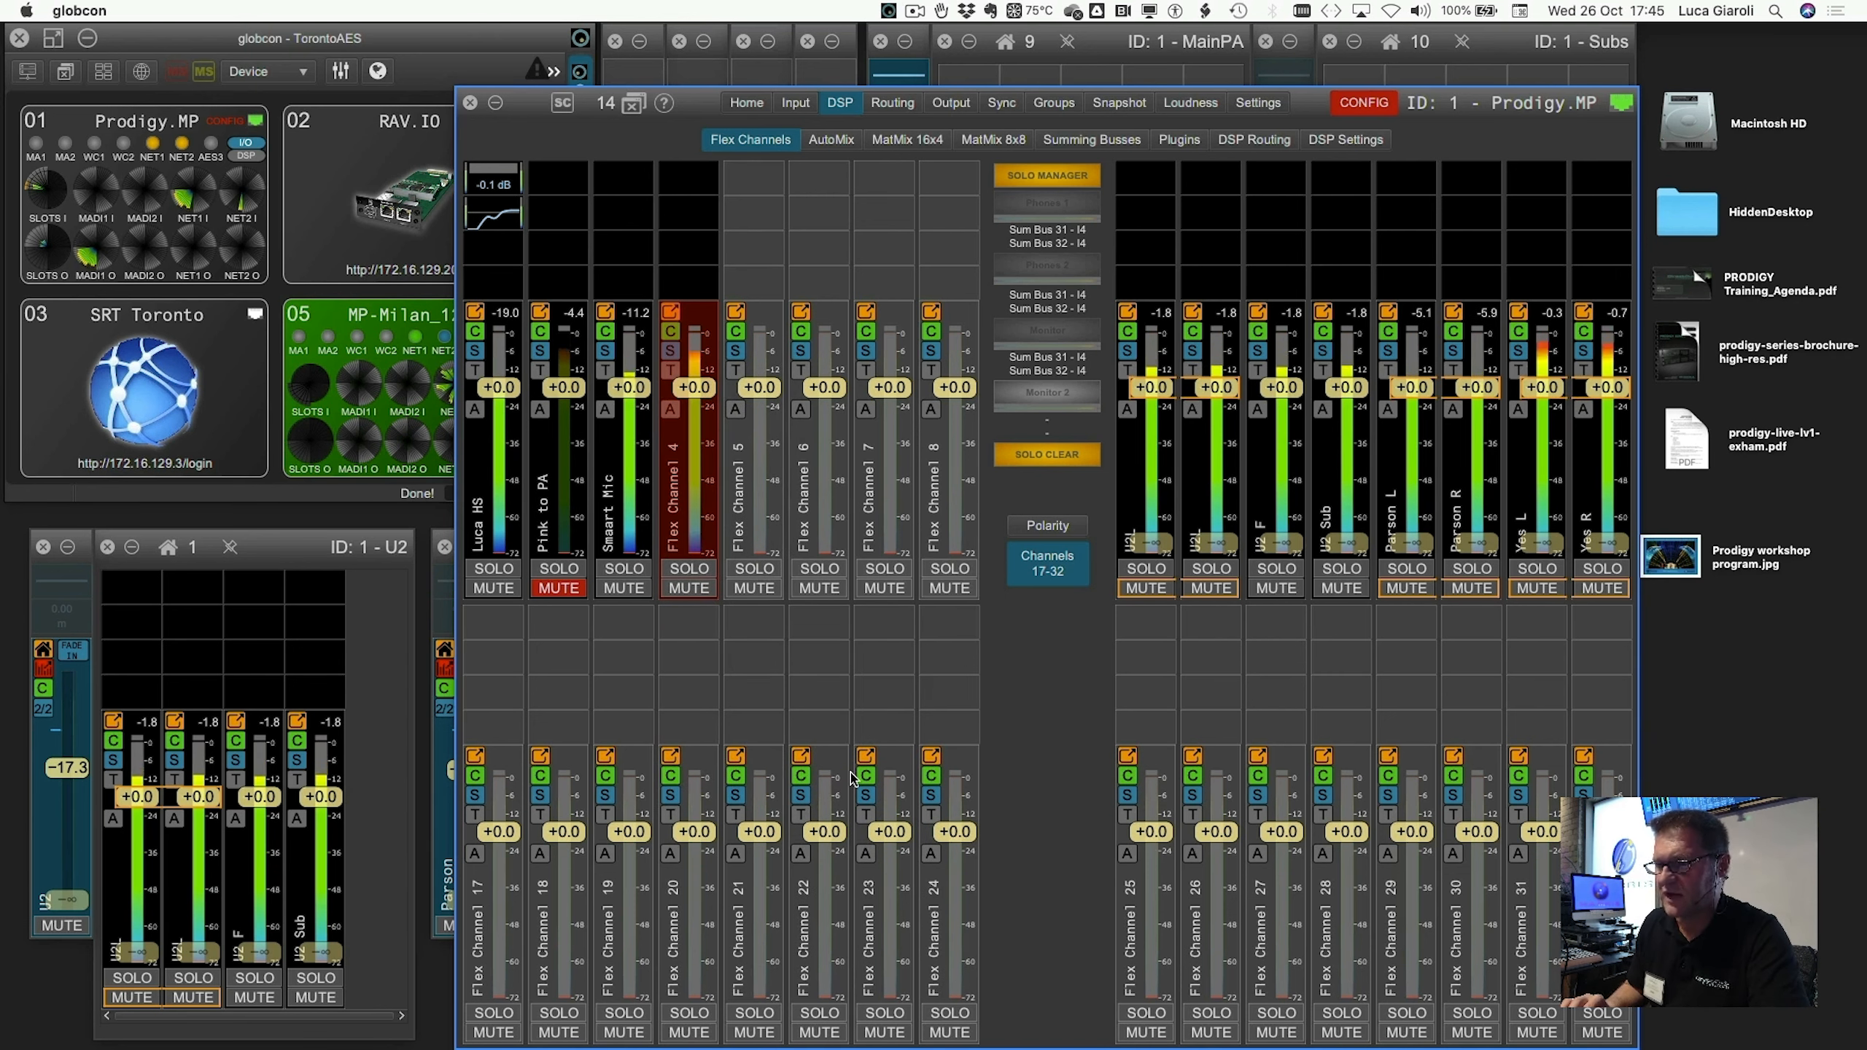
{"action": "right_click", "coordinate": [702, 495]}
{"action": "left_click", "coordinate": [730, 567]}
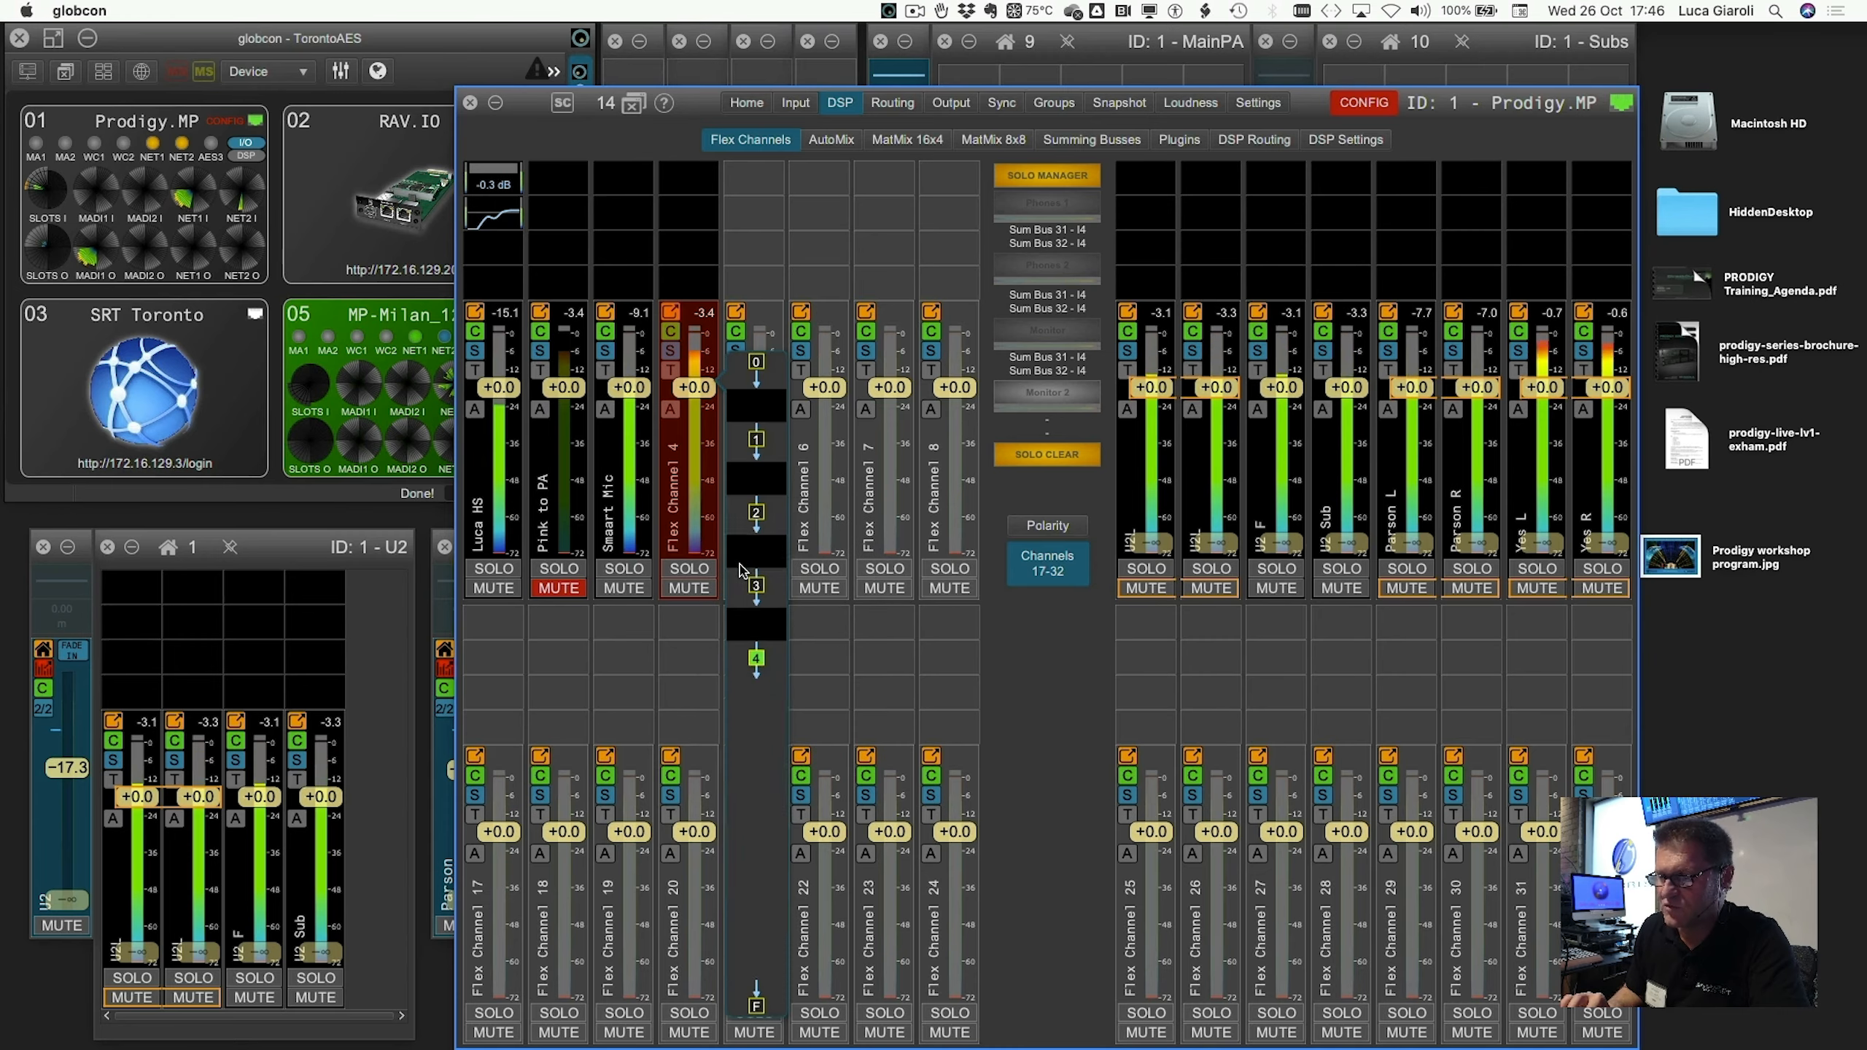
{"action": "left_click", "coordinate": [653, 449]}
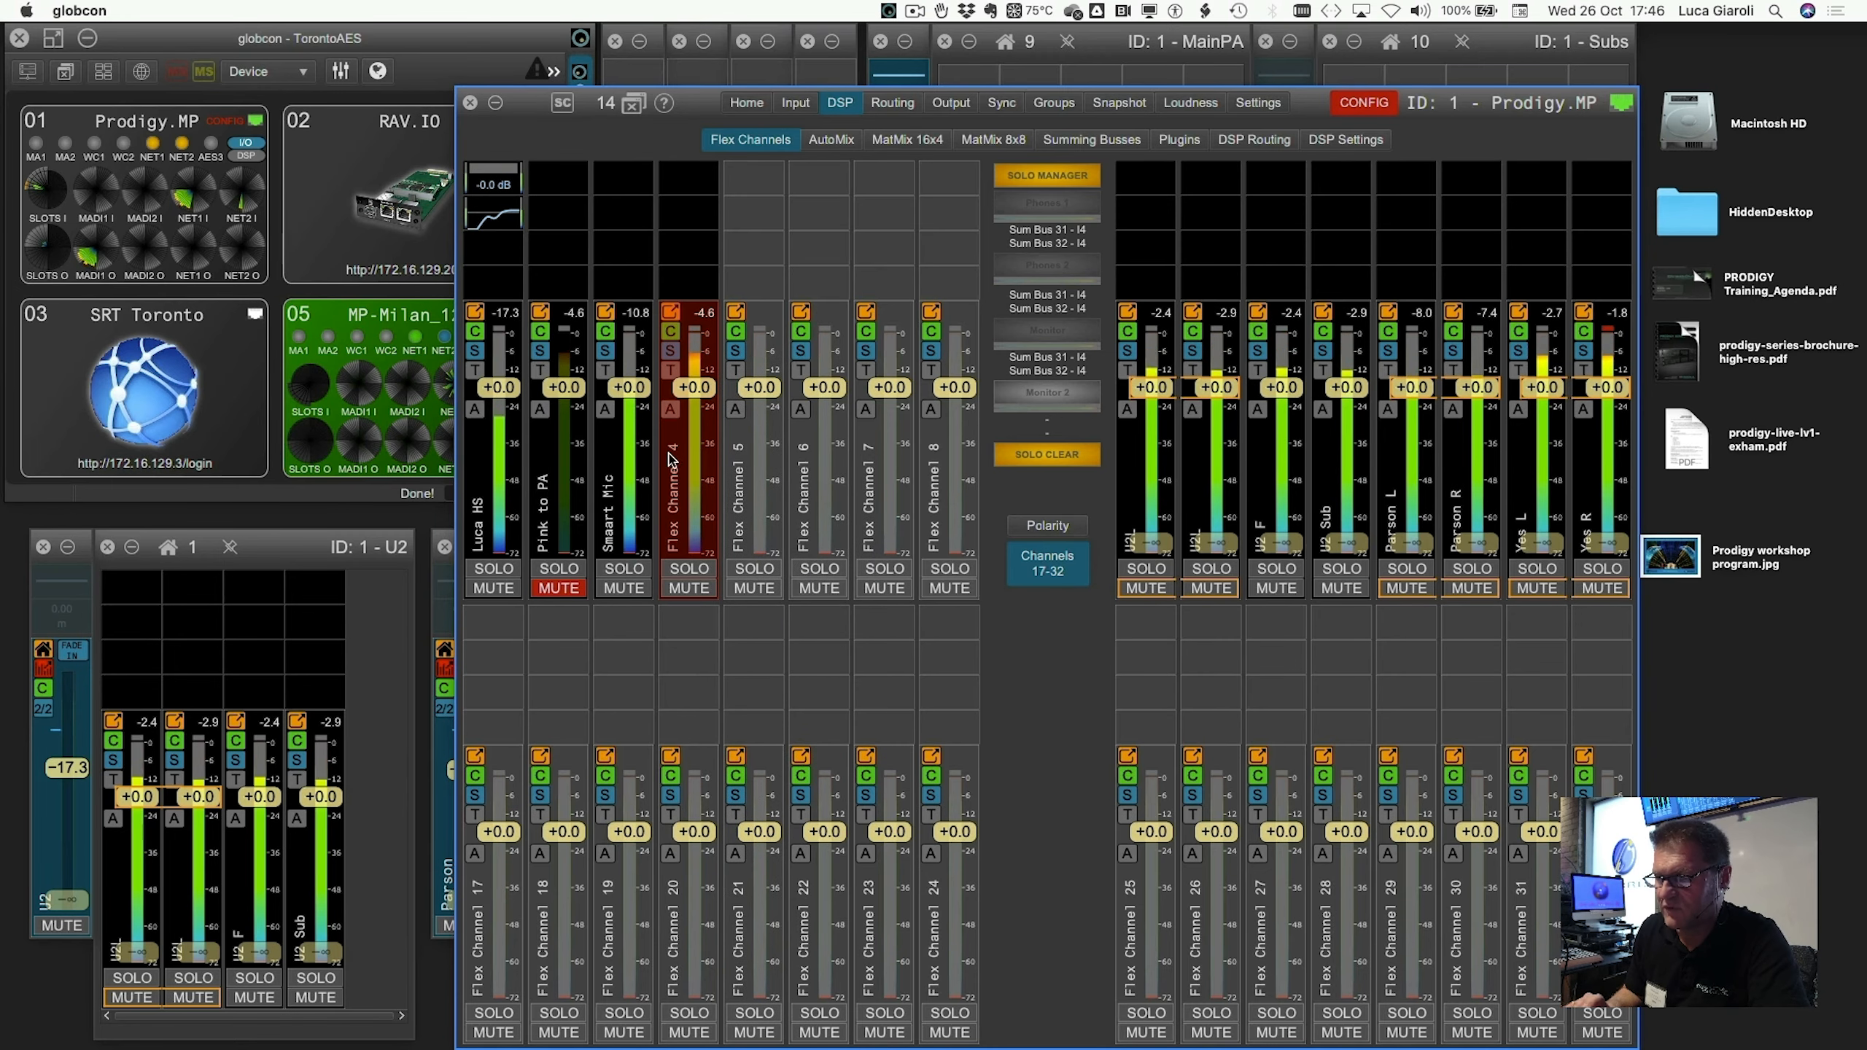
Take Flex Channel 4's label from its source and edit it to "Pink to Smmart".
{"action": "right_click", "coordinate": [670, 459]}
{"action": "left_click", "coordinate": [717, 515]}
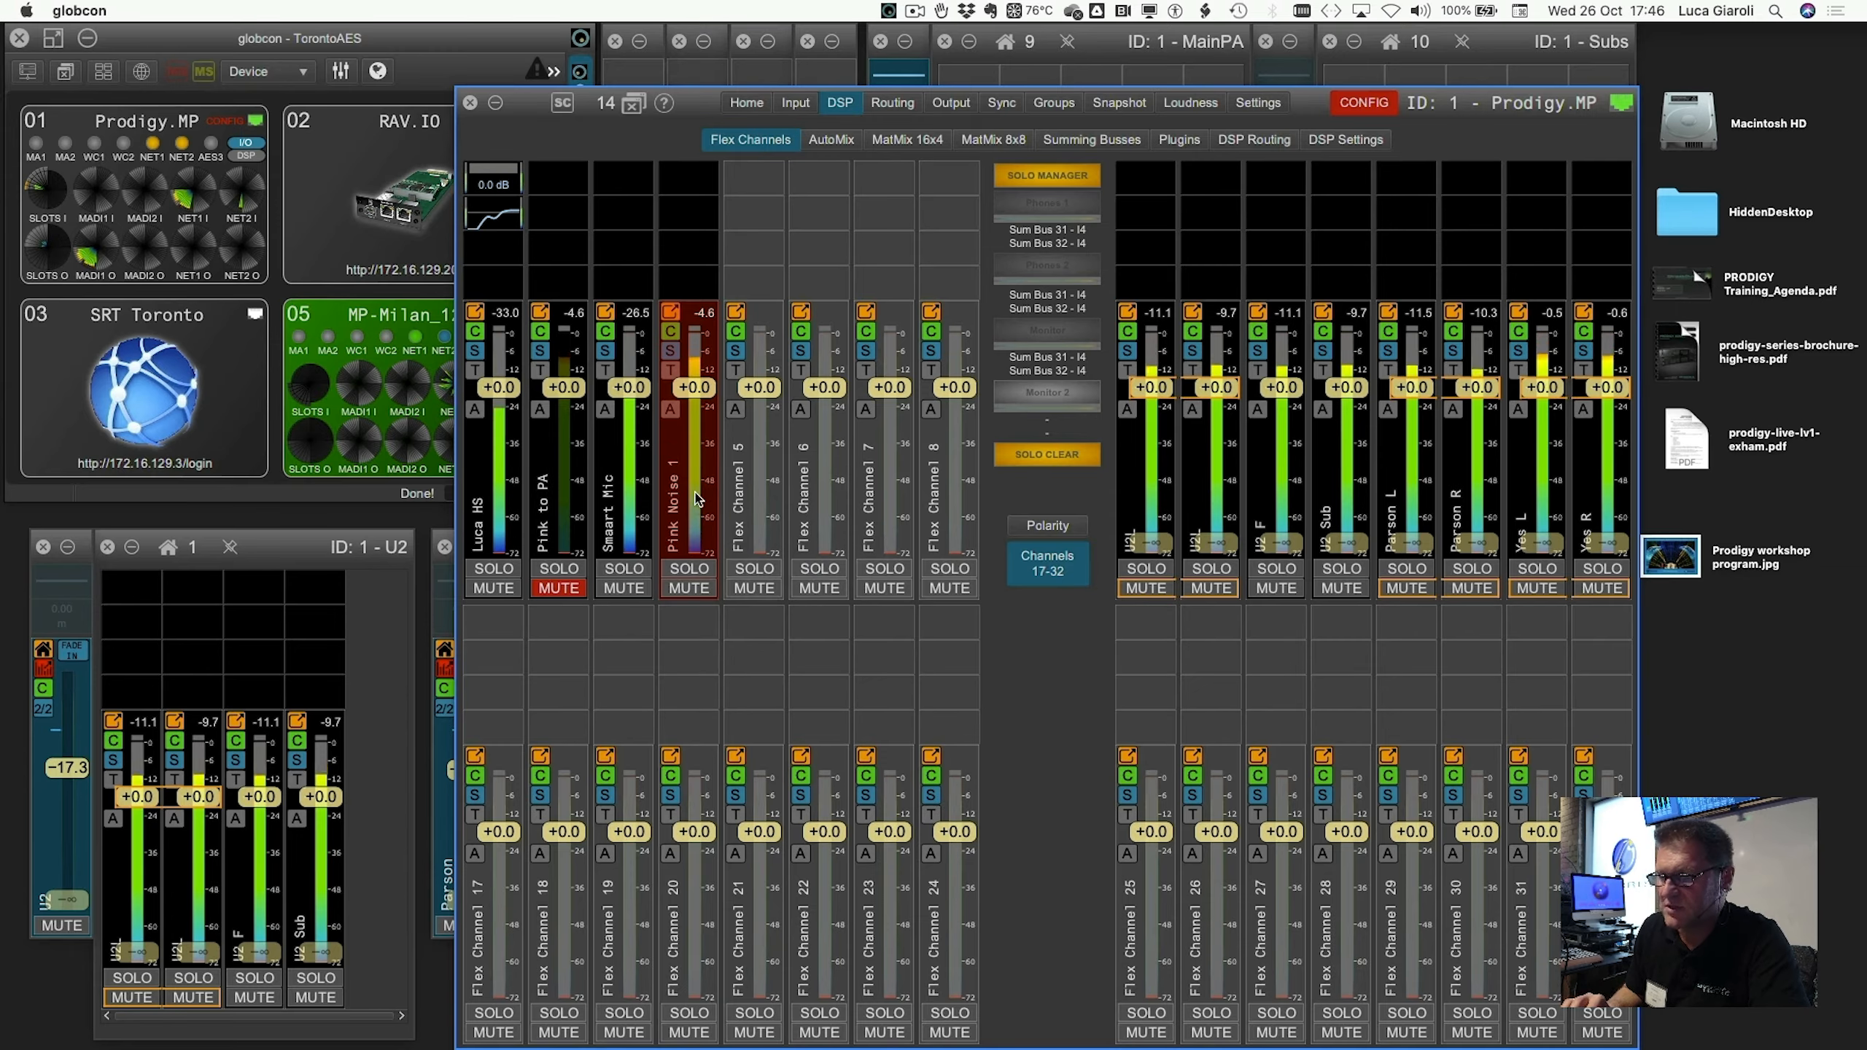
{"action": "right_click", "coordinate": [696, 496]}
{"action": "left_click", "coordinate": [723, 507]}
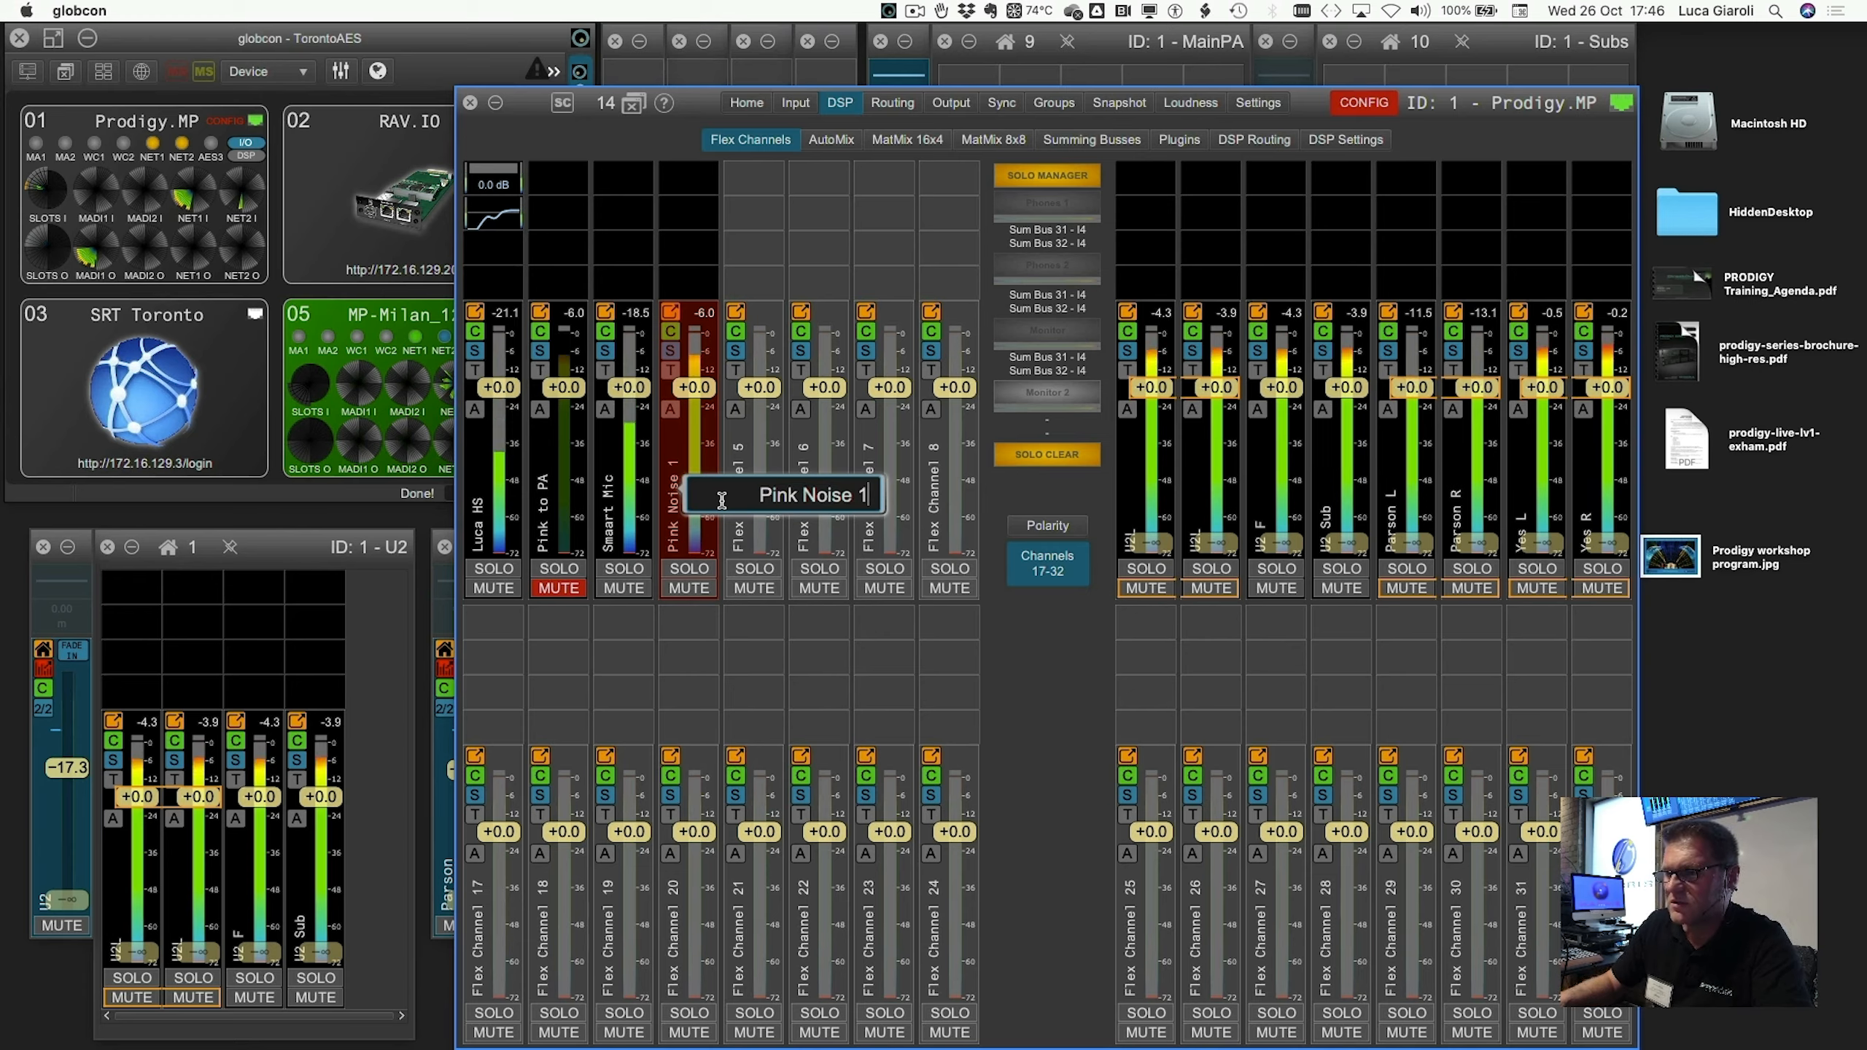
{"action": "key", "text": "BackSpace"}
{"action": "key", "text": "BackSpace"}
{"action": "key", "text": "BackSpace"}
{"action": "key", "text": "BackSpace"}
{"action": "key", "text": "BackSpace"}
{"action": "key", "text": "BackSpace"}
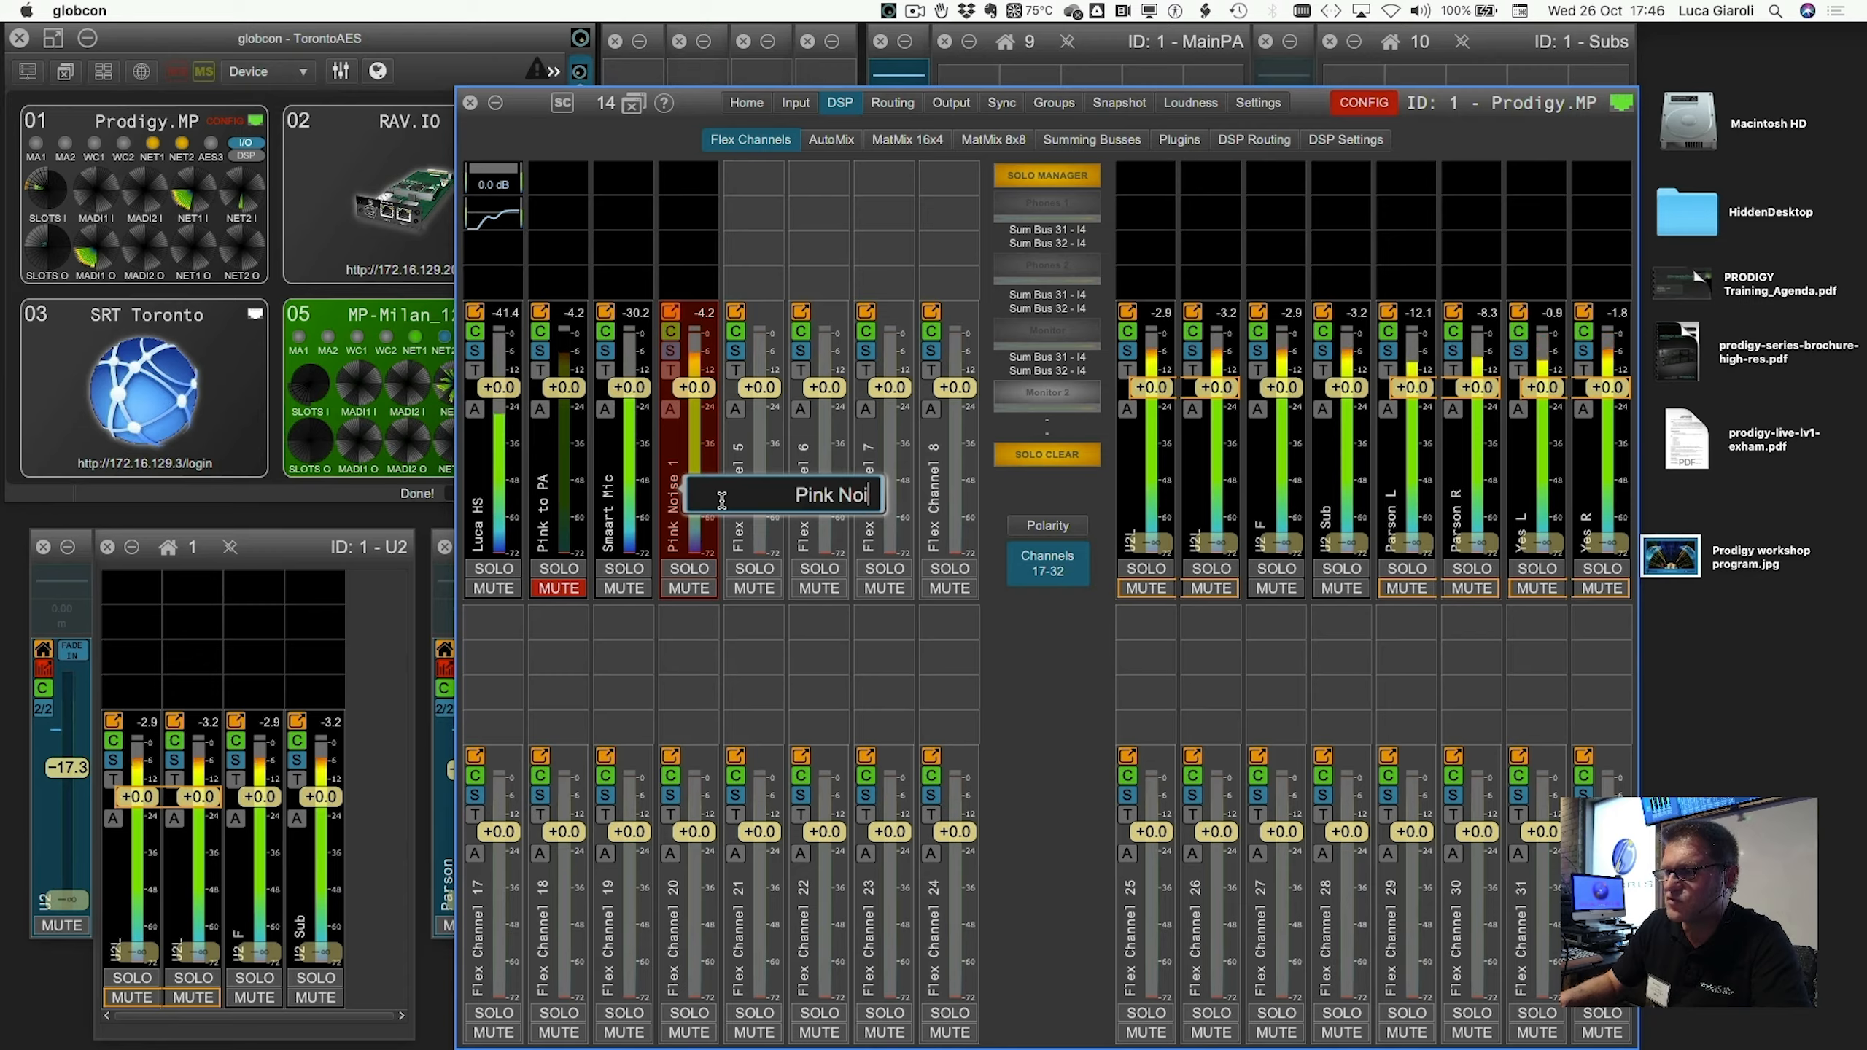
{"action": "type", "text": "to Smmart"}
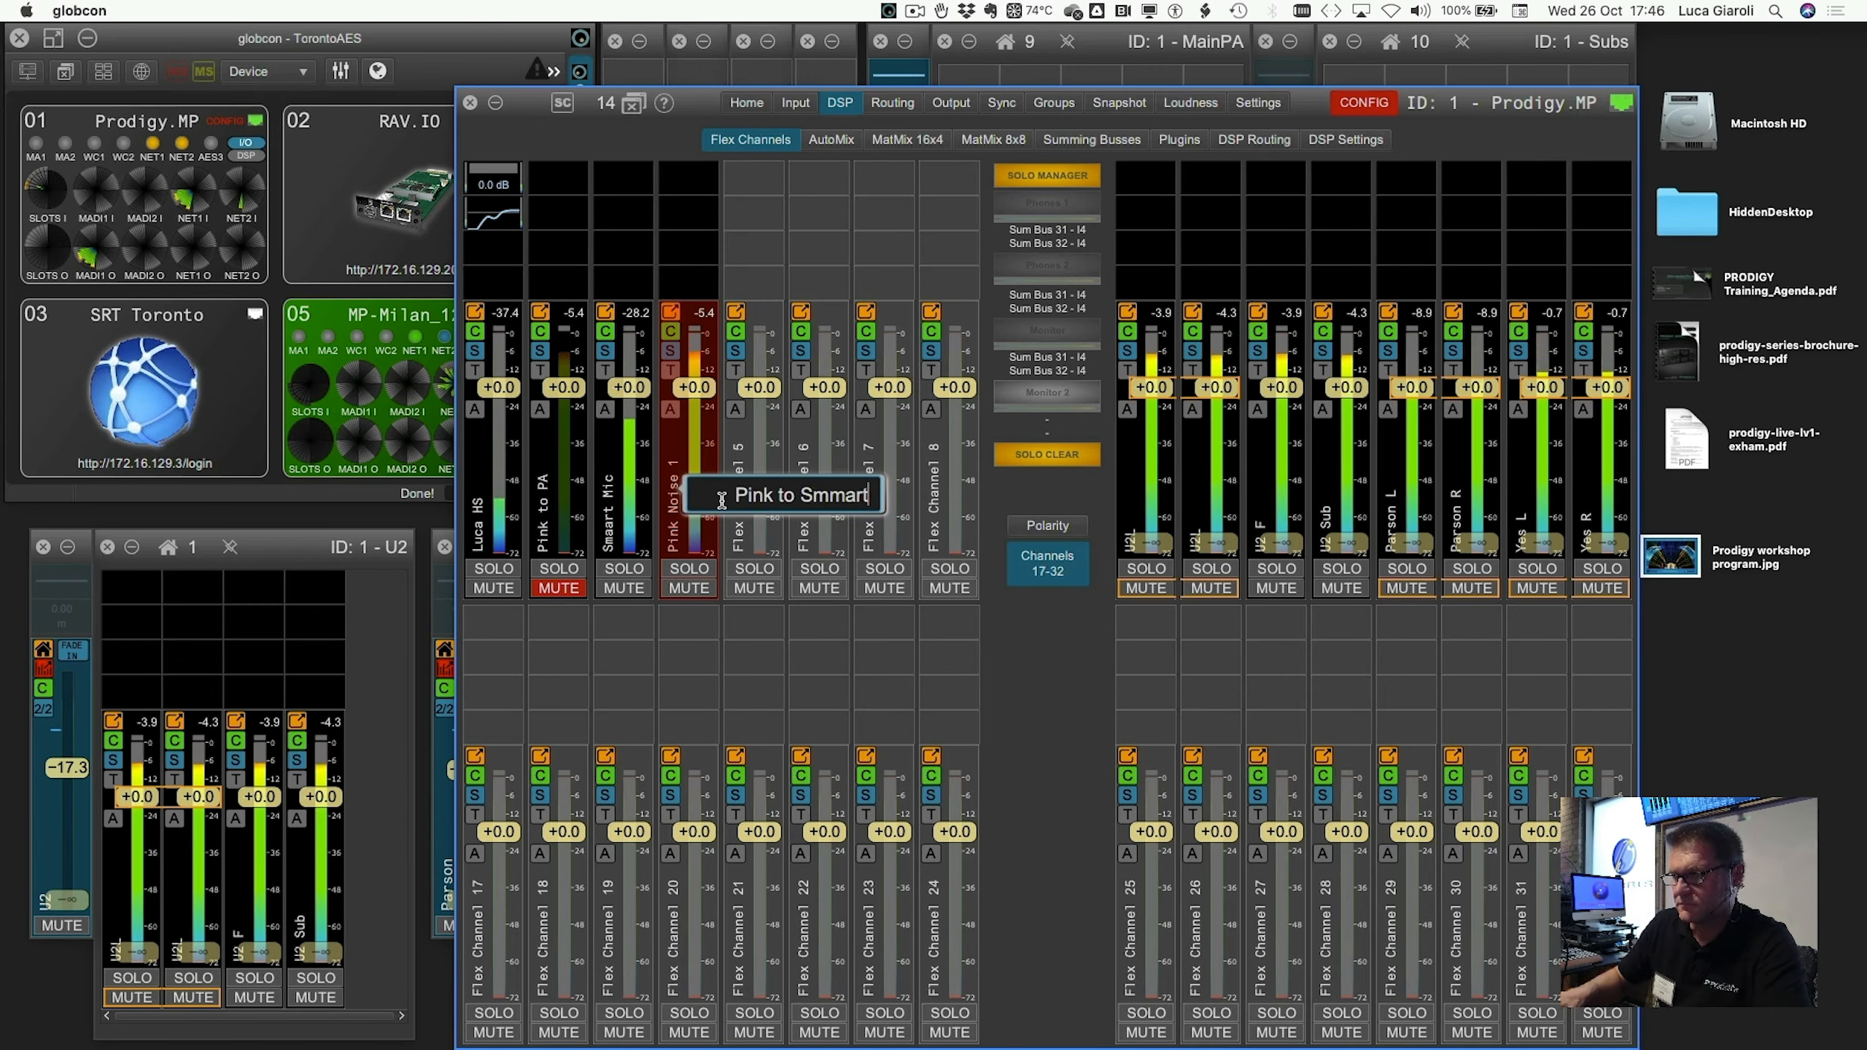
{"action": "key", "text": "Return"}
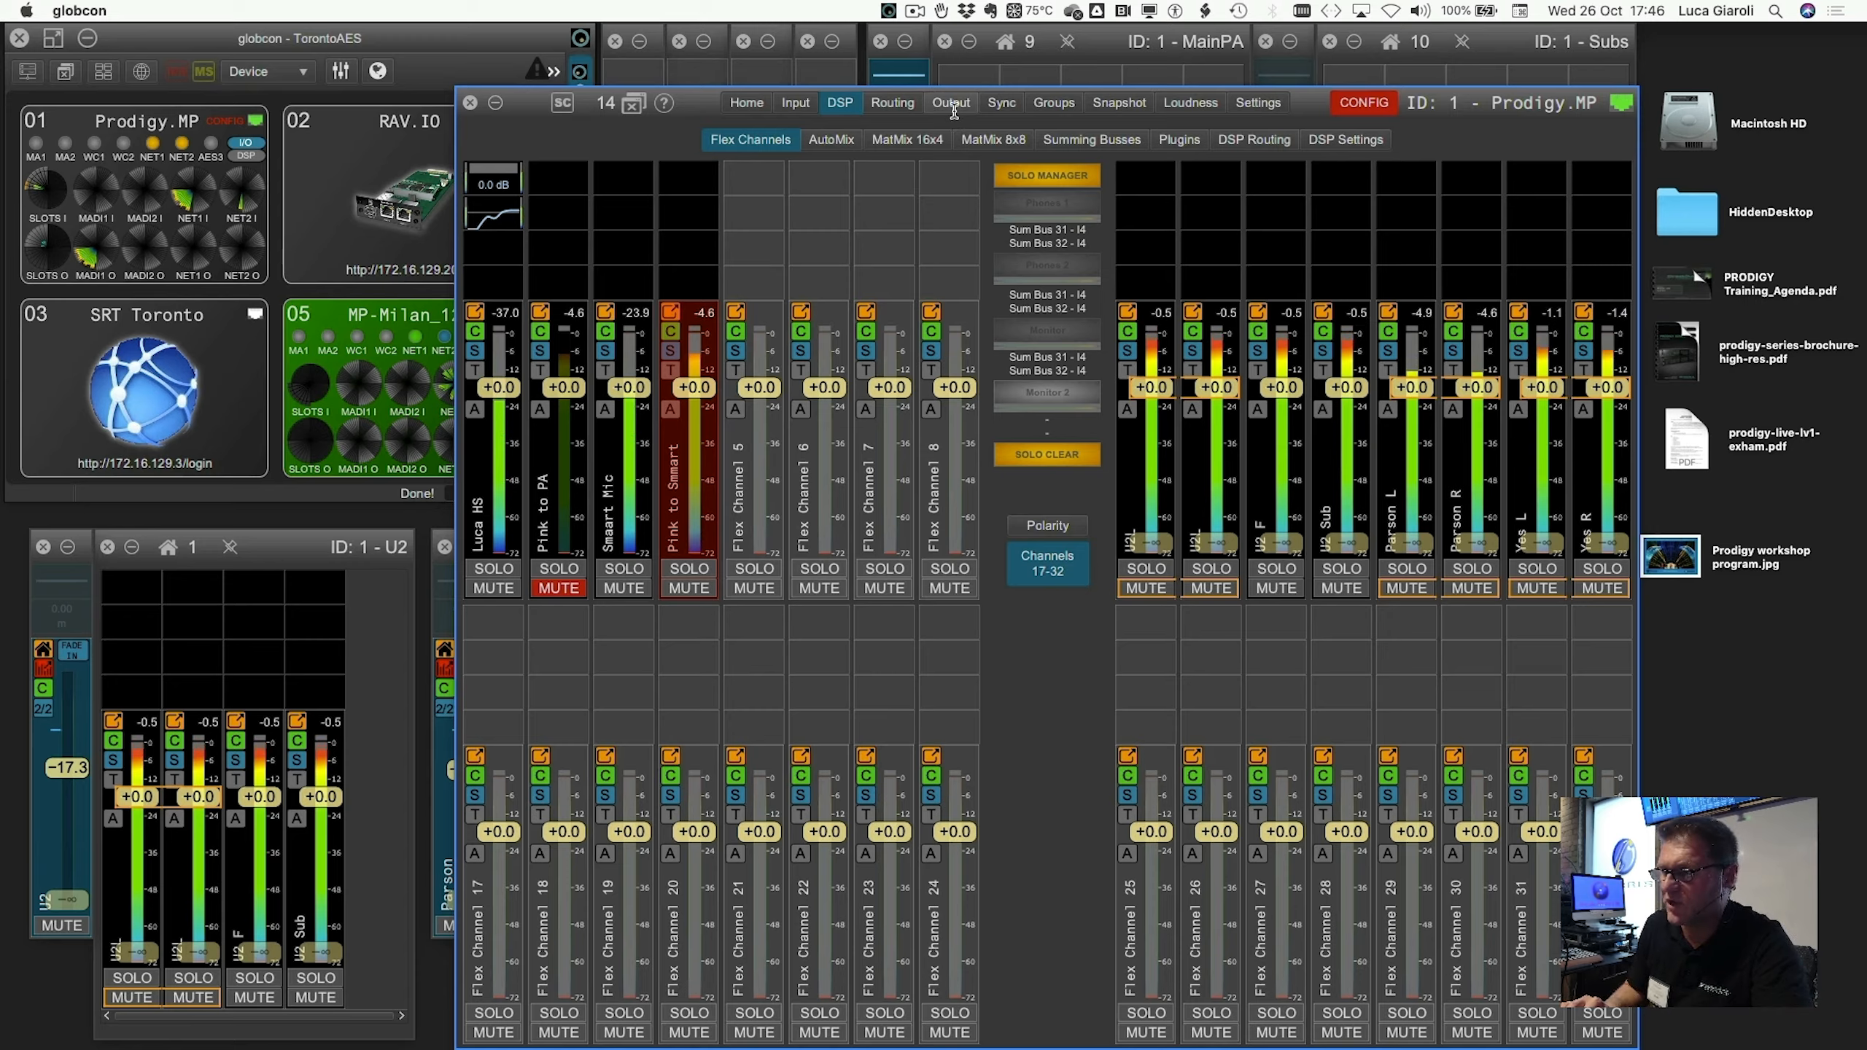
Patch the Smaart Mic flex channel to Dante network output 1 in the routing matrix.
{"action": "left_click", "coordinate": [903, 110]}
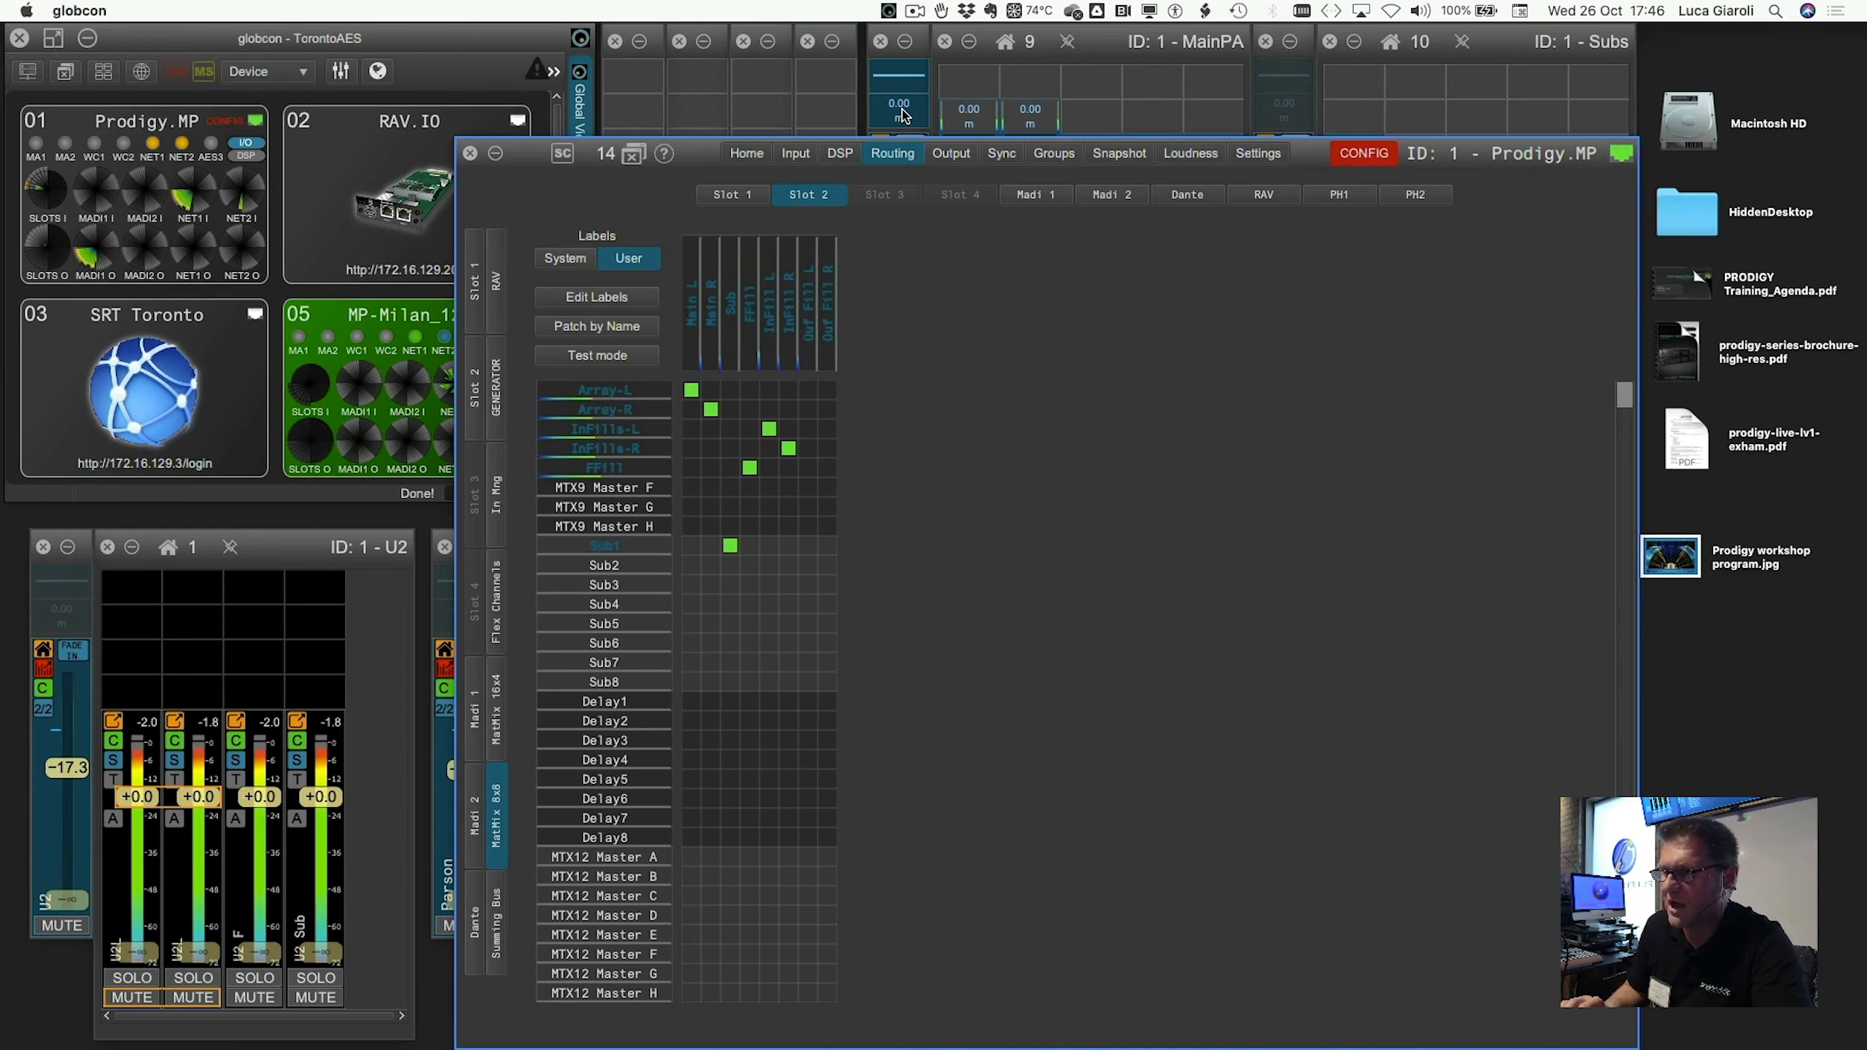
{"action": "left_click", "coordinate": [1161, 205]}
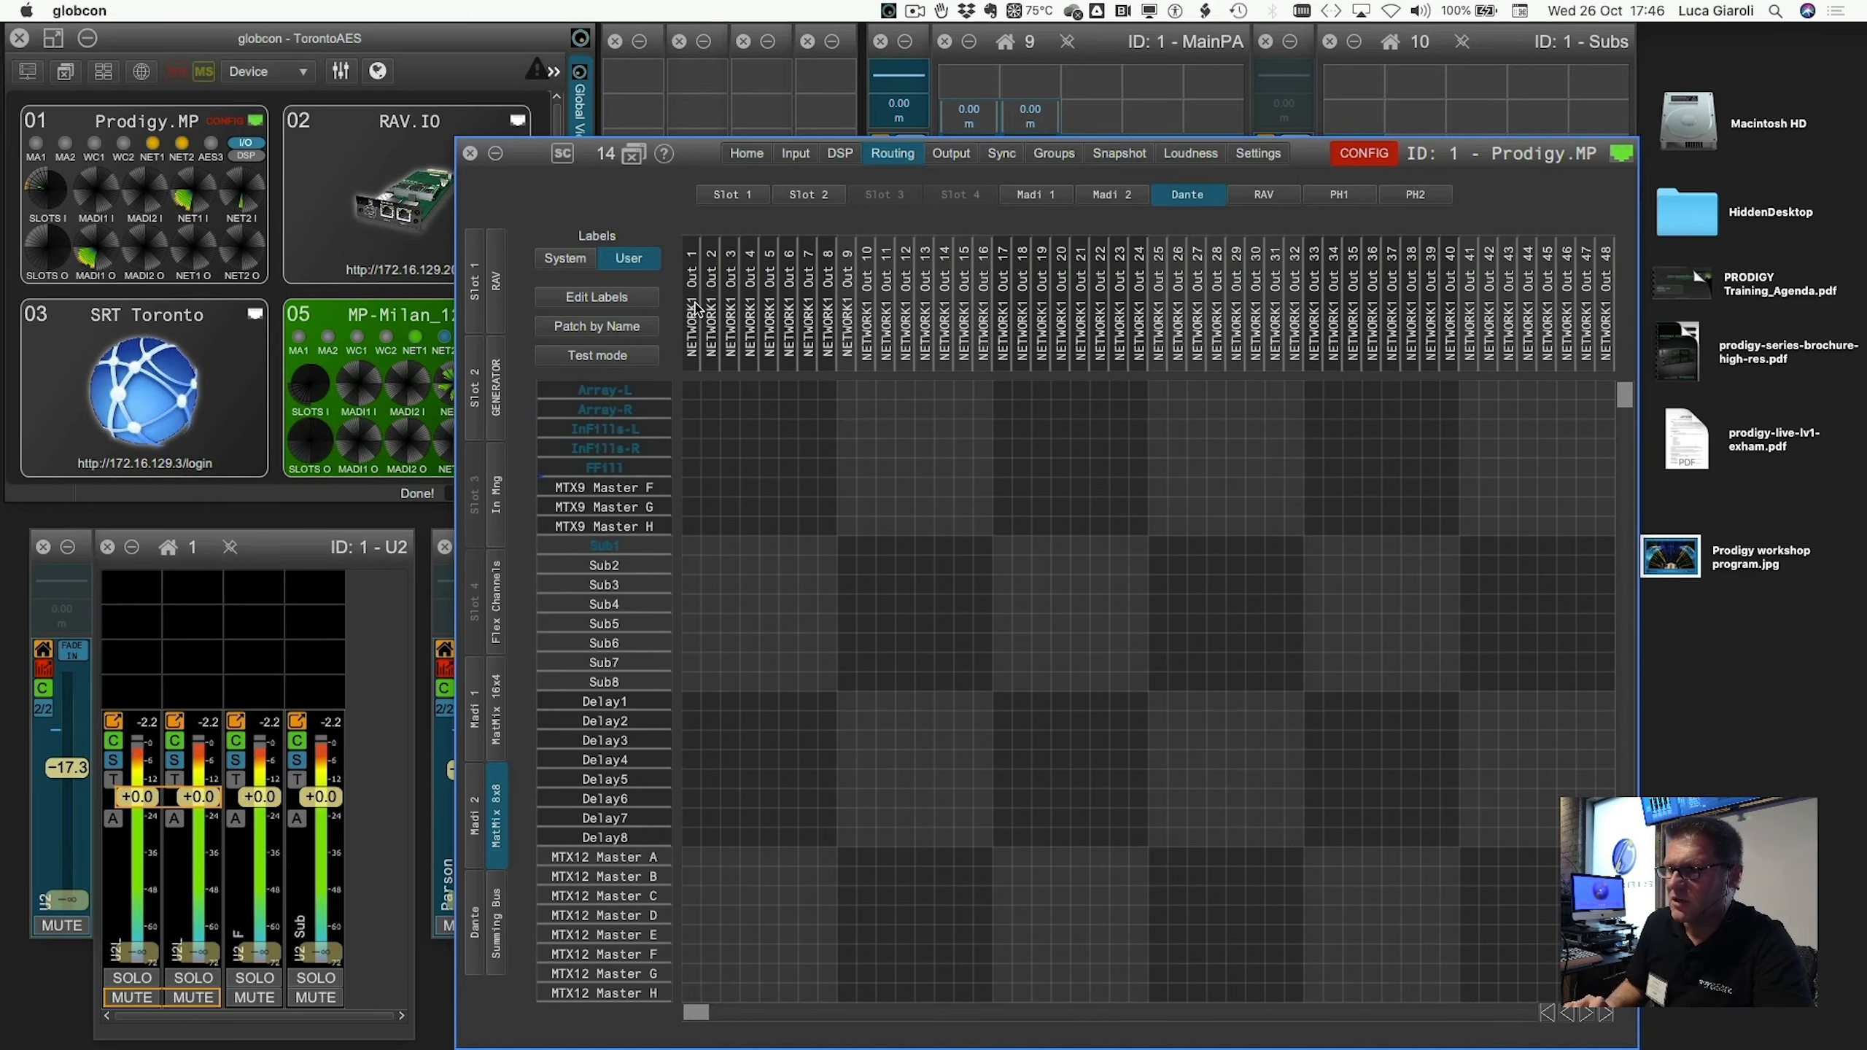
{"action": "left_click", "coordinate": [496, 600]}
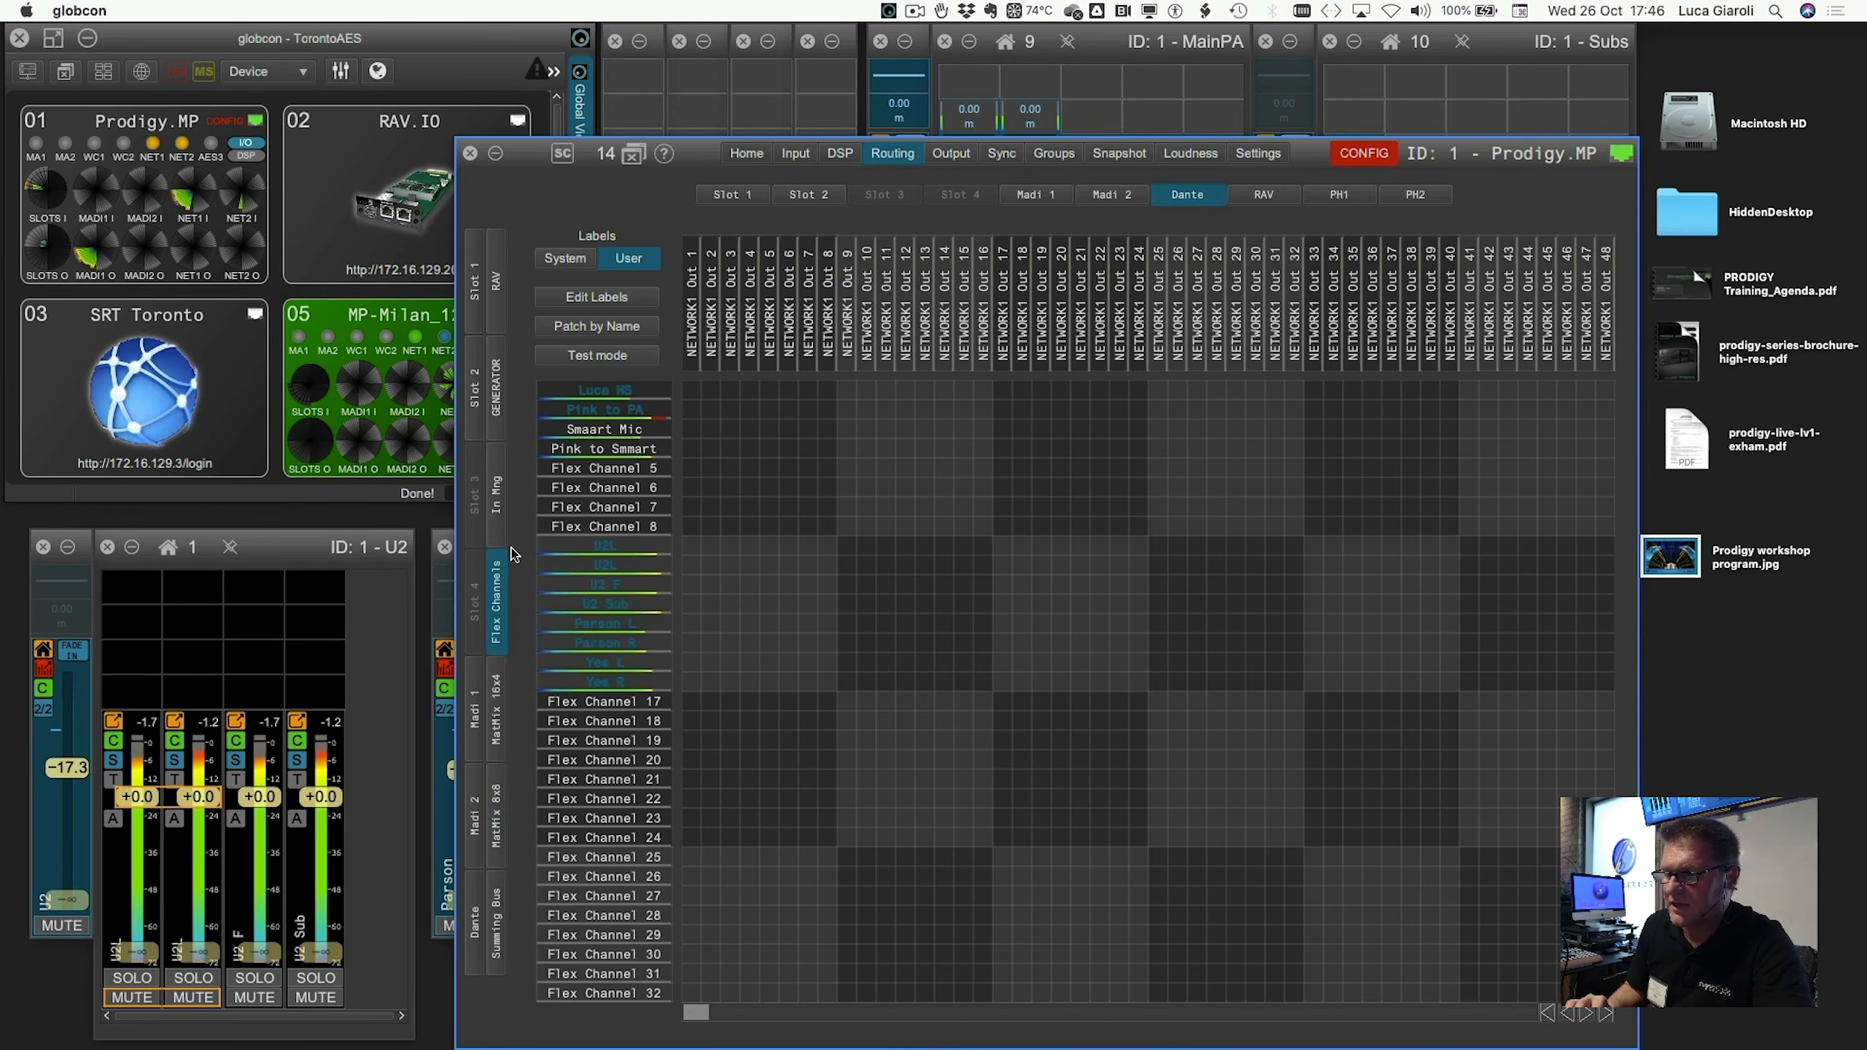
{"action": "left_click", "coordinate": [695, 437]}
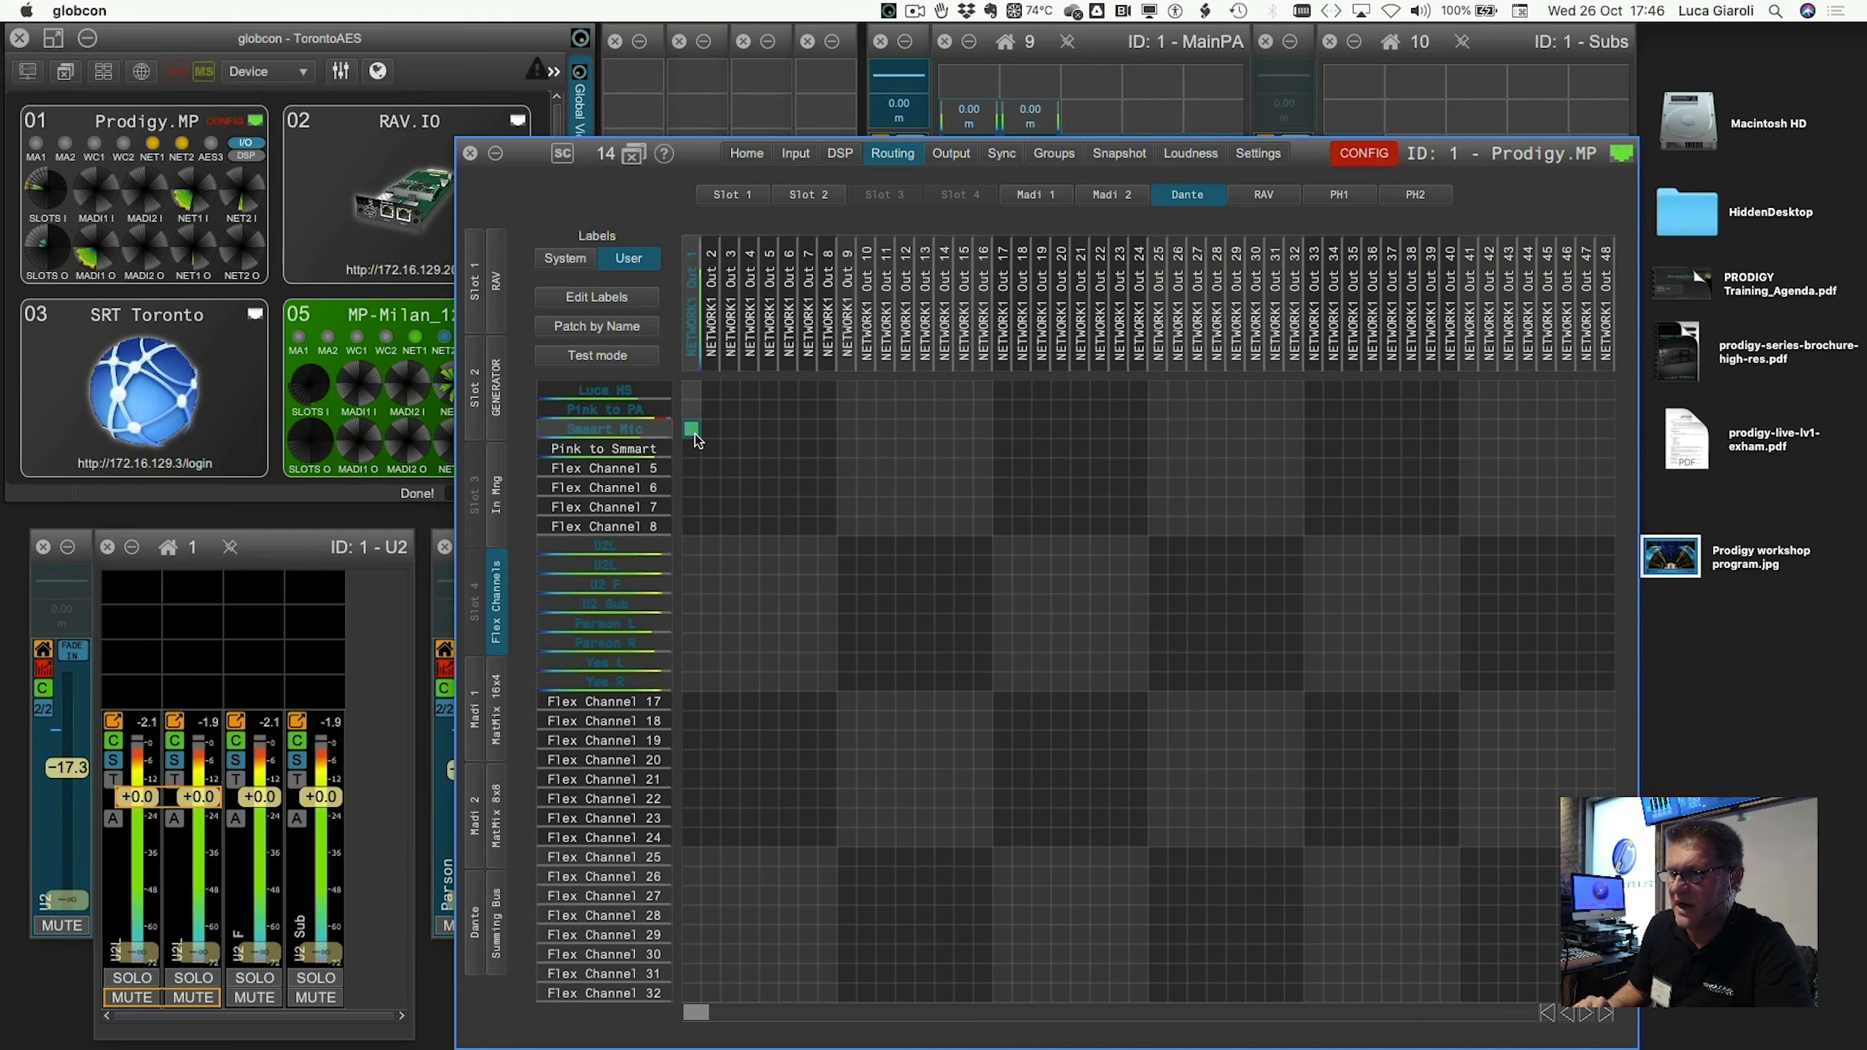
Patch Smaart Mic to Dante output 2 instead of 1 and Pink to Smmart to output 1, checking the incoming signal in Smaart.
{"action": "key", "text": "ctrl+Right"}
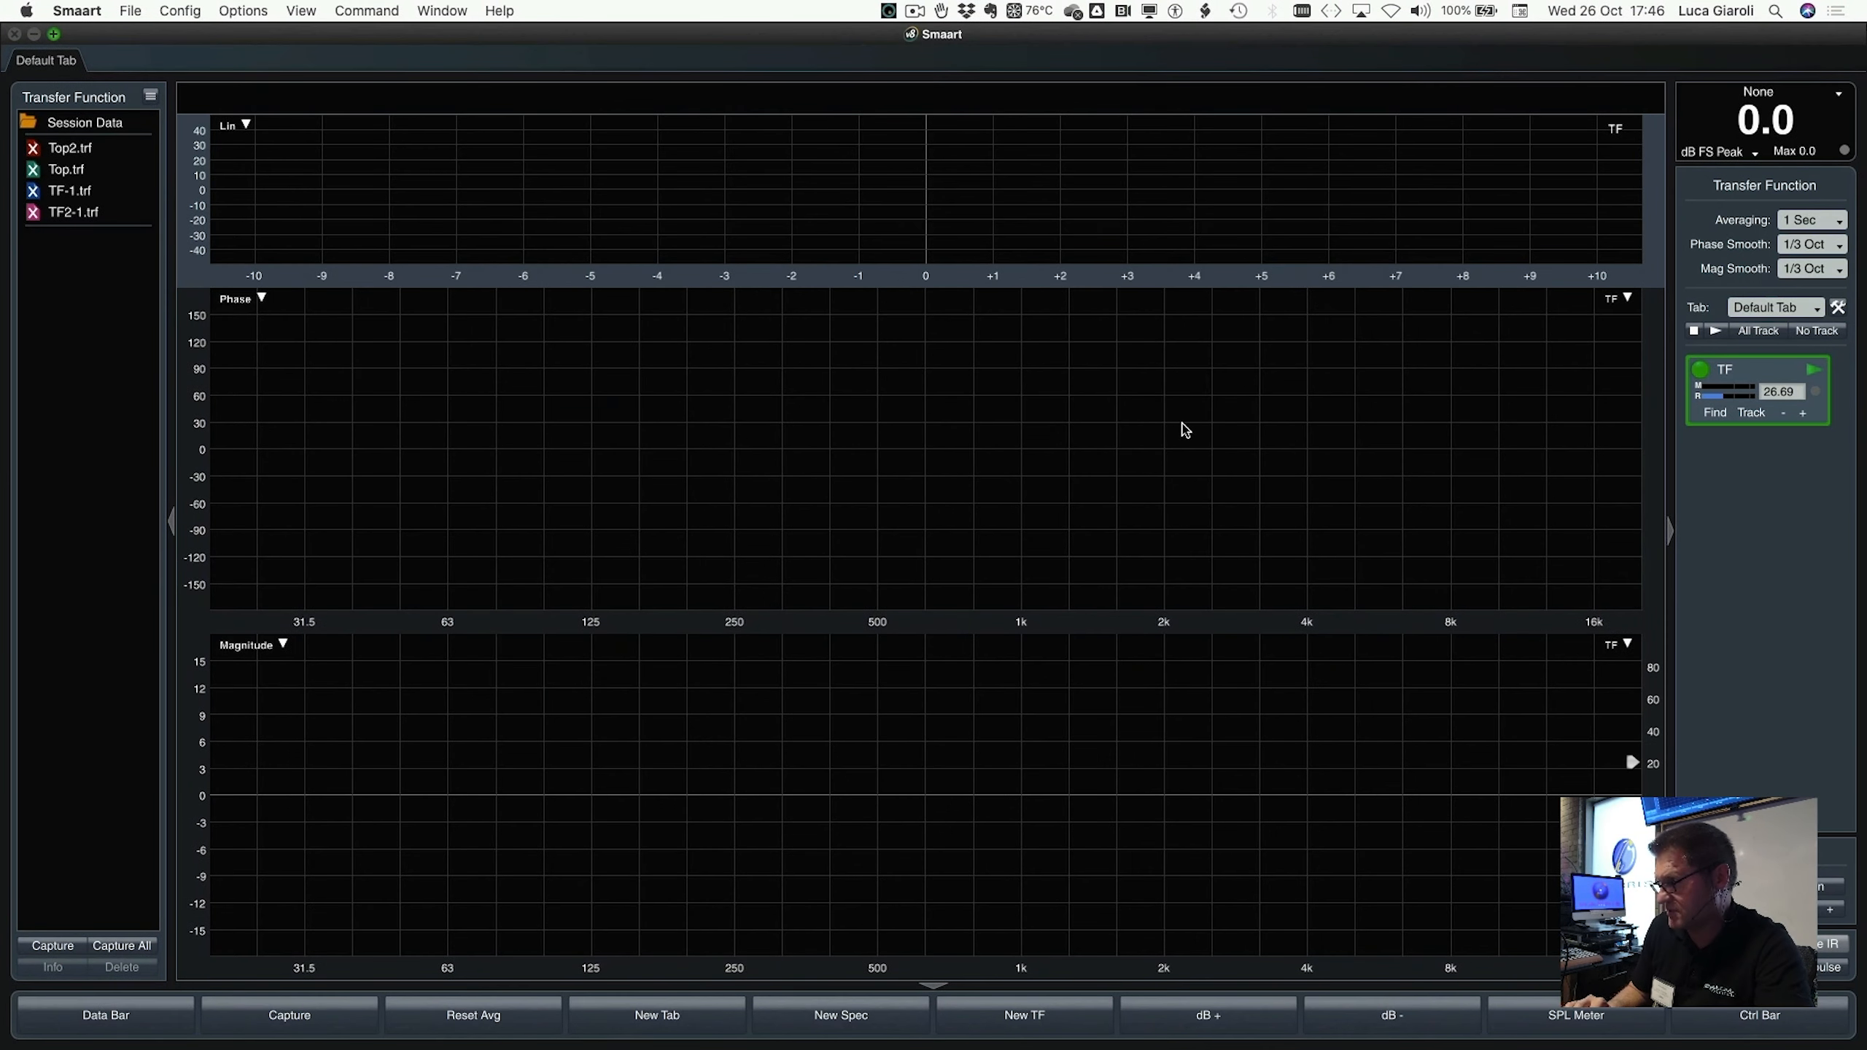
{"action": "key", "text": "ctrl+Left"}
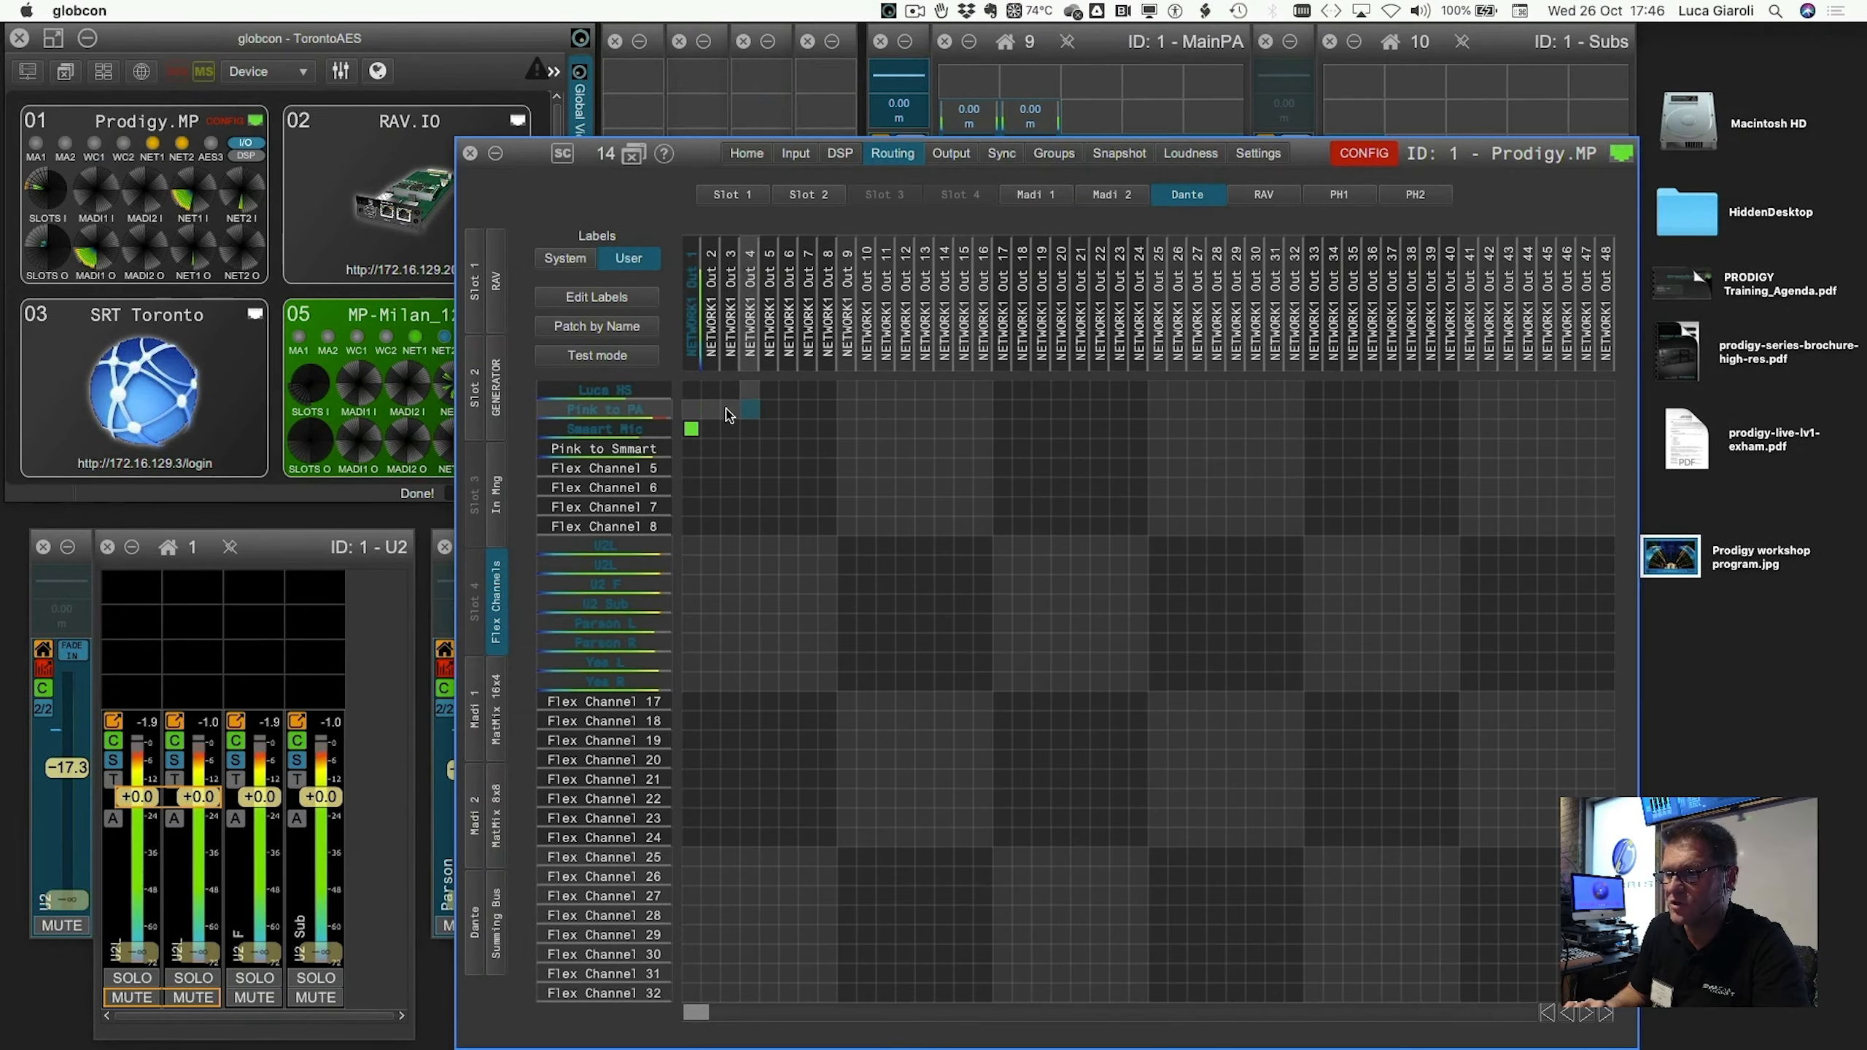
{"action": "left_click", "coordinate": [711, 429]}
{"action": "left_click", "coordinate": [690, 429]}
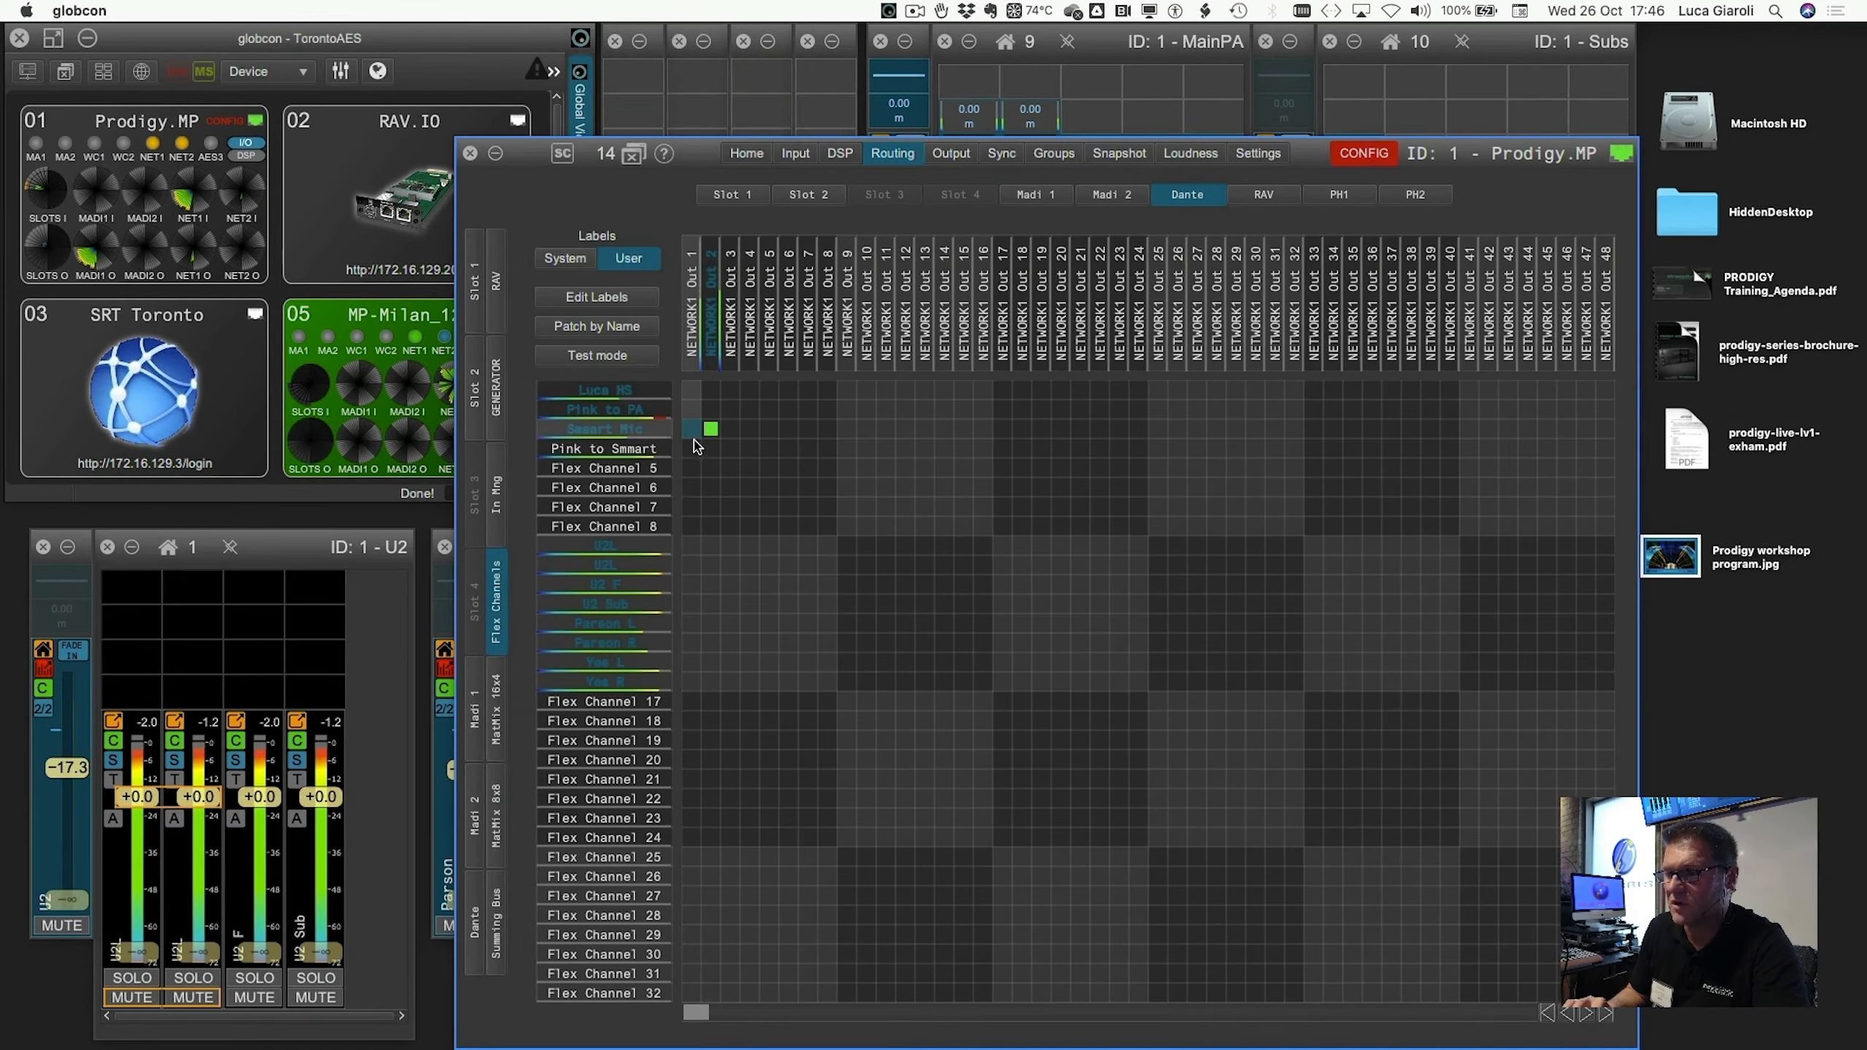
{"action": "left_click", "coordinate": [690, 449]}
{"action": "key", "text": "ctrl+Right"}
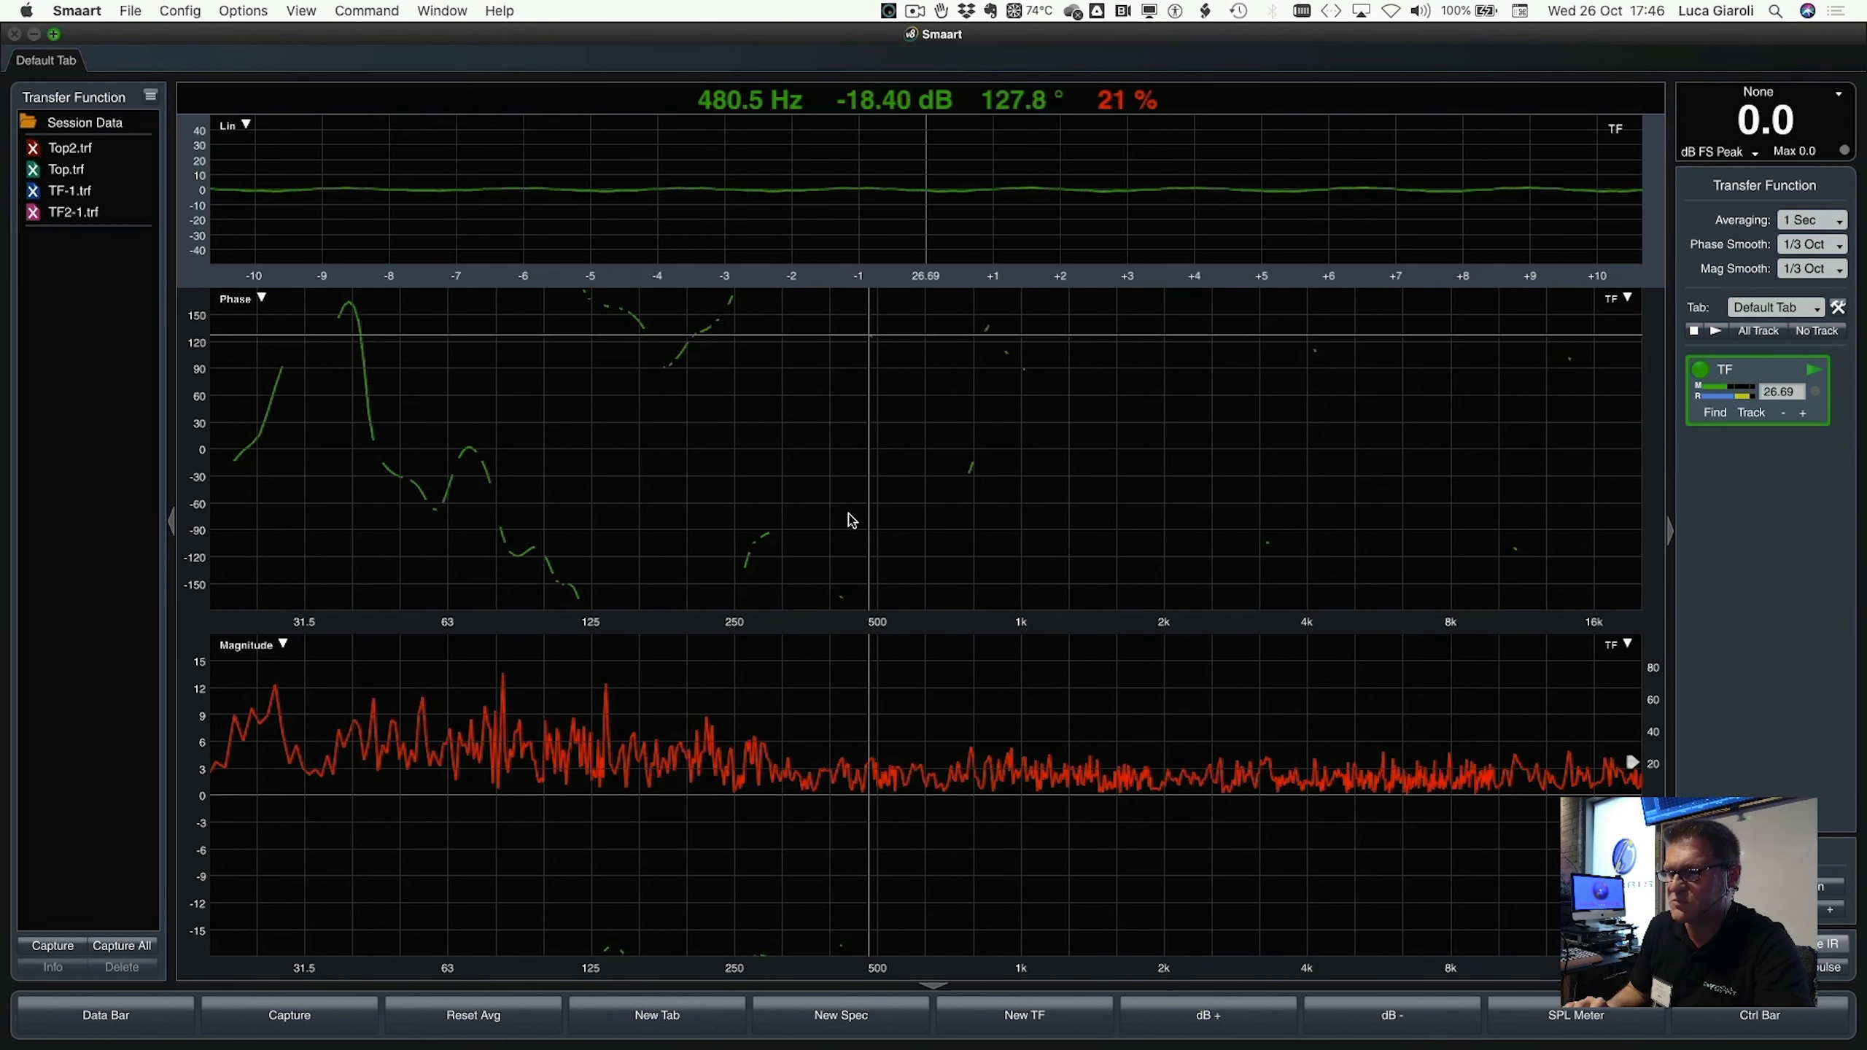
{"action": "key", "text": "ctrl+Left"}
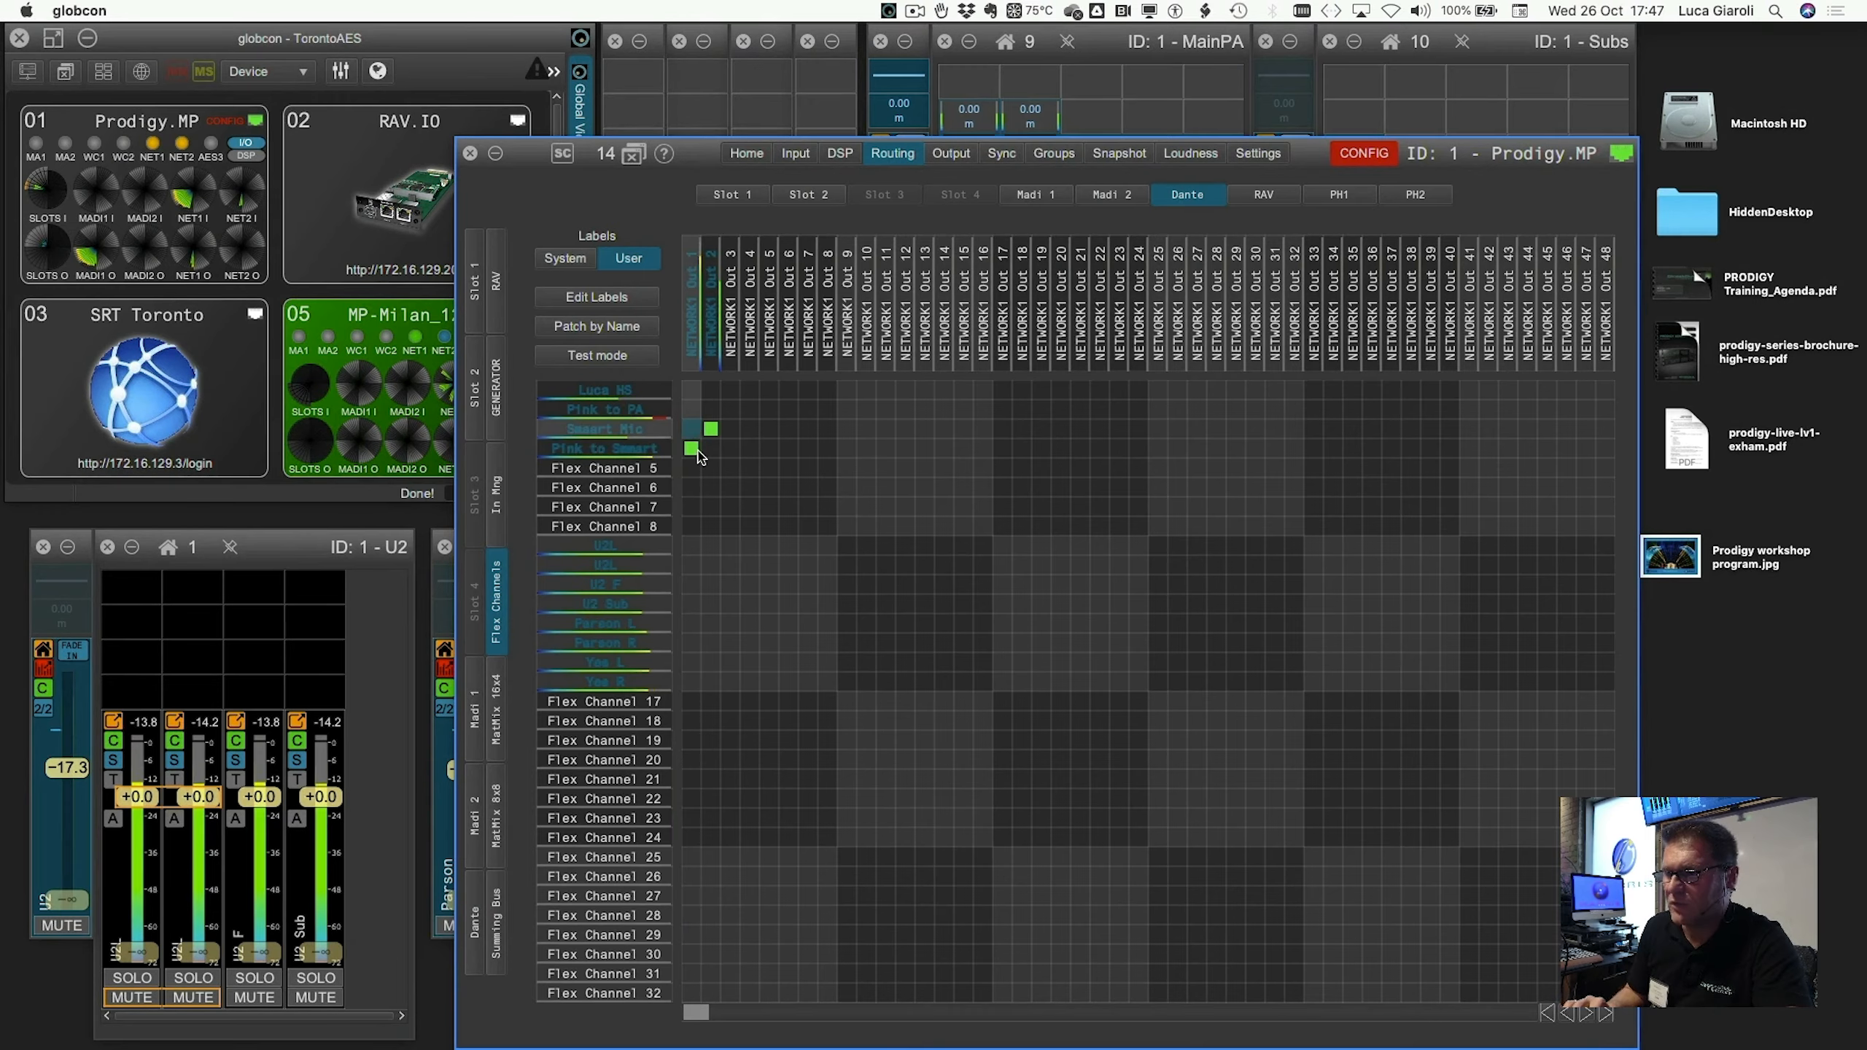
Label Dante network outputs 1 and 2 from their sources and check the transfer function input levels in Smaart.
{"action": "right_click", "coordinate": [710, 453]}
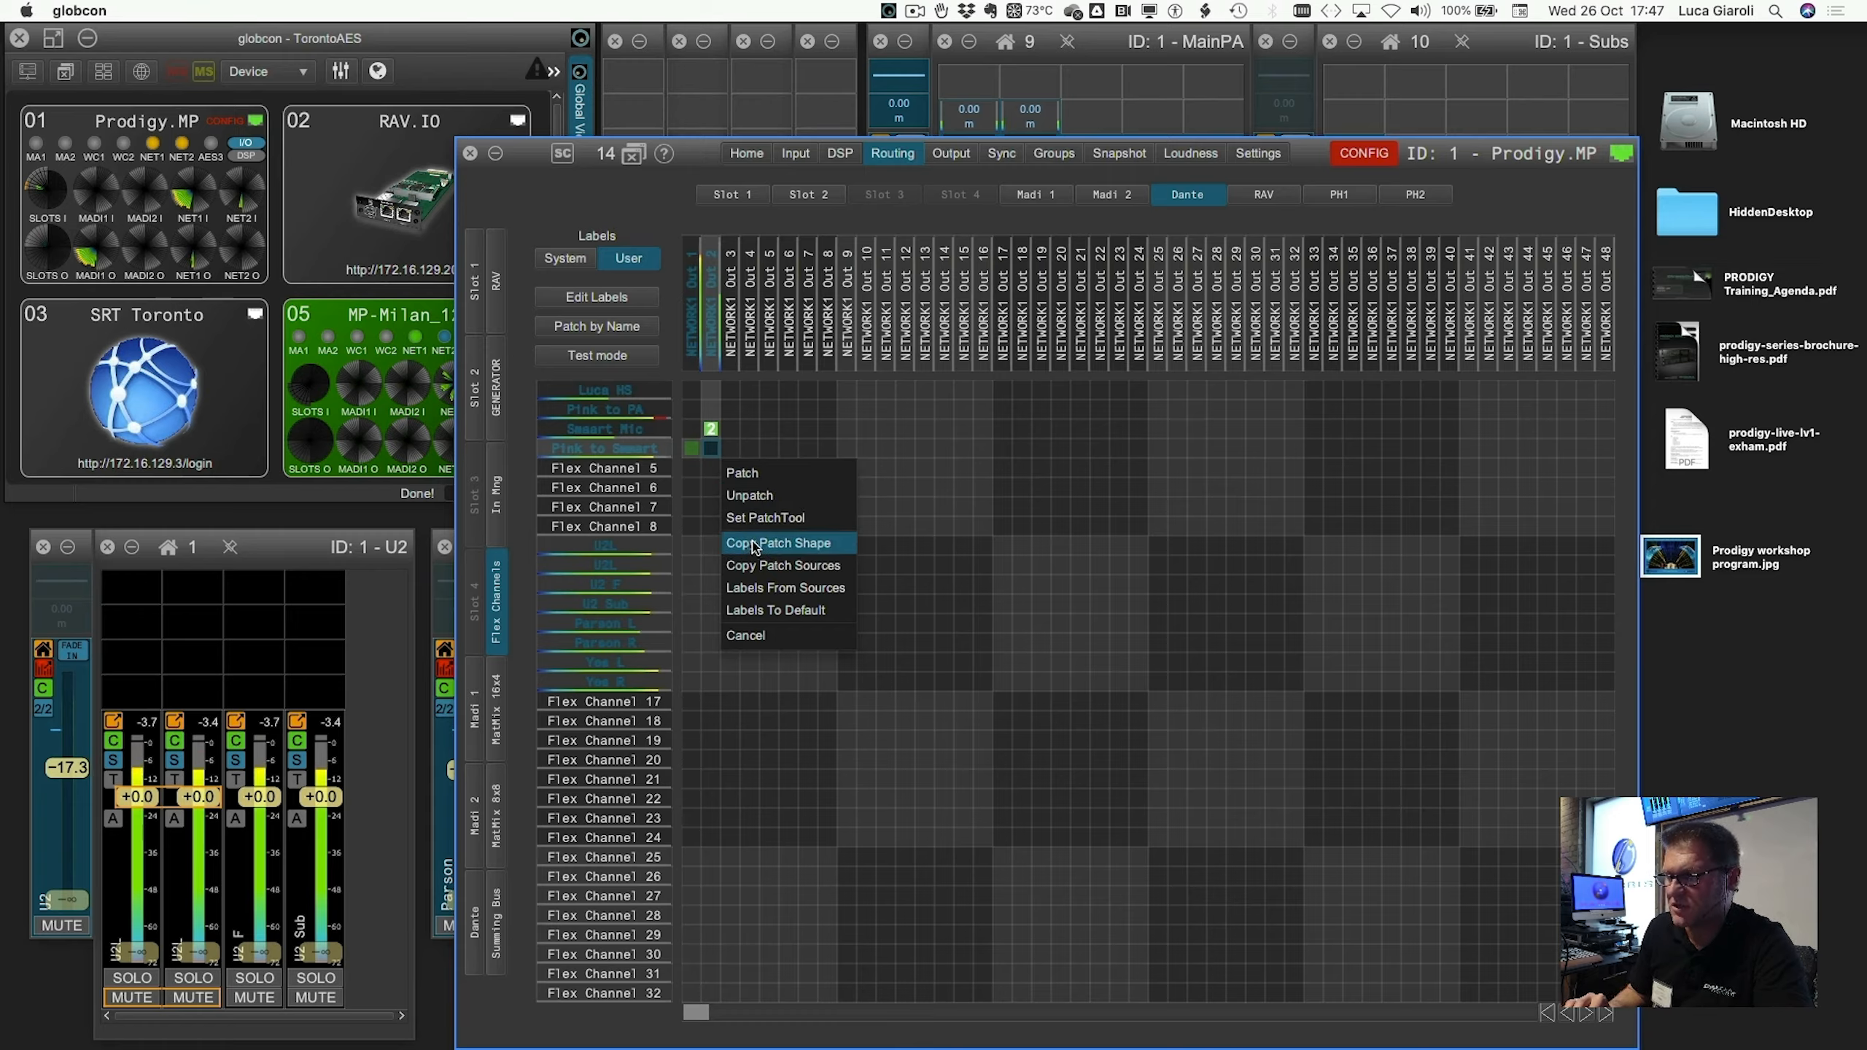
{"action": "left_click", "coordinate": [760, 587]}
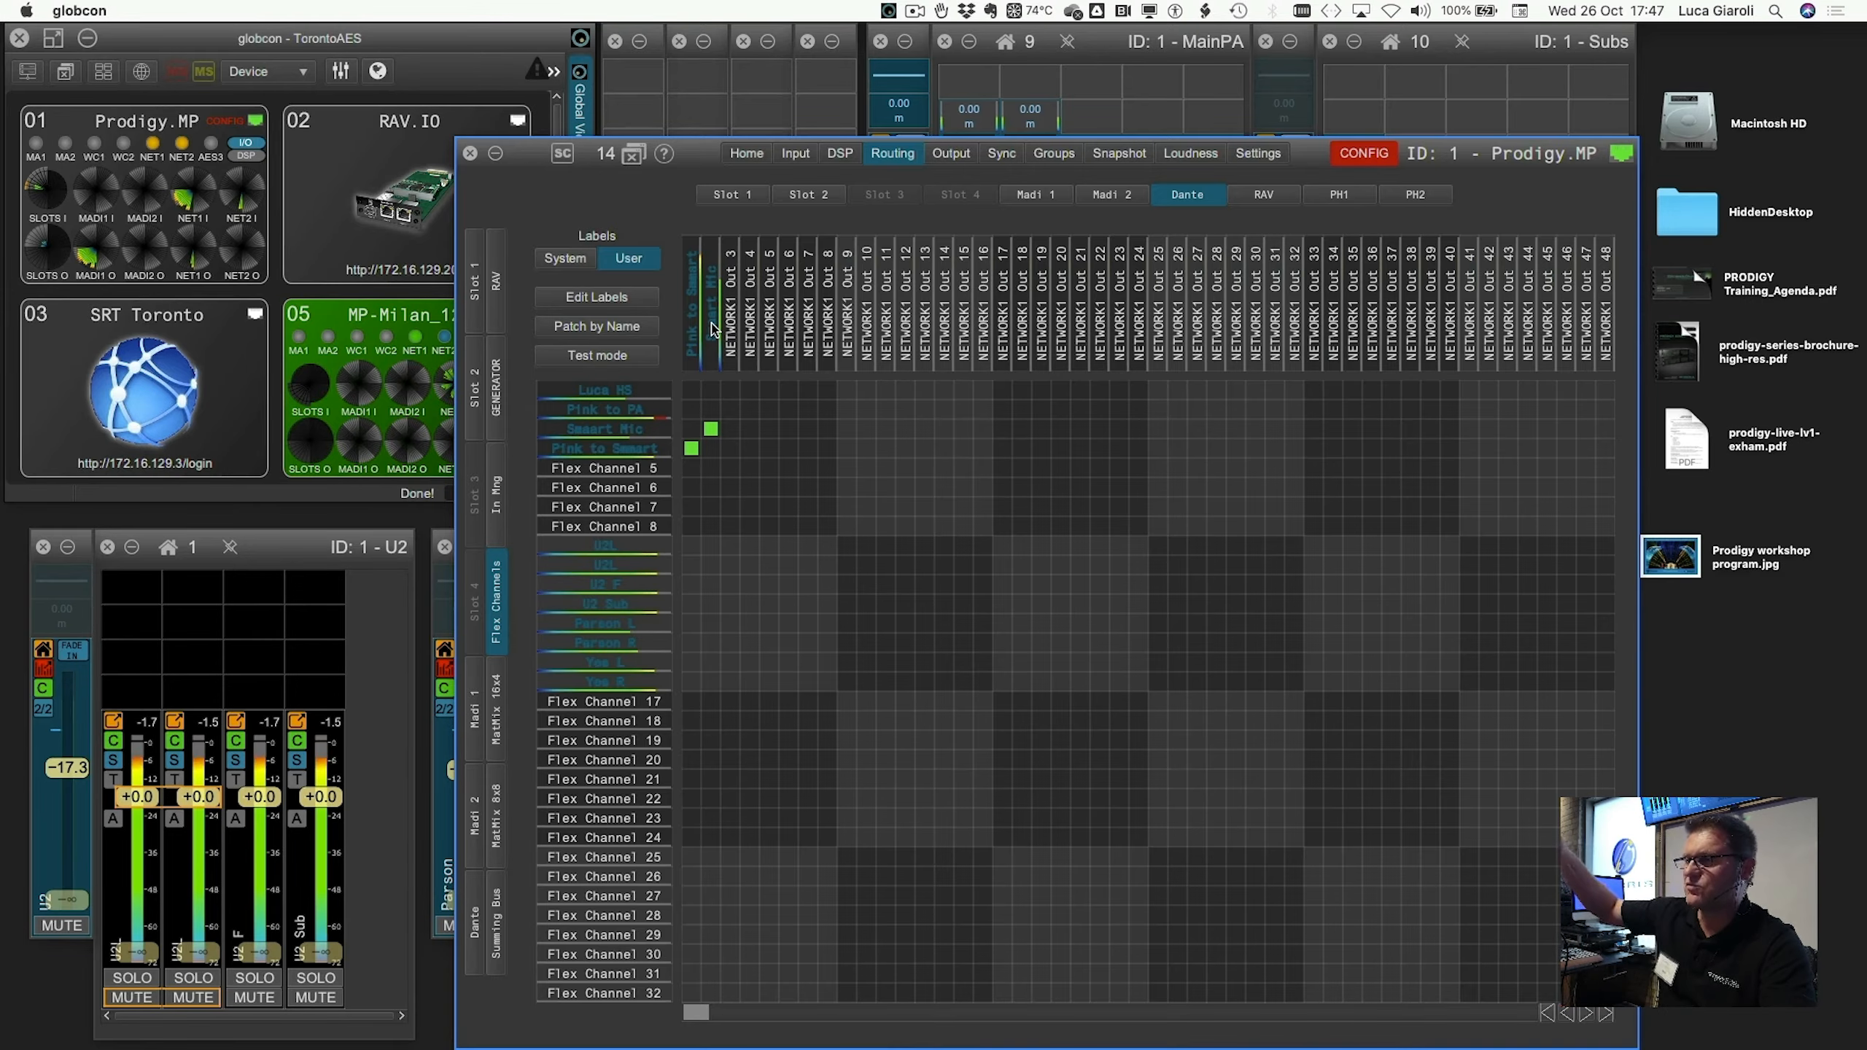
{"action": "key", "text": "ctrl+Right"}
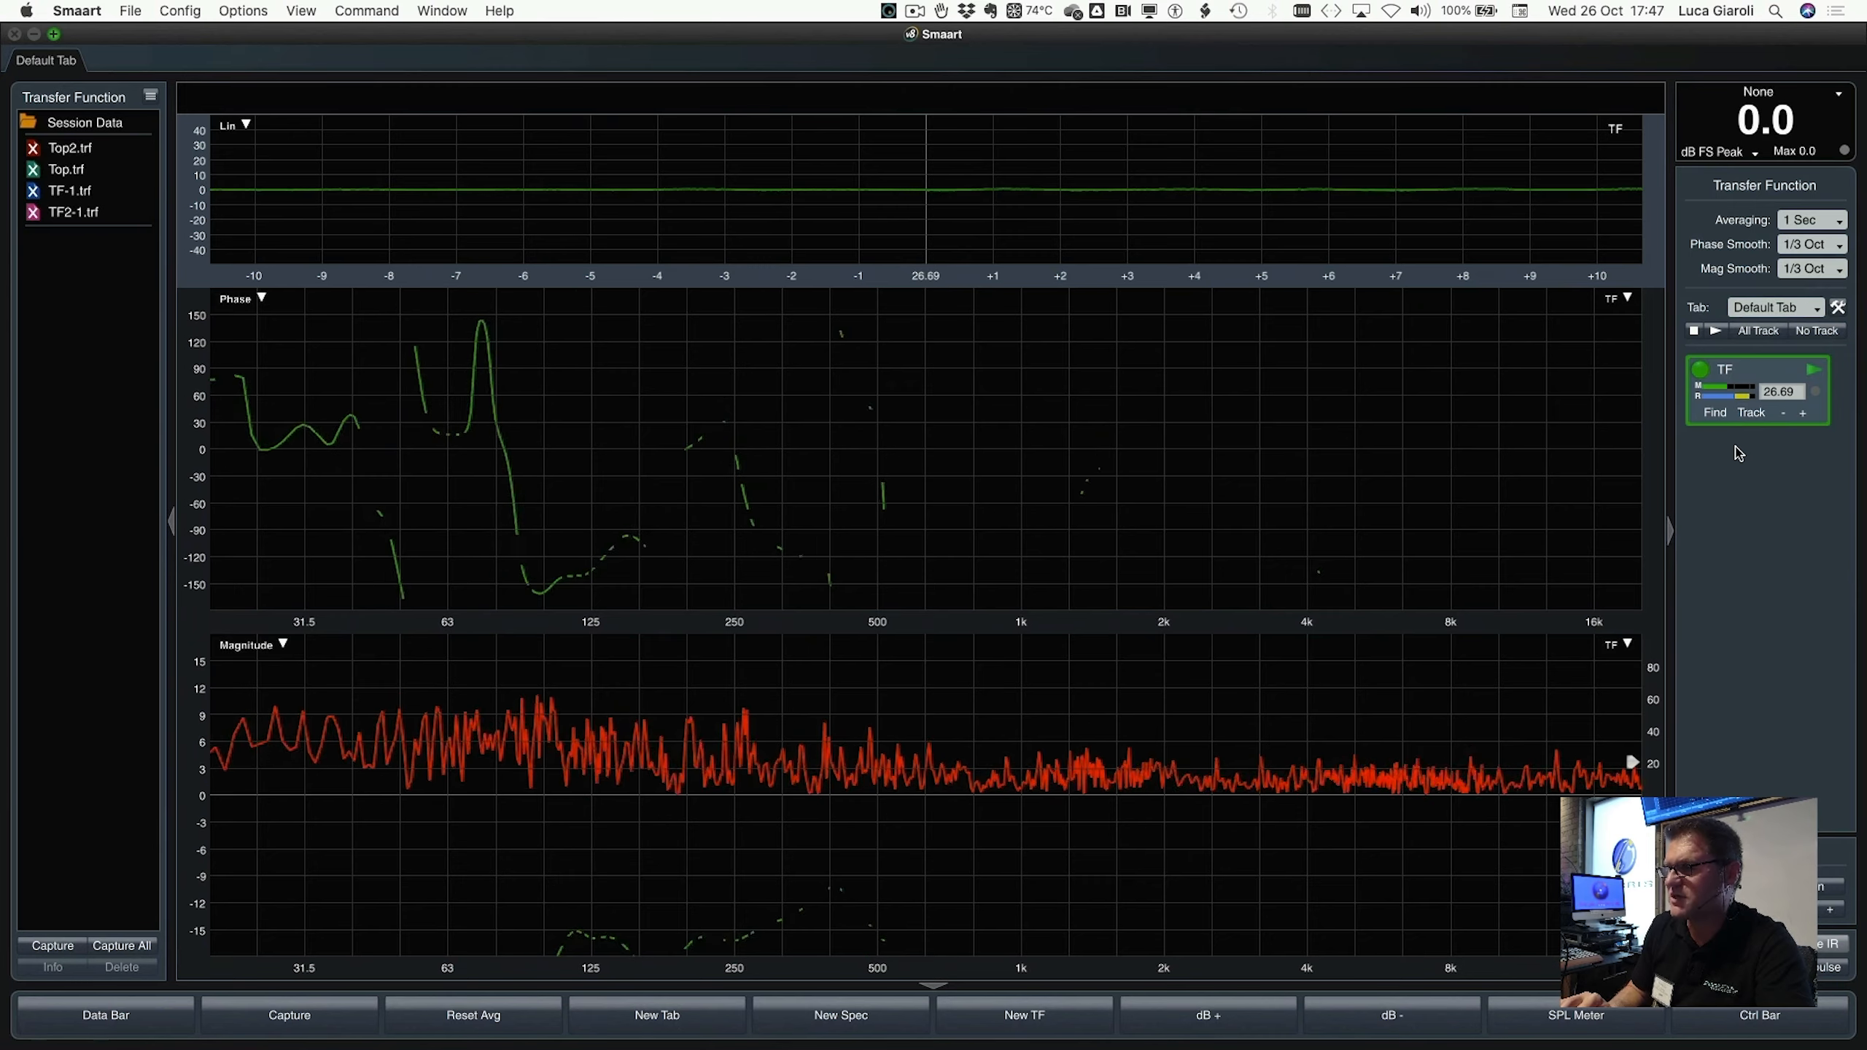
{"action": "key", "text": "ctrl+Left"}
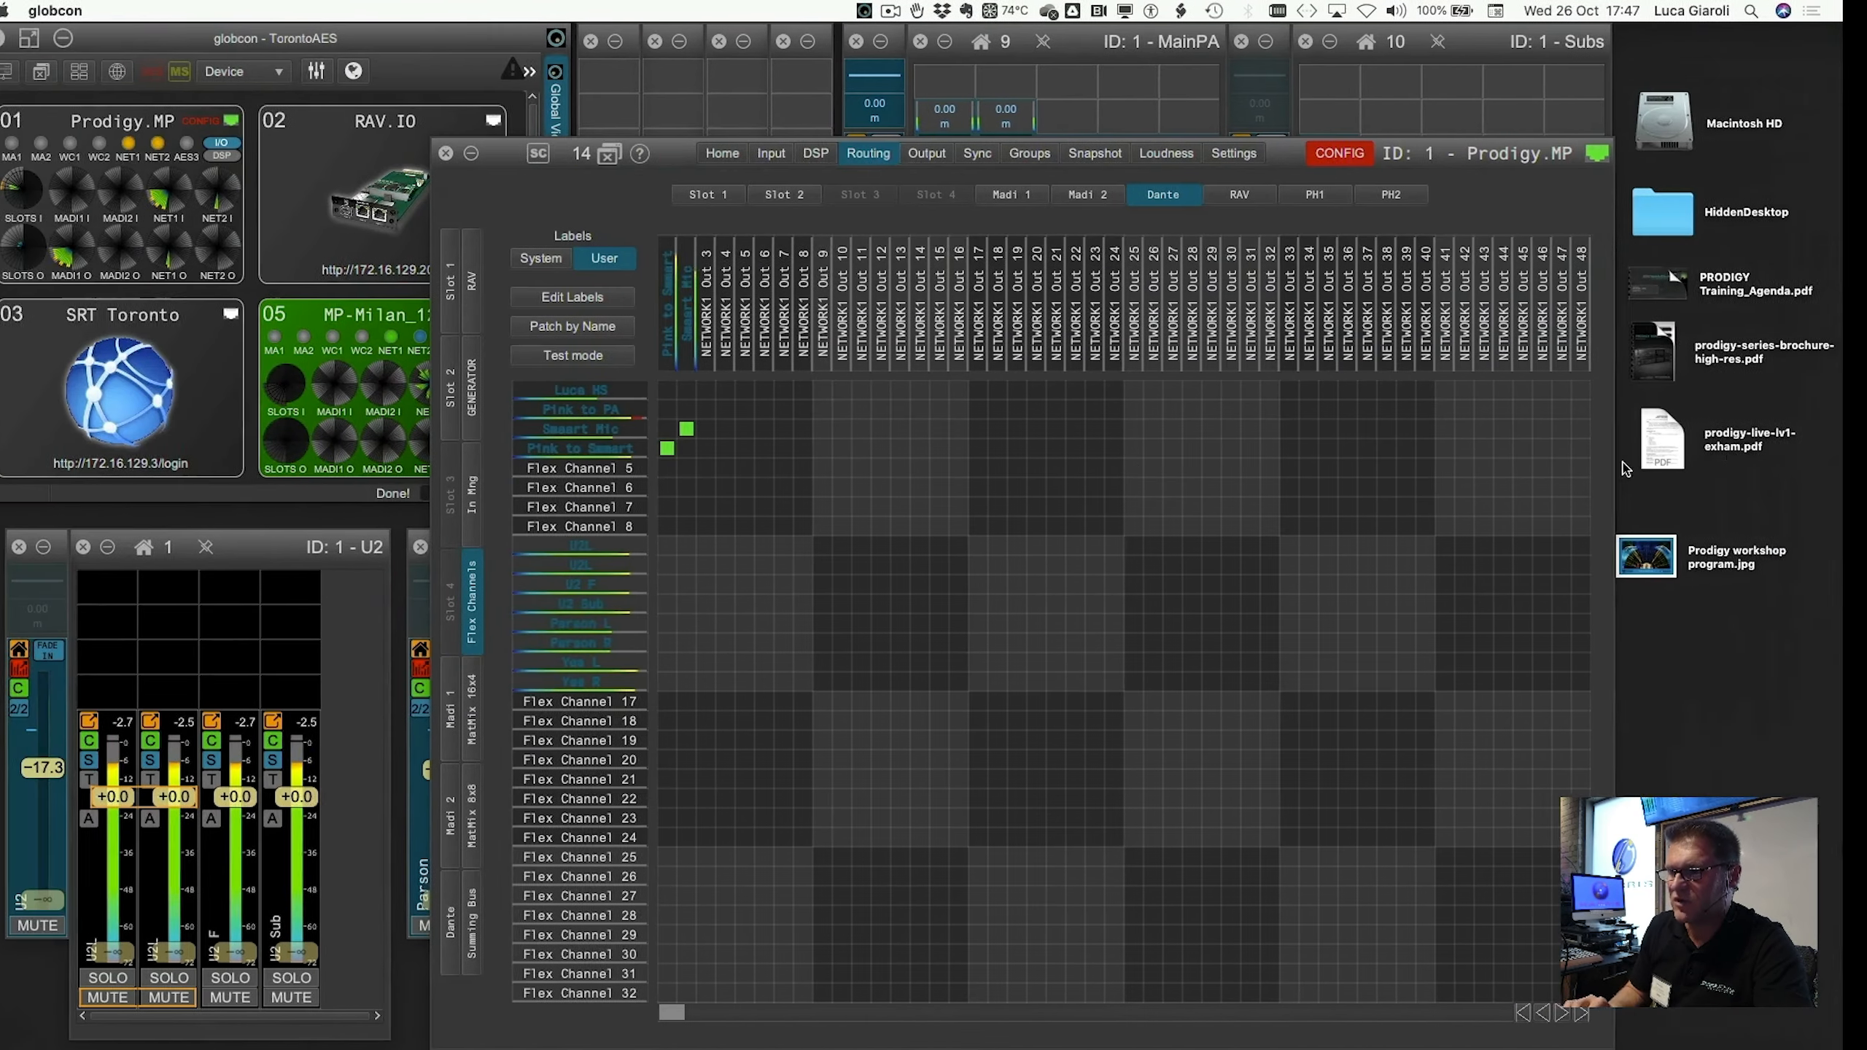
Pop out the Smaart Mic and Pink to Smmart flex channel faders and place them on Desktop 2 over Smaart.
{"action": "left_click", "coordinate": [834, 152]}
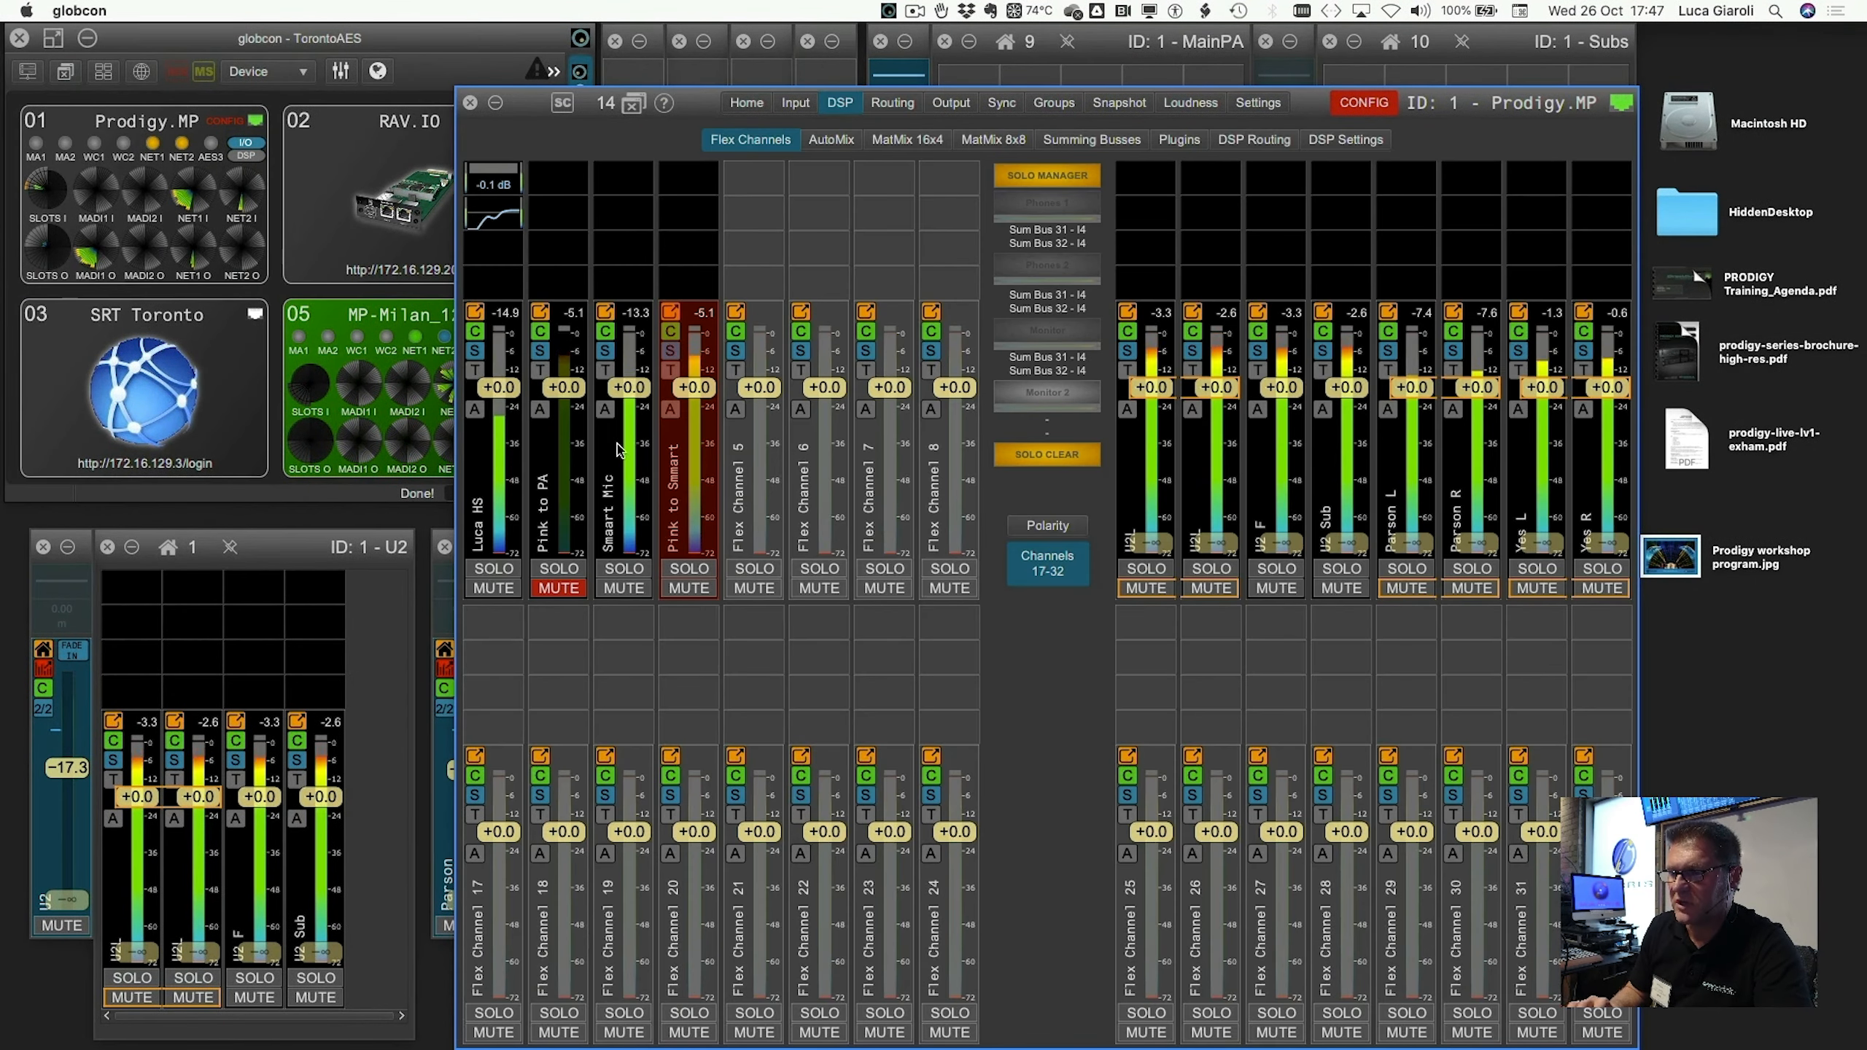
{"action": "left_click", "coordinate": [670, 312]}
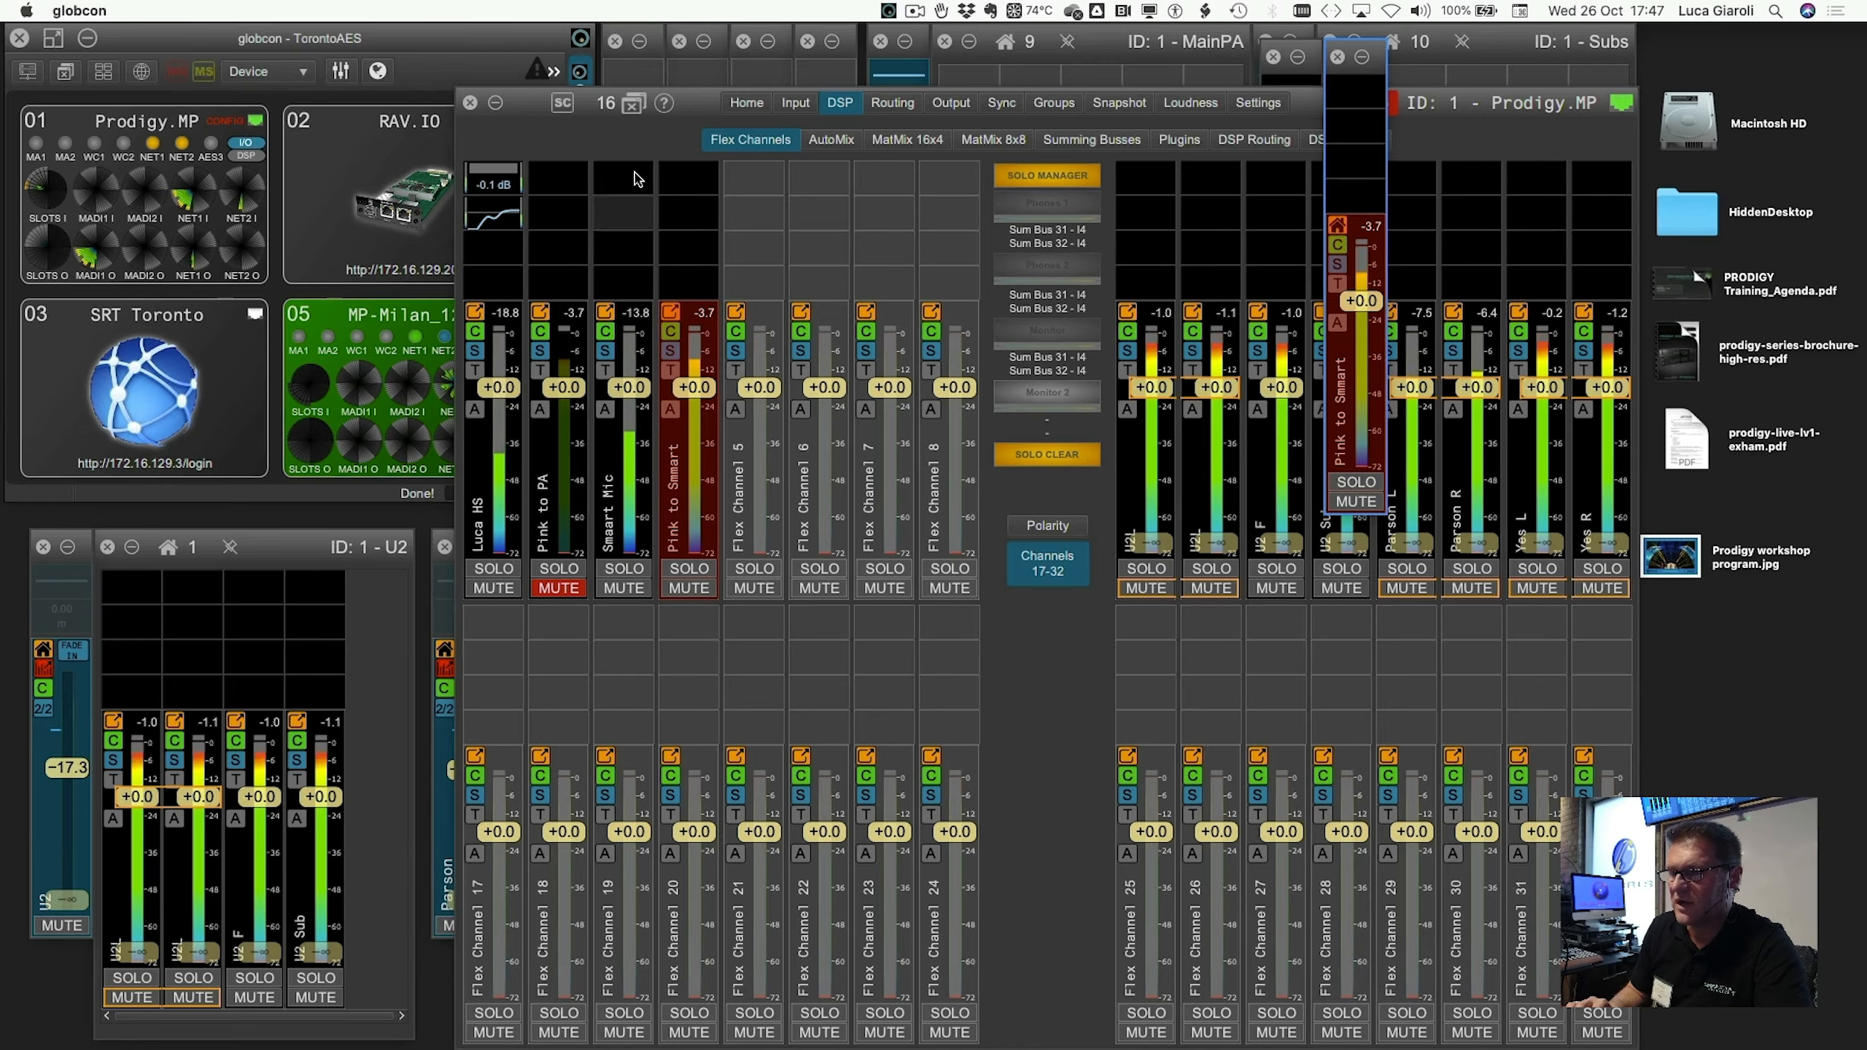
{"action": "key", "text": "ctrl+Up"}
{"action": "mouse_move", "coordinate": [617, 8]}
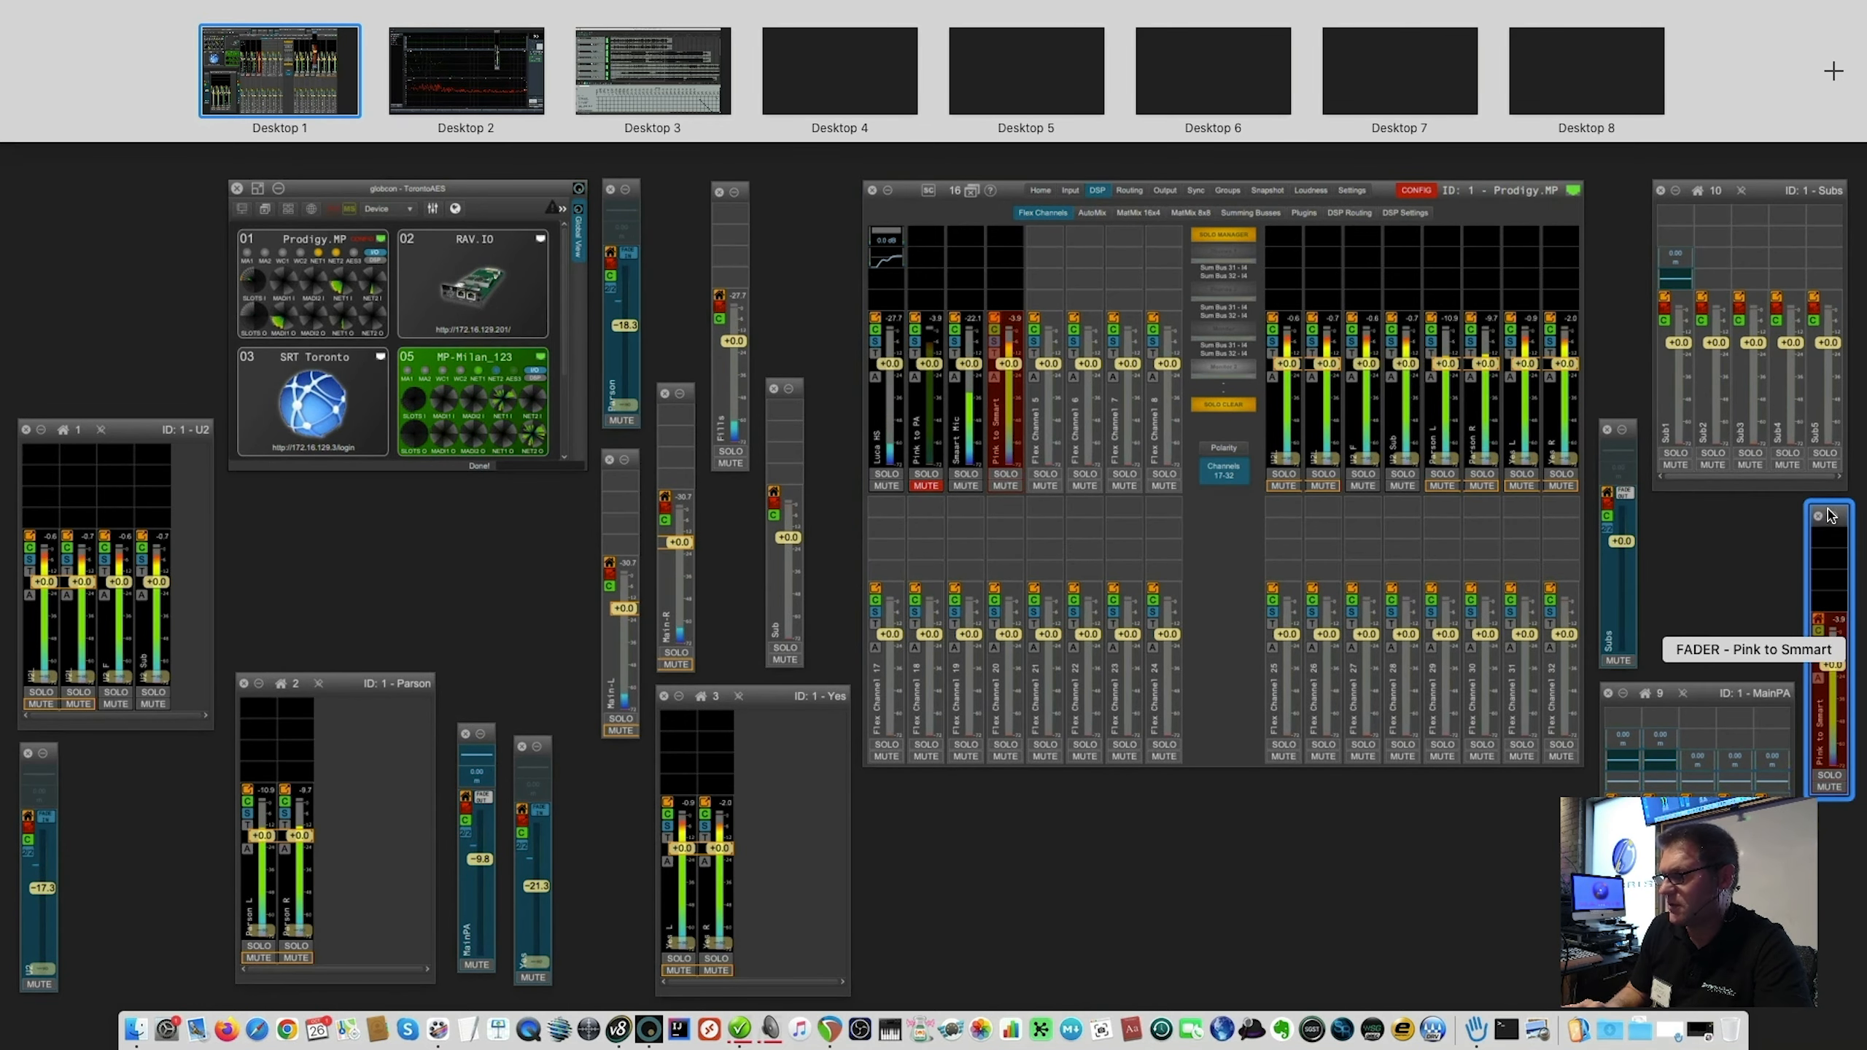
{"action": "left_click_drag", "start_coordinate": [1830, 516], "coordinate": [512, 63]}
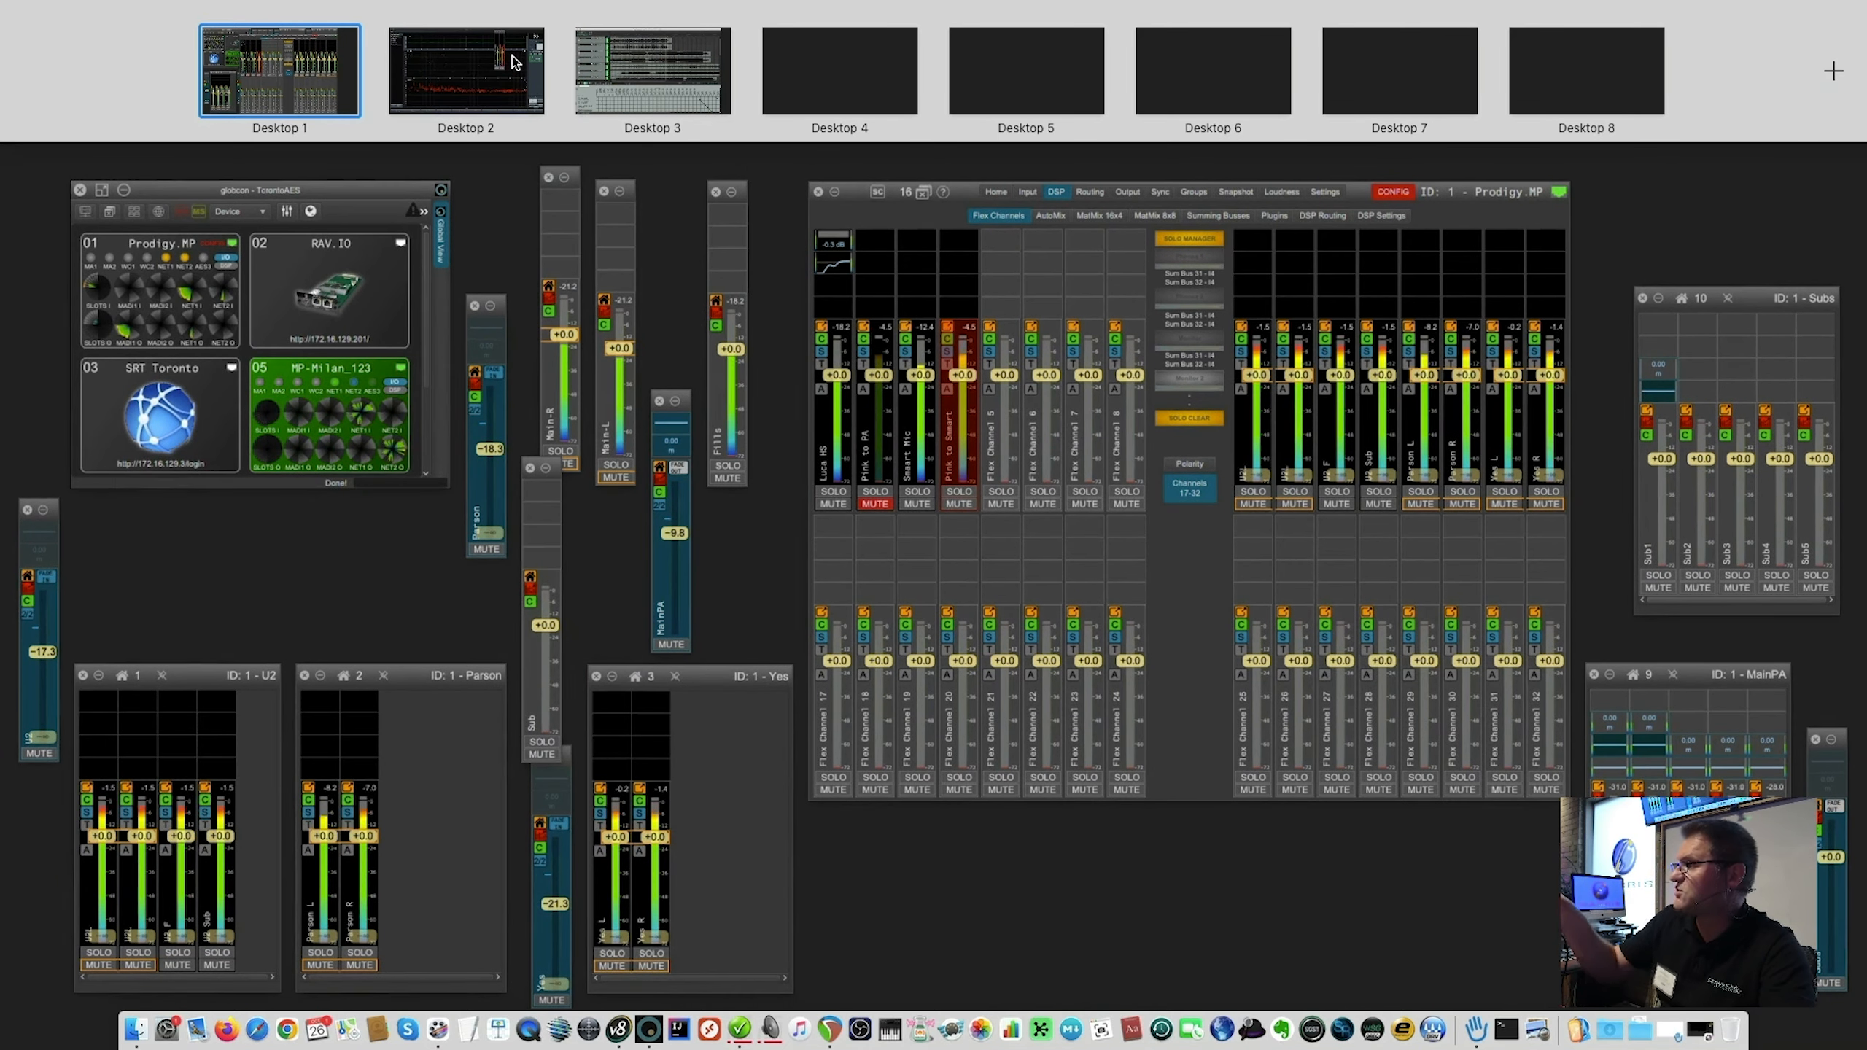
{"action": "left_click", "coordinate": [500, 63]}
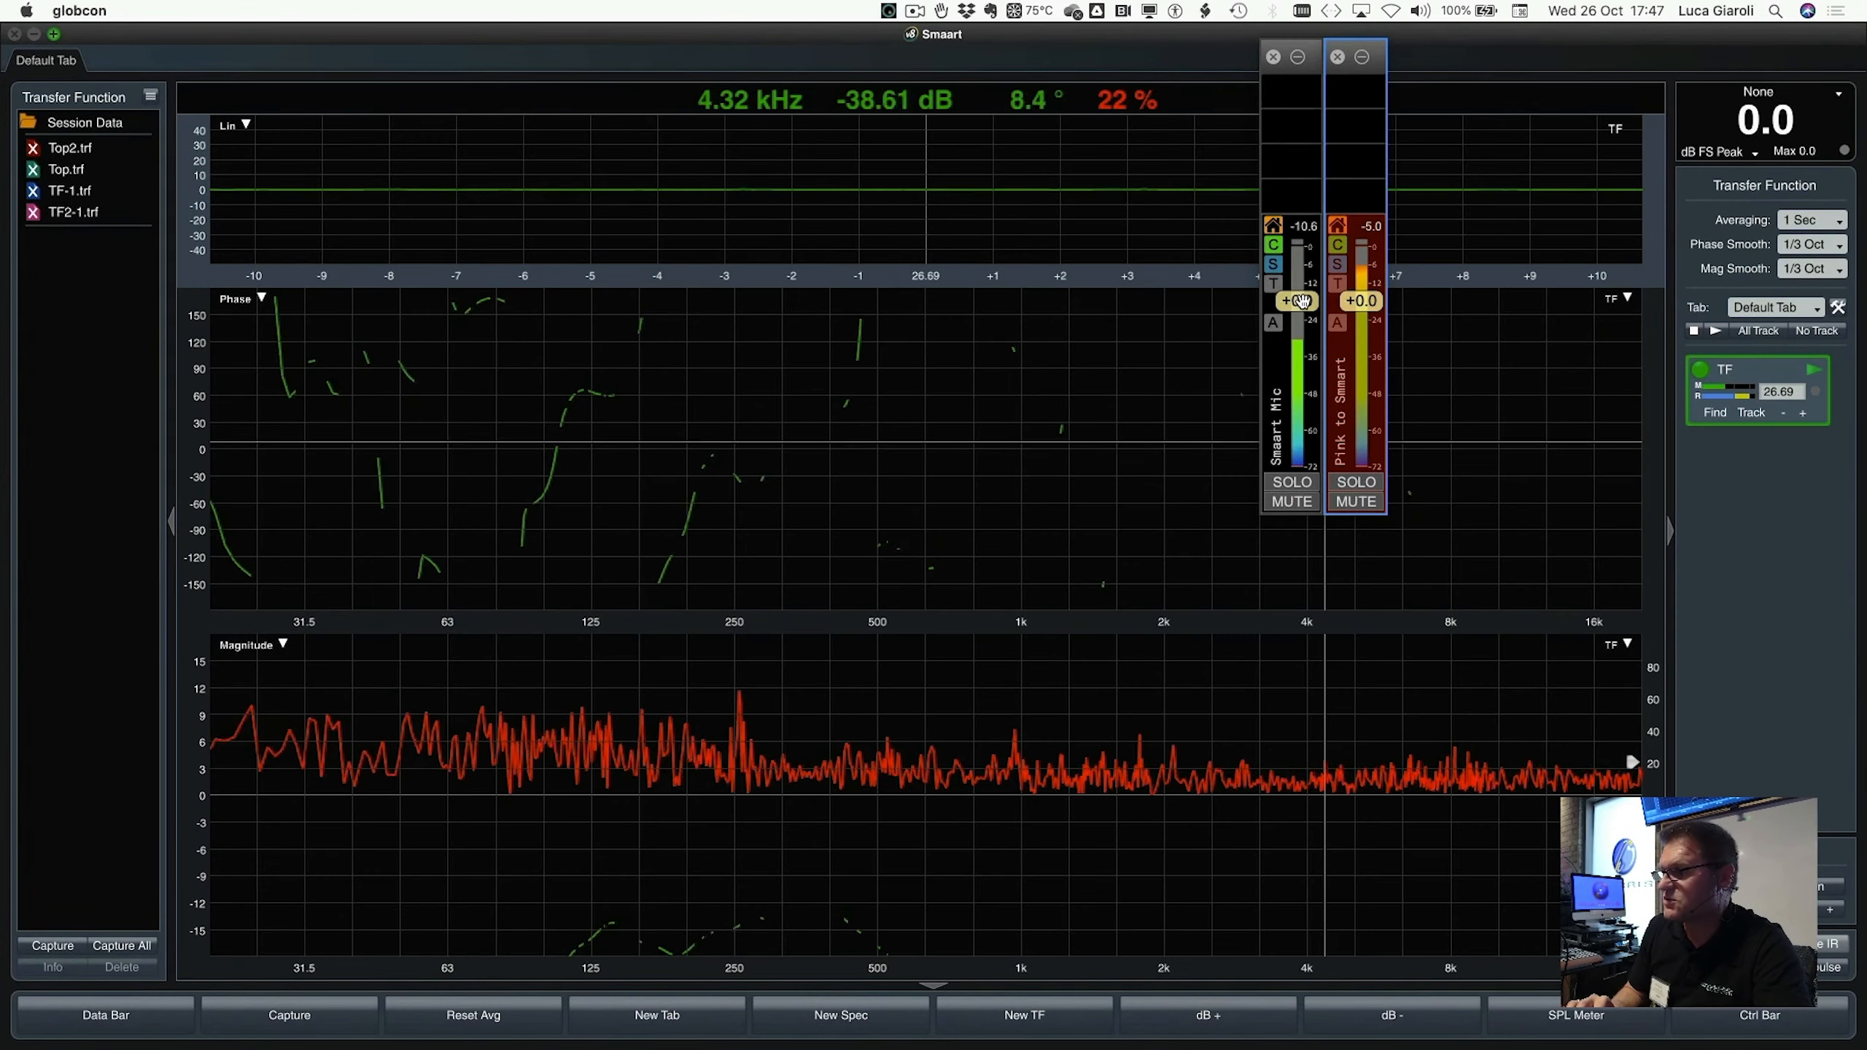
Lower the Pink to Smmart floating fader to about -9.3 dB and close both floating faders.
{"action": "left_click_drag", "start_coordinate": [1353, 298], "coordinate": [1356, 322]}
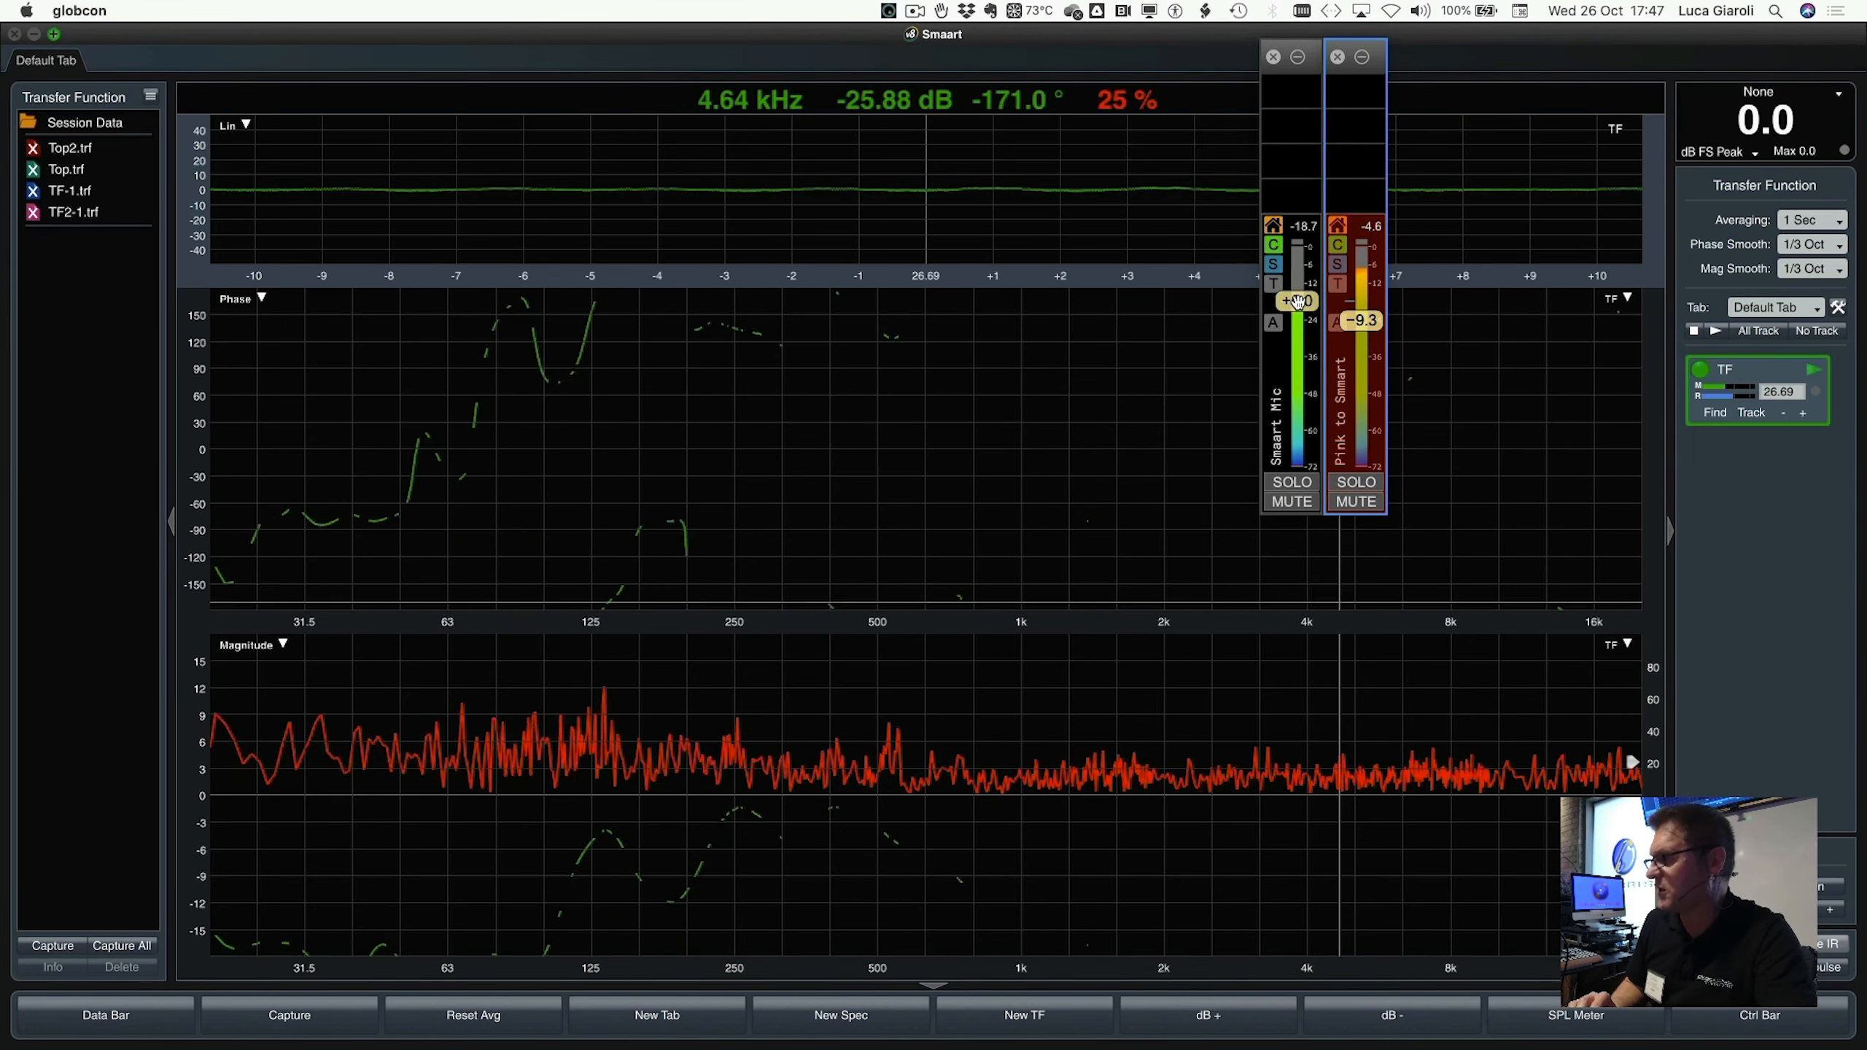
{"action": "left_click", "coordinate": [1273, 57]}
{"action": "left_click", "coordinate": [1337, 57]}
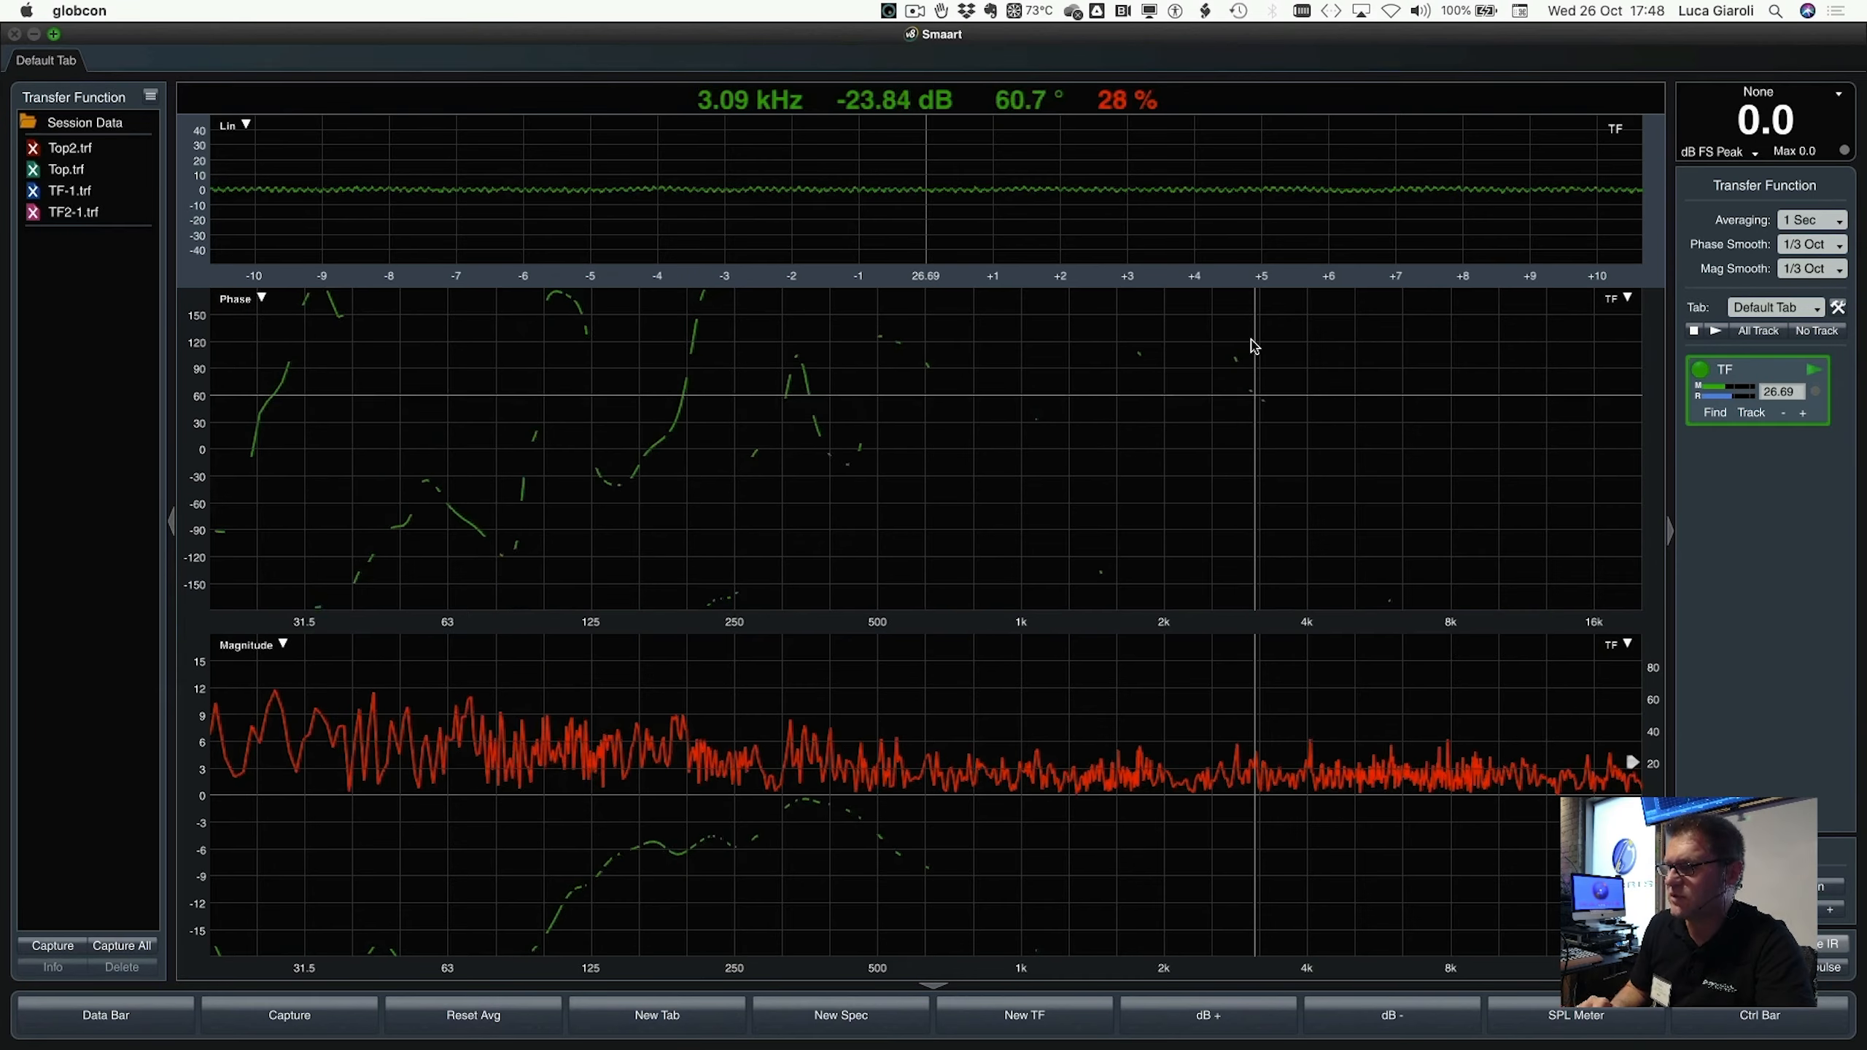
Back in globcon, set the Pink to Smmart channel's meter source to point F, after the fader.
{"action": "key", "text": "ctrl+Left"}
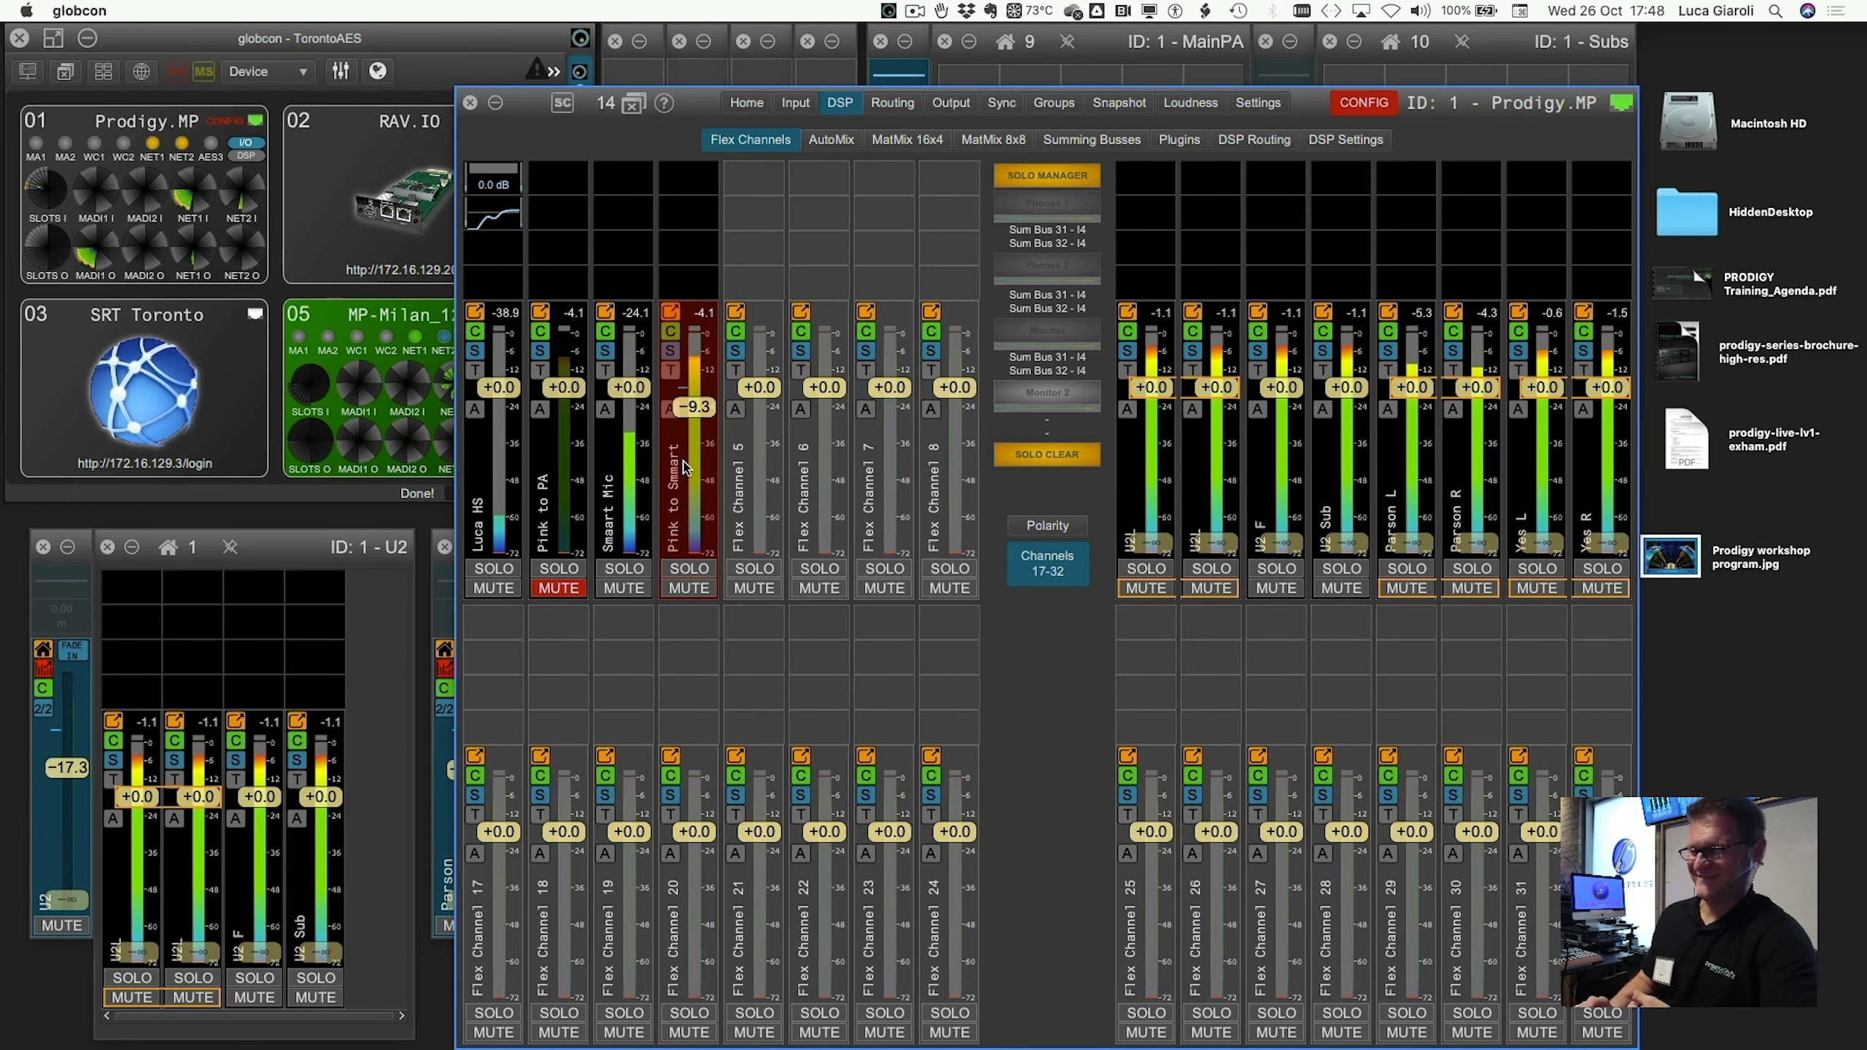
{"action": "right_click", "coordinate": [683, 465]}
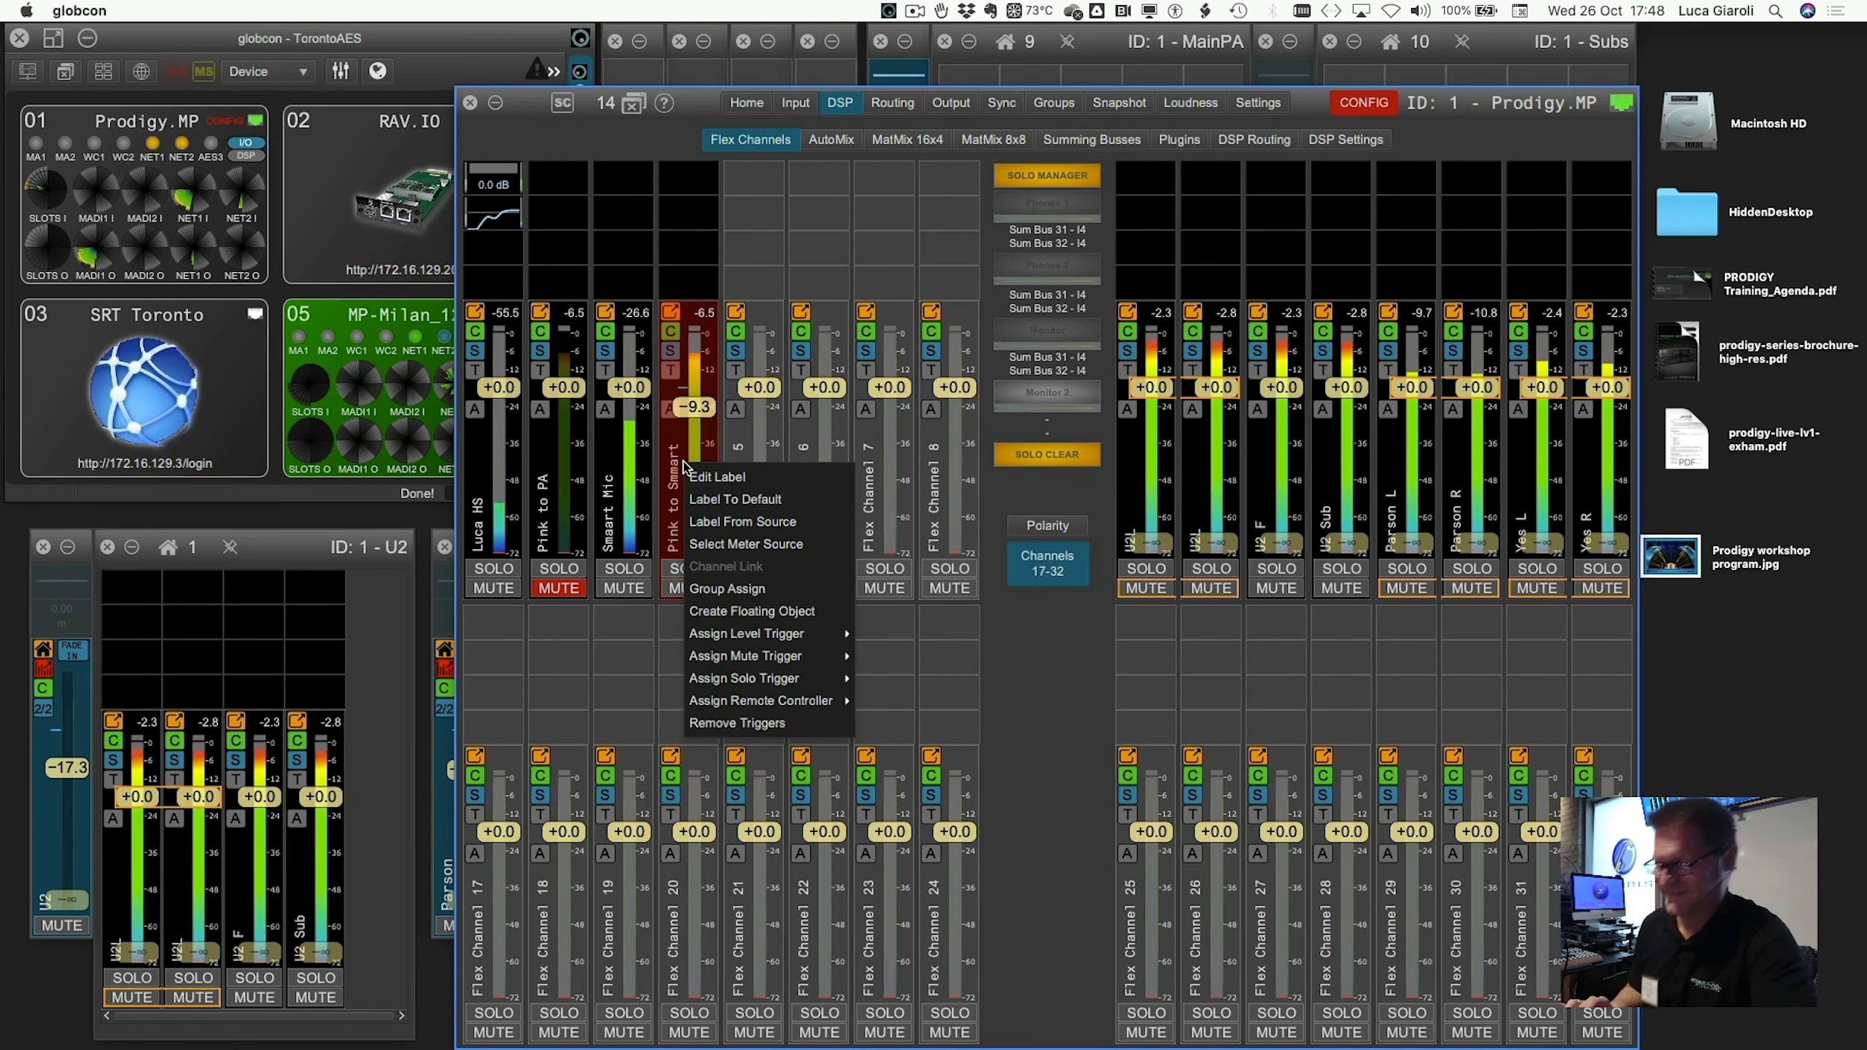
{"action": "left_click", "coordinate": [719, 545]}
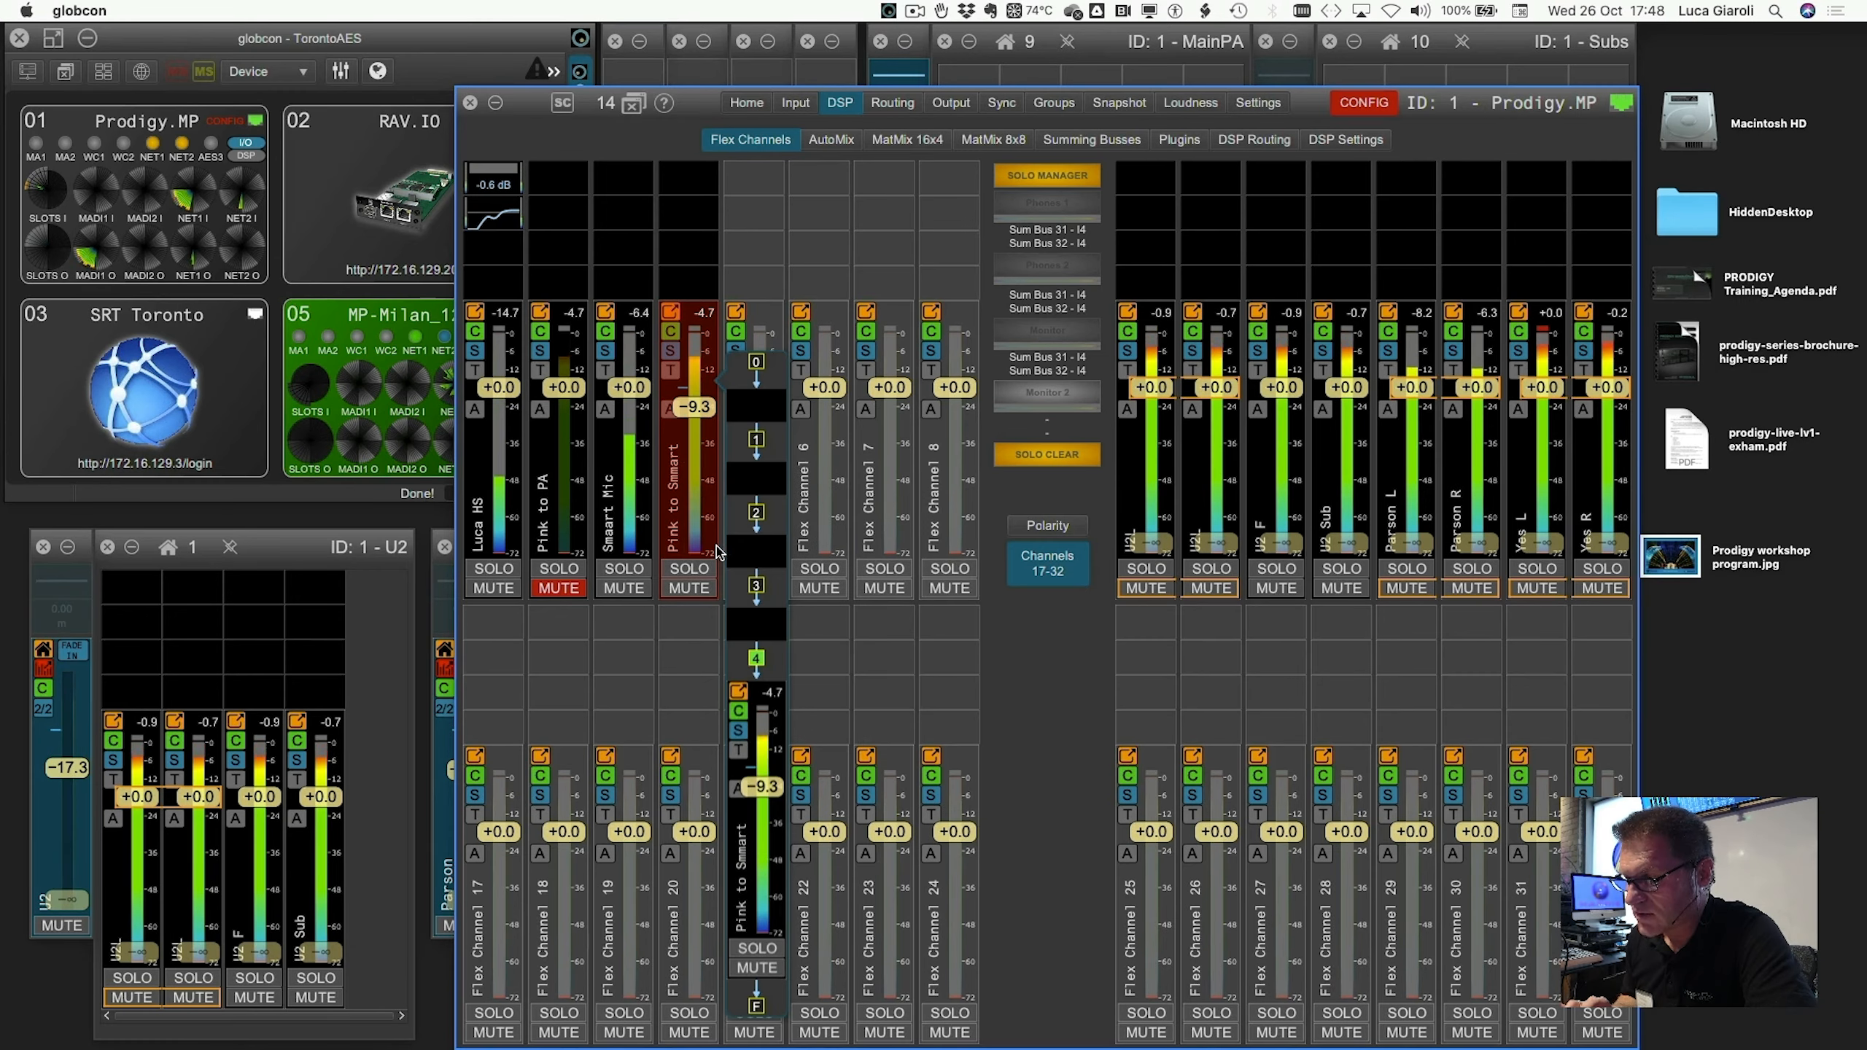
{"action": "left_click", "coordinate": [757, 1006]}
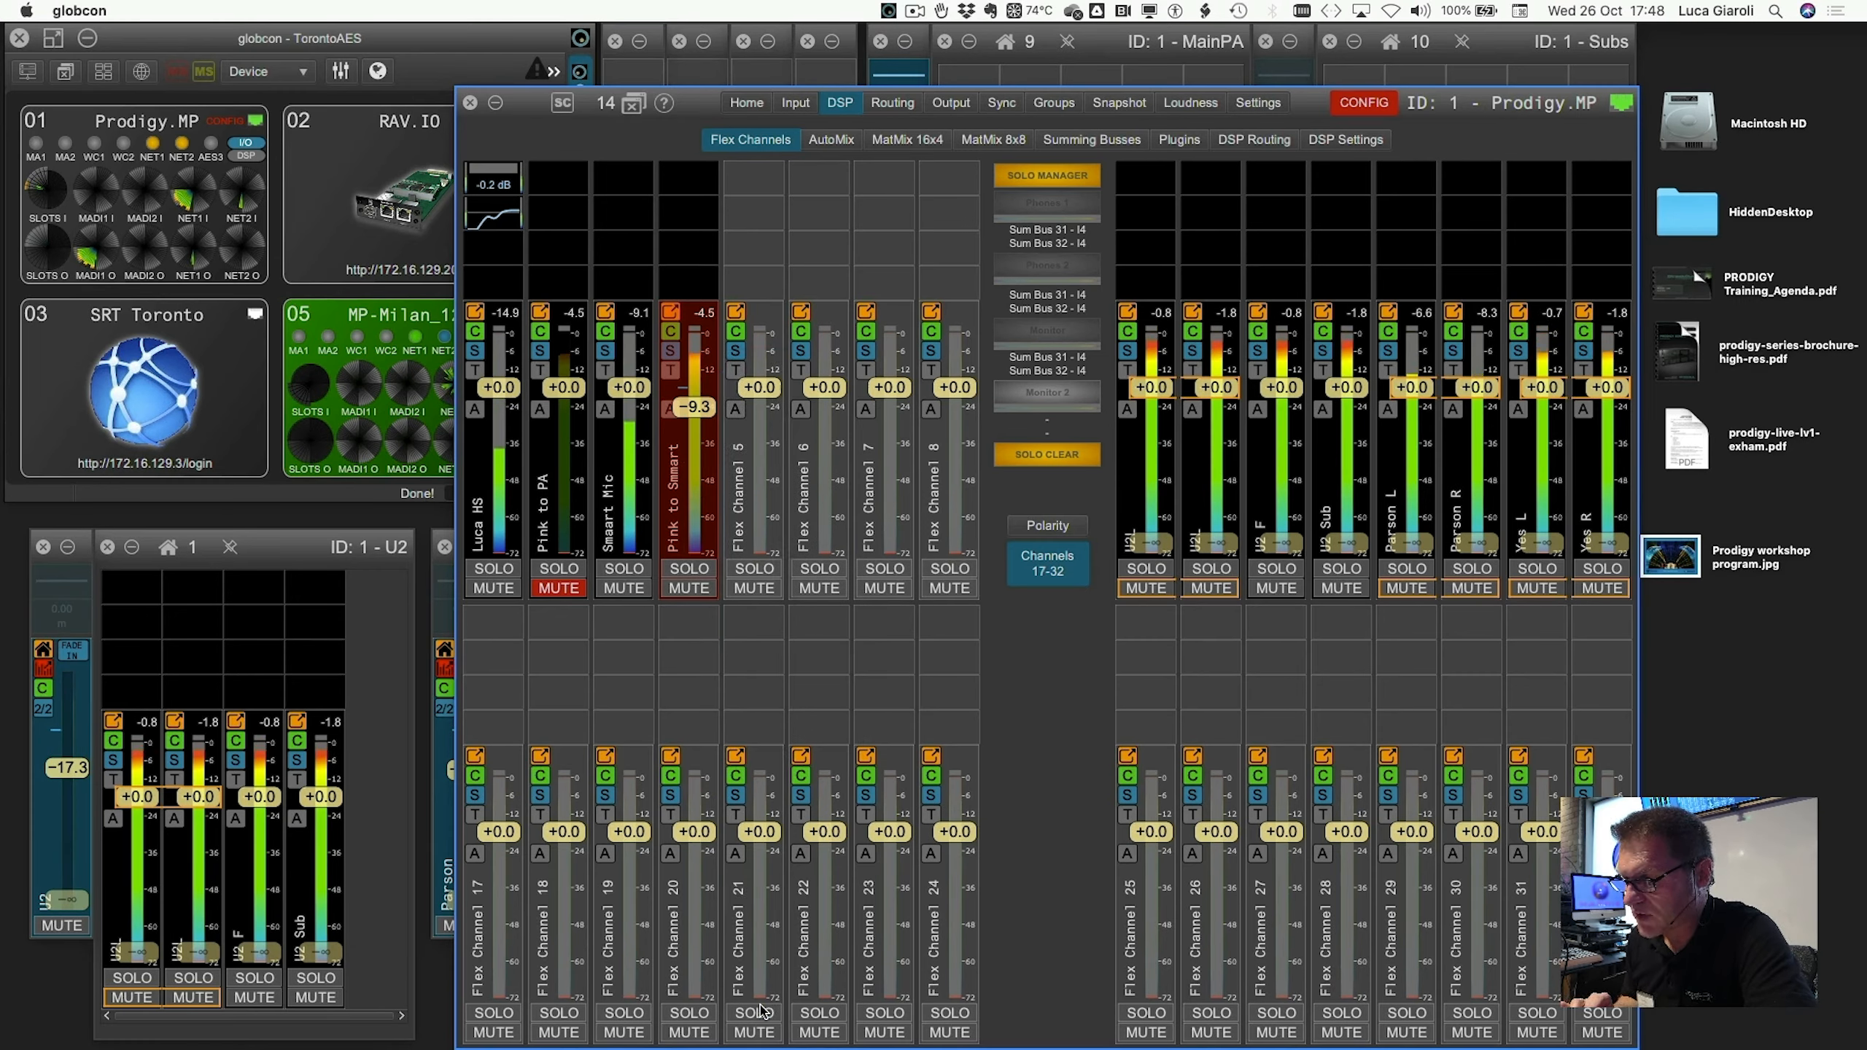
Set the Smaart Mic channel's meter source to point F and lower its fader to about -2.2 dB.
{"action": "right_click", "coordinate": [621, 444]}
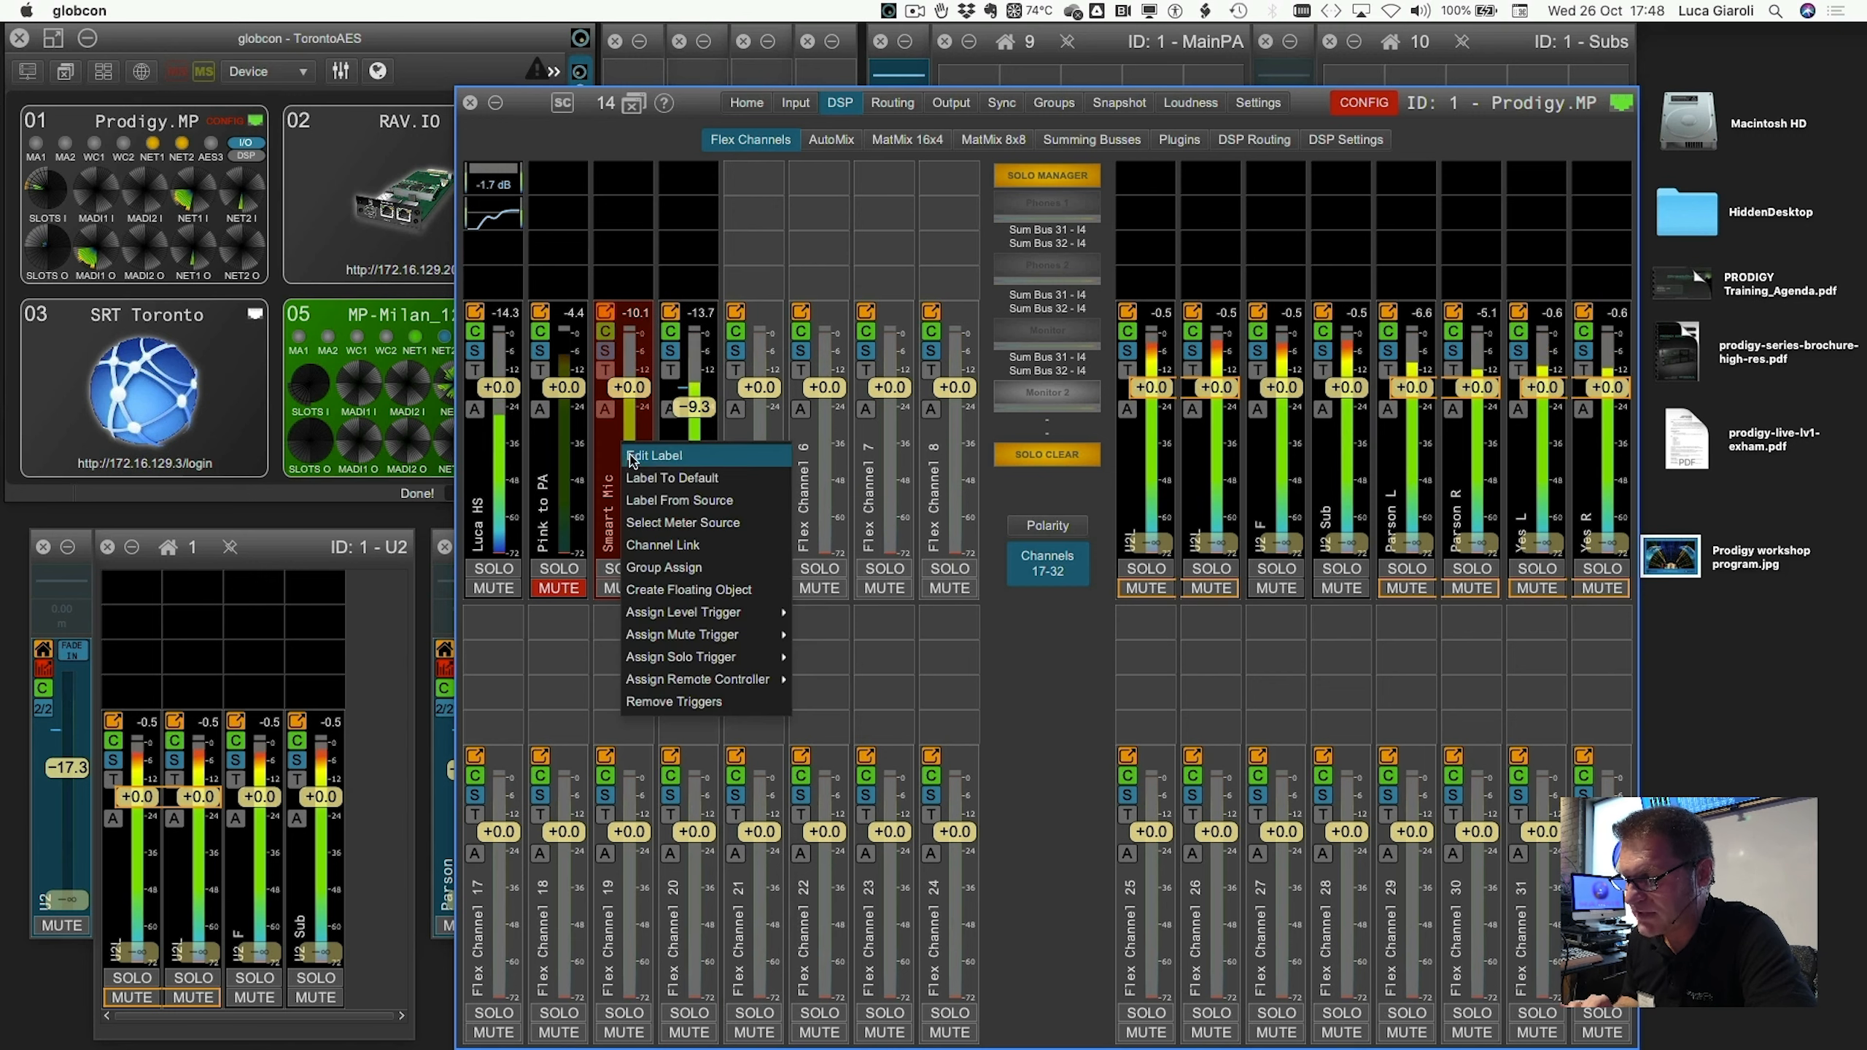
{"action": "left_click", "coordinate": [635, 523]}
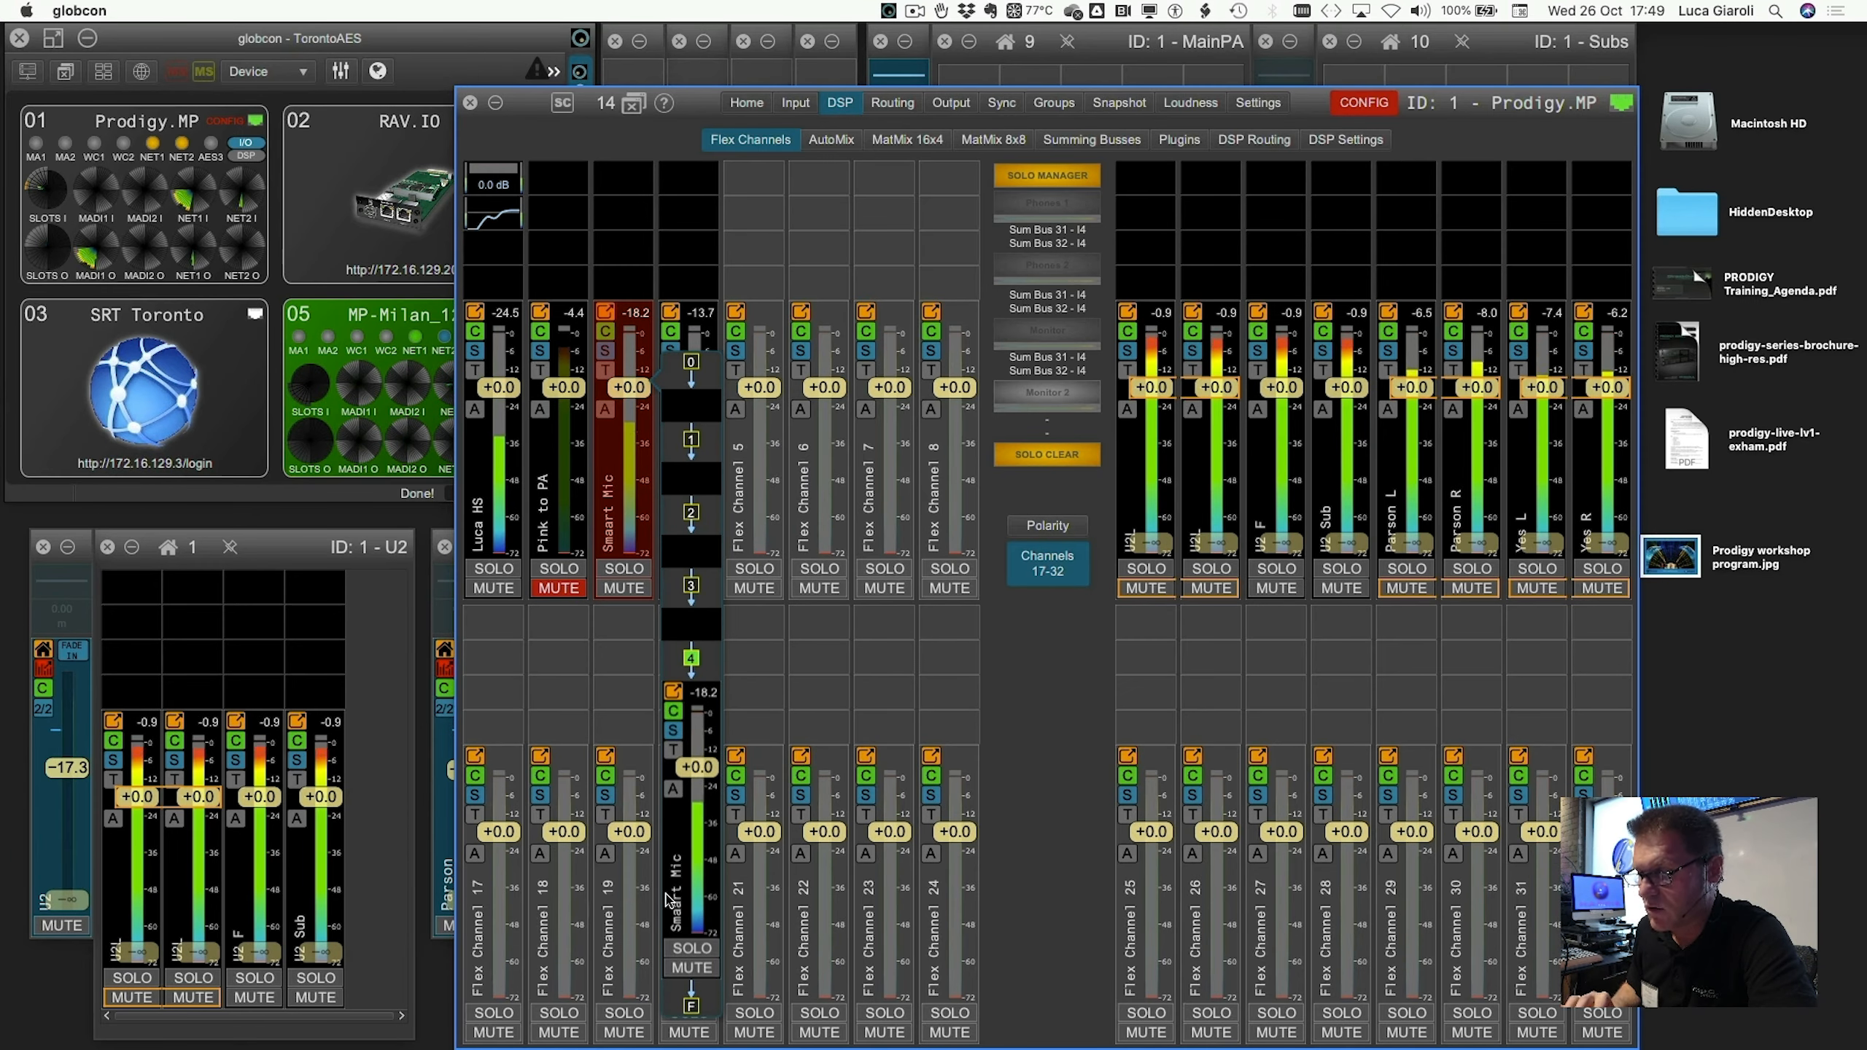
{"action": "left_click", "coordinate": [691, 1007]}
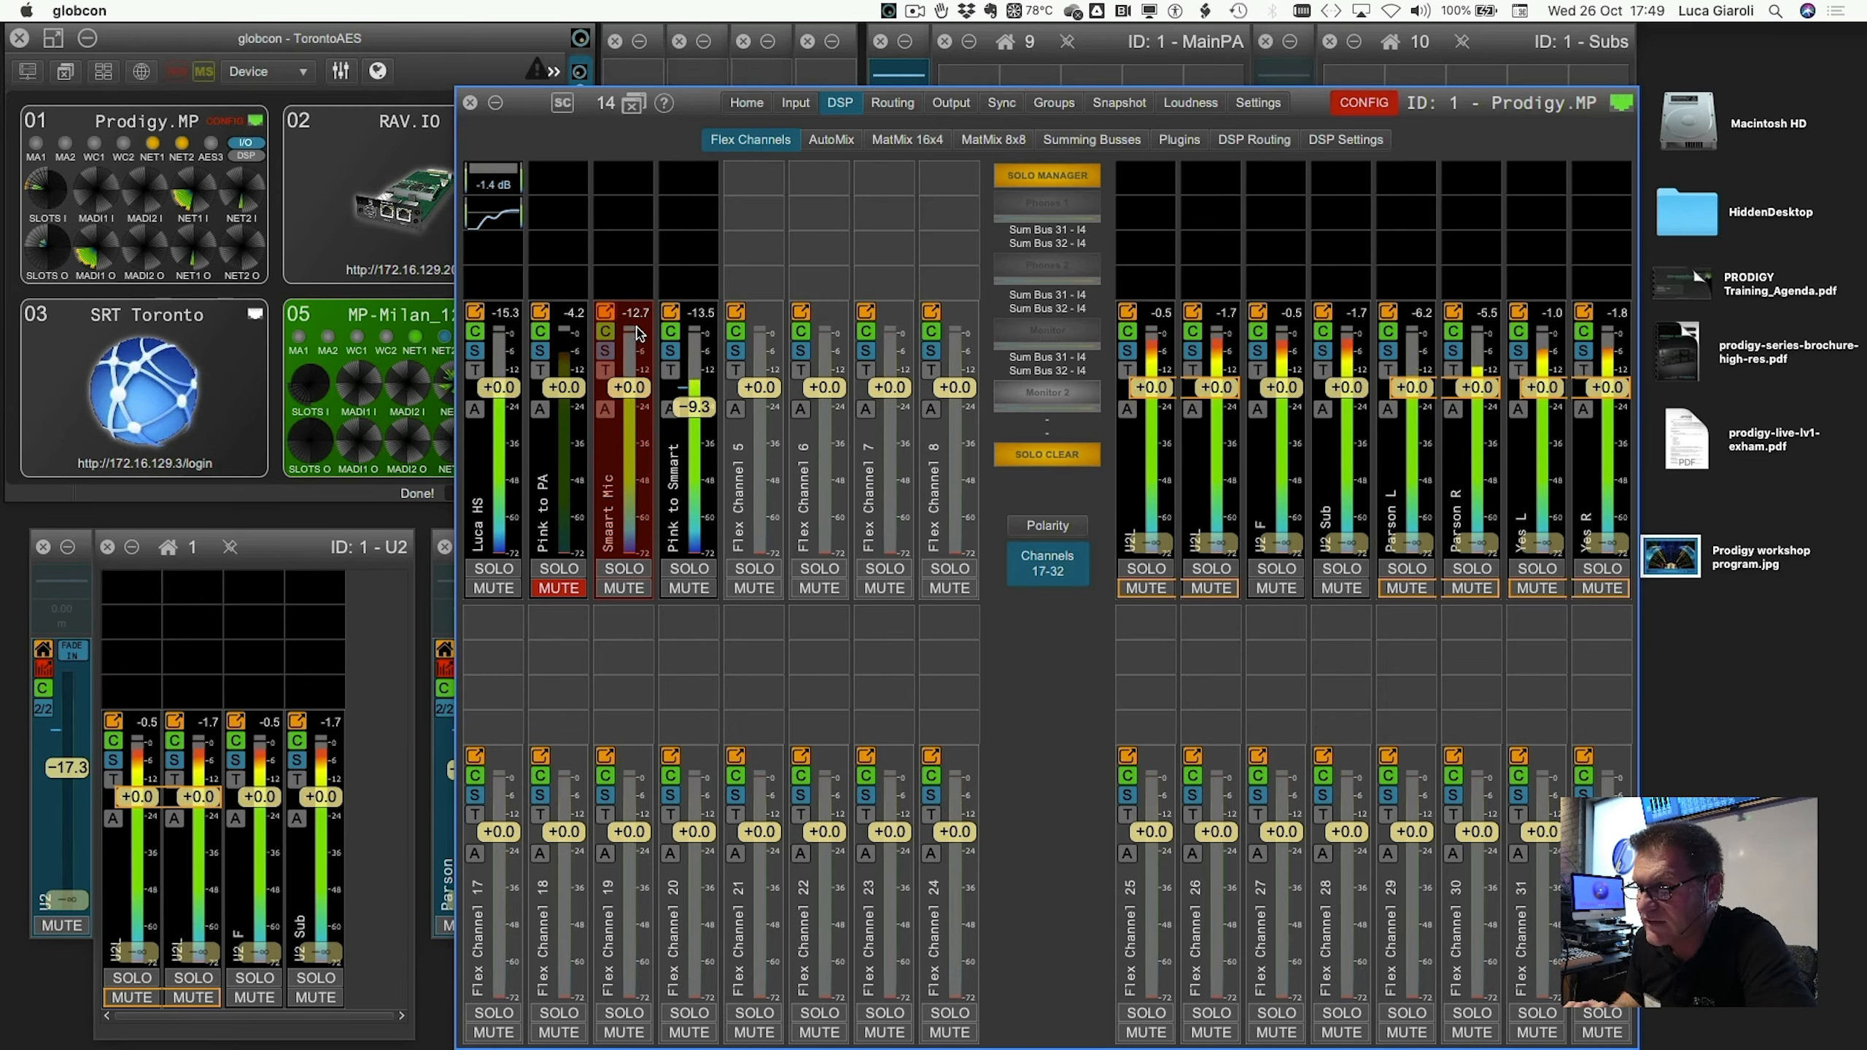
{"action": "mouse_move", "coordinate": [629, 387]}
{"action": "left_mouse_down"}
{"action": "mouse_move", "coordinate": [629, 499]}
{"action": "mouse_move", "coordinate": [628, 400]}
{"action": "left_mouse_up"}
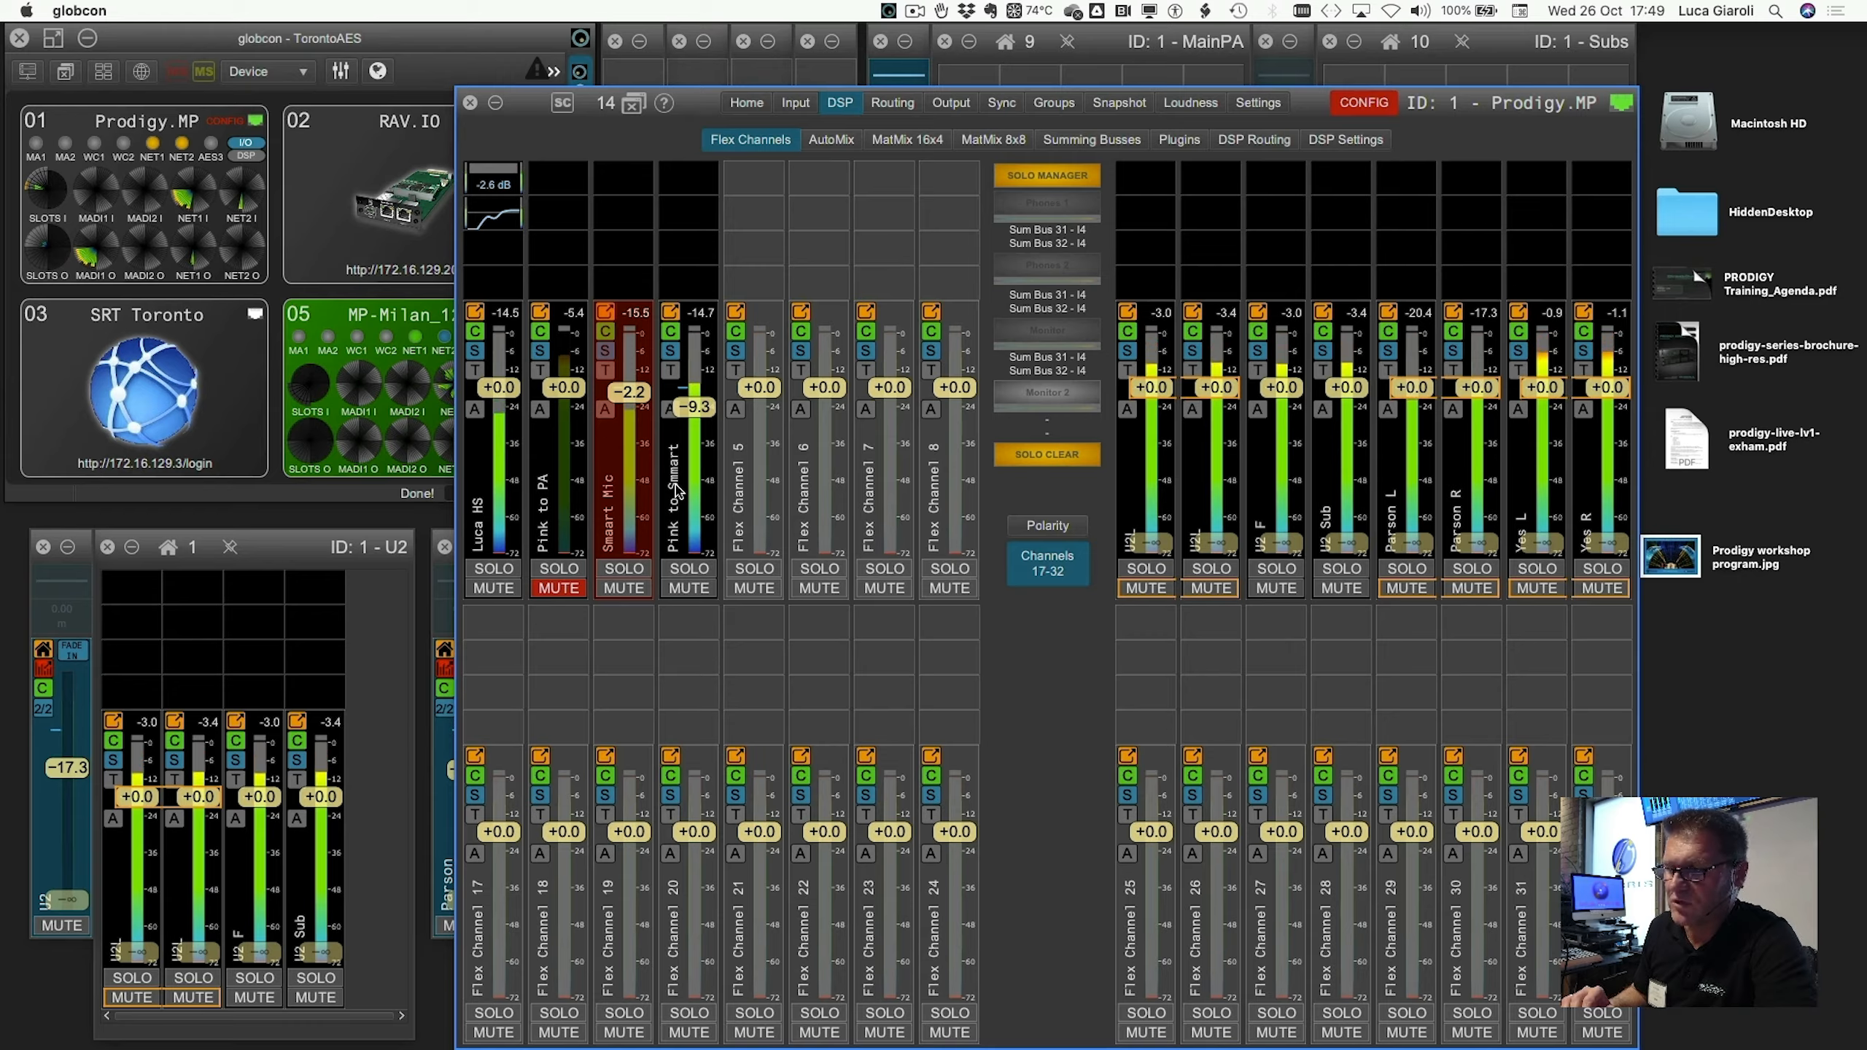
Pull the Pink to PA fader fully down, unmute the channel and raise its fader to about -9.6 dB.
{"action": "left_click_drag", "start_coordinate": [565, 389], "coordinate": [569, 642]}
{"action": "left_click", "coordinate": [566, 594]}
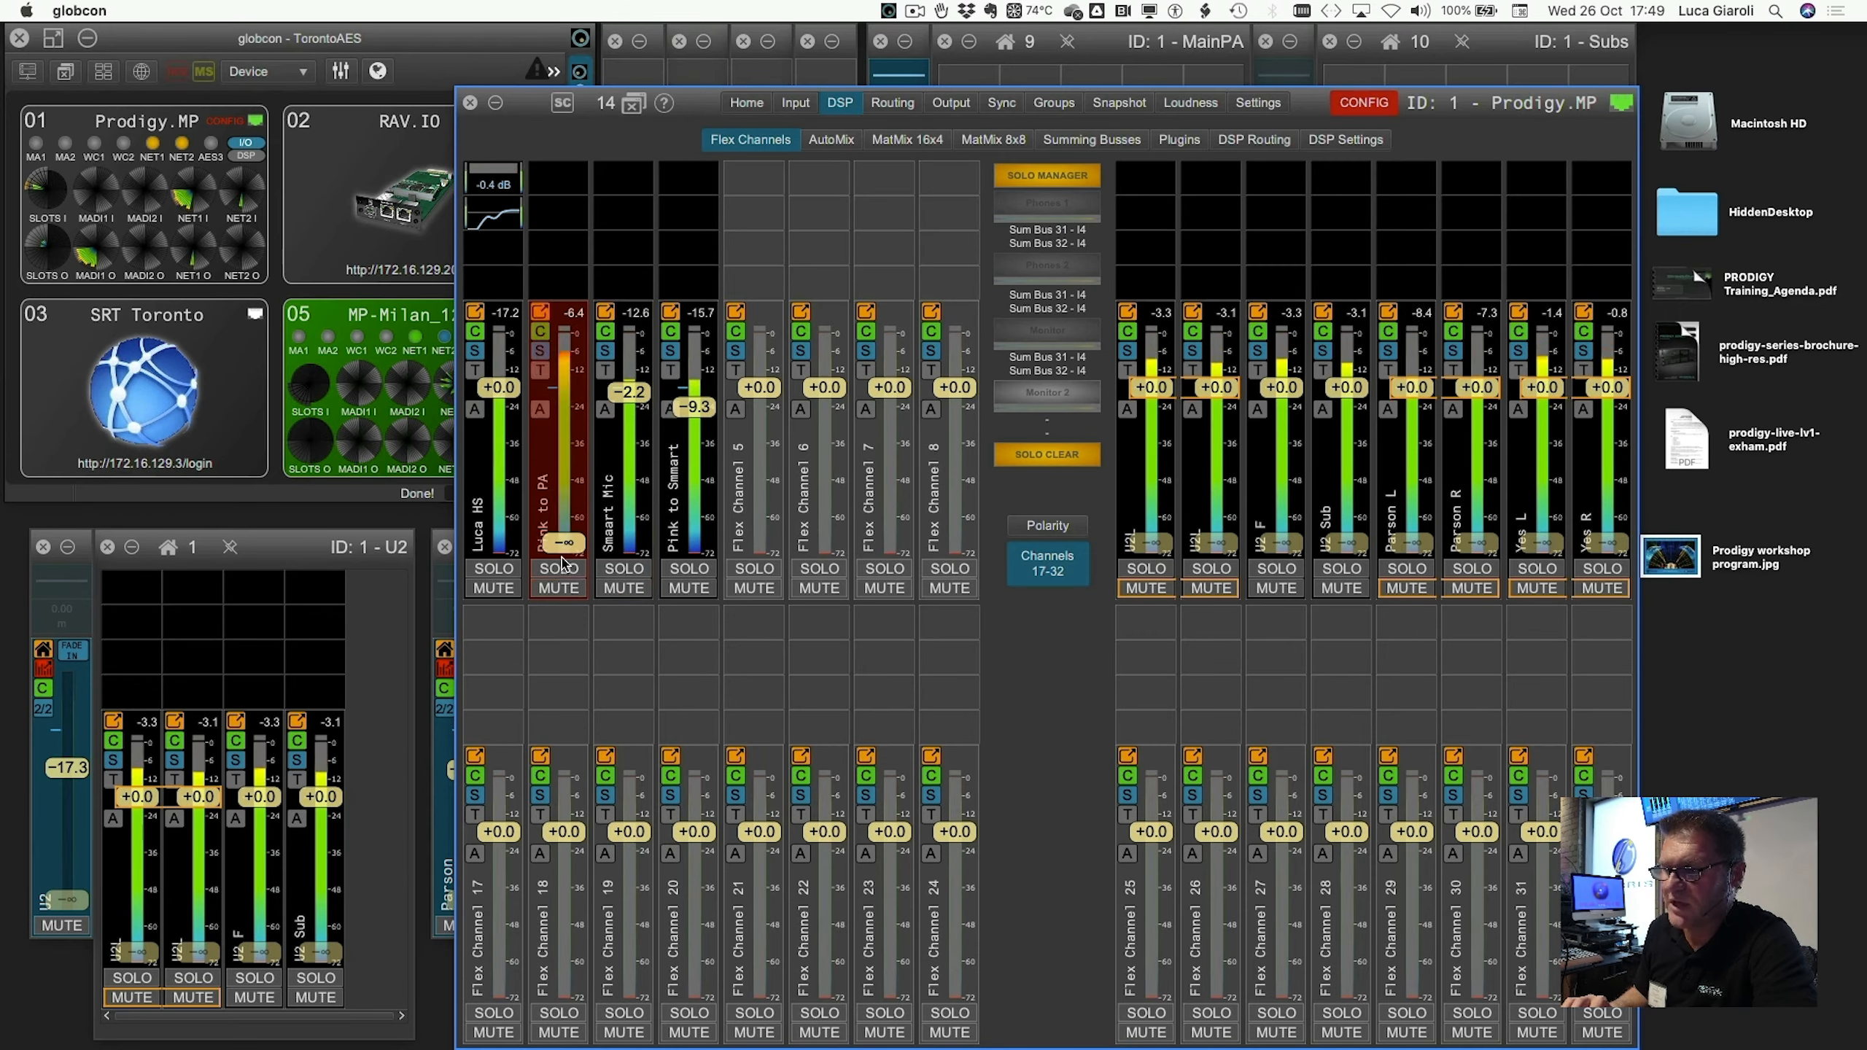
{"action": "mouse_move", "coordinate": [564, 542]}
{"action": "left_mouse_down"}
{"action": "mouse_move", "coordinate": [553, 427]}
{"action": "mouse_move", "coordinate": [541, 566]}
{"action": "left_mouse_up"}
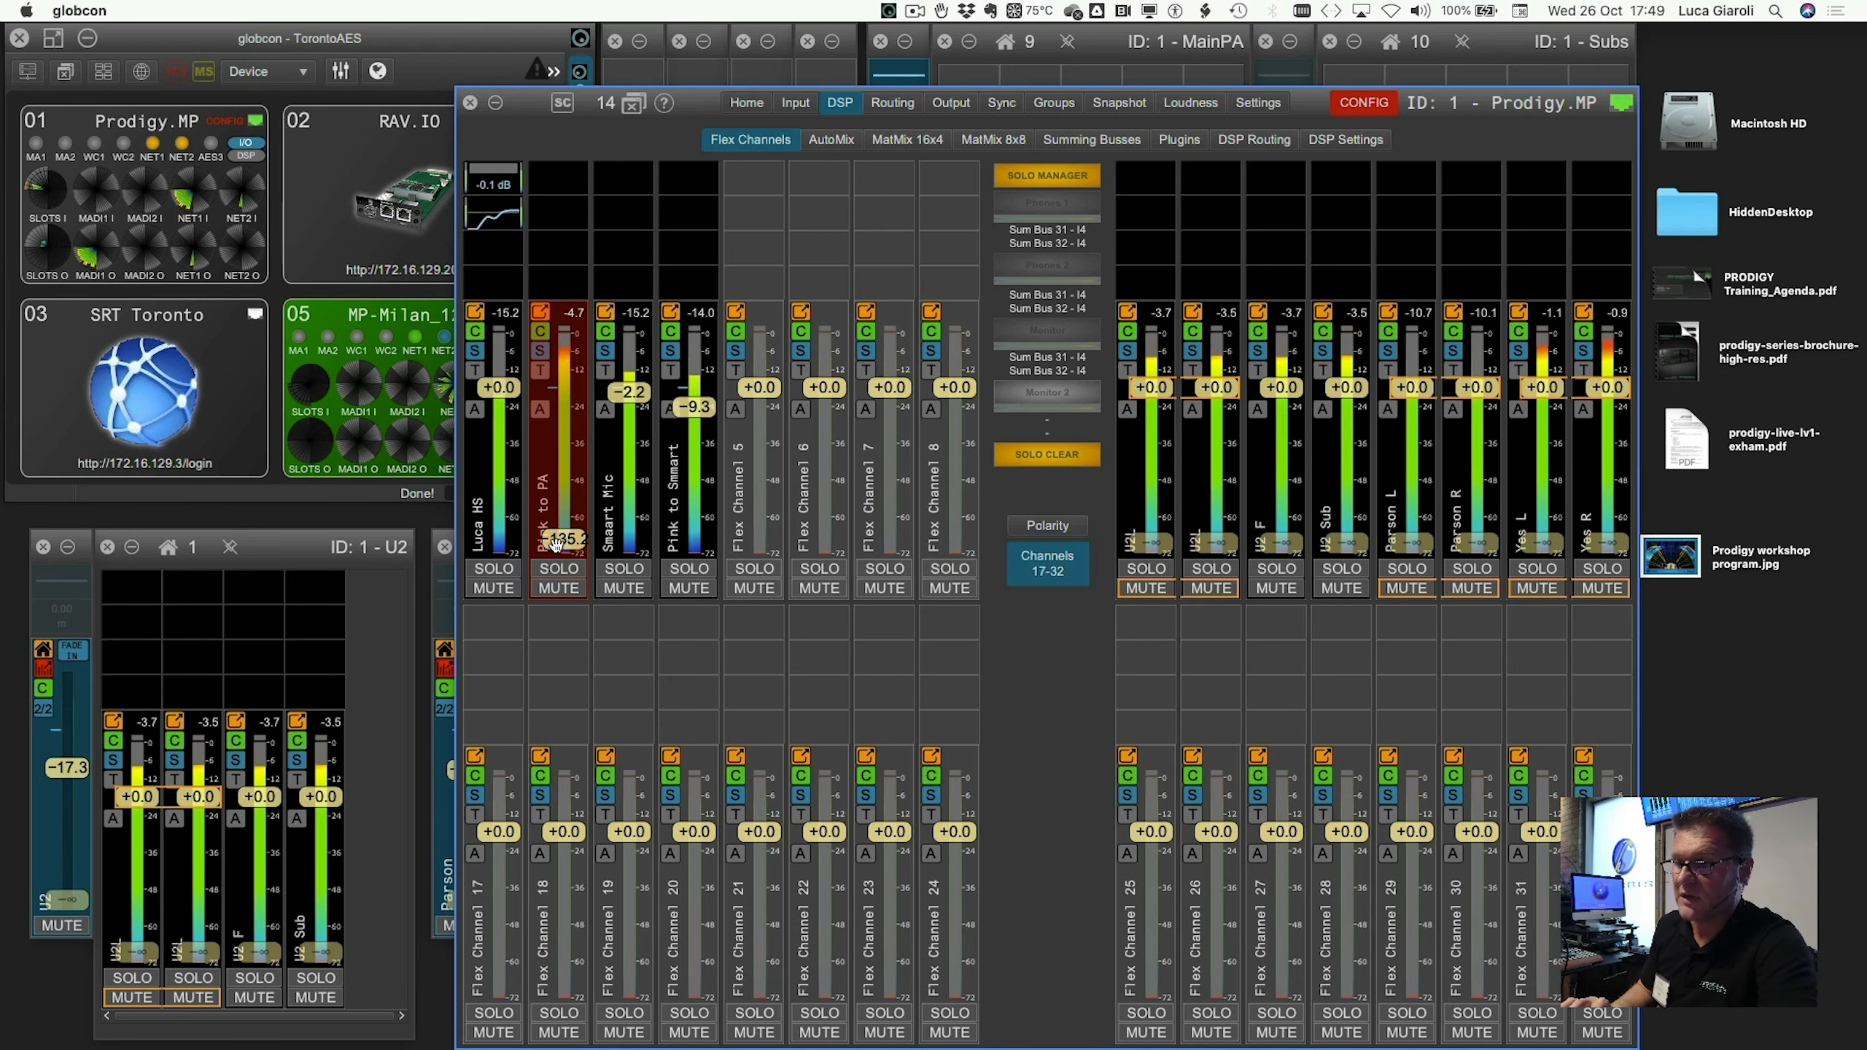
{"action": "left_click_drag", "start_coordinate": [557, 540], "coordinate": [558, 408]}
Mute the headset mic on Flex Channel 1 and use Smaart's Delay Finder to find and insert the TF measurement delay.
{"action": "left_click", "coordinate": [491, 588]}
{"action": "key", "text": "super+Tab"}
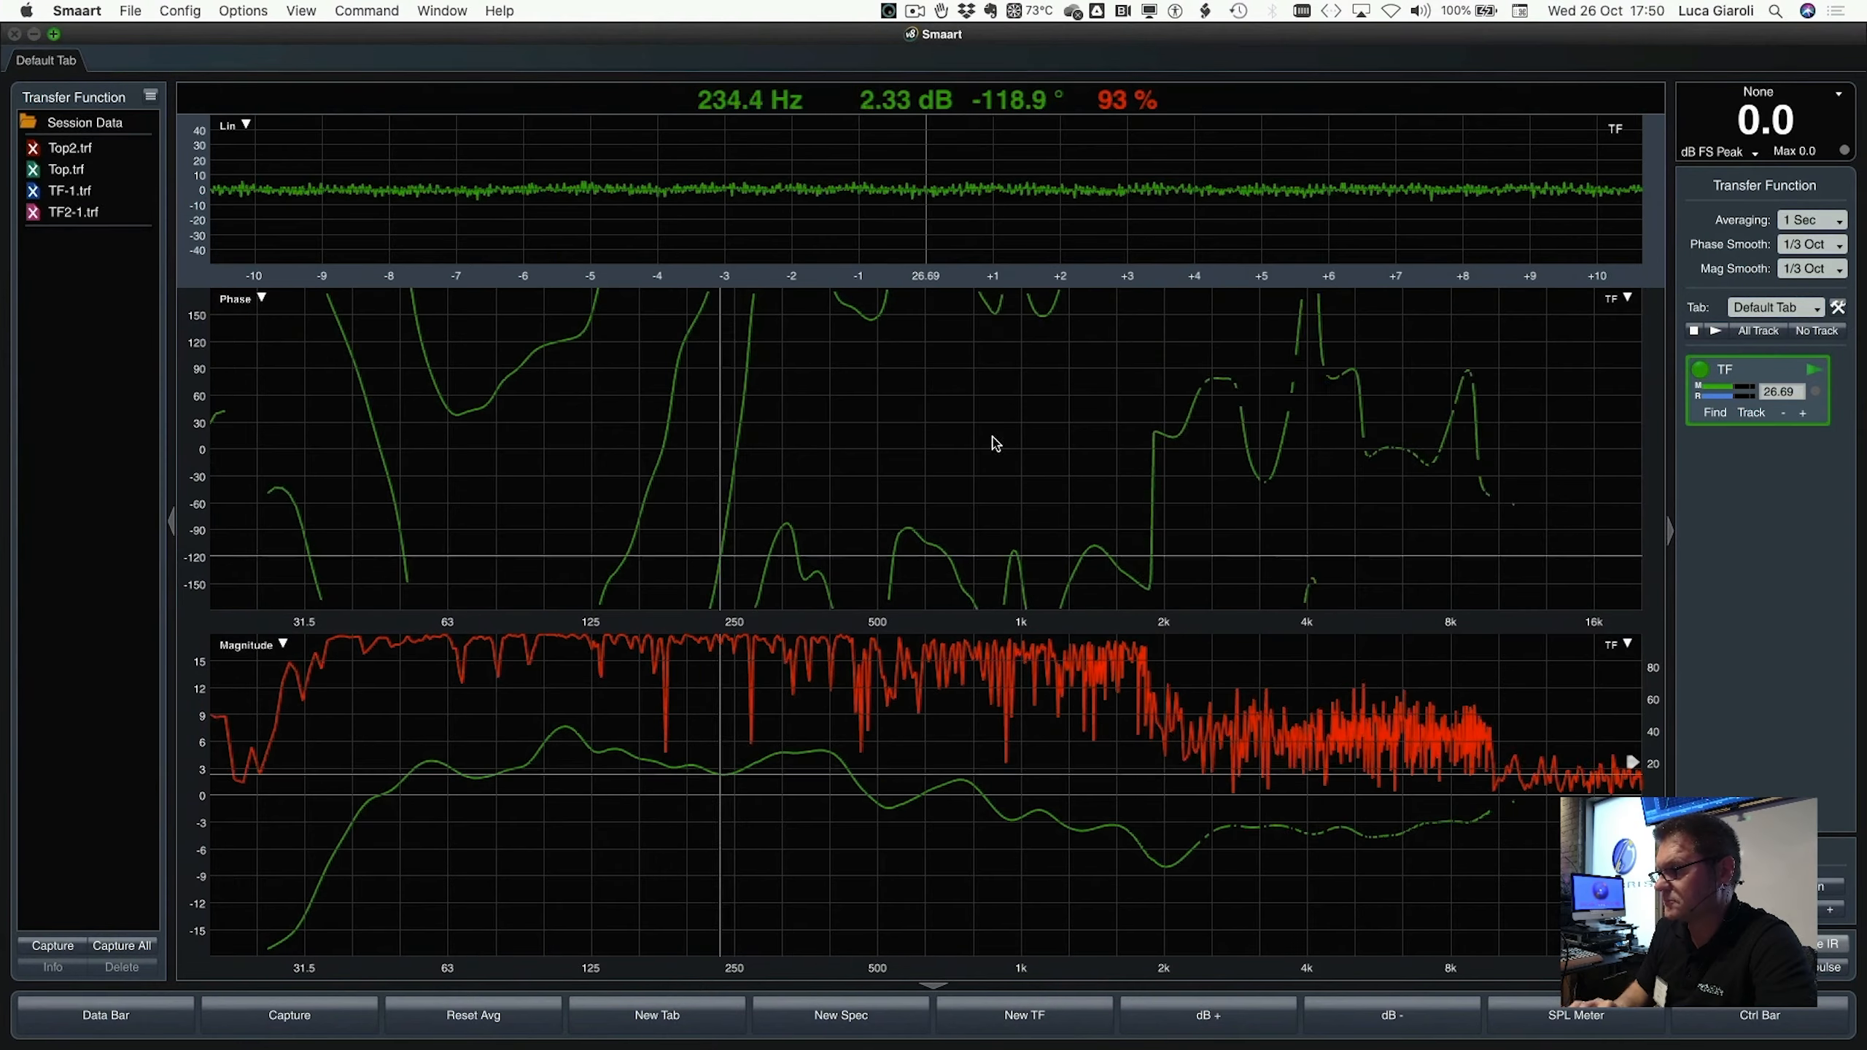
{"action": "left_click", "coordinate": [1719, 413]}
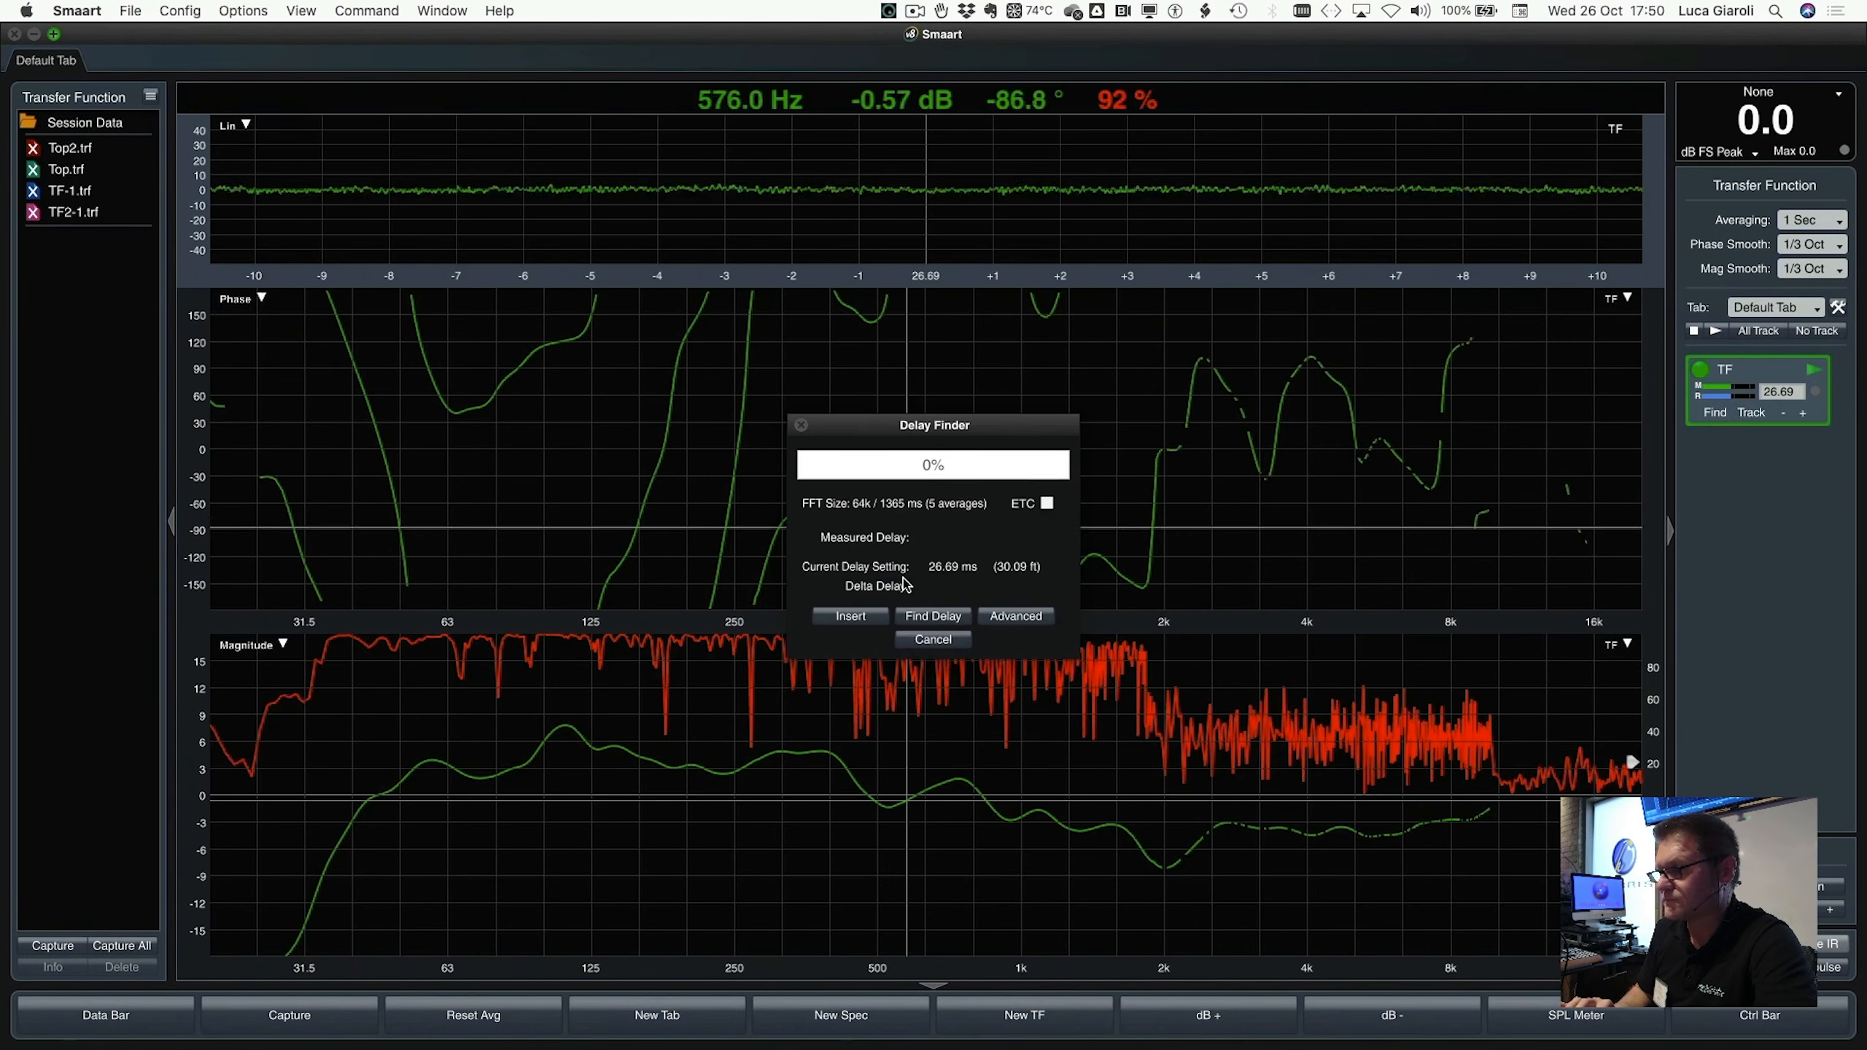
{"action": "left_click", "coordinate": [857, 622]}
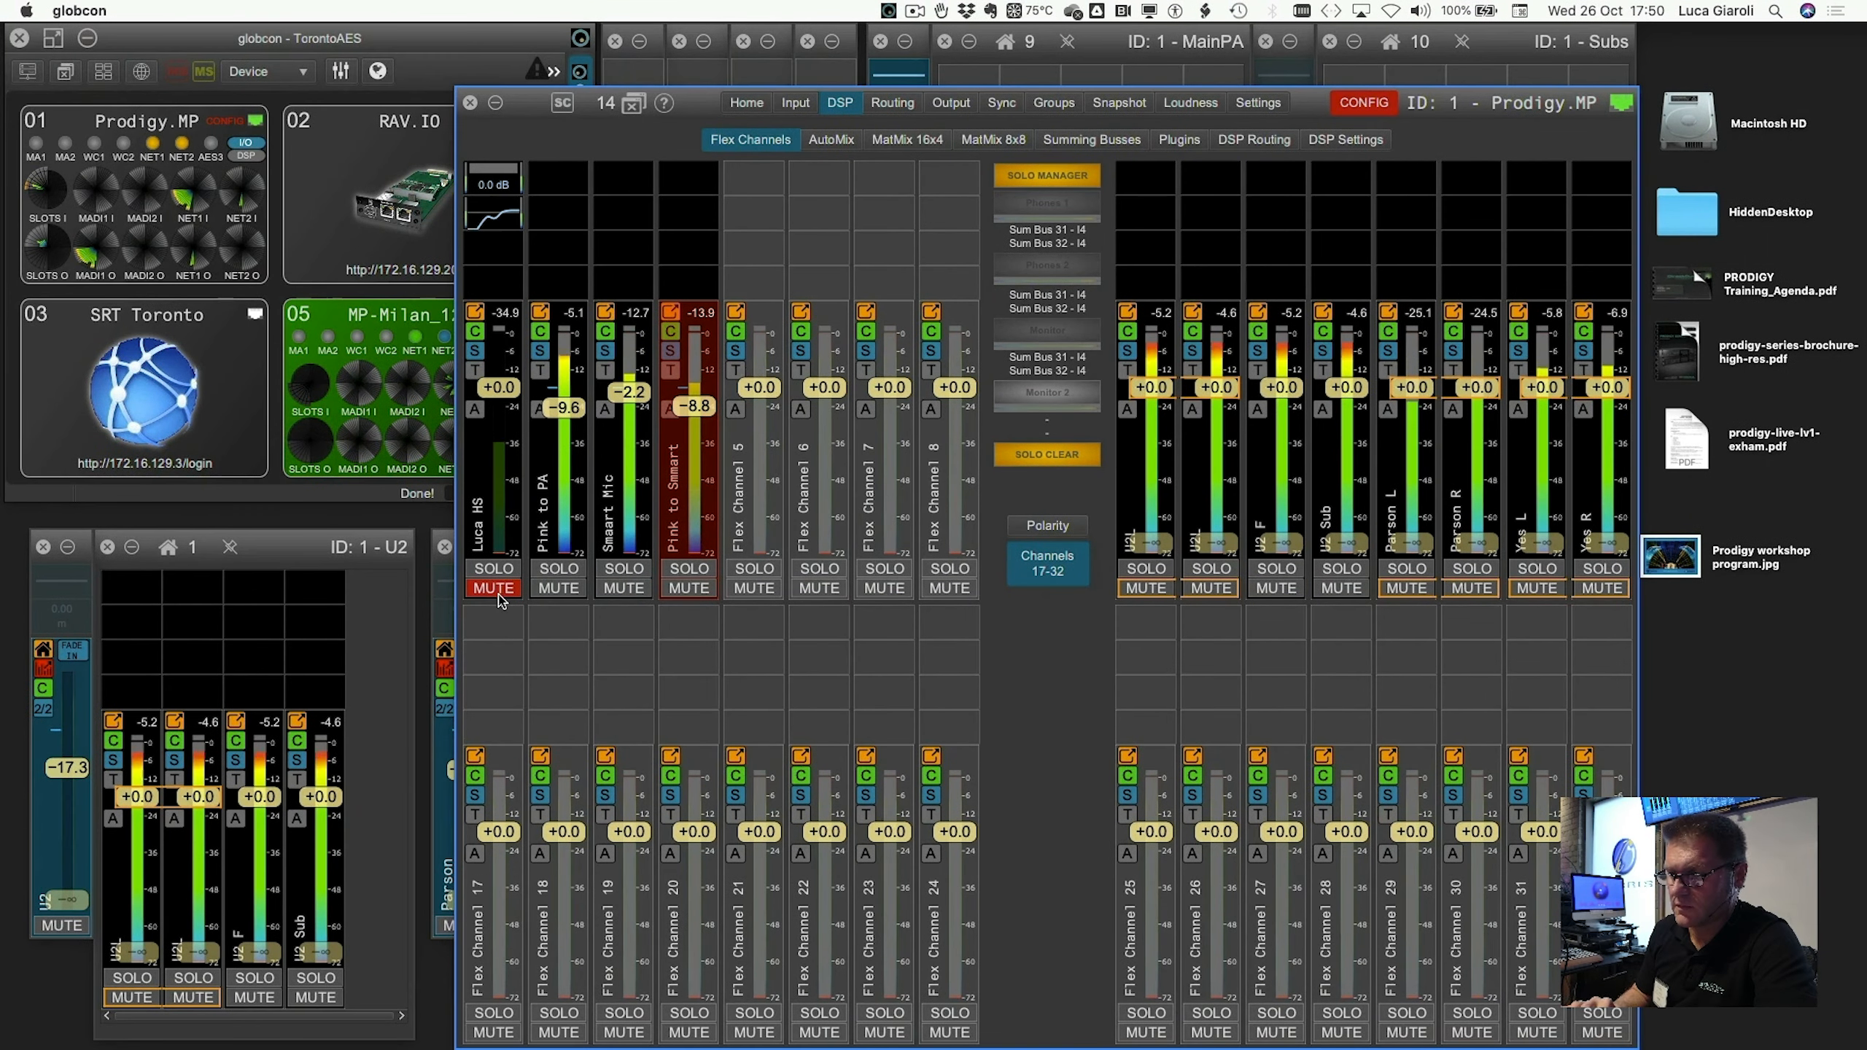
In globcon, unmute the headset mic on Flex Channel 1 and mute the Pink to PA channel.
{"action": "left_click", "coordinate": [497, 592]}
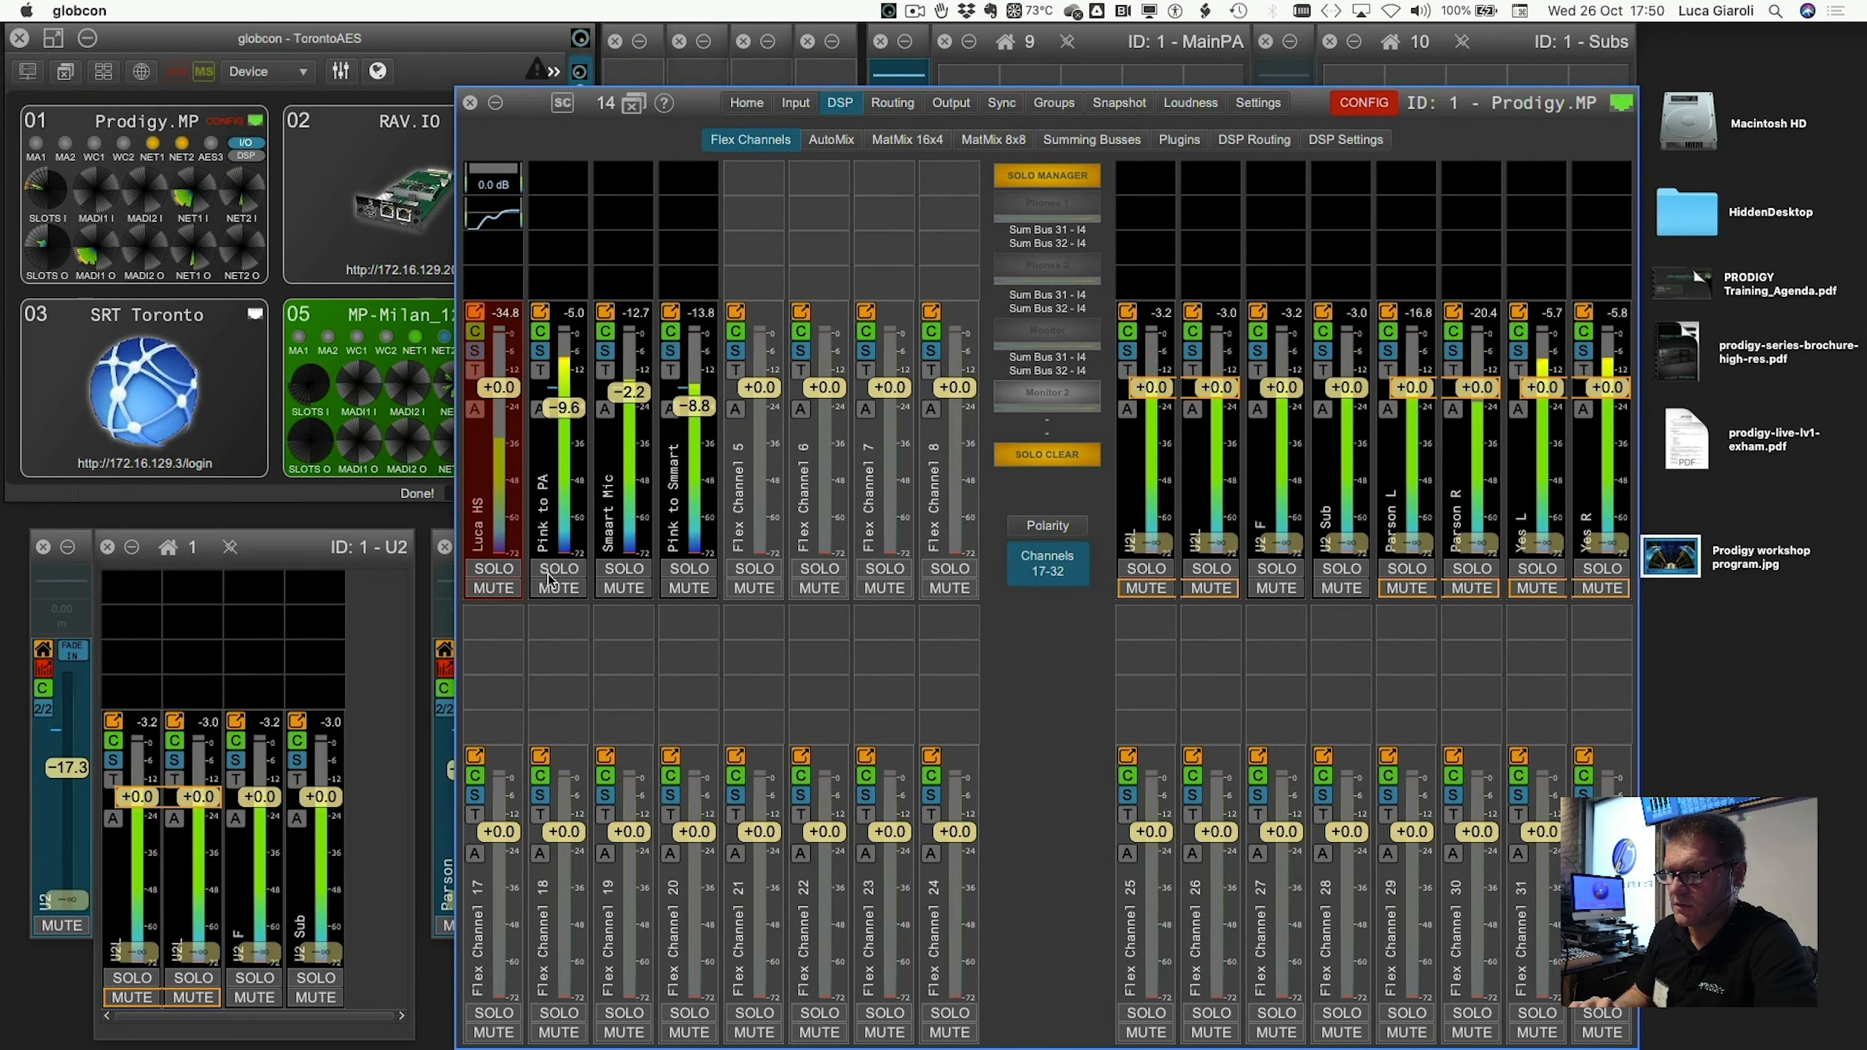
{"action": "left_click", "coordinate": [567, 587]}
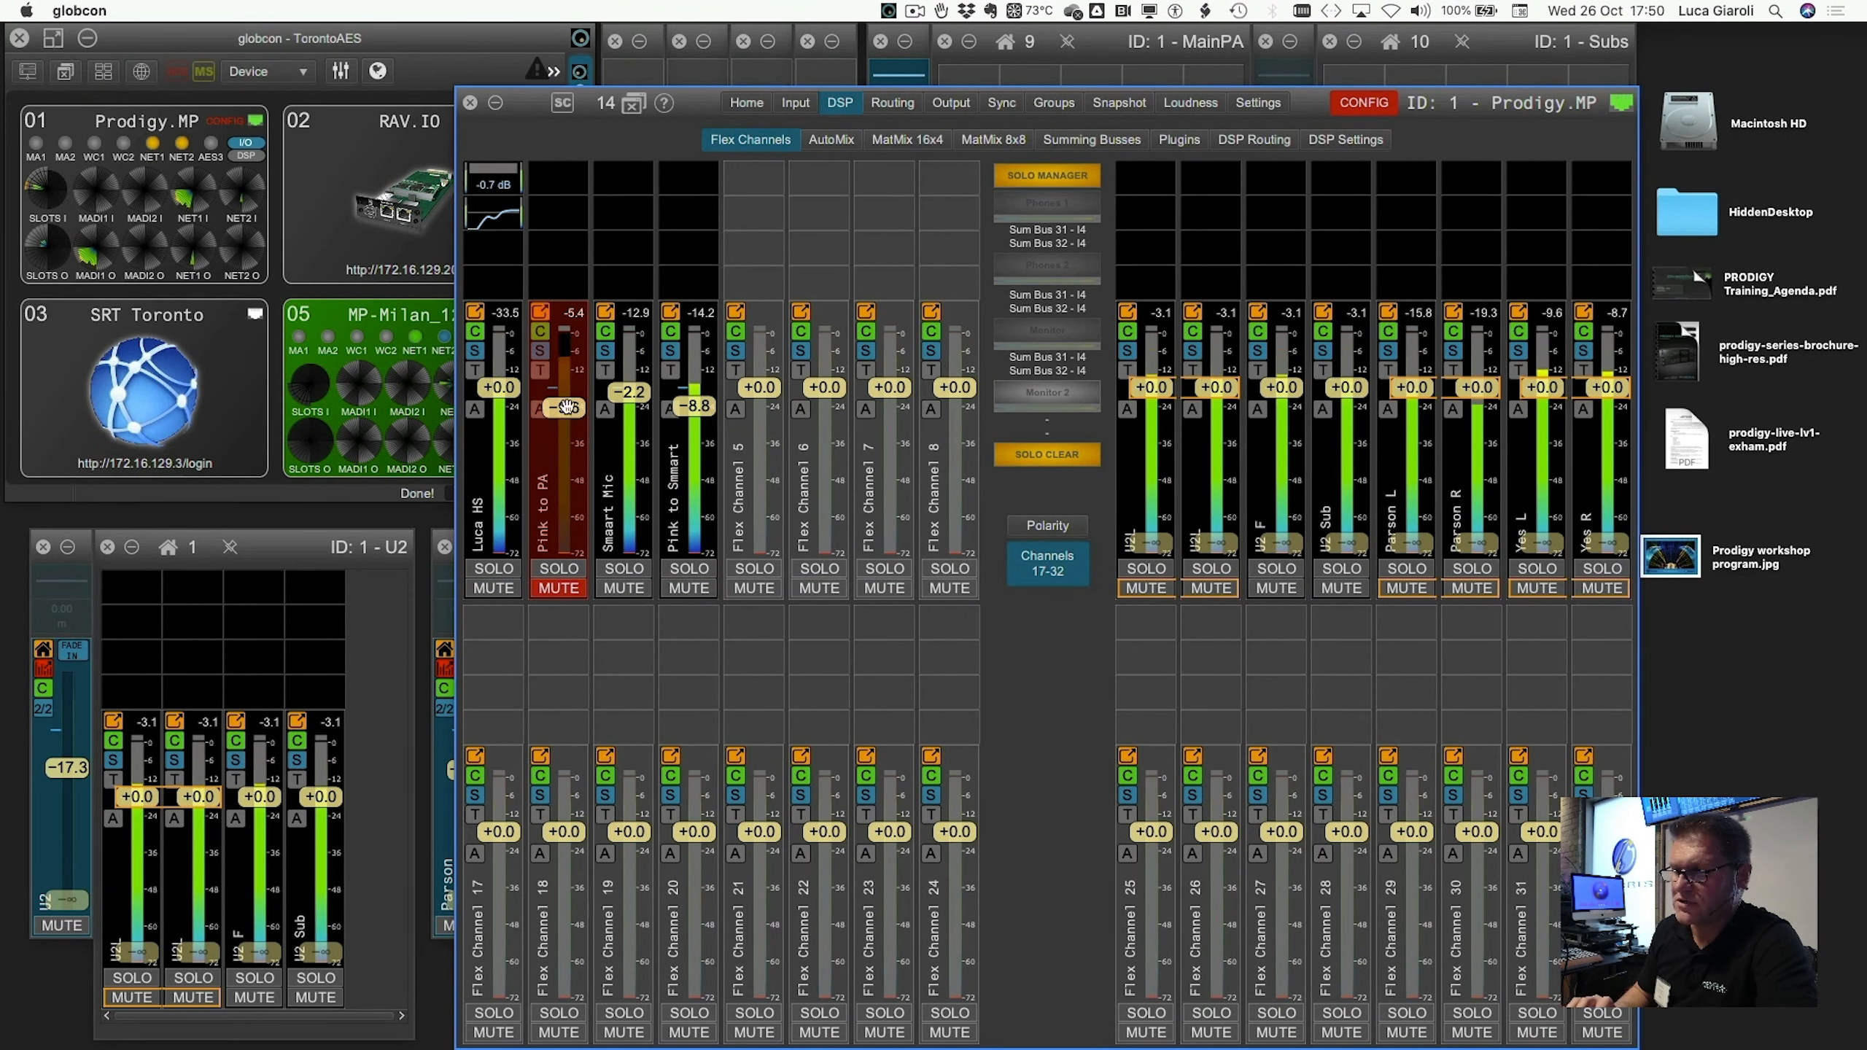
Open the Pink to PA, Smaart Mic and Pink to Smaart channels as separate floating faders and close the Prodigy.MP device window.
{"action": "left_click", "coordinate": [541, 317]}
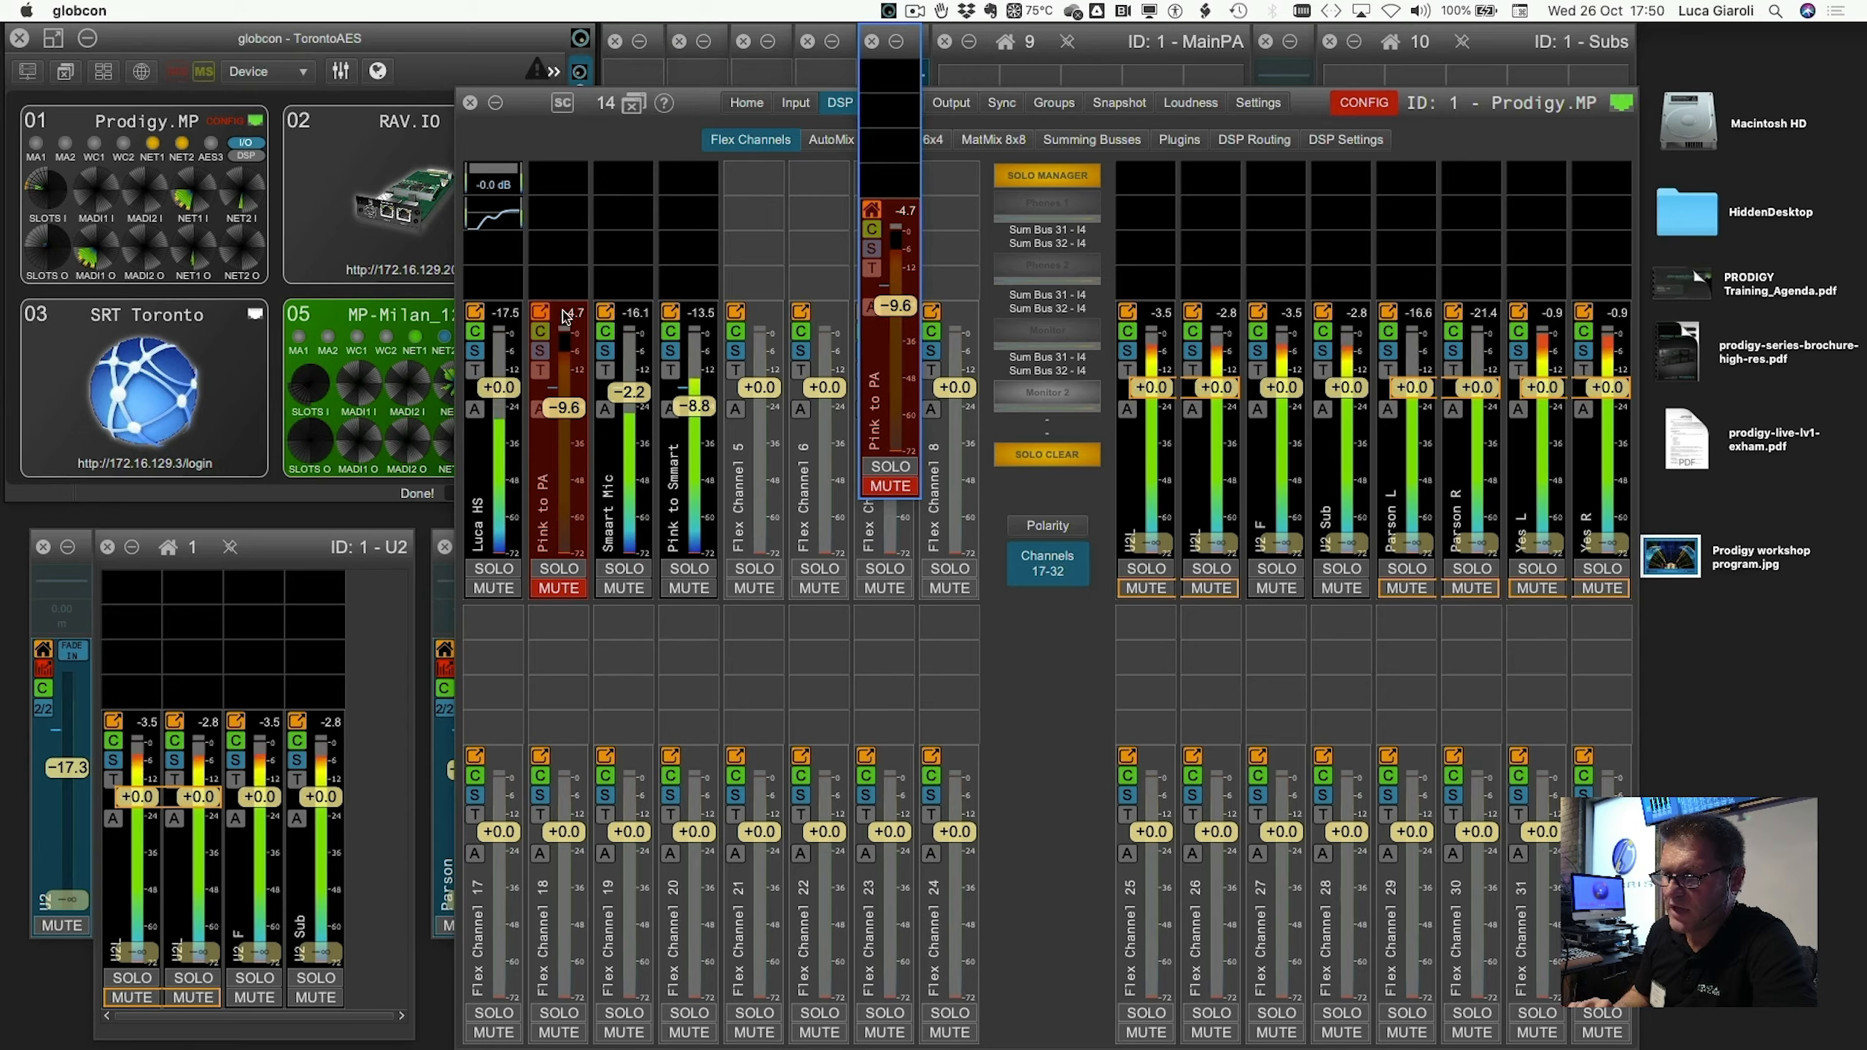
{"action": "left_click", "coordinate": [605, 312]}
{"action": "left_click", "coordinate": [670, 312]}
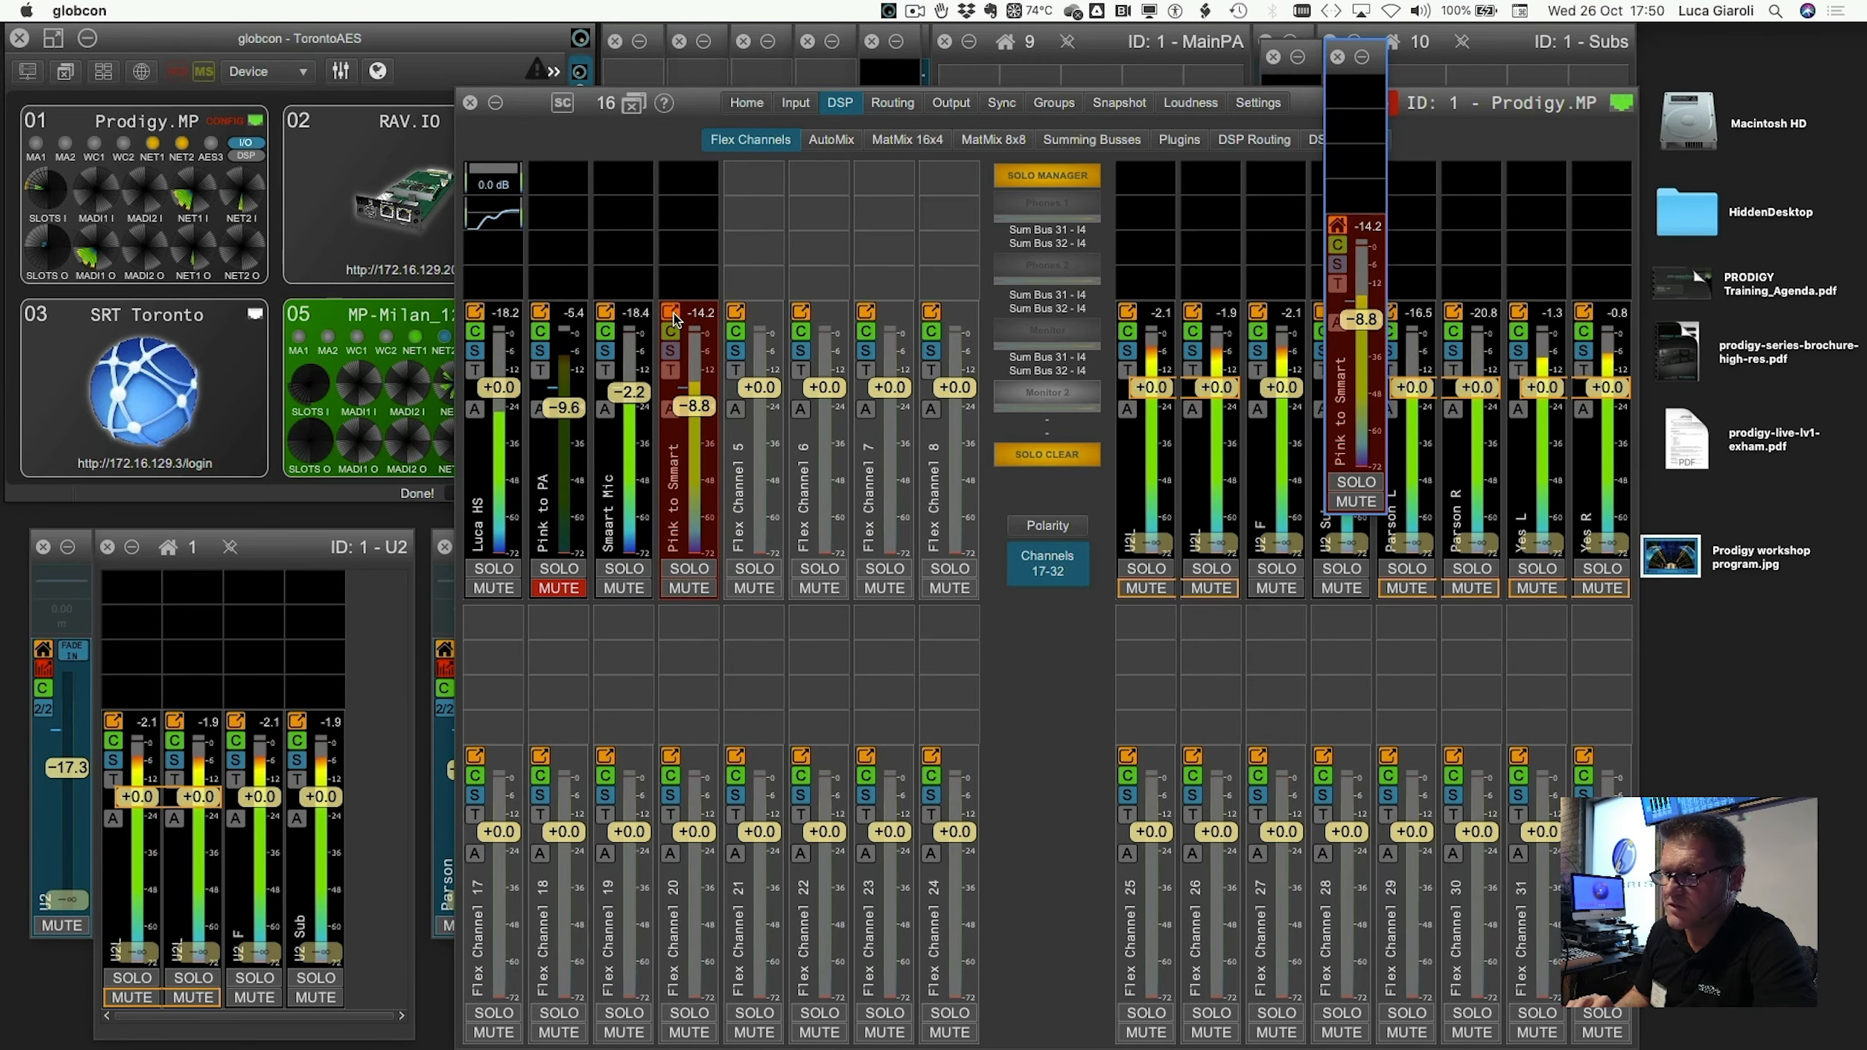
{"action": "left_click", "coordinate": [474, 104]}
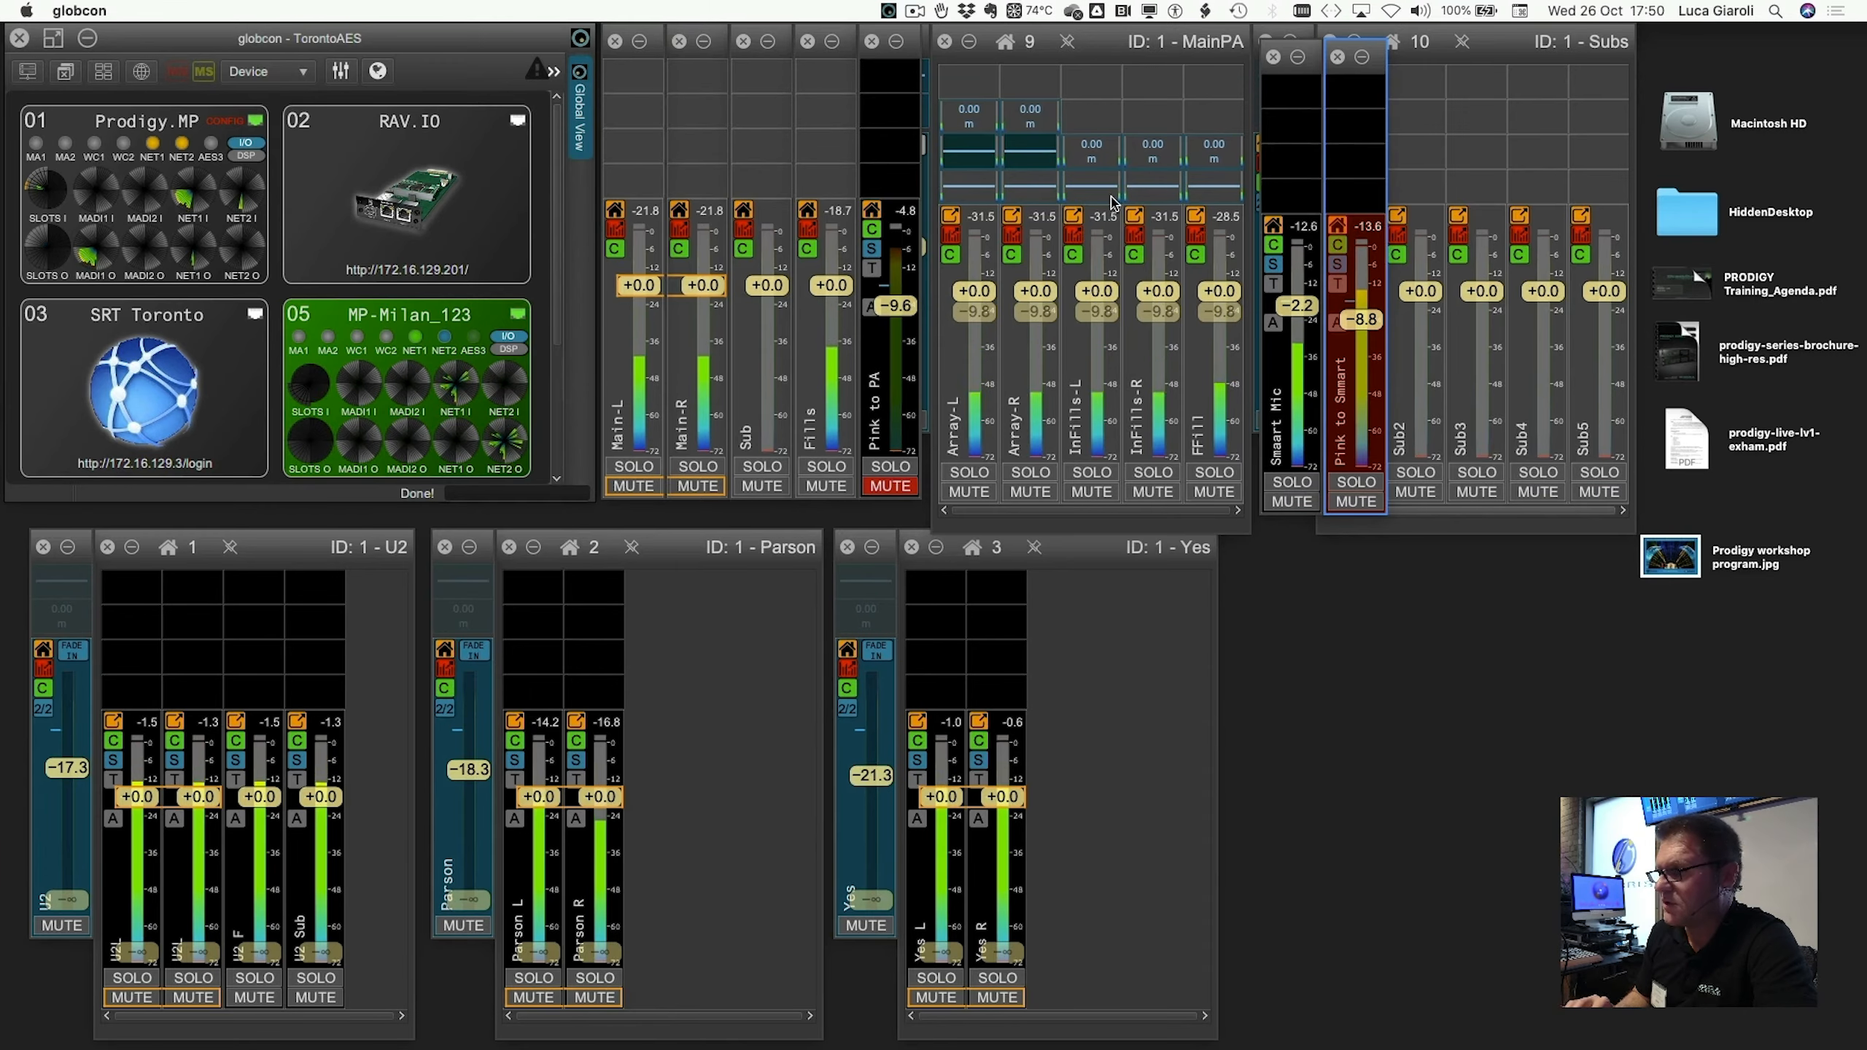
Place the floating Pink to PA, Smaart Mic and Pink to Smaart faders side by side in the free space beside the Yes group.
{"action": "left_click", "coordinate": [1297, 58]}
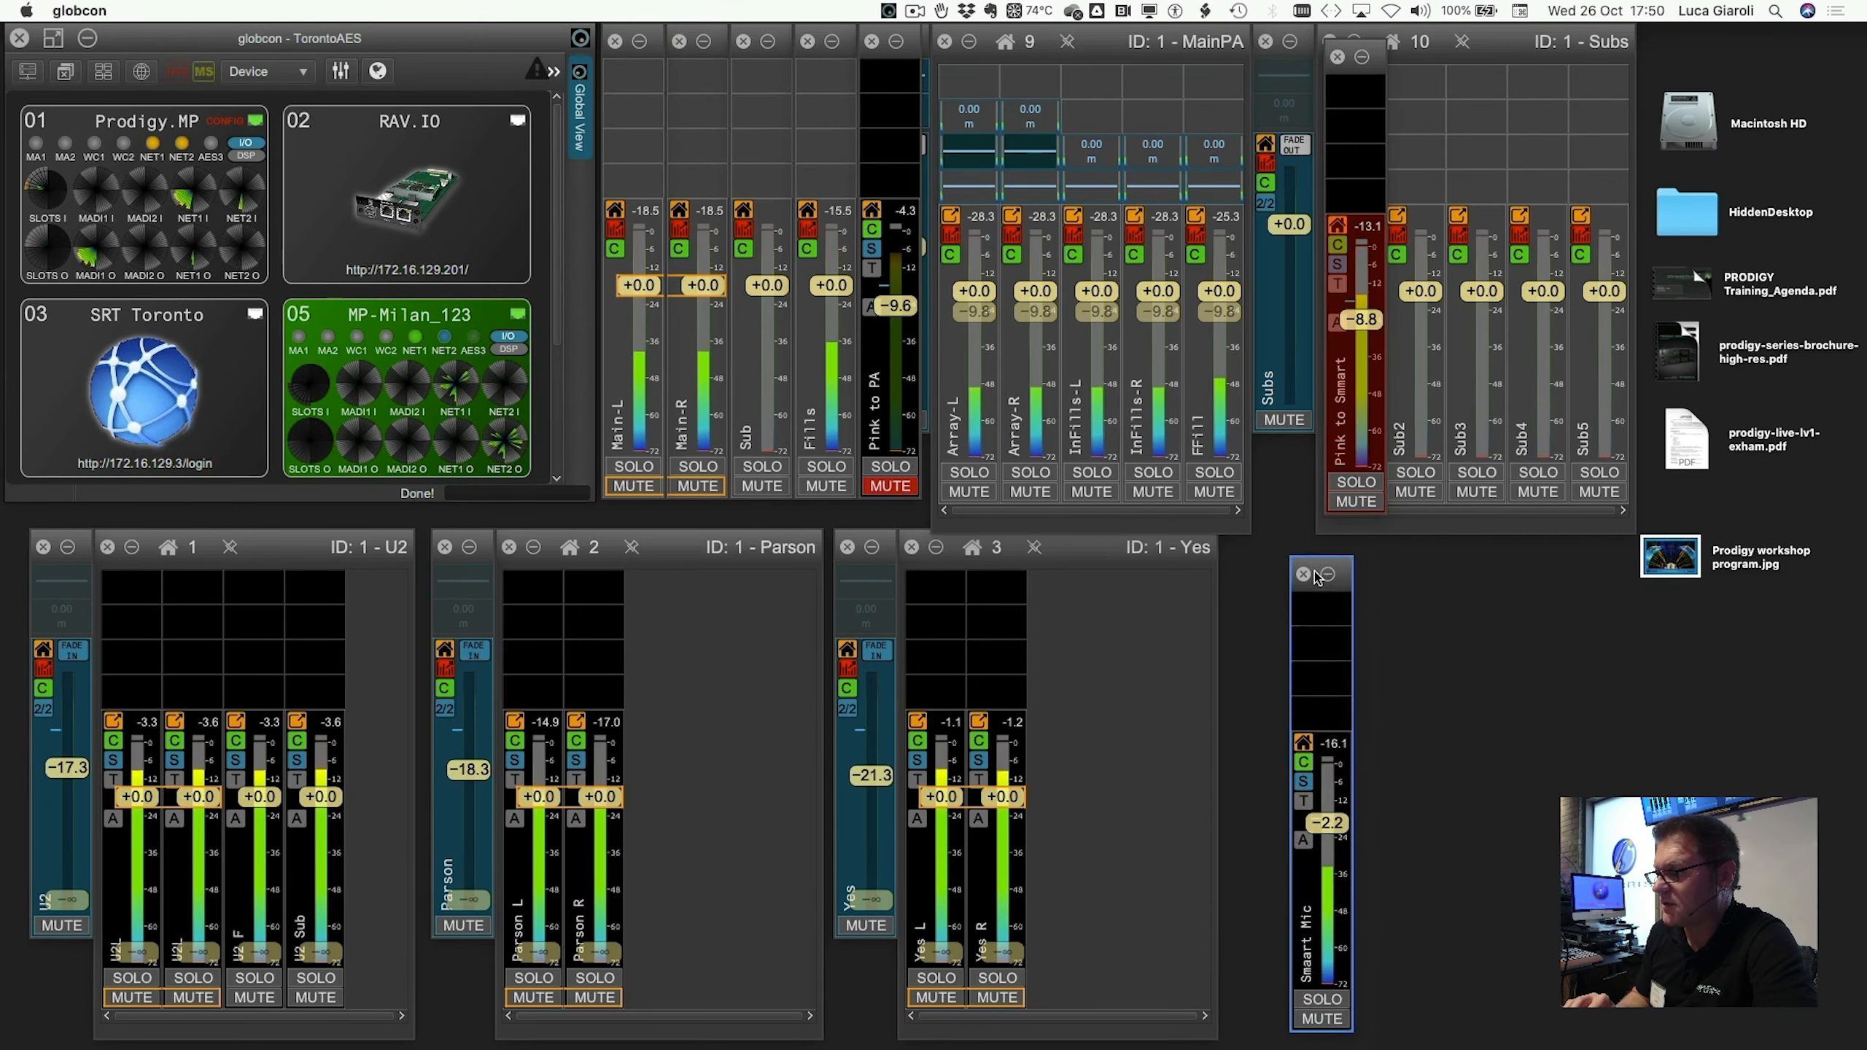
{"action": "mouse_move", "coordinate": [1499, 1046]}
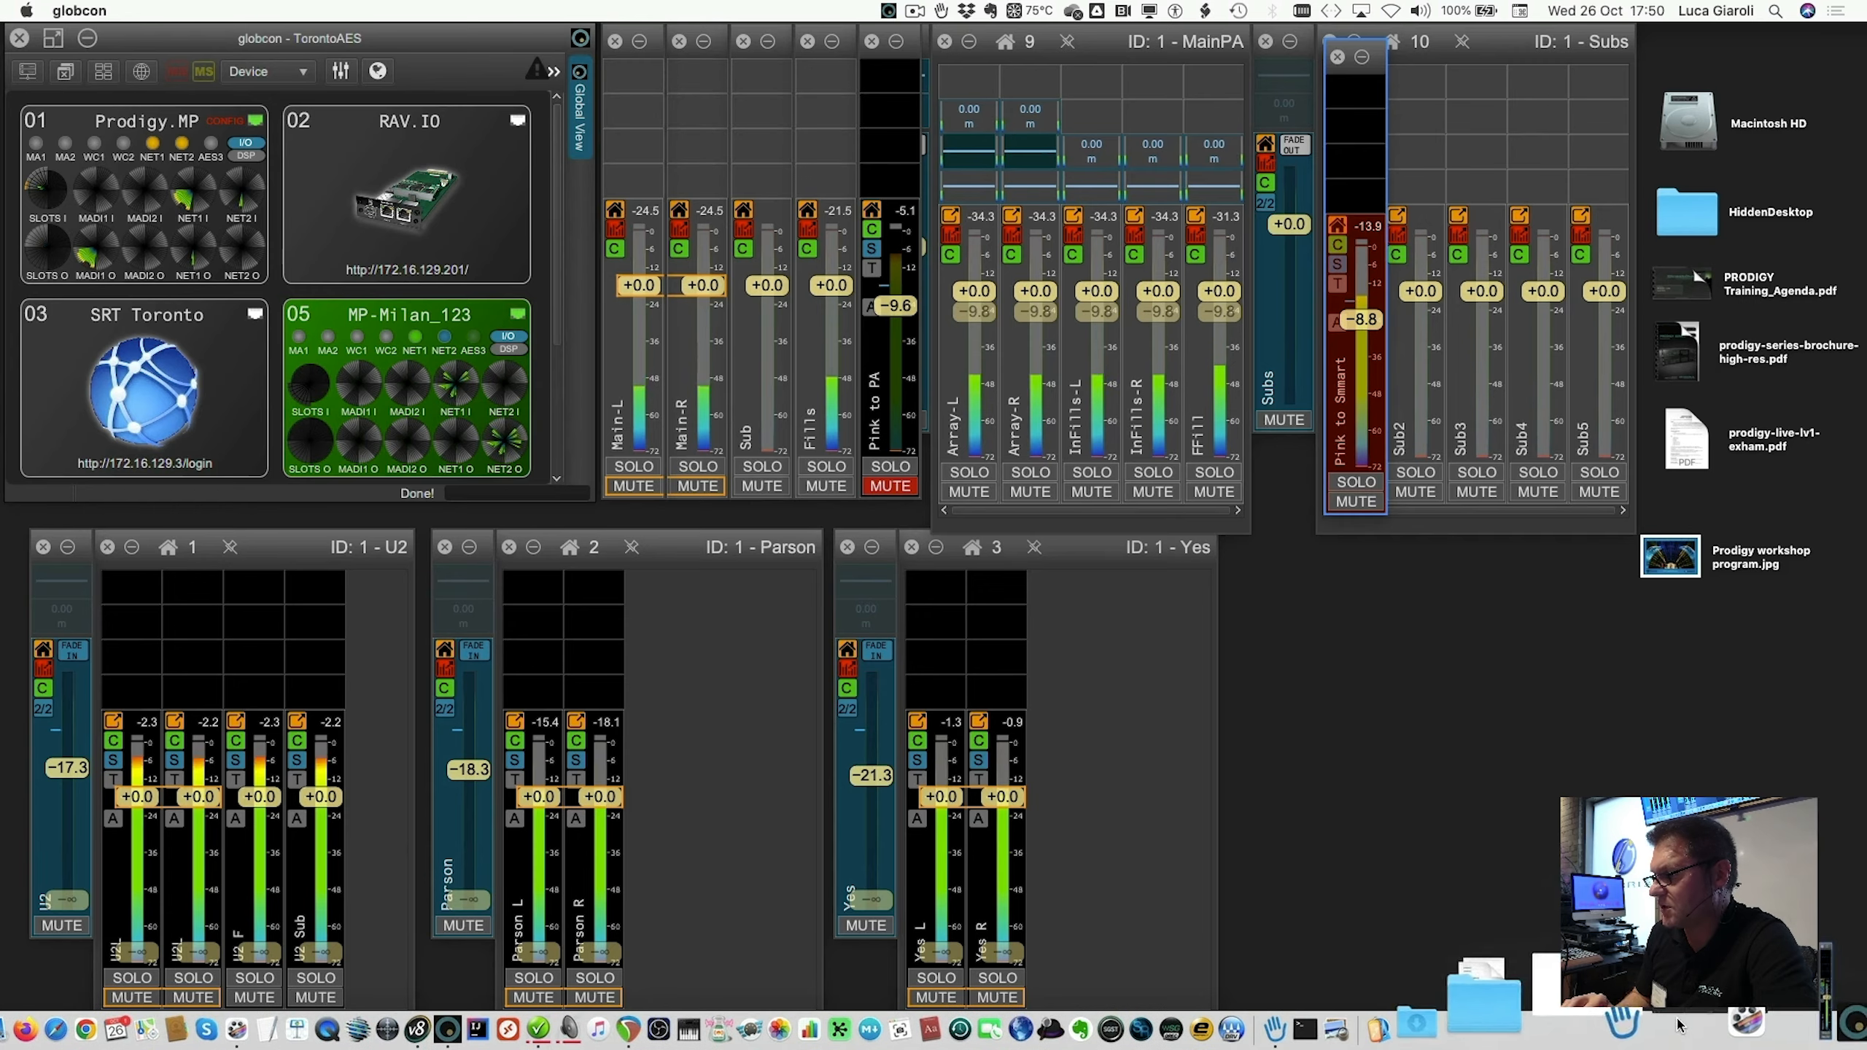
{"action": "left_click", "coordinate": [1694, 992]}
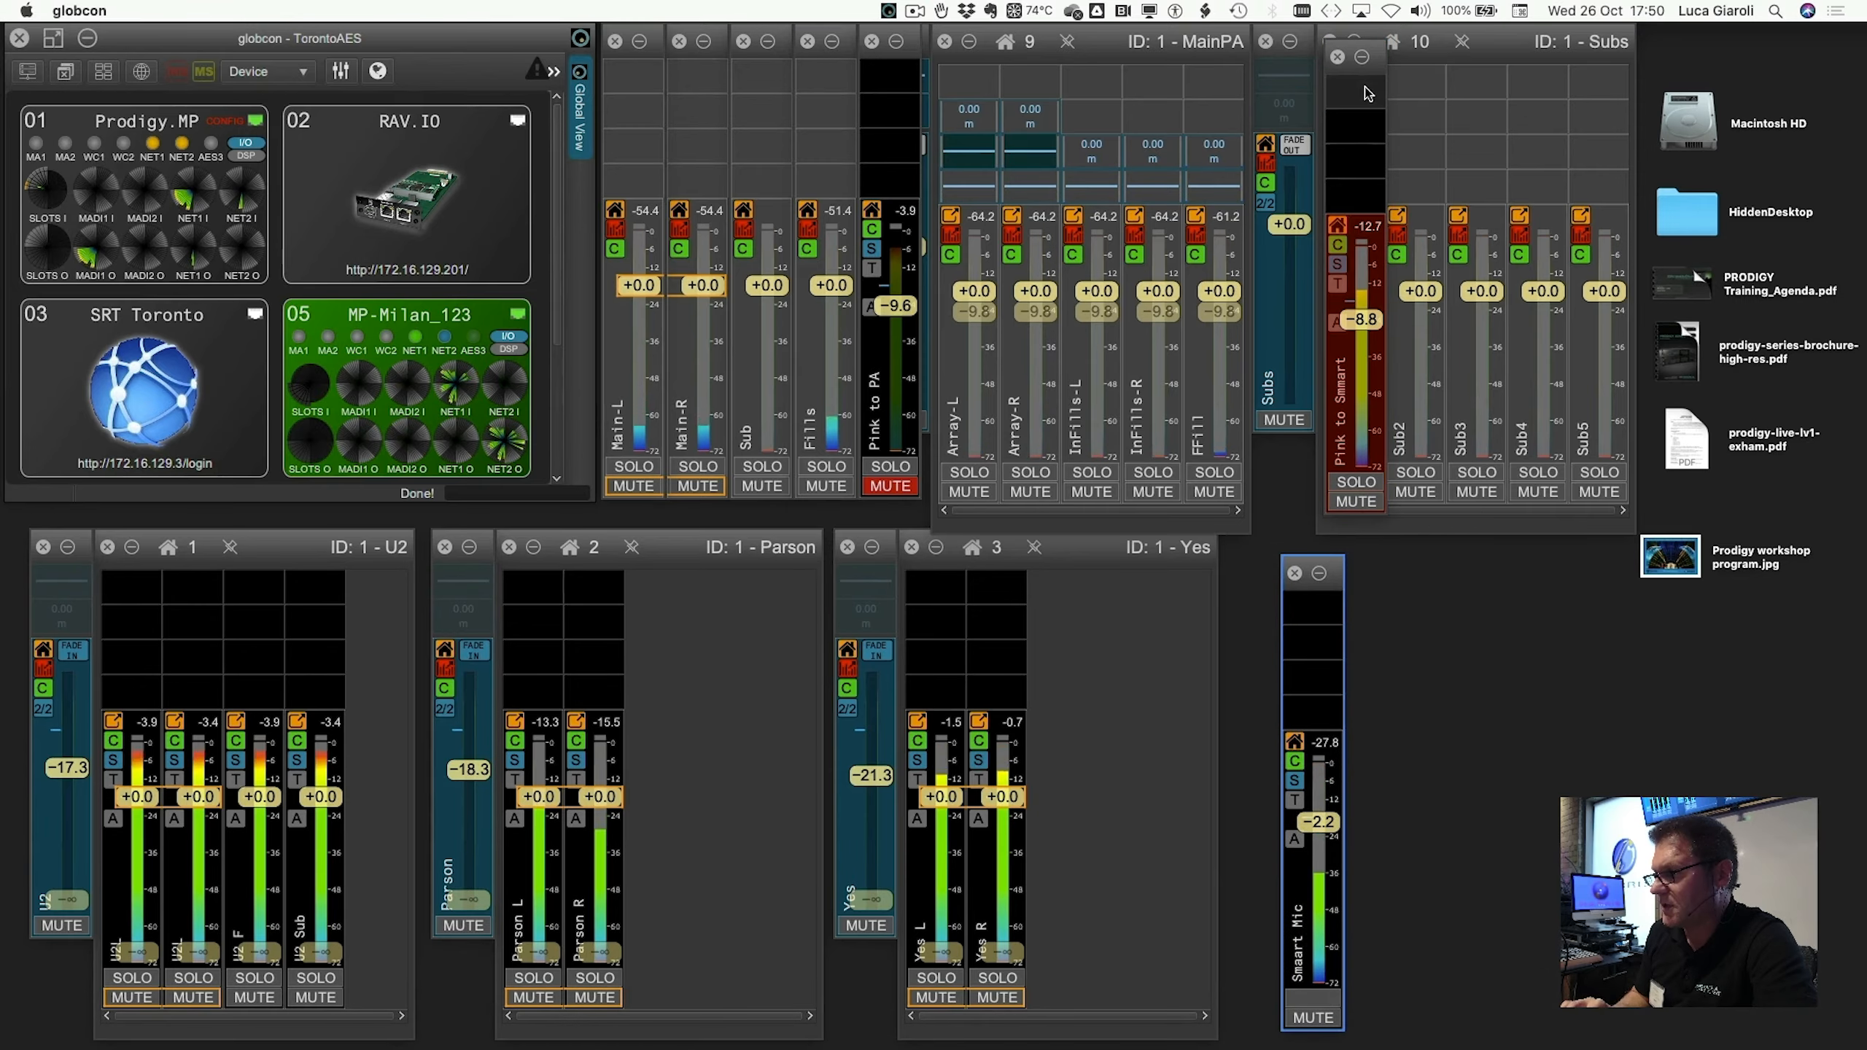
{"action": "left_click_drag", "start_coordinate": [1371, 61], "coordinate": [1376, 578]}
{"action": "key", "text": "ctrl+Up"}
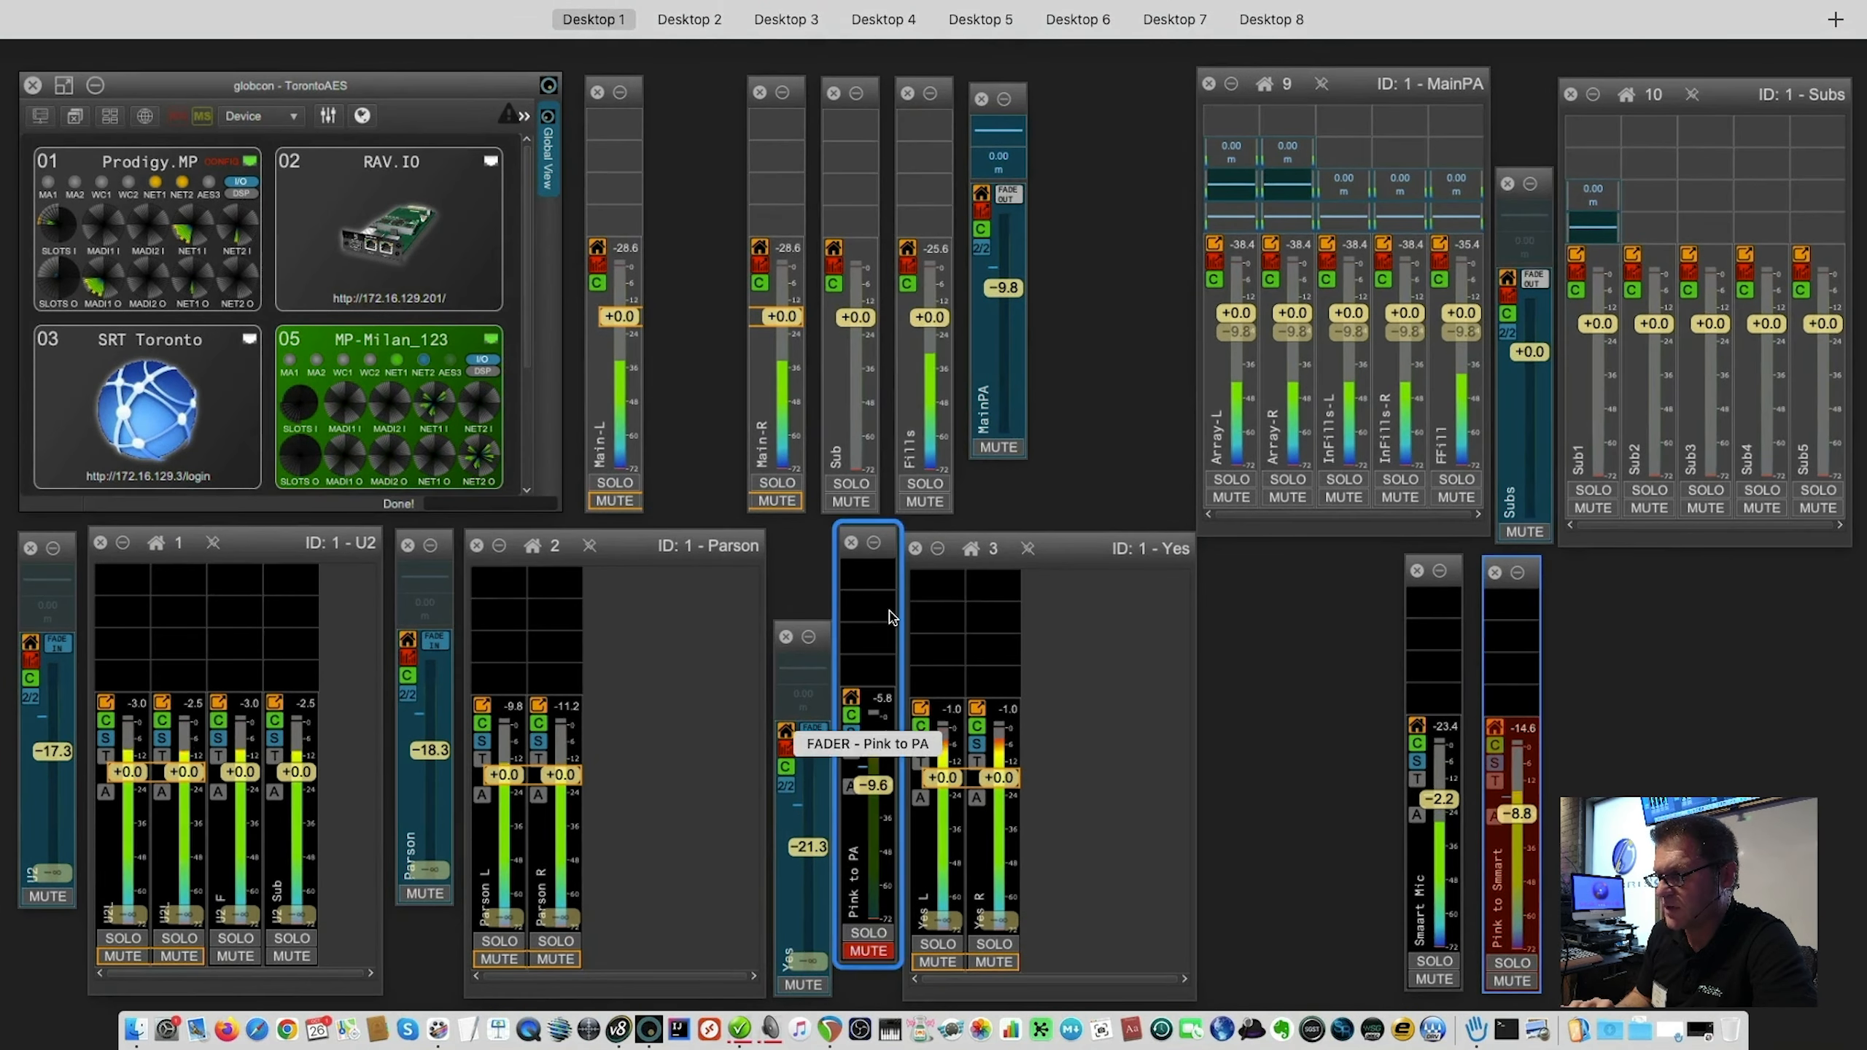
{"action": "left_click", "coordinate": [867, 663]}
{"action": "left_click_drag", "start_coordinate": [877, 44], "coordinate": [1474, 579]}
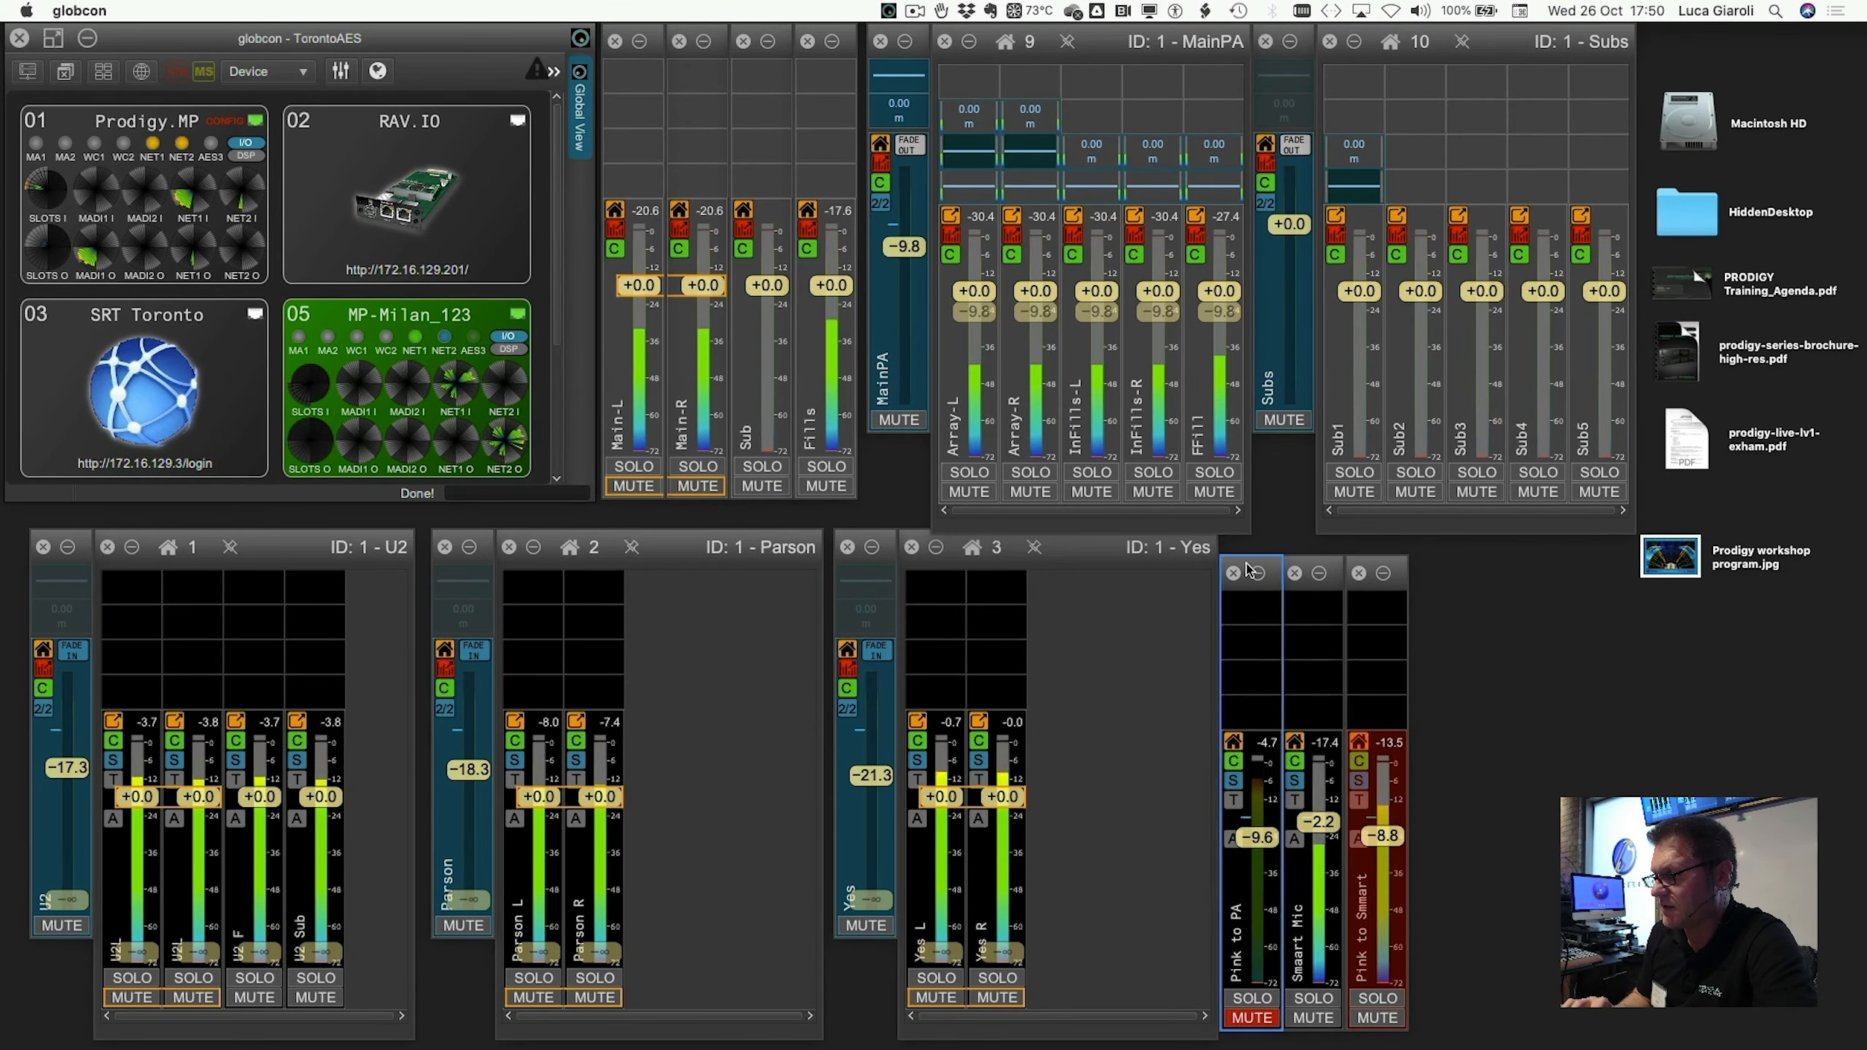
{"action": "left_click_drag", "start_coordinate": [1485, 586], "coordinate": [1306, 568]}
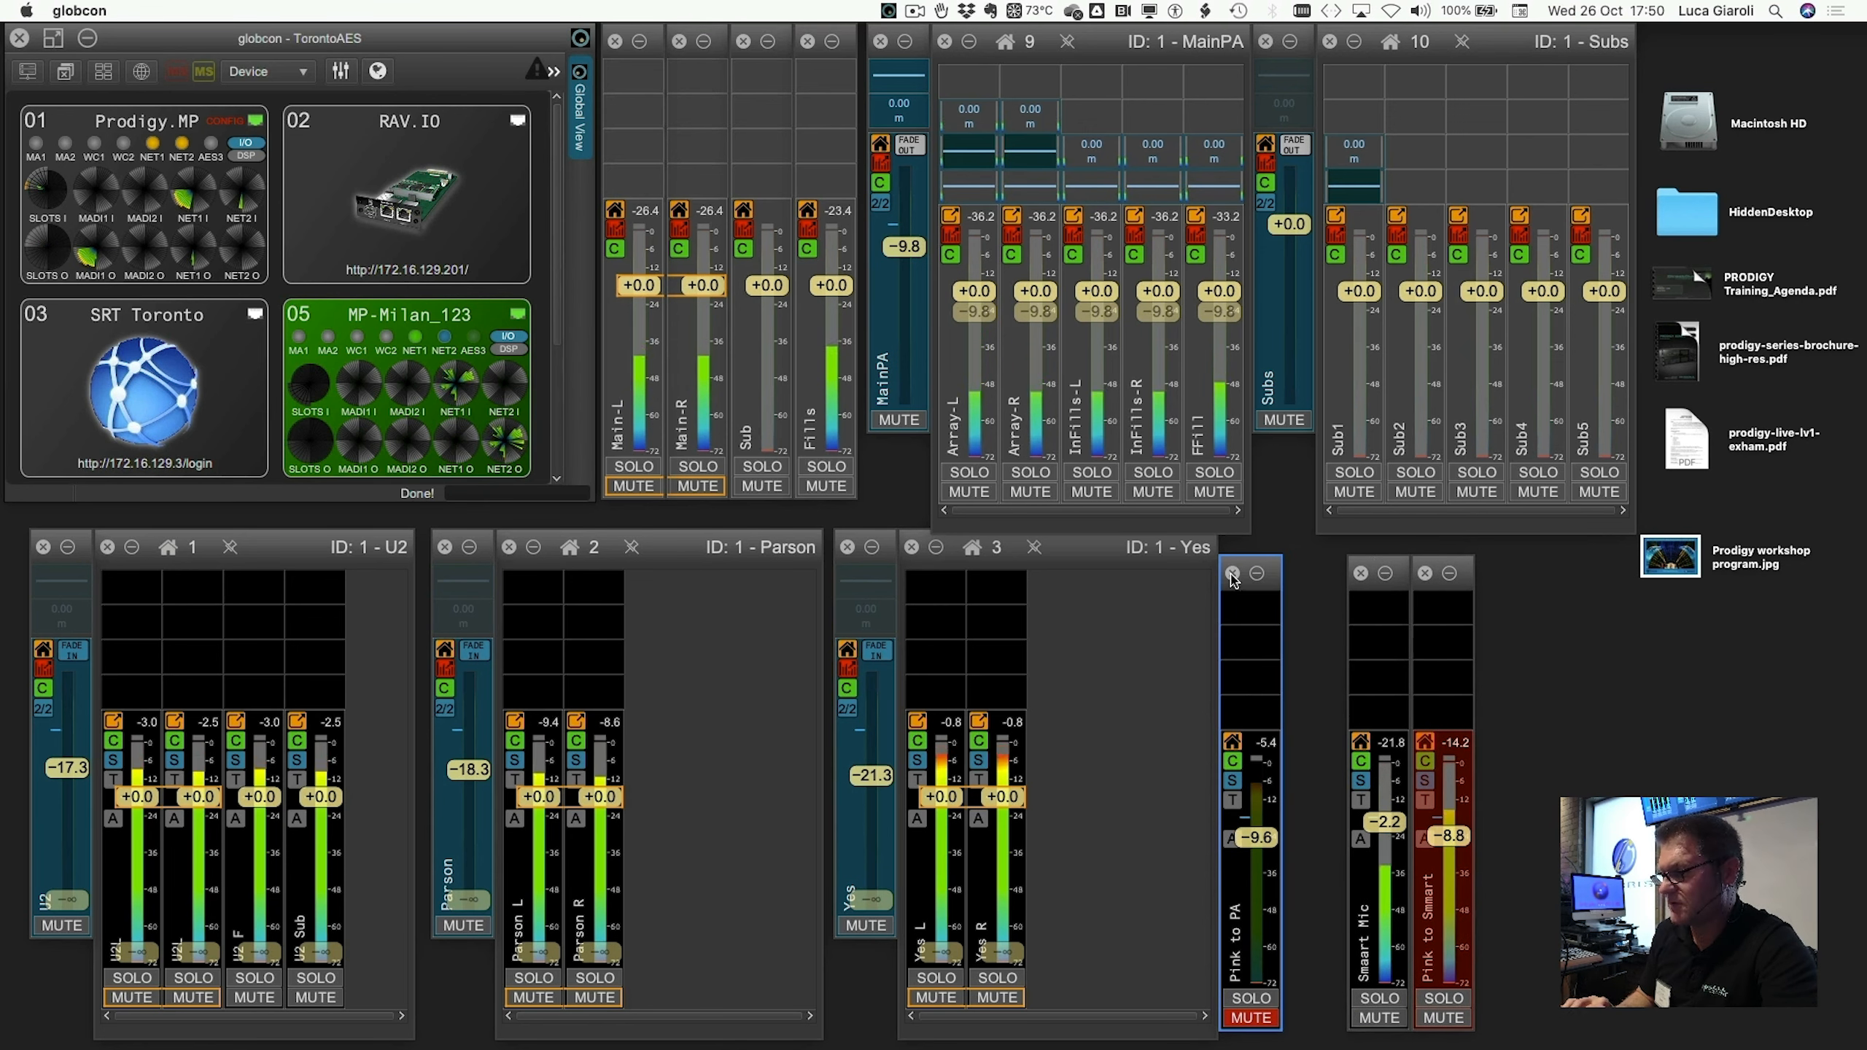
{"action": "left_click_drag", "start_coordinate": [1232, 579], "coordinate": [1305, 576]}
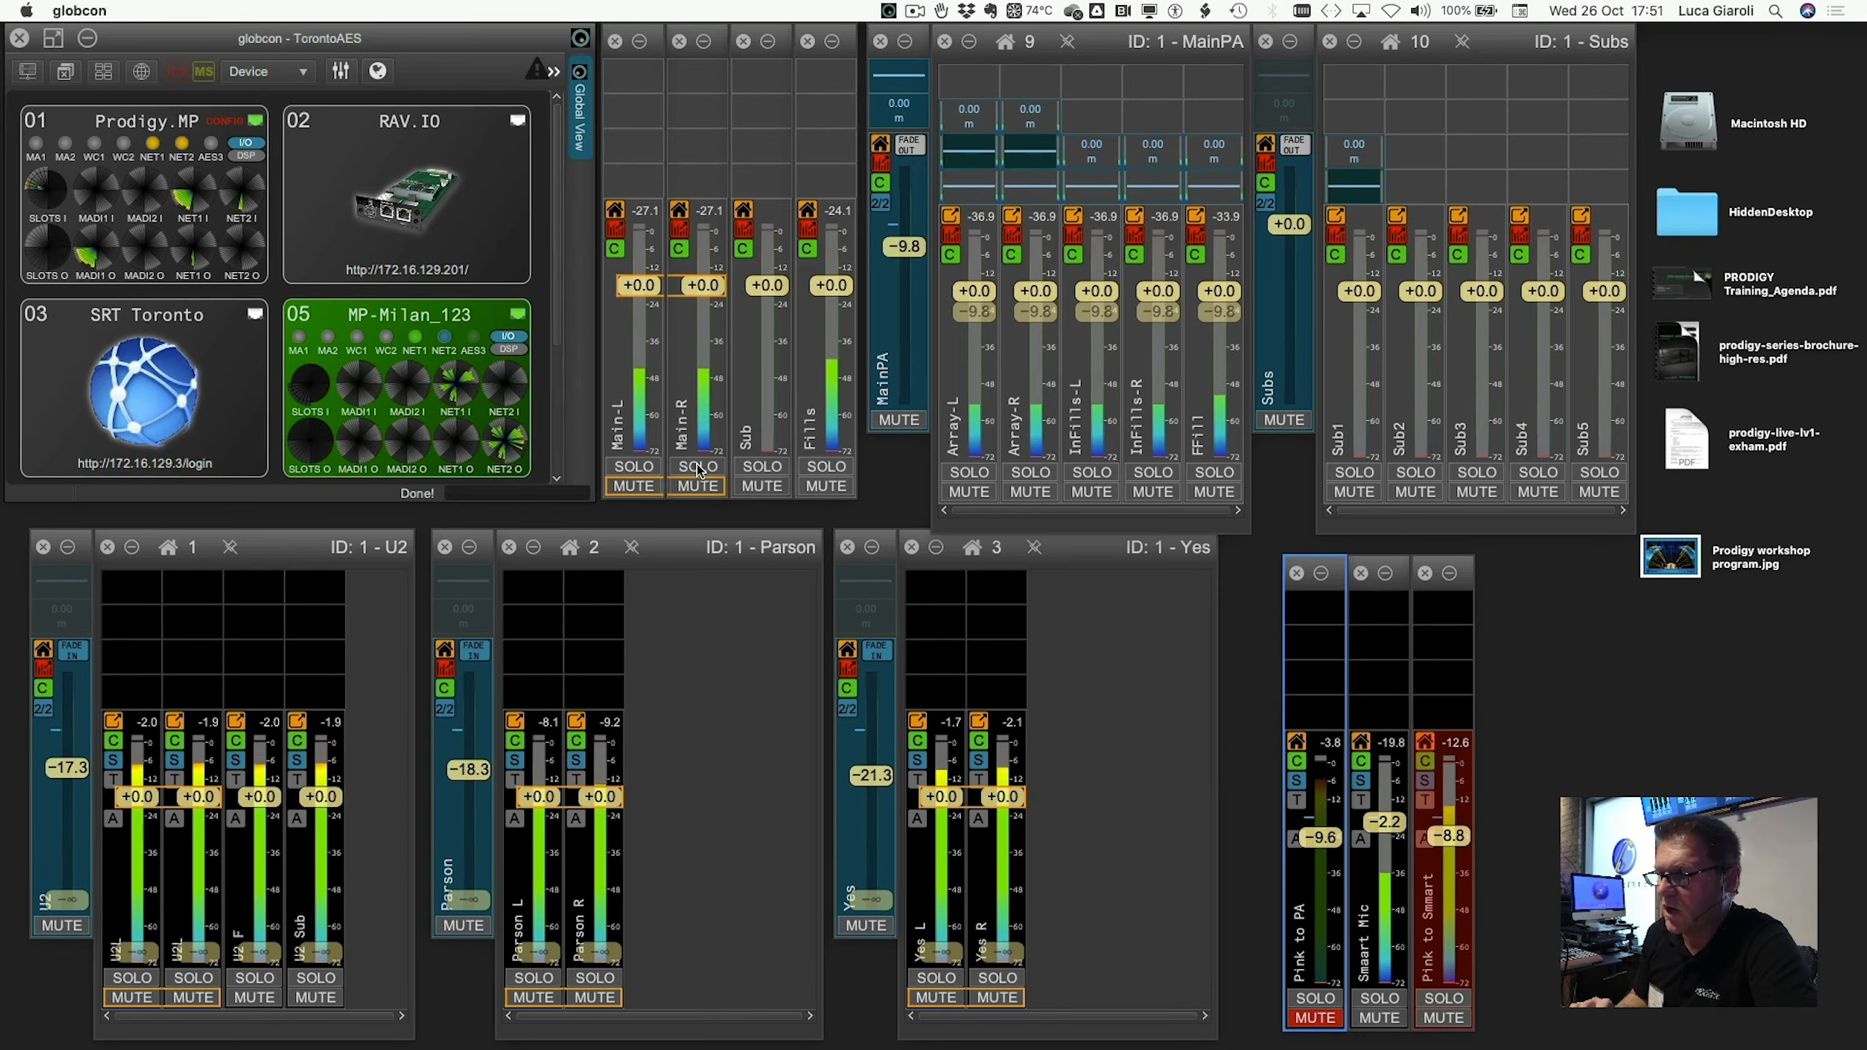
{"action": "left_click", "coordinate": [1029, 494]}
{"action": "left_click", "coordinate": [1027, 493]}
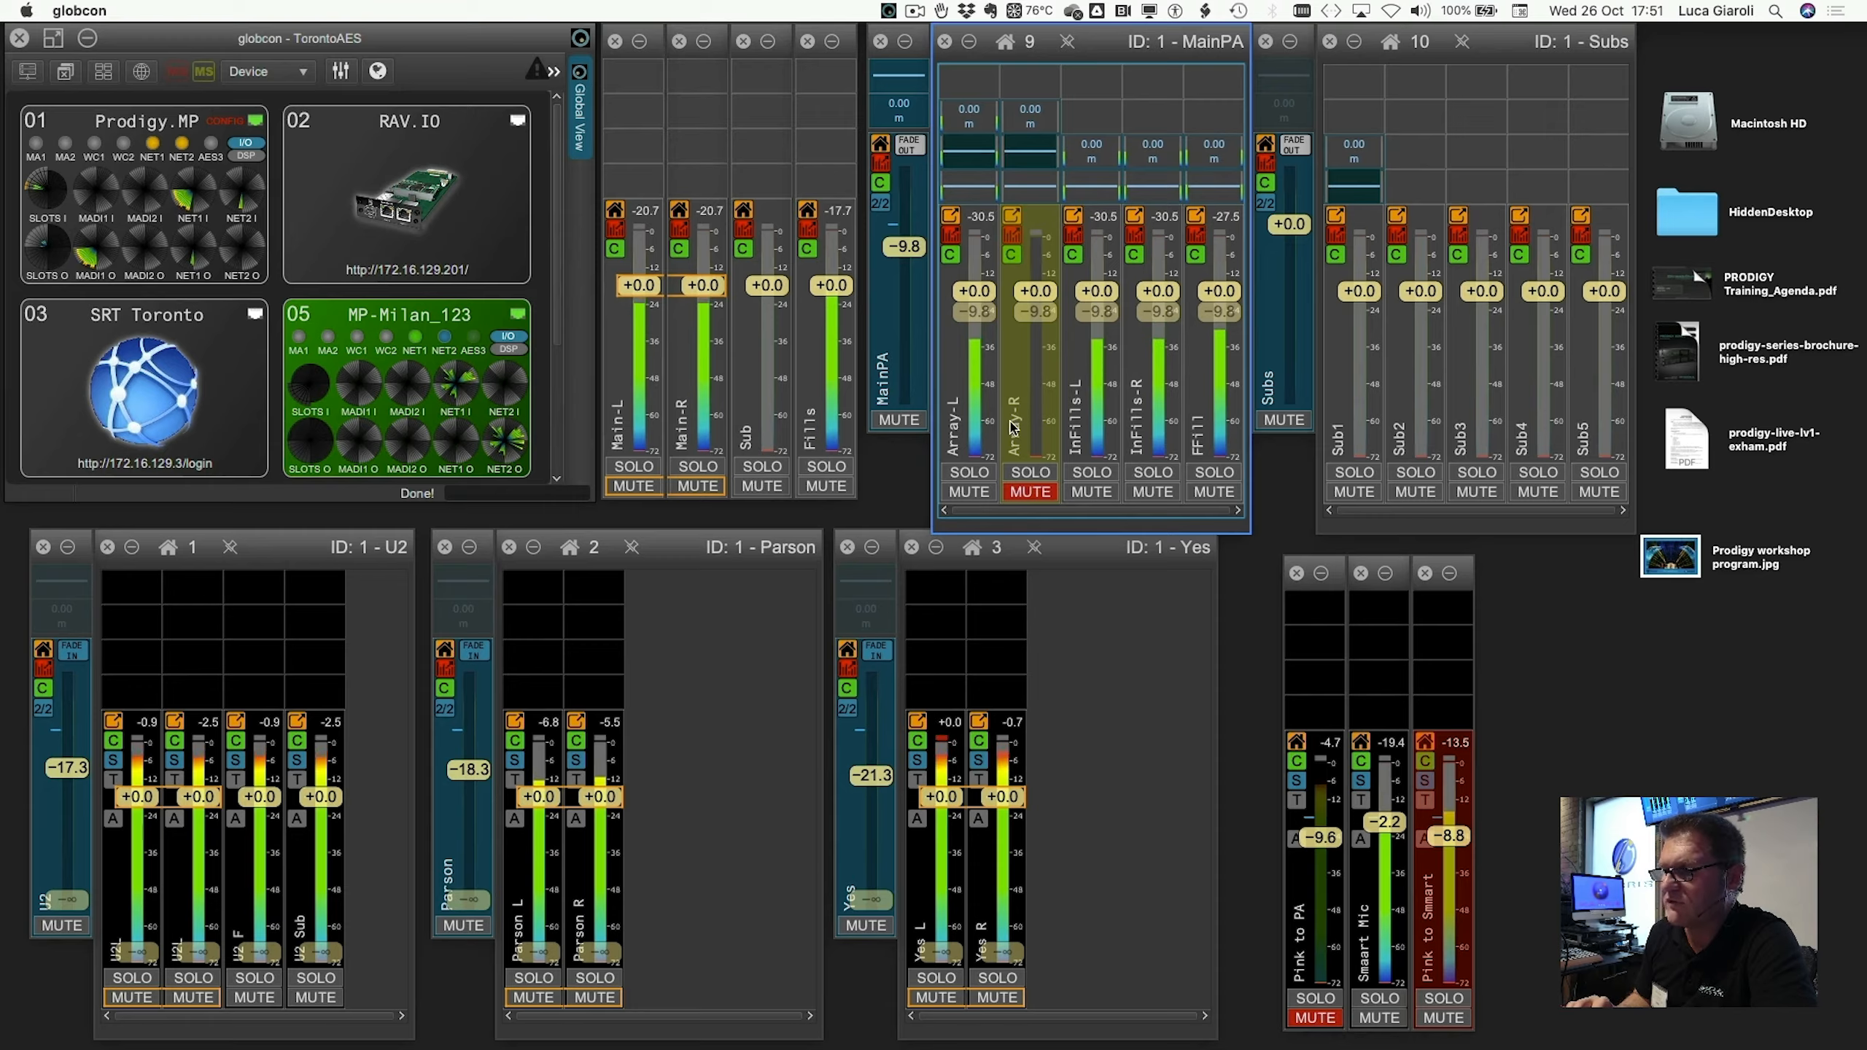
{"action": "left_click", "coordinate": [969, 491]}
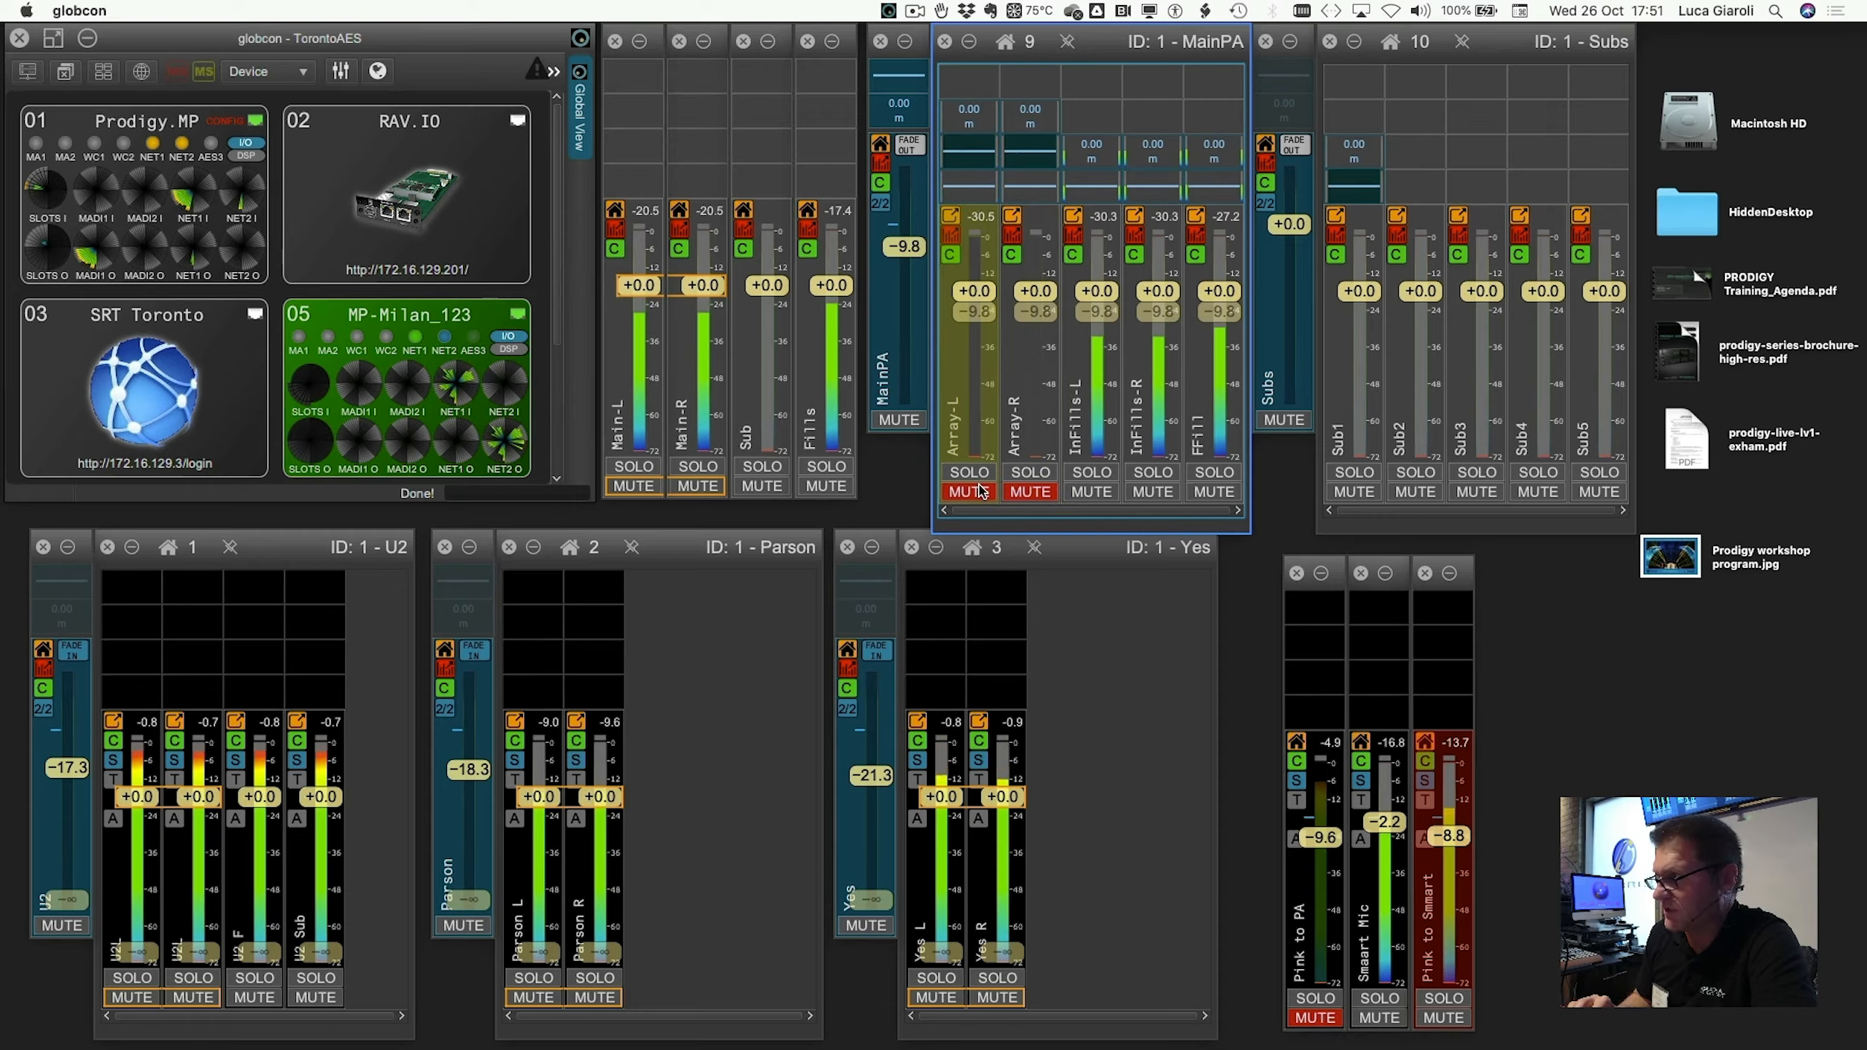
{"action": "left_click", "coordinate": [977, 491]}
{"action": "left_click", "coordinate": [1018, 491]}
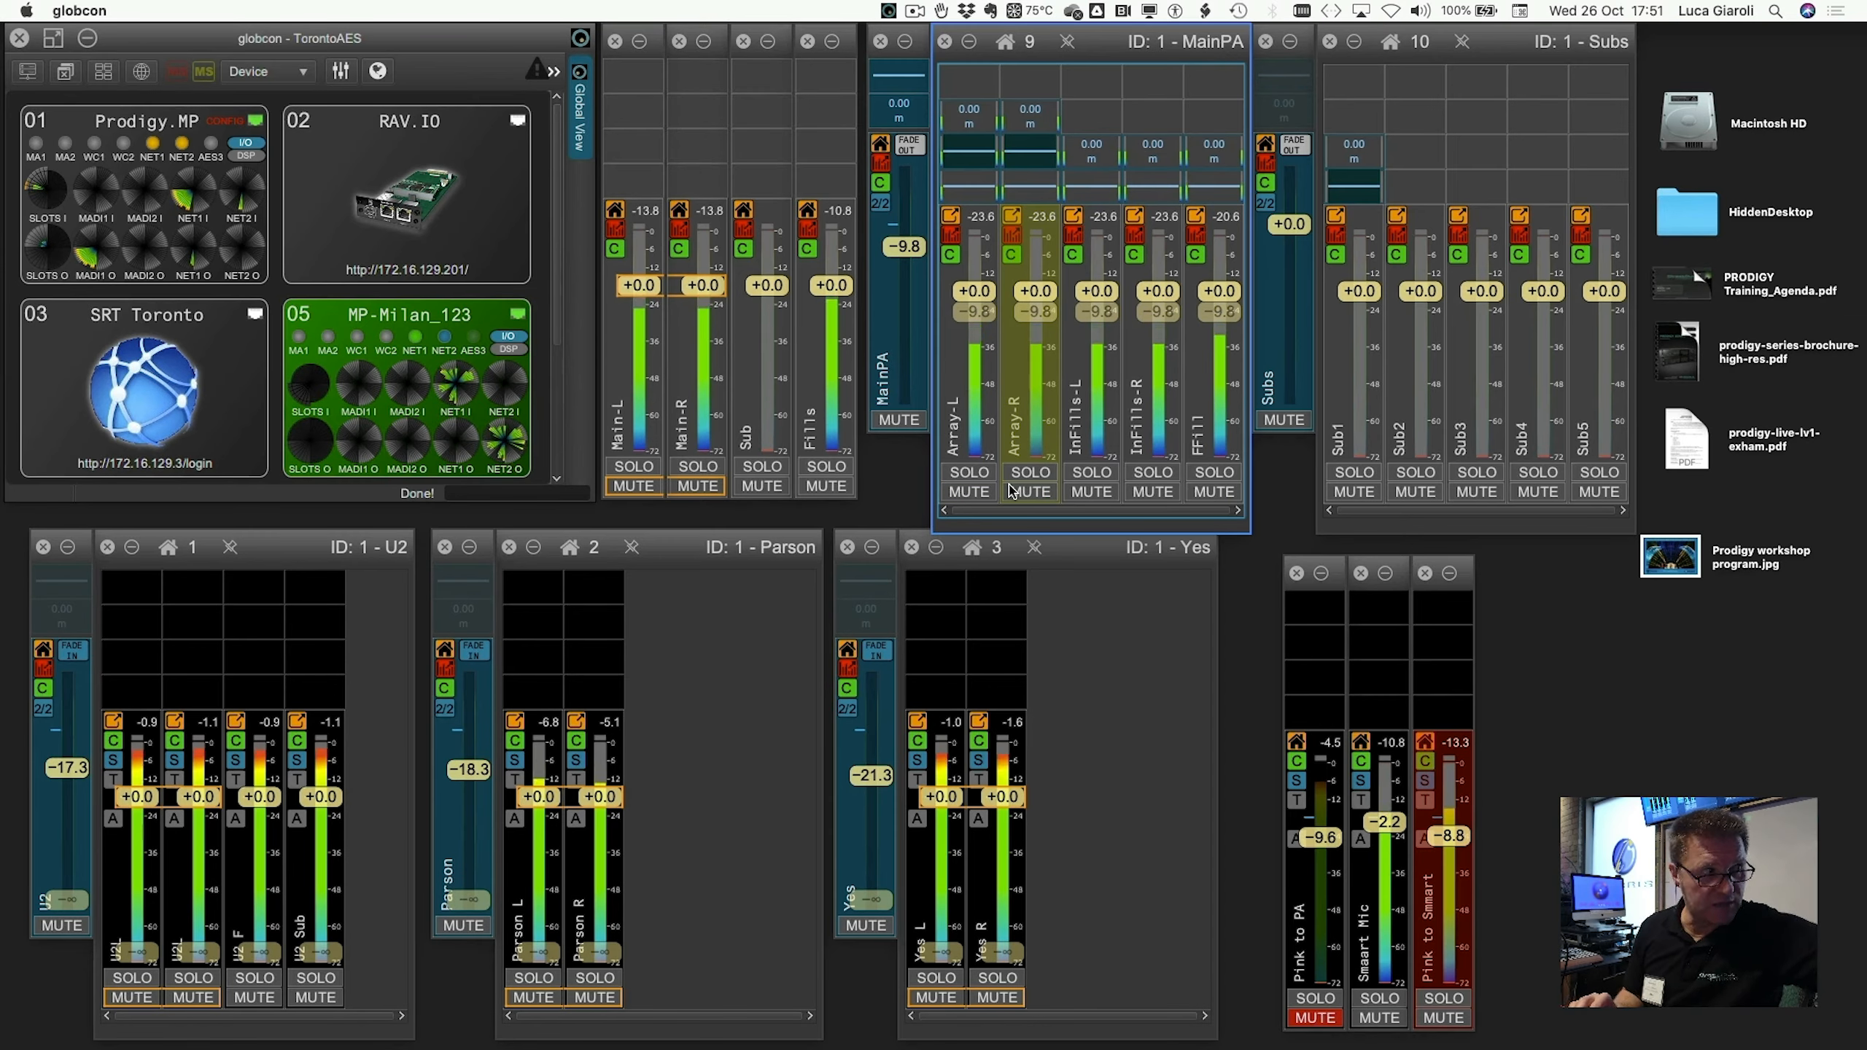
Mute Array-L, InFills-L, InFills-R and FFill in the MainPA group, and mute the whole Subs group.
{"action": "left_click", "coordinate": [969, 491]}
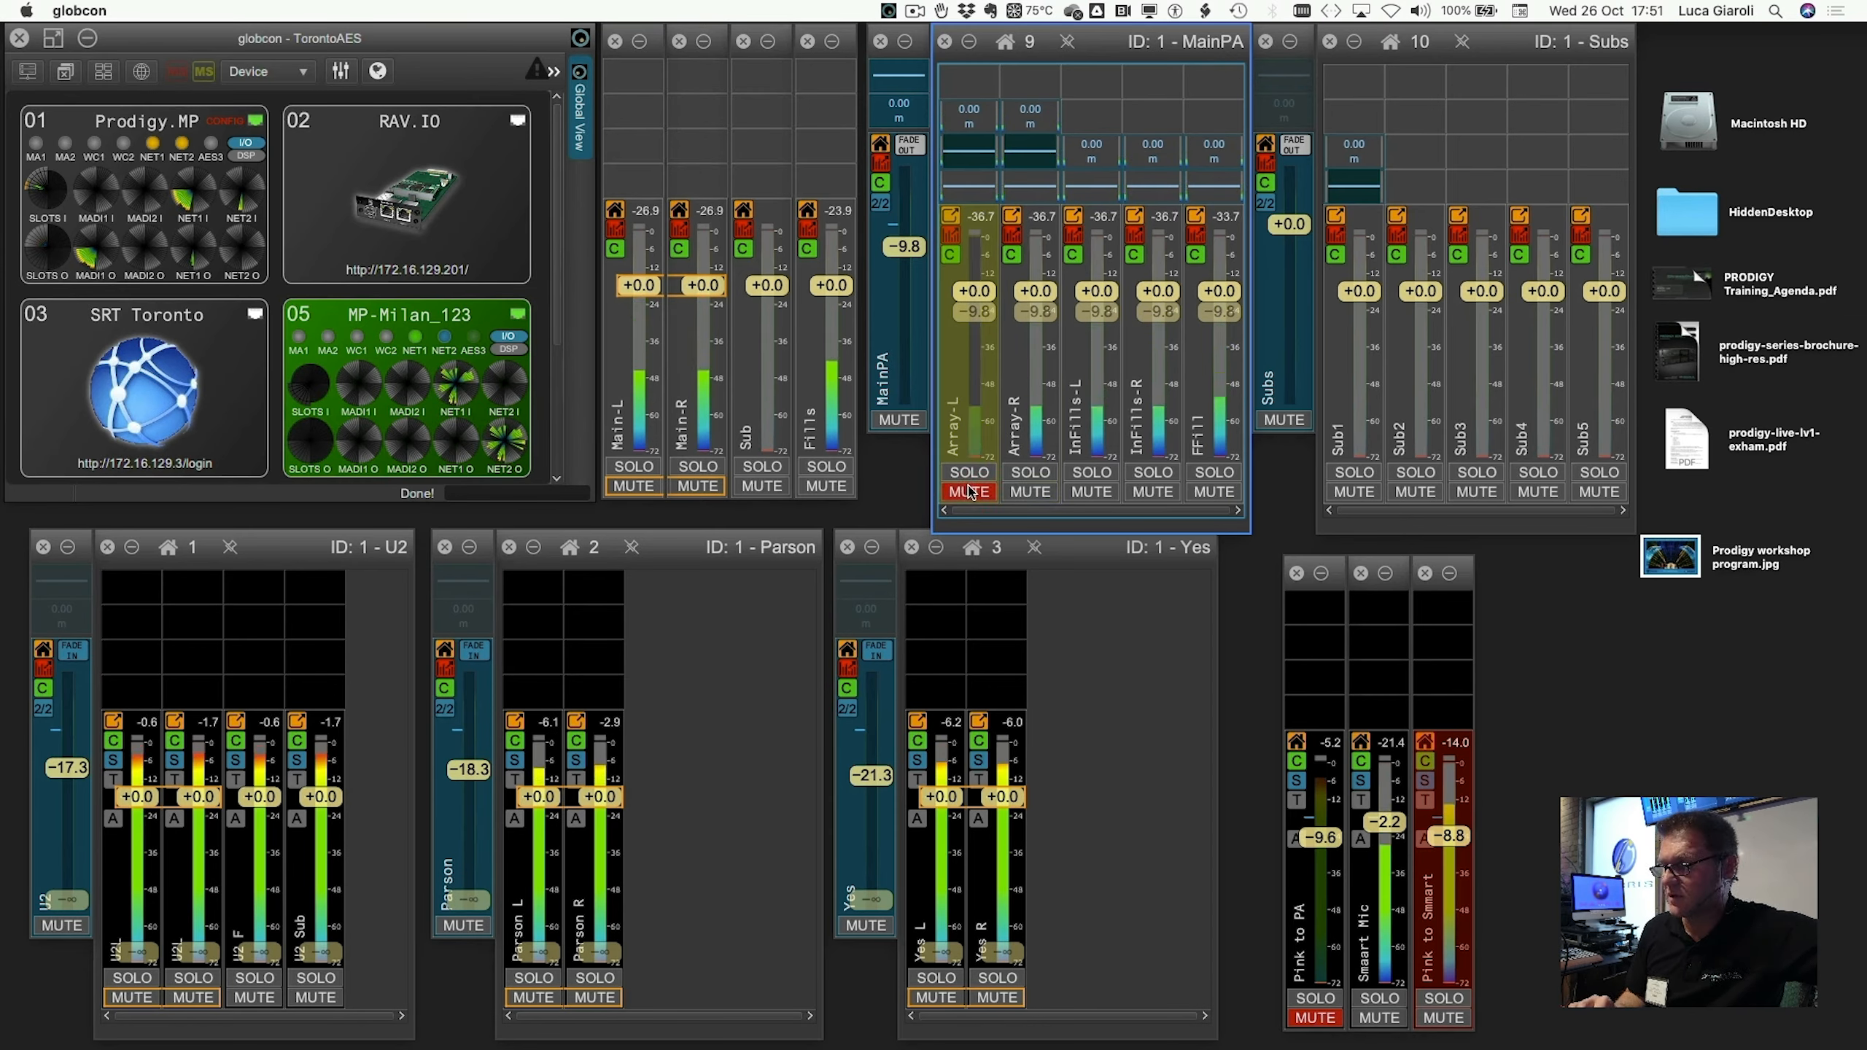
{"action": "left_click", "coordinate": [1080, 492]}
{"action": "left_click", "coordinate": [1152, 492]}
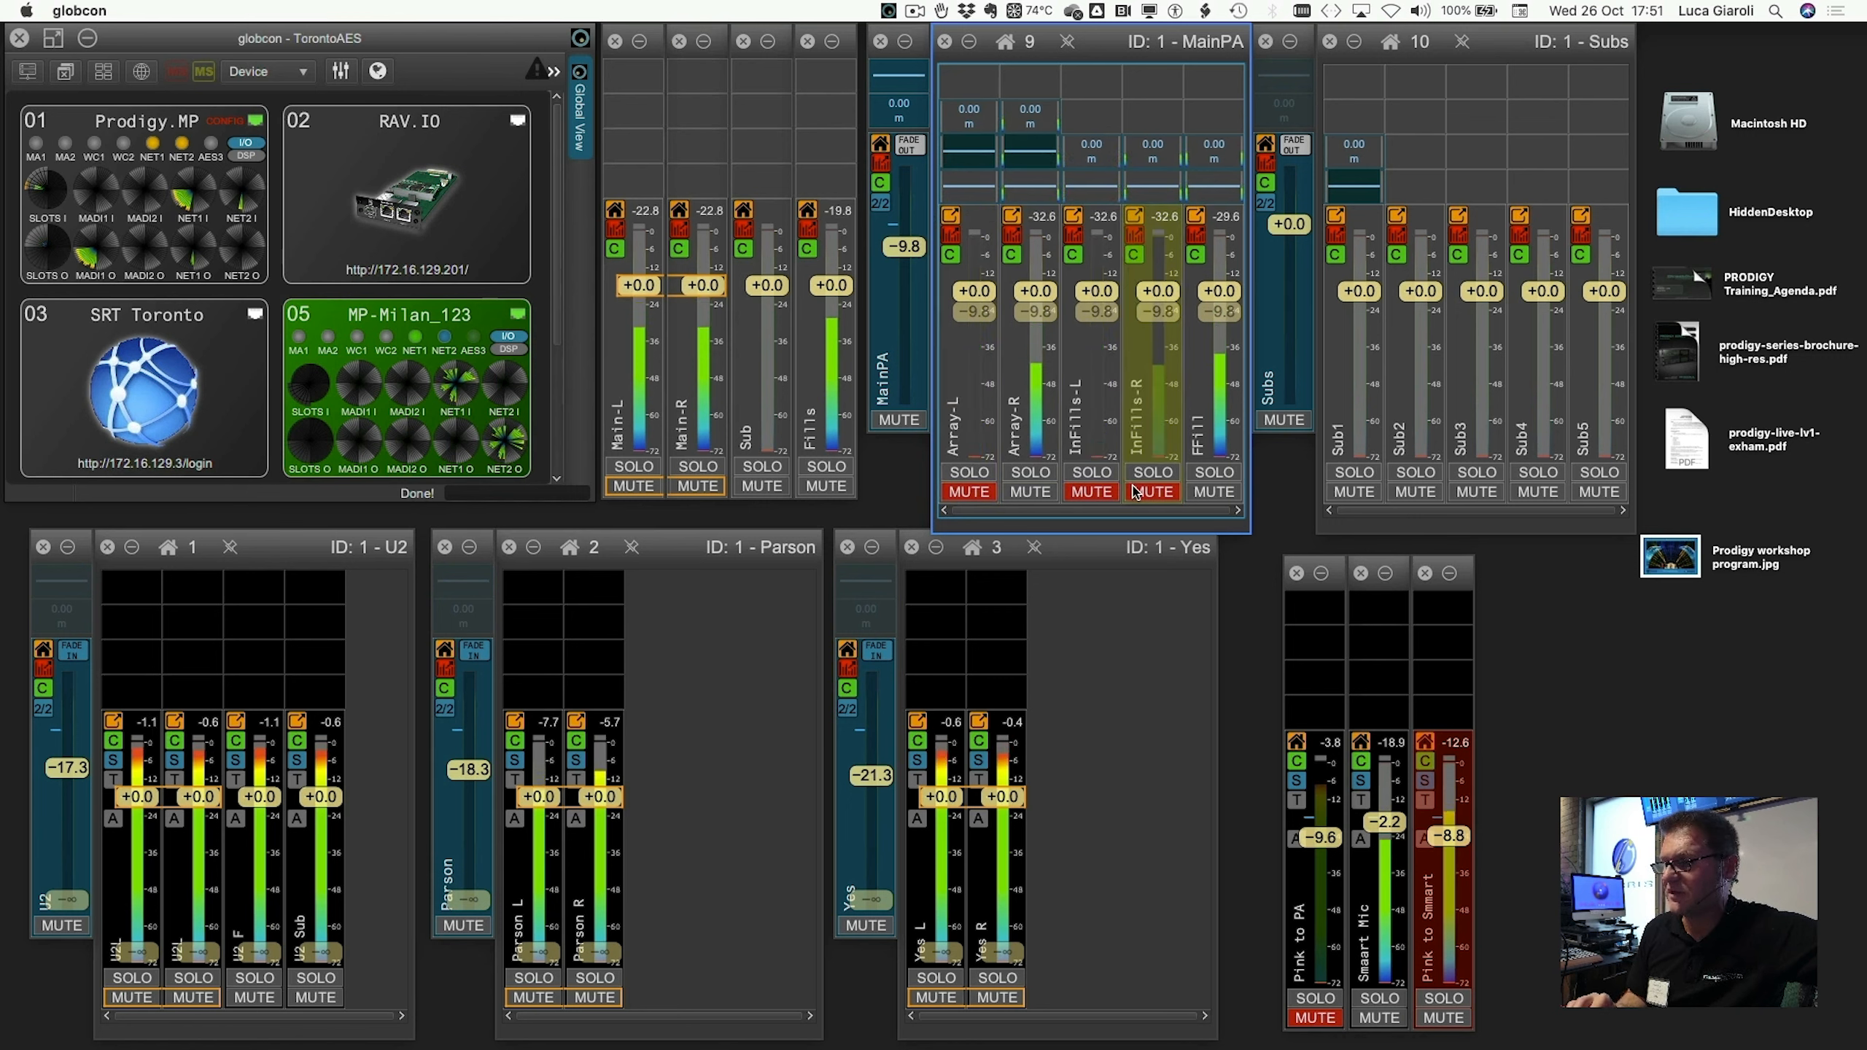
{"action": "left_click", "coordinate": [1200, 493]}
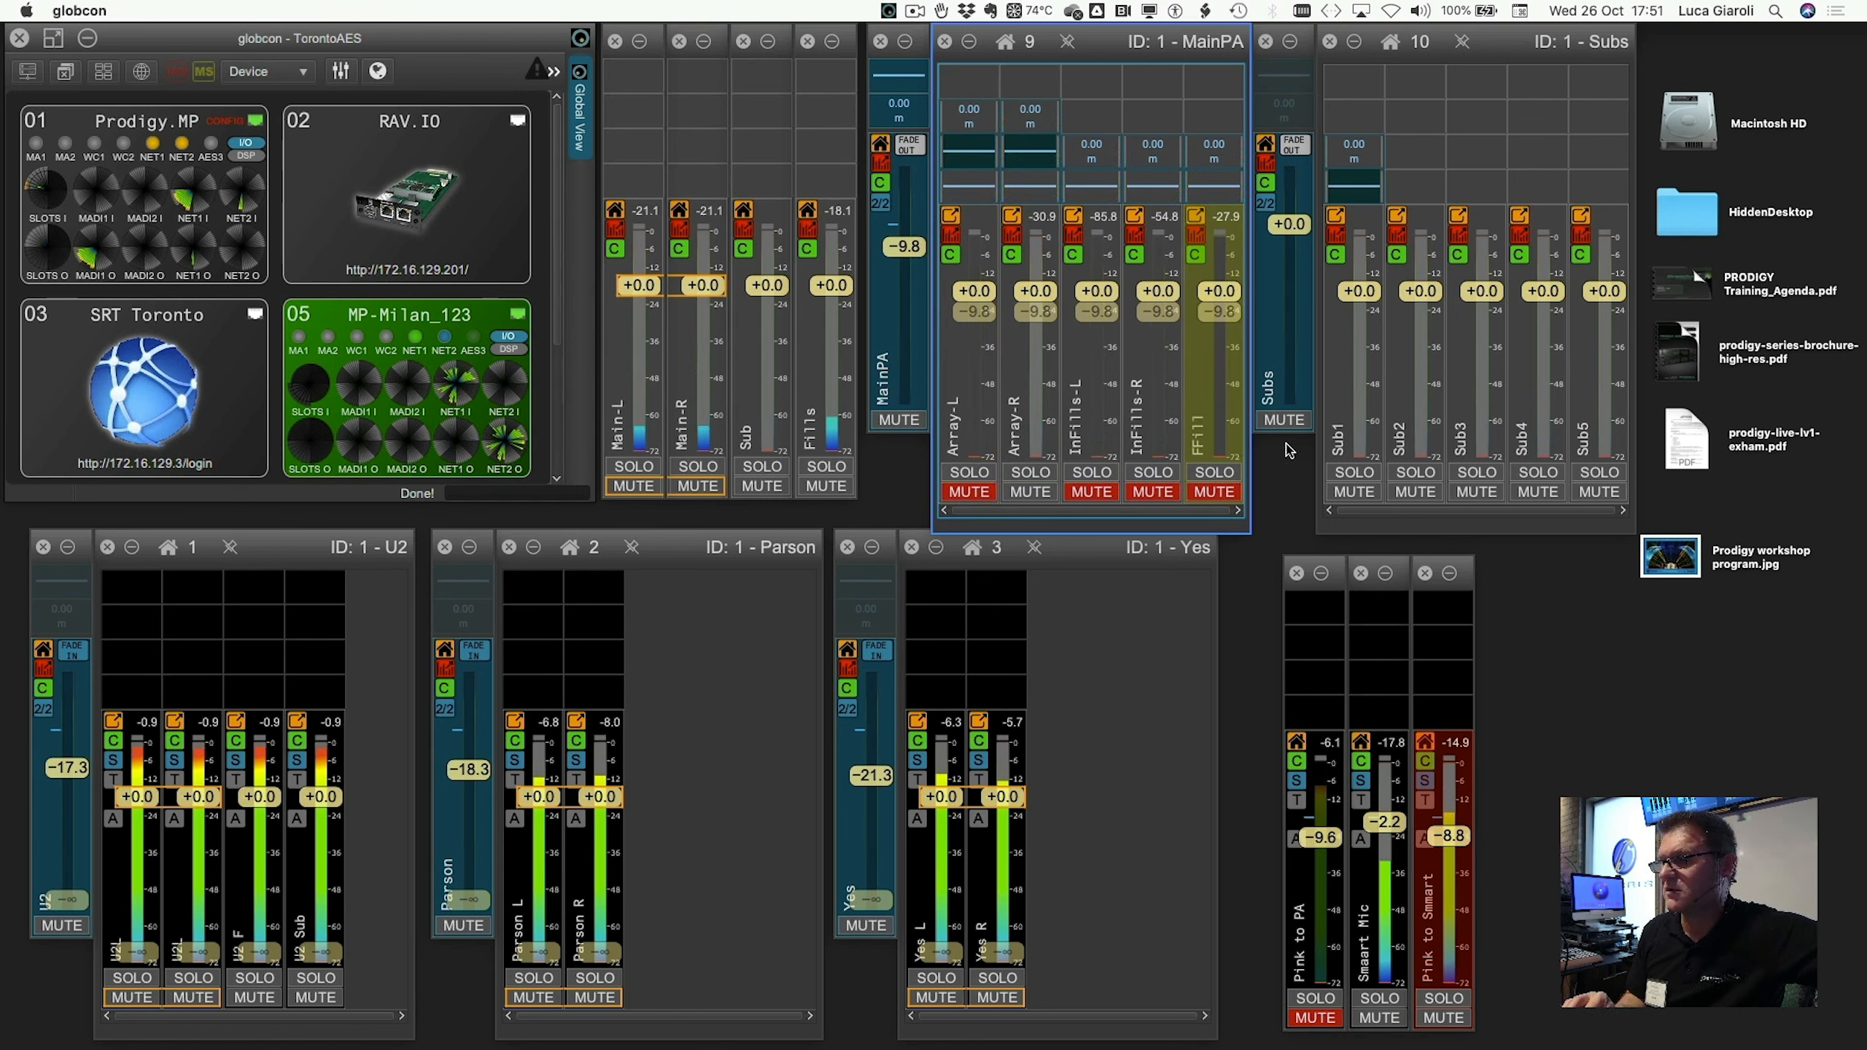
{"action": "left_click", "coordinate": [1285, 420]}
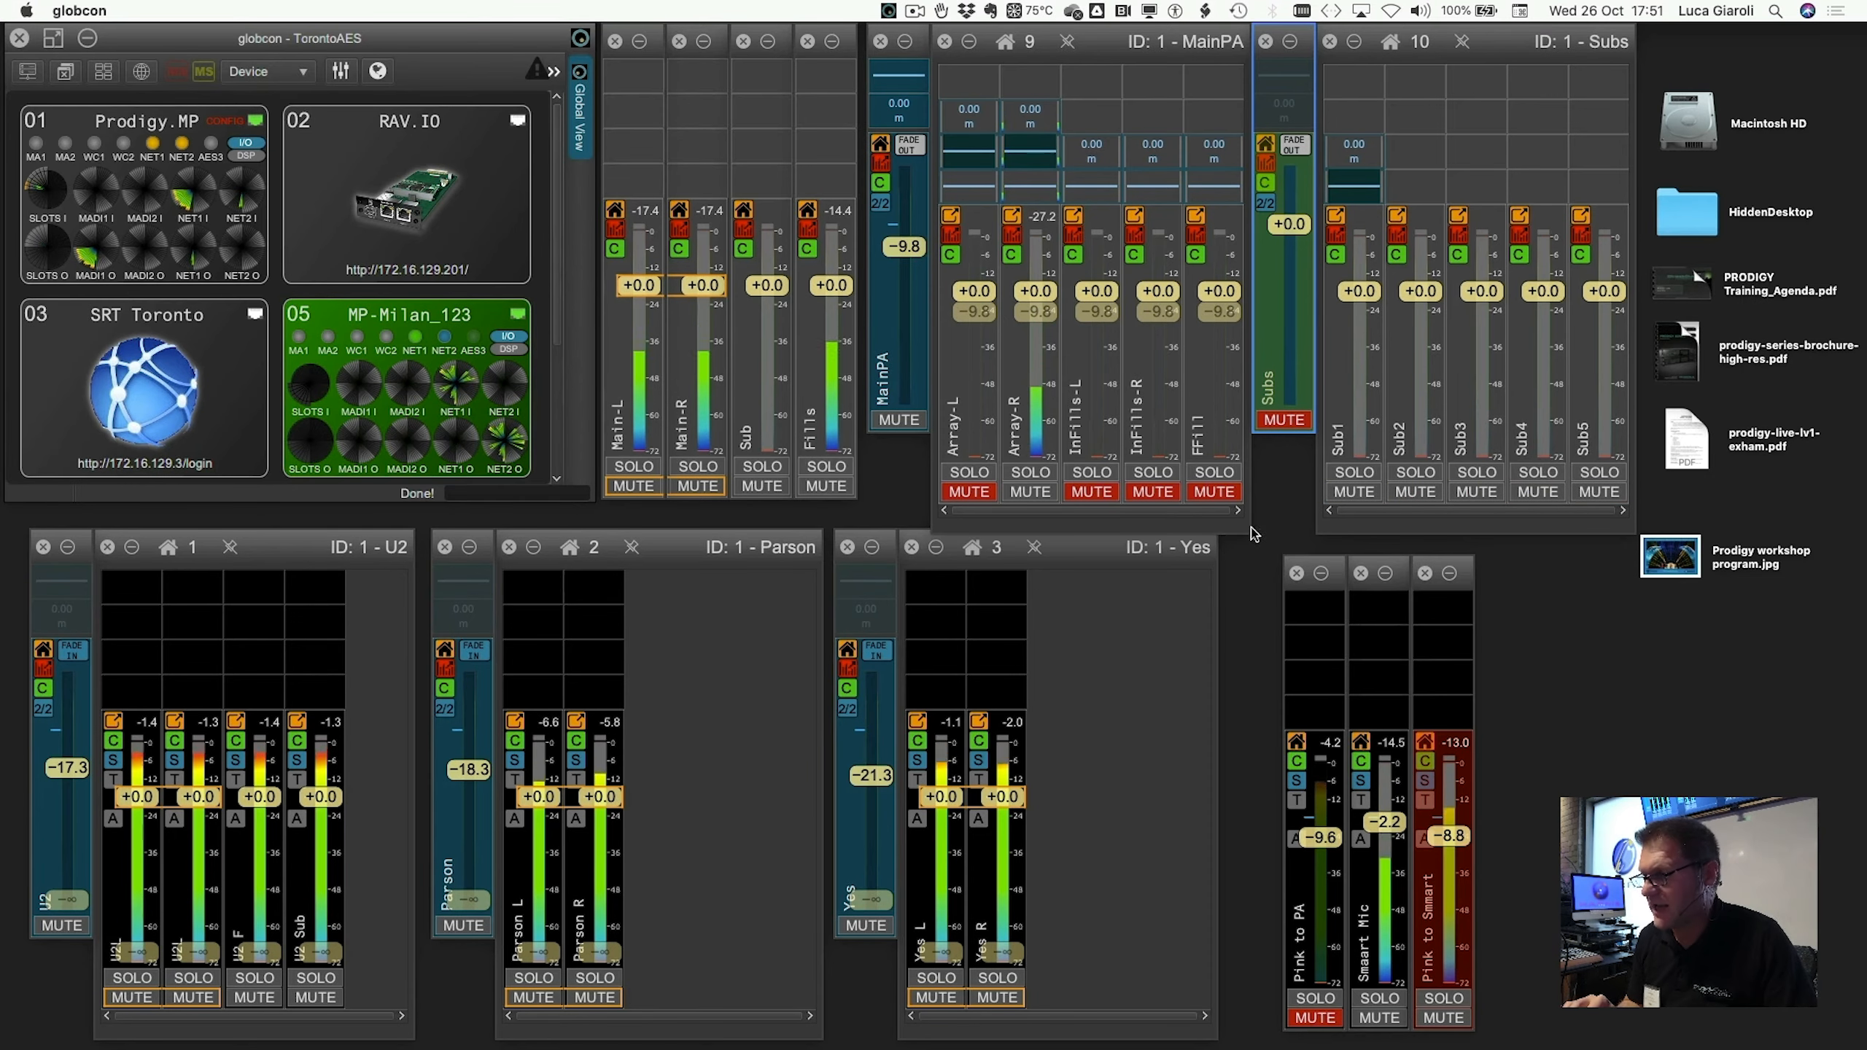
Float the headset mic fader from Prodigy.MP's Flex Channel 1 beside the Smaart faders, and choose the PA layout in slot F9.
{"action": "double_click", "coordinate": [184, 149]}
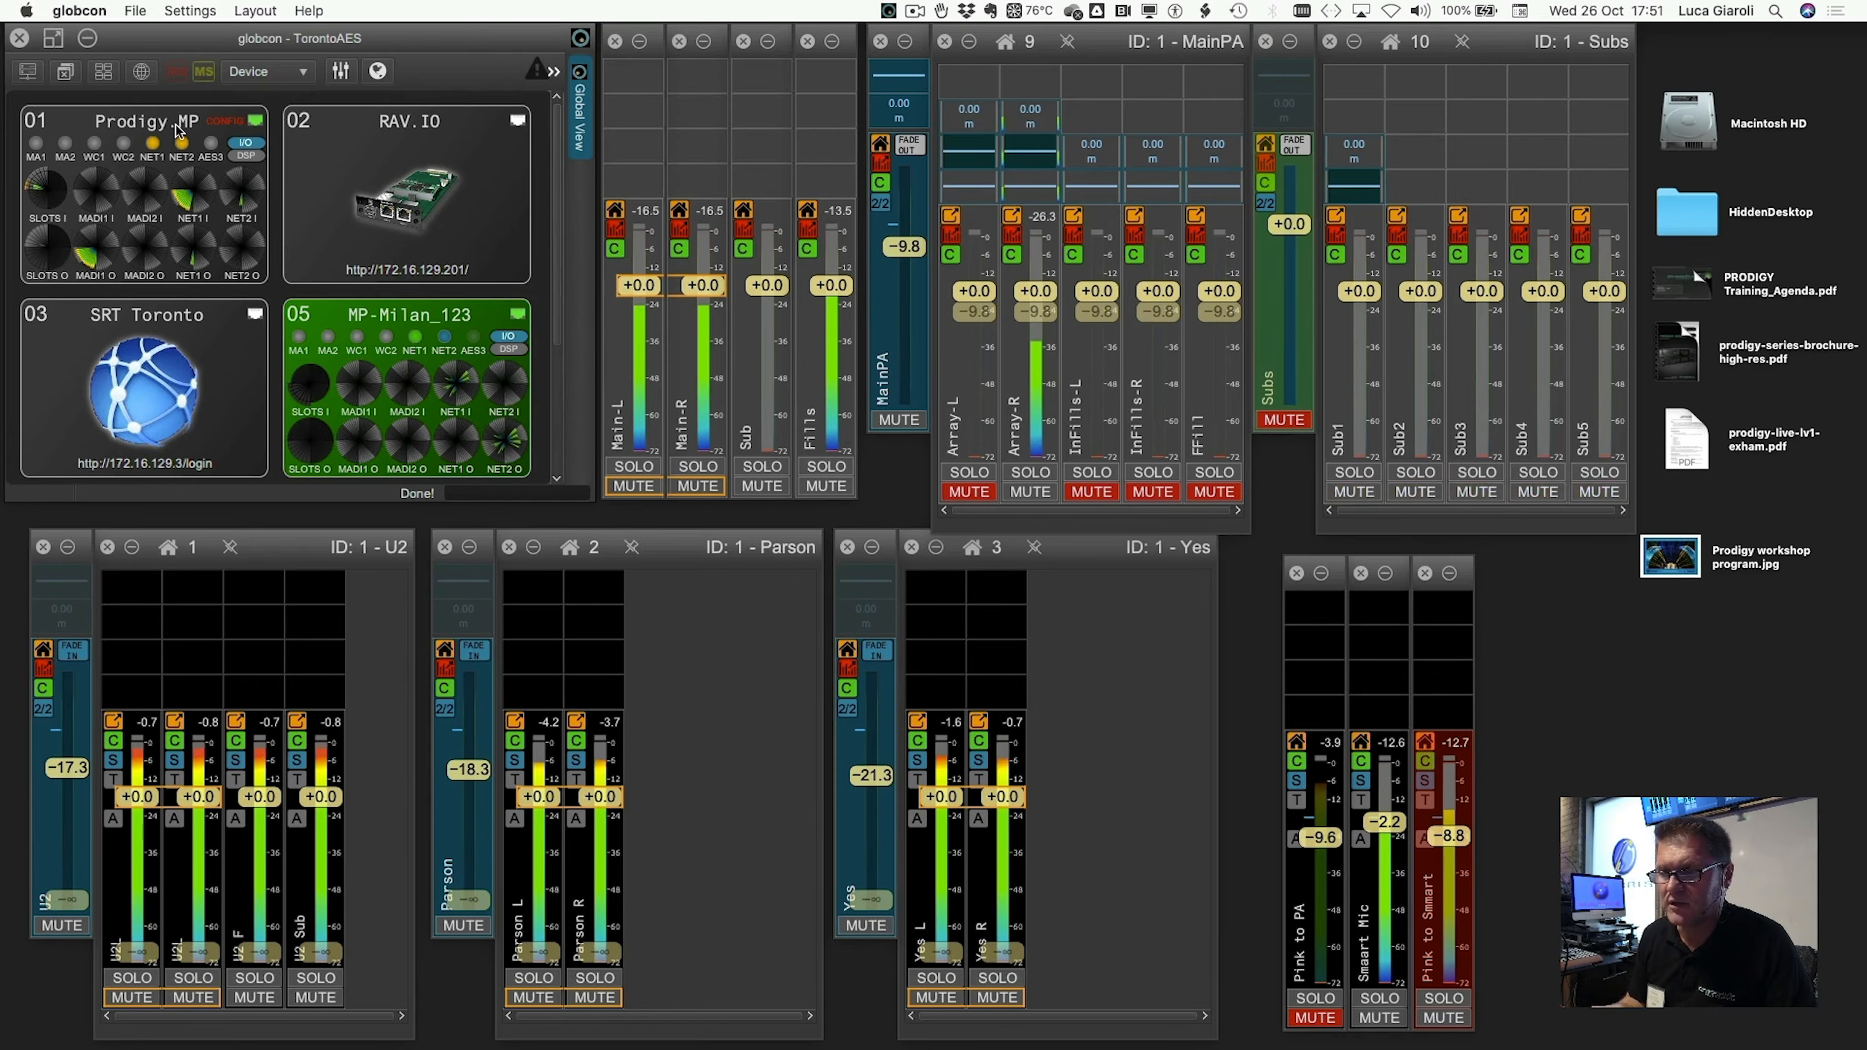
{"action": "left_click_drag", "start_coordinate": [475, 321], "coordinate": [1339, 41]}
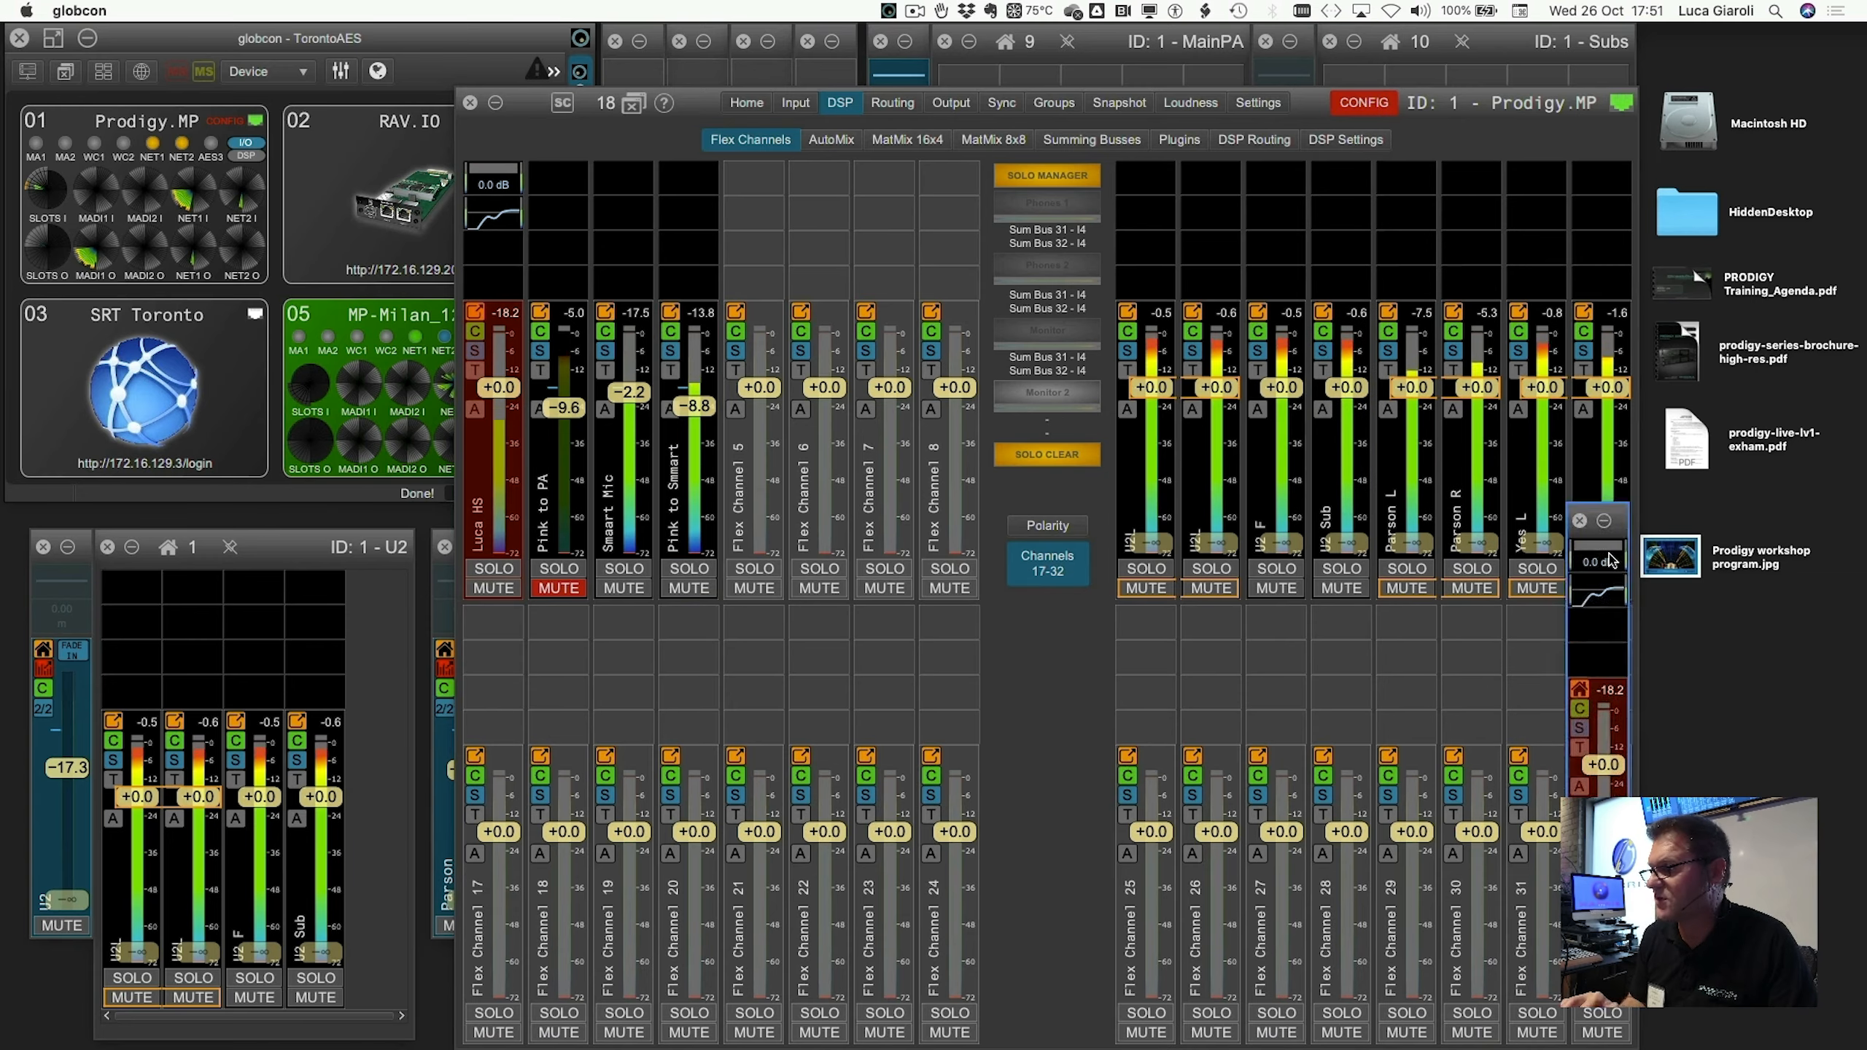
{"action": "left_click", "coordinate": [471, 102]}
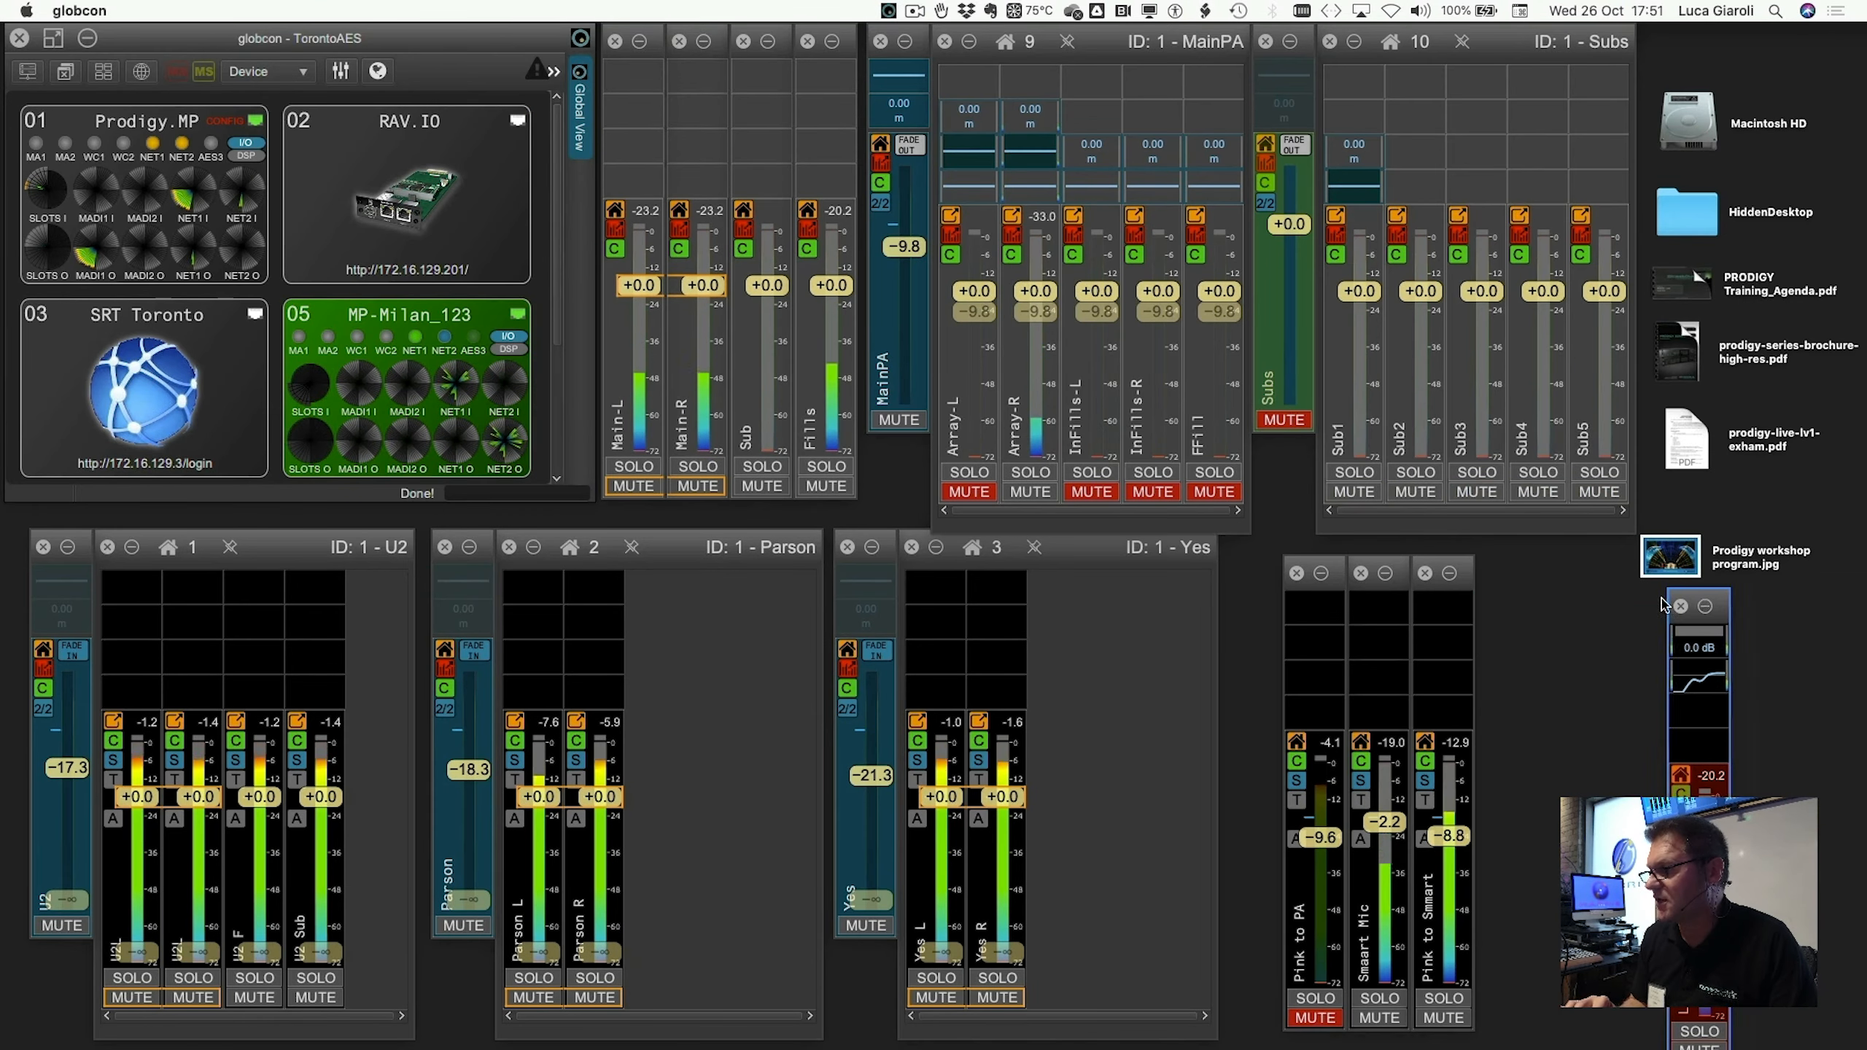
{"action": "left_click_drag", "start_coordinate": [1663, 603], "coordinate": [1533, 564]}
{"action": "left_click", "coordinate": [1546, 574]}
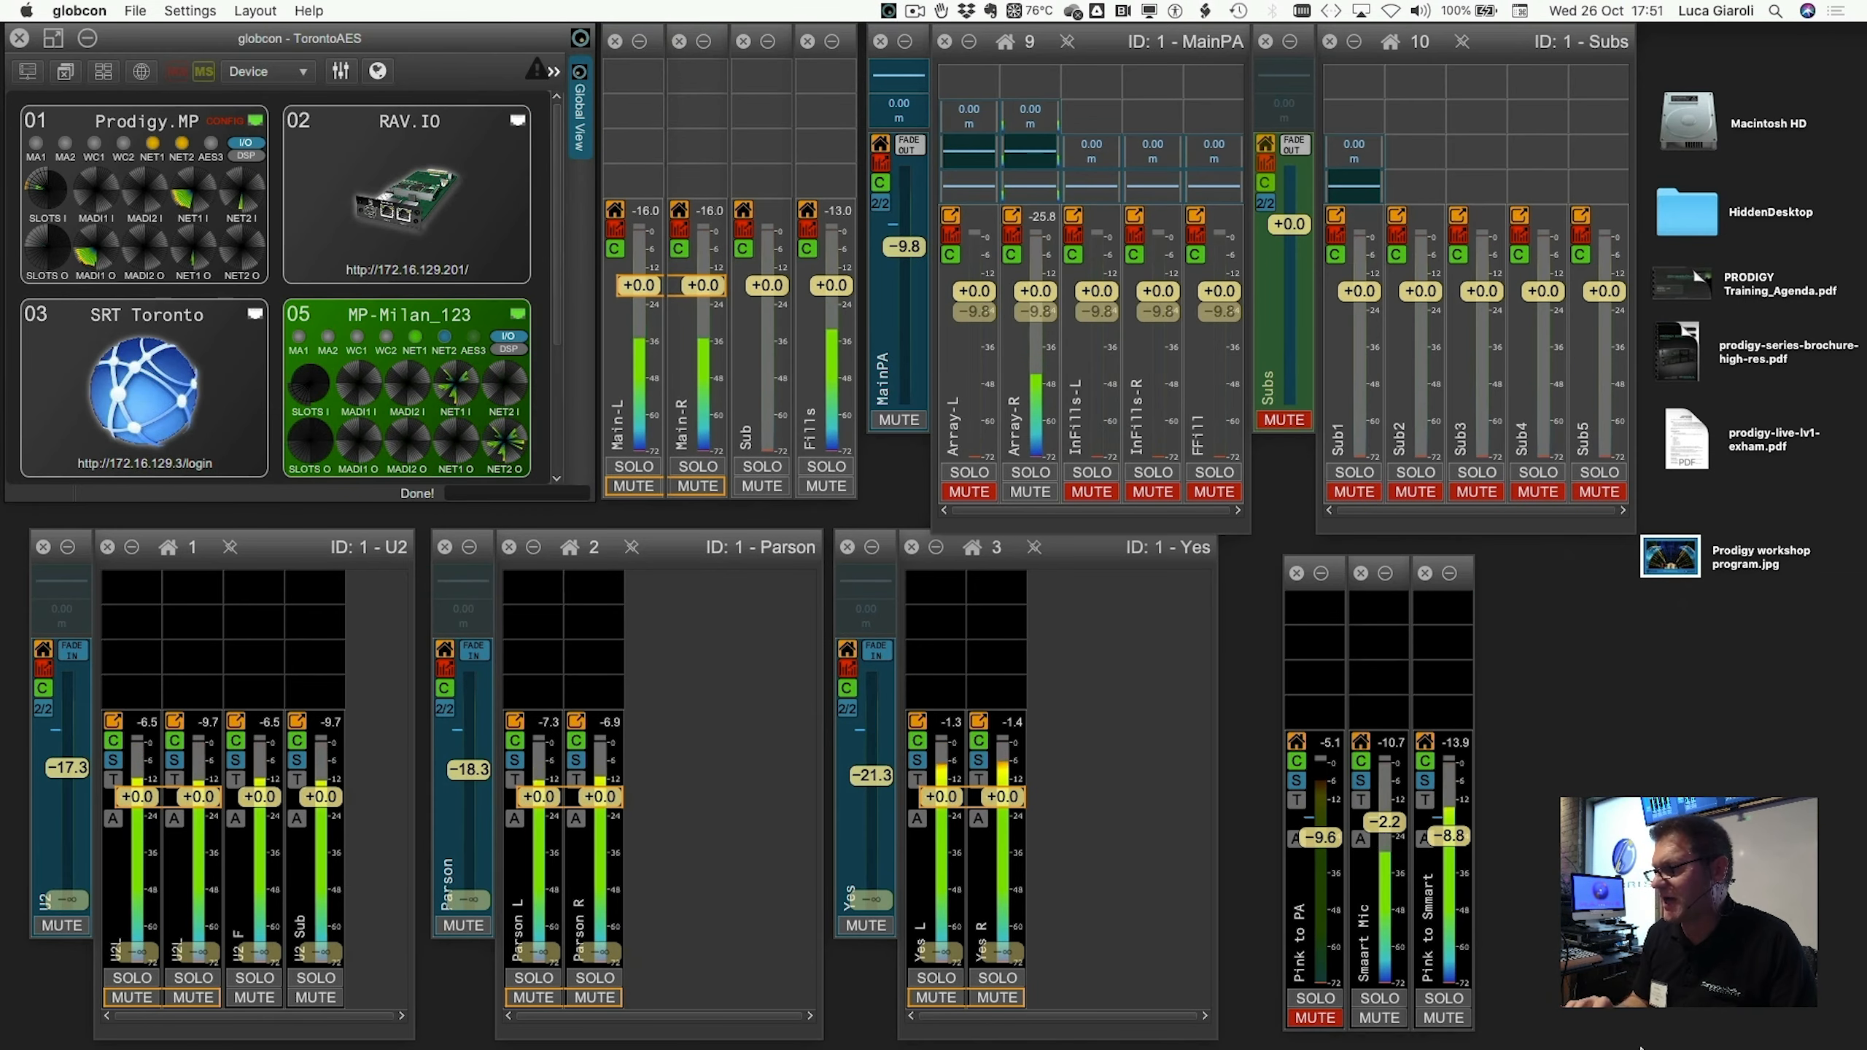
{"action": "left_click", "coordinate": [1683, 1029]}
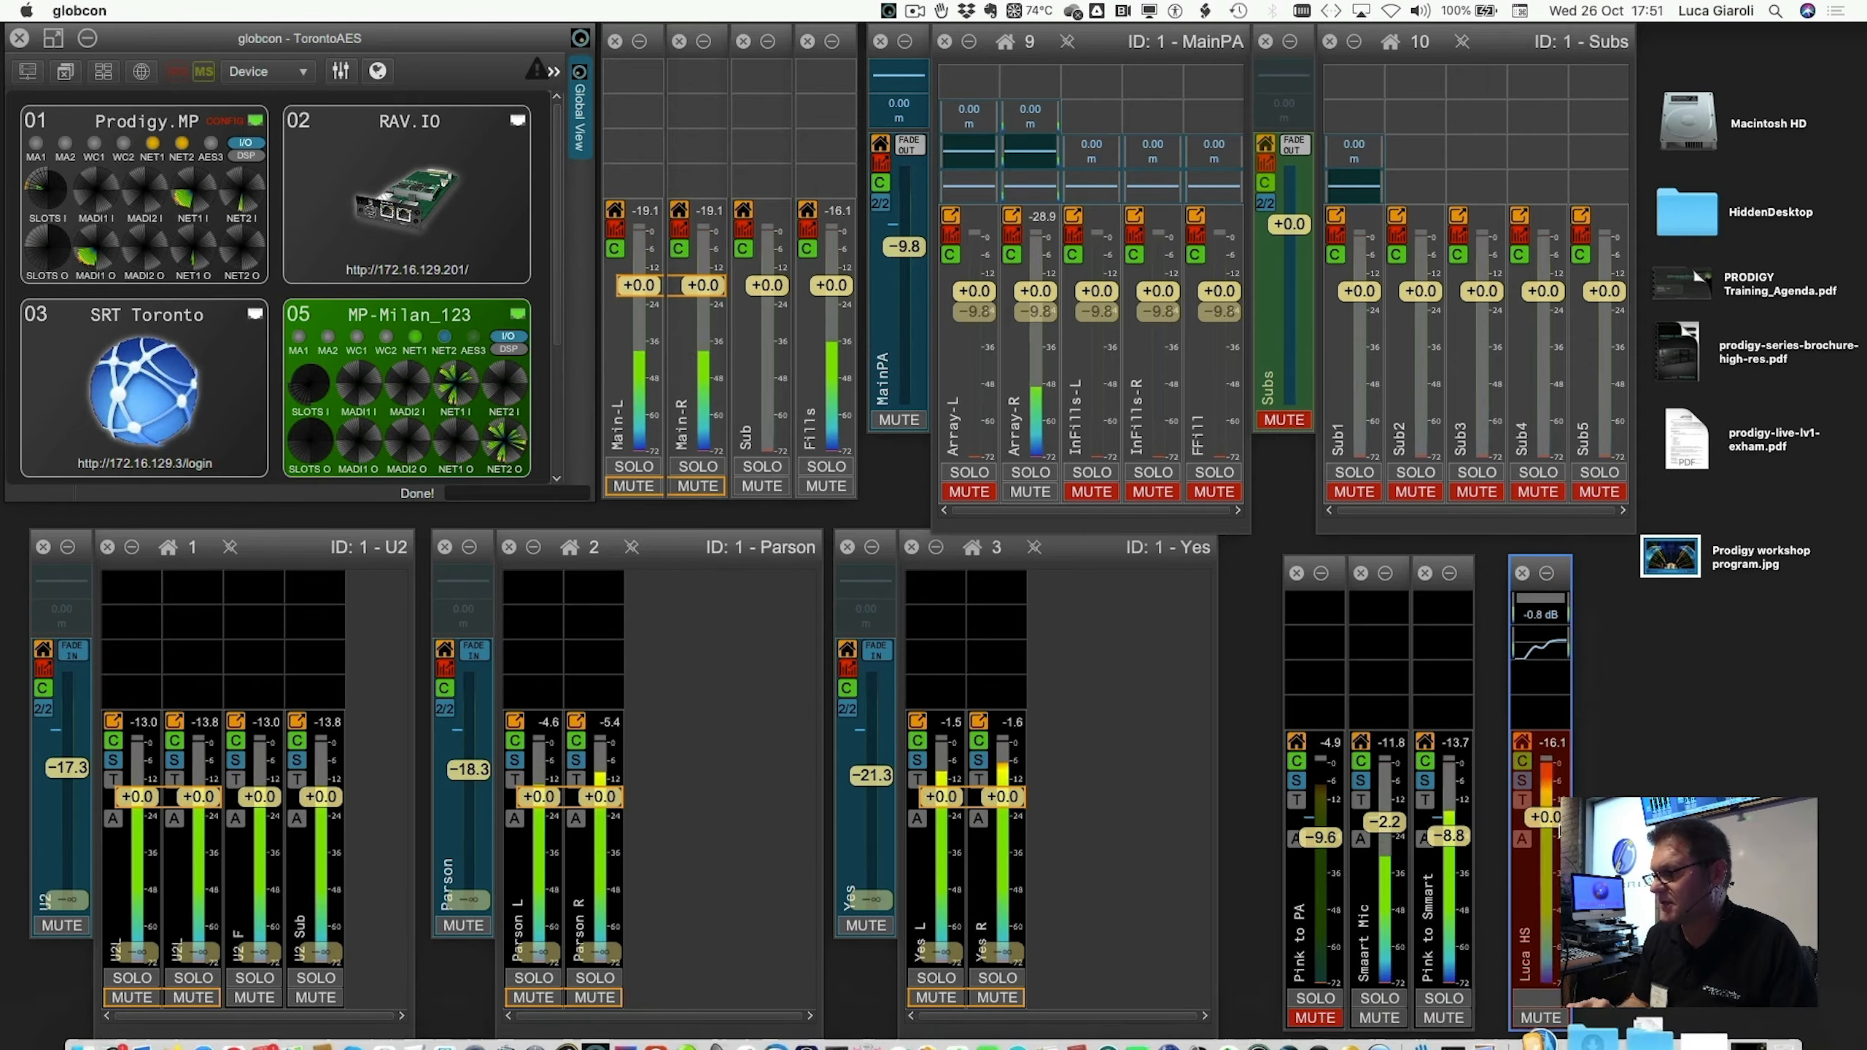
{"action": "key", "text": "space"}
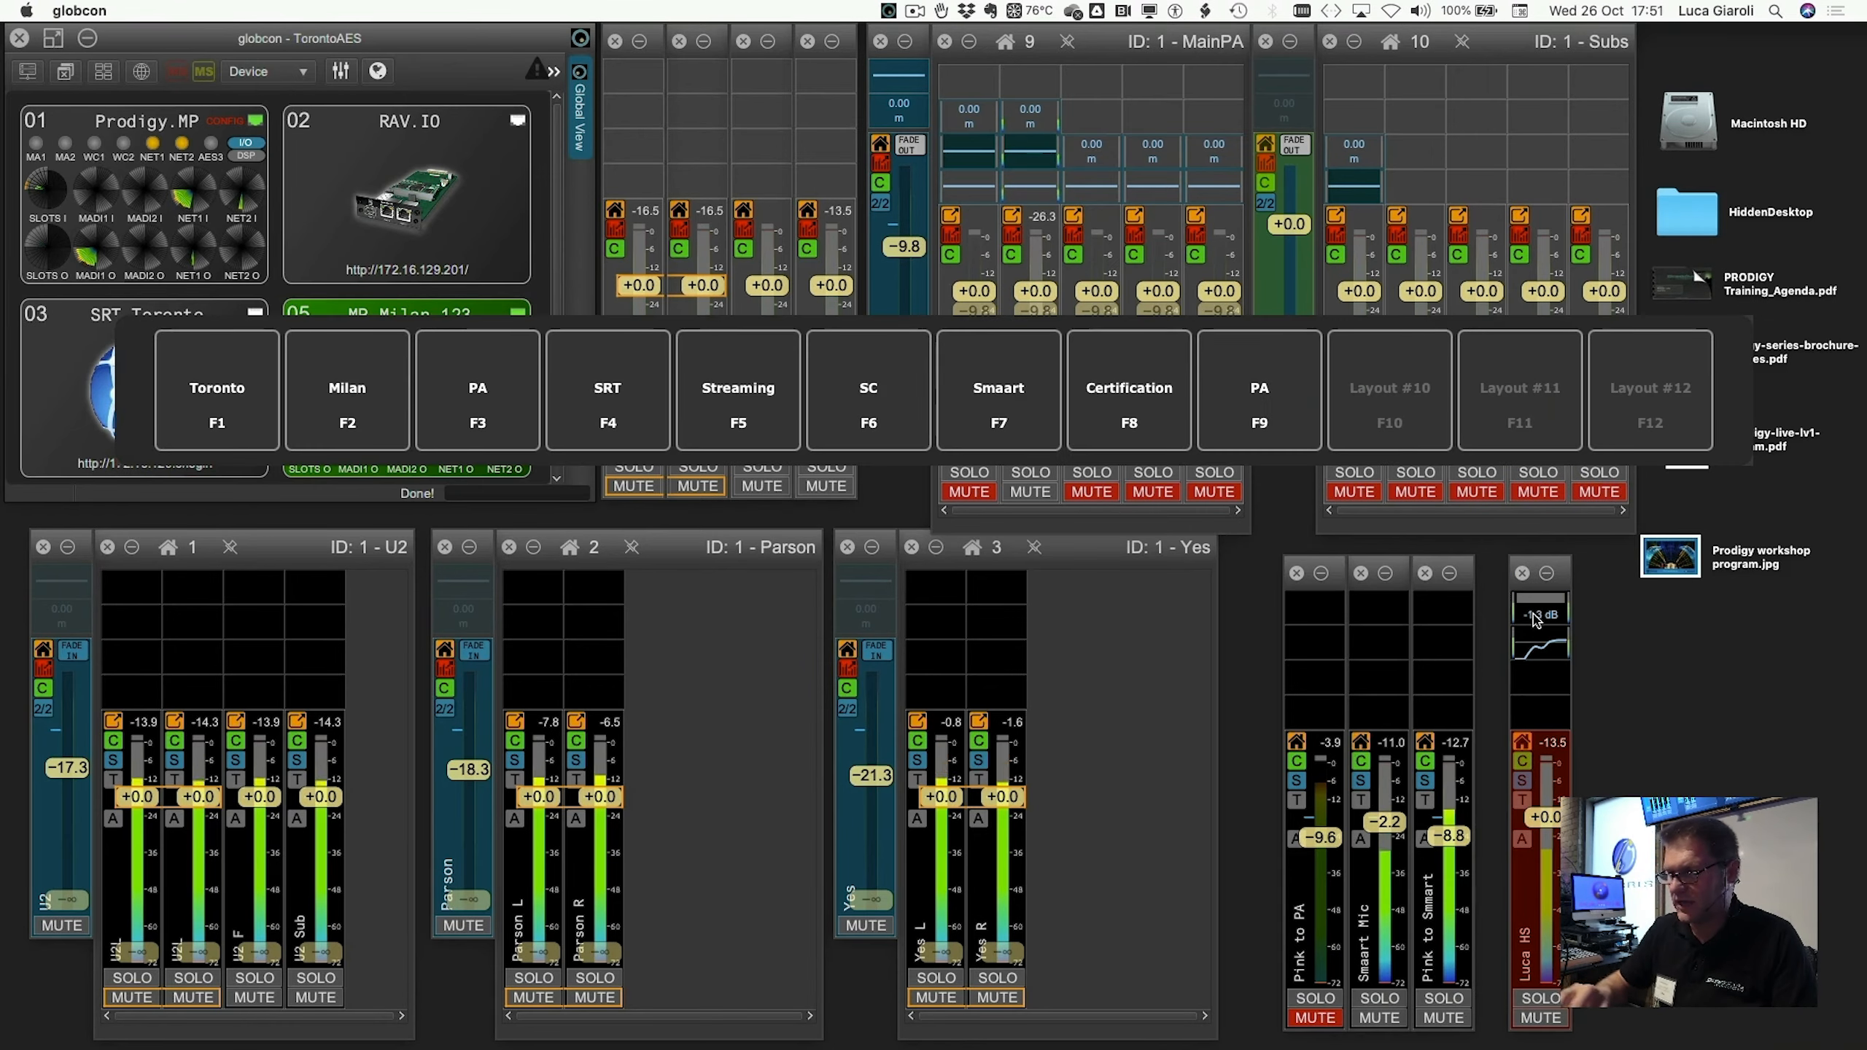
{"action": "left_click", "coordinate": [1268, 393]}
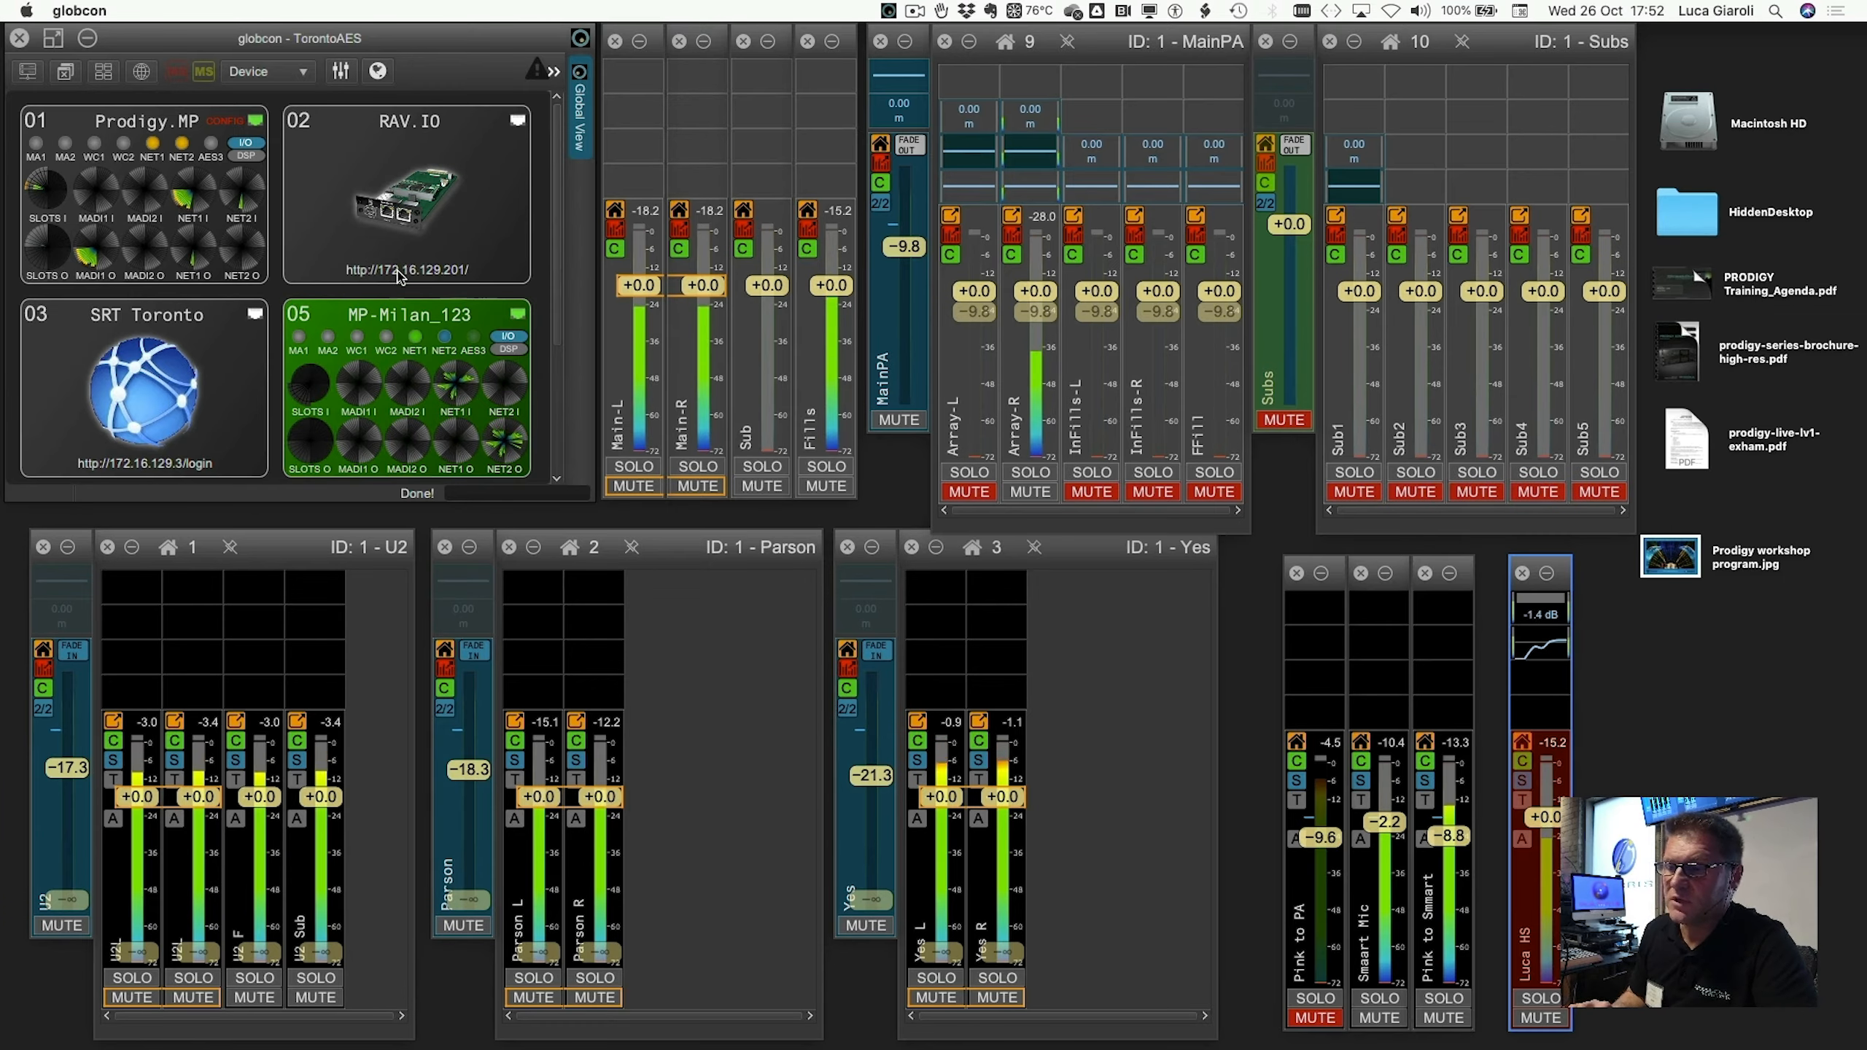
Run Smaart device discovery, select the Smaart v8 entry at ws://172.16.129.200:26000, and hide the list of discovered devices.
{"action": "scroll", "coordinate": [399, 275], "scroll_direction": "down", "scroll_amount": 2}
{"action": "scroll", "coordinate": [399, 275], "scroll_direction": "up", "scroll_amount": 2}
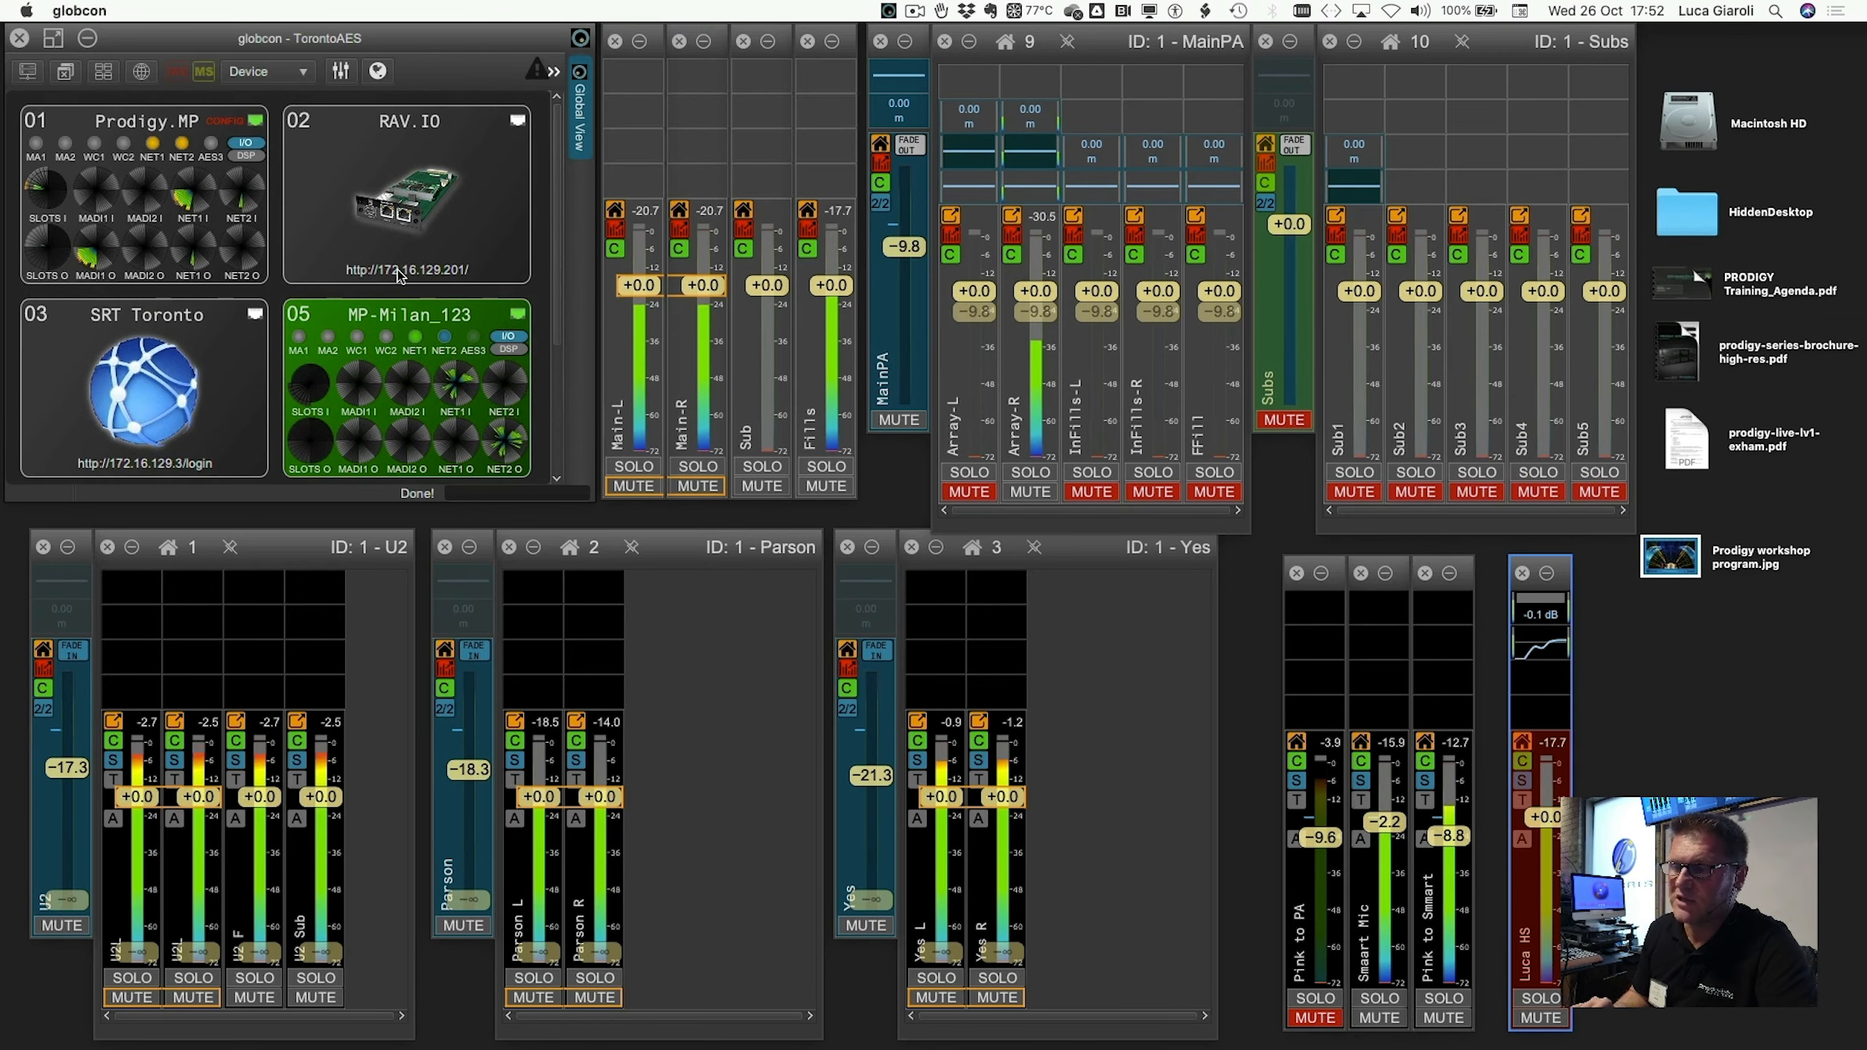
{"action": "left_click", "coordinate": [28, 74]}
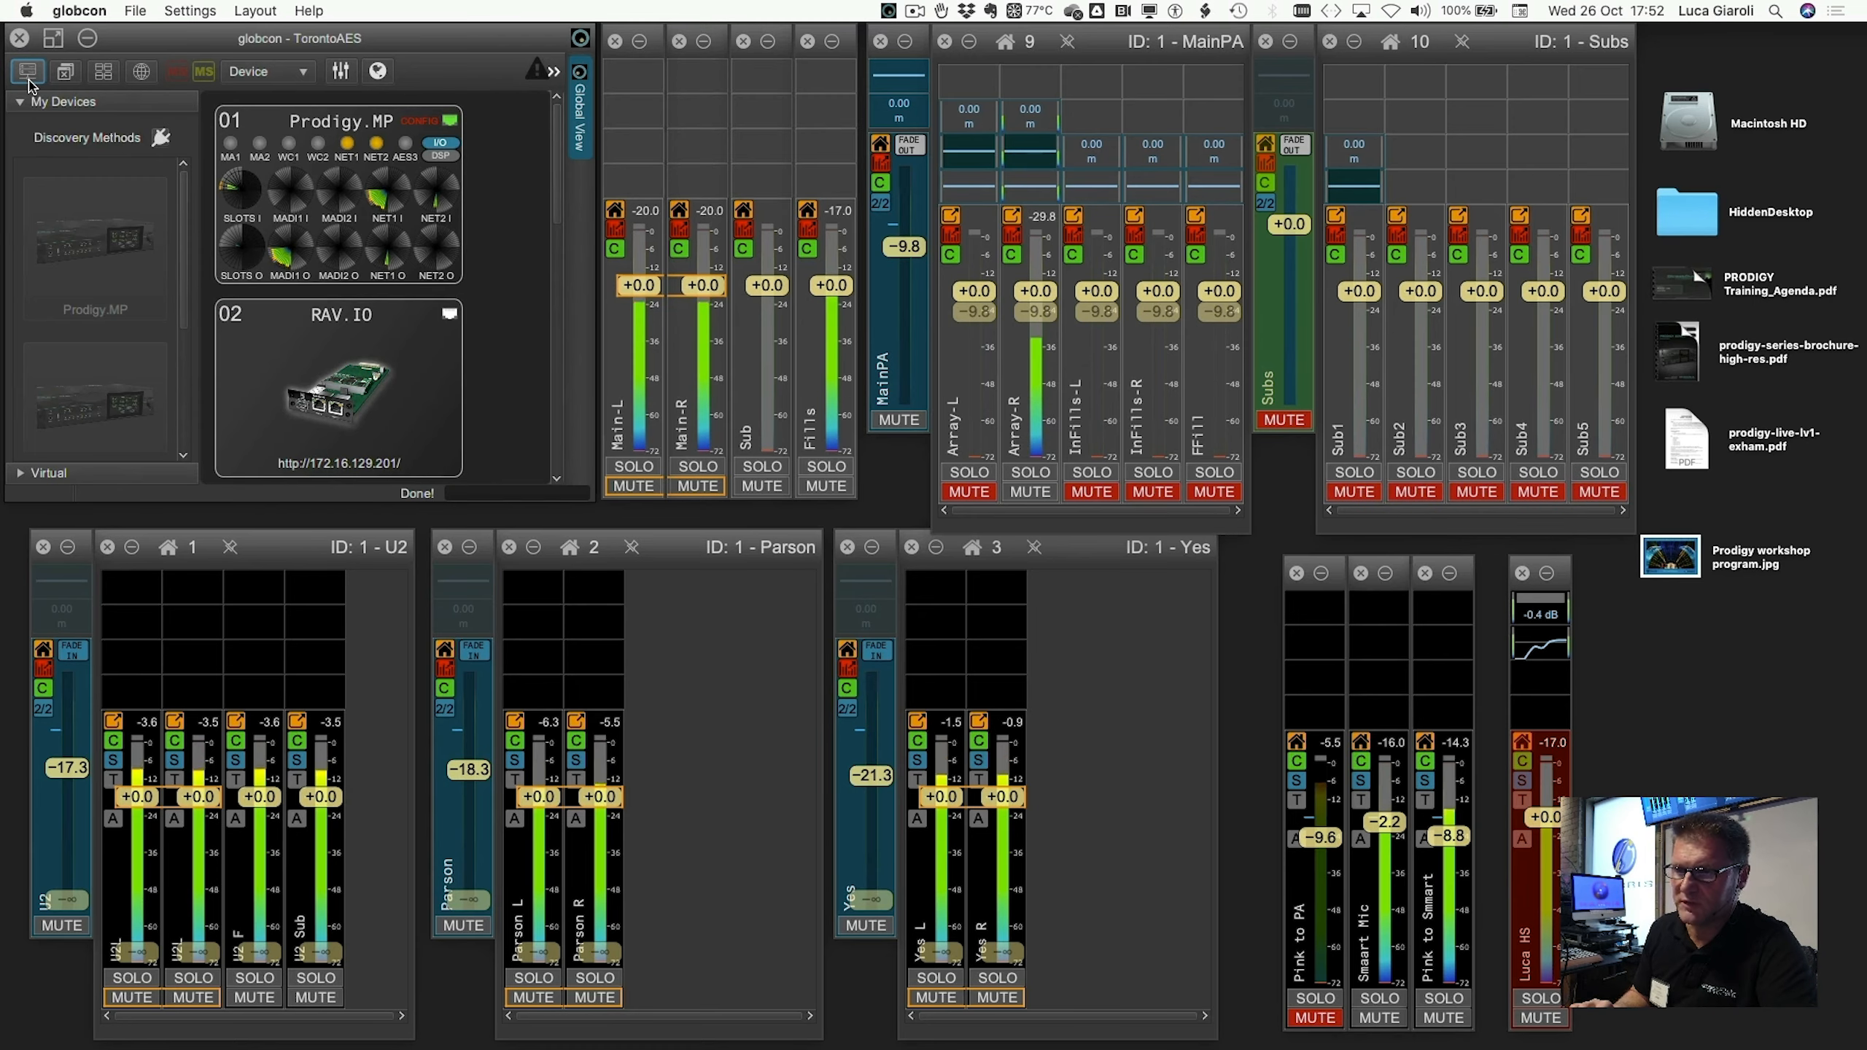
{"action": "left_click", "coordinate": [161, 138]}
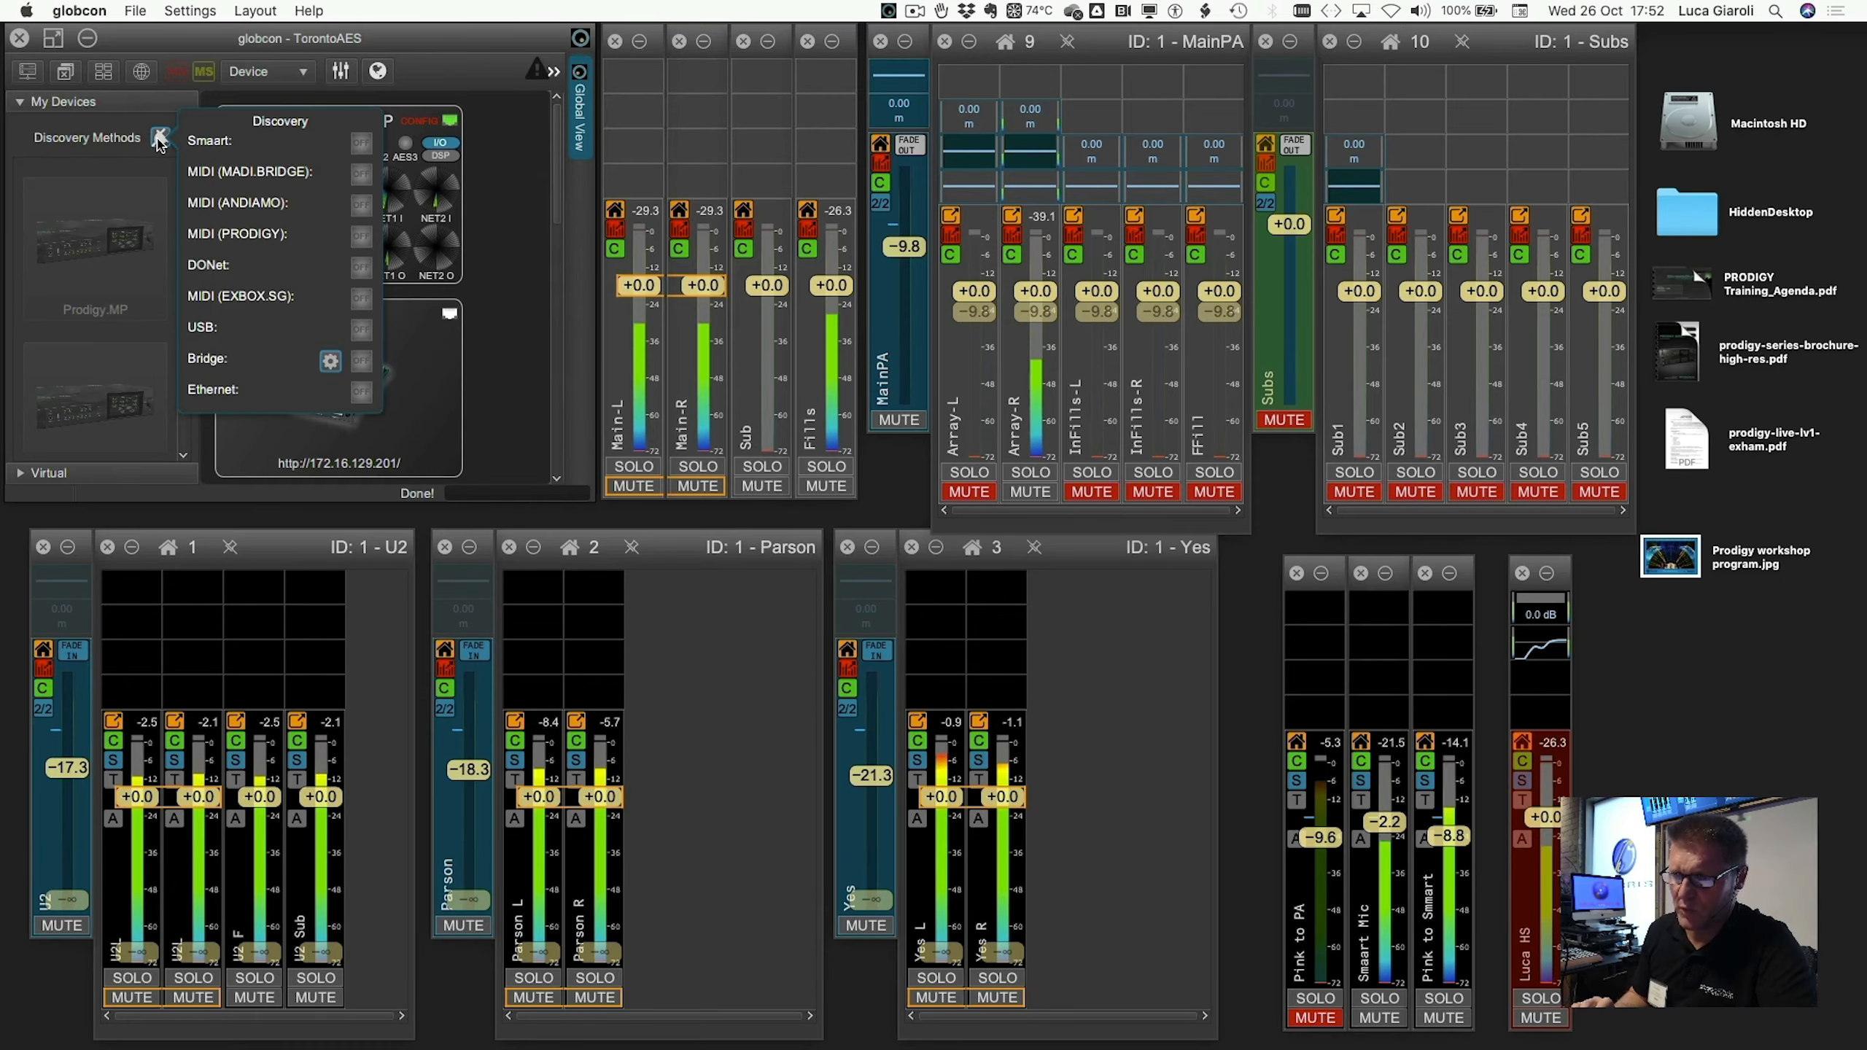
{"action": "left_click", "coordinate": [360, 146]}
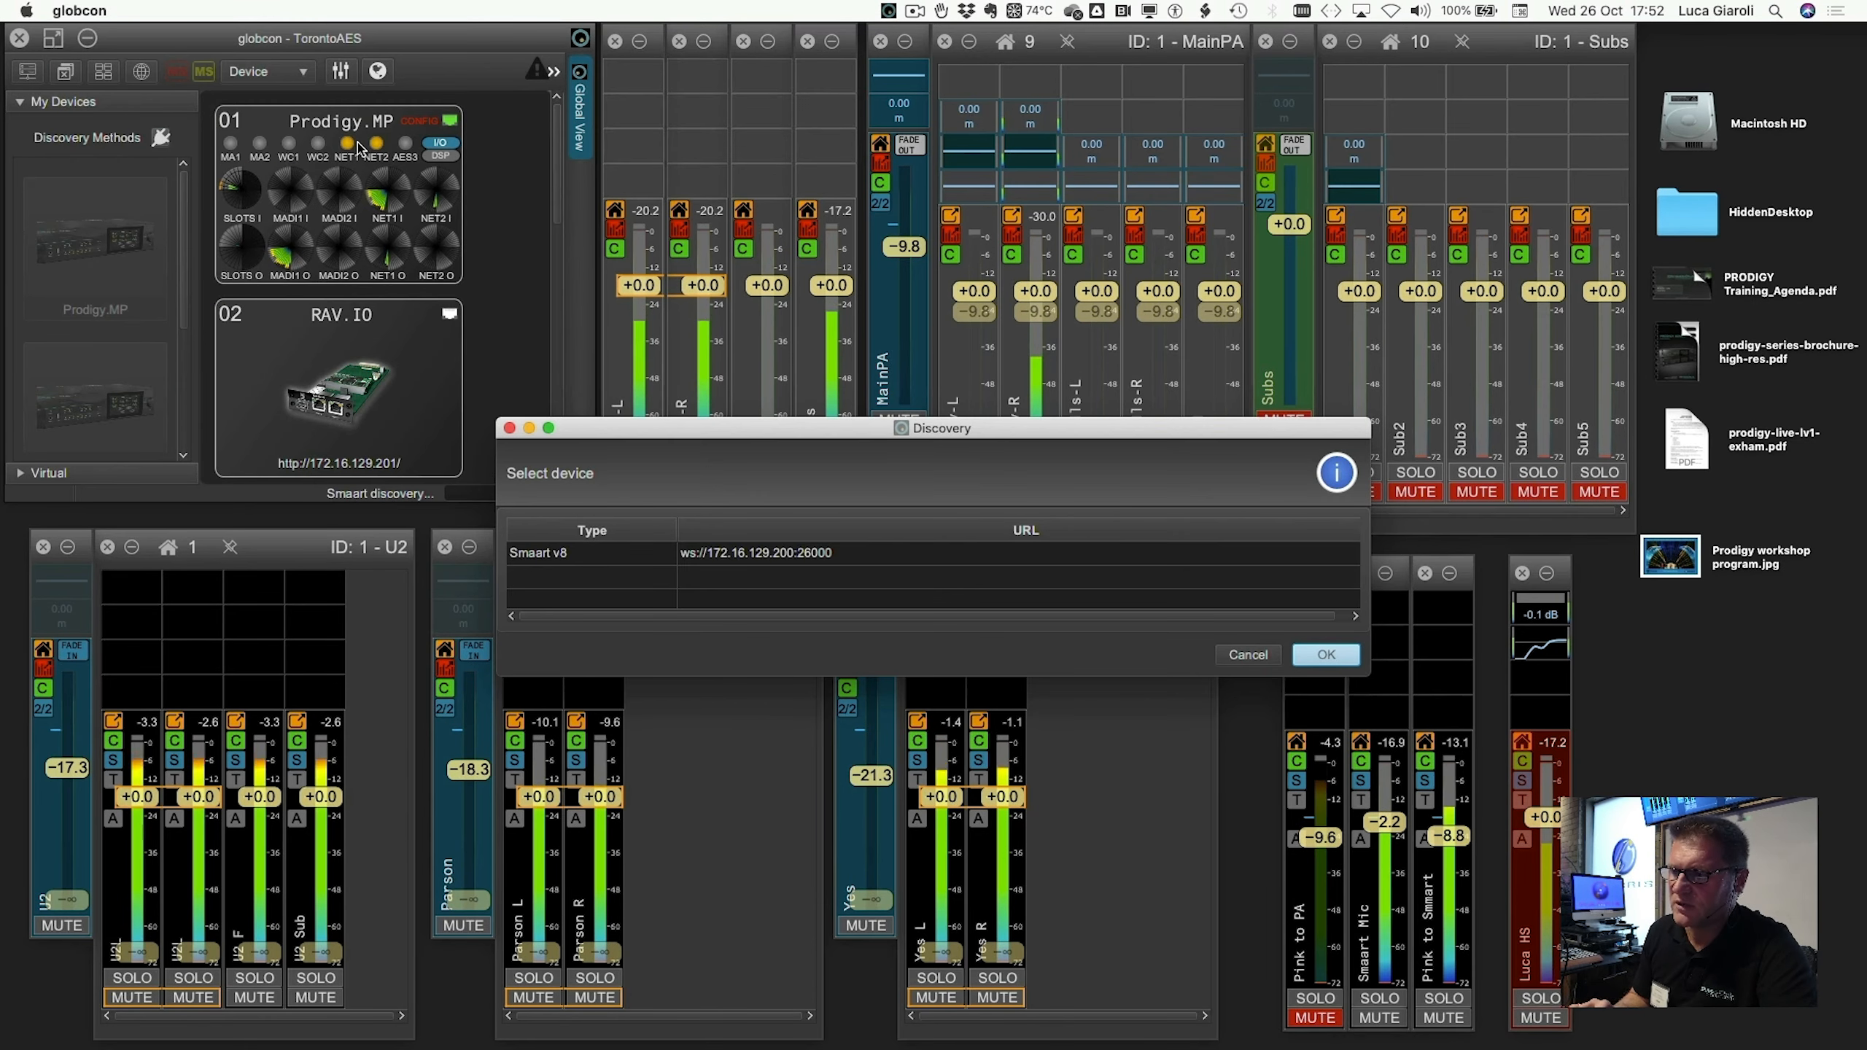
{"action": "left_click", "coordinate": [709, 553]}
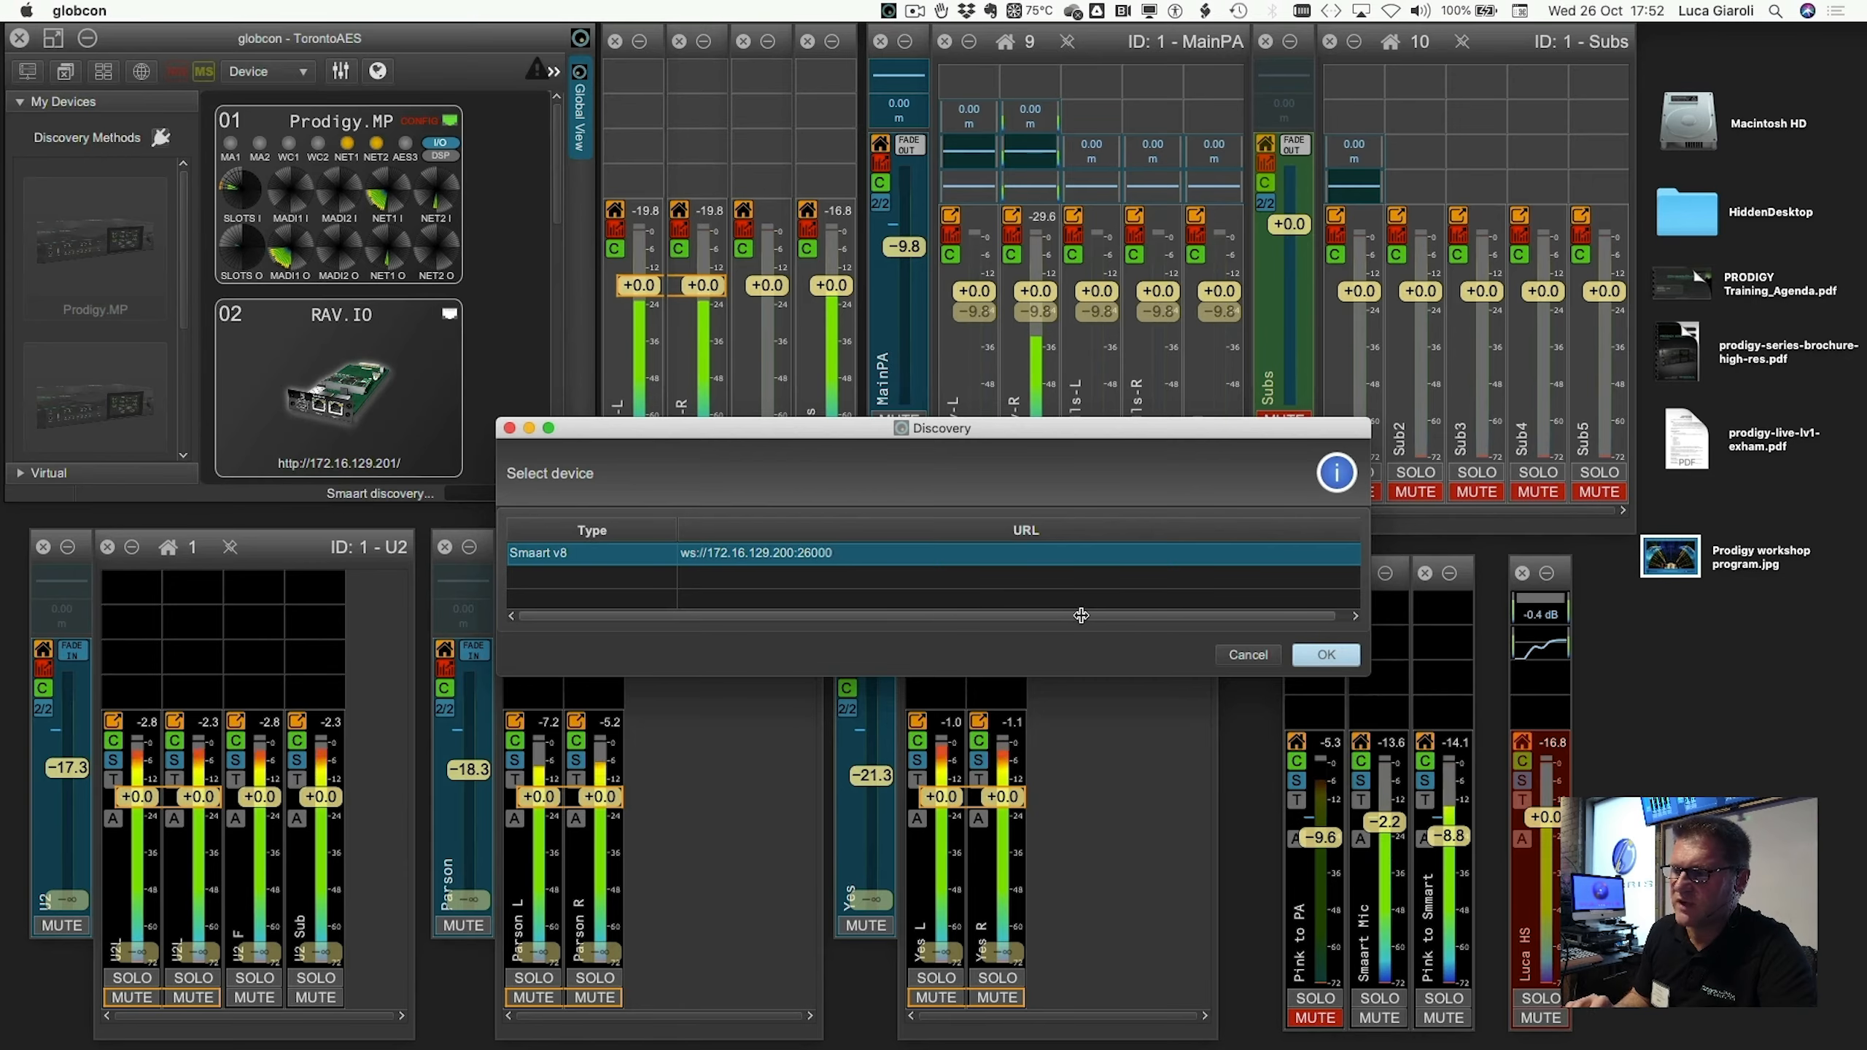
{"action": "left_click", "coordinate": [1264, 651]}
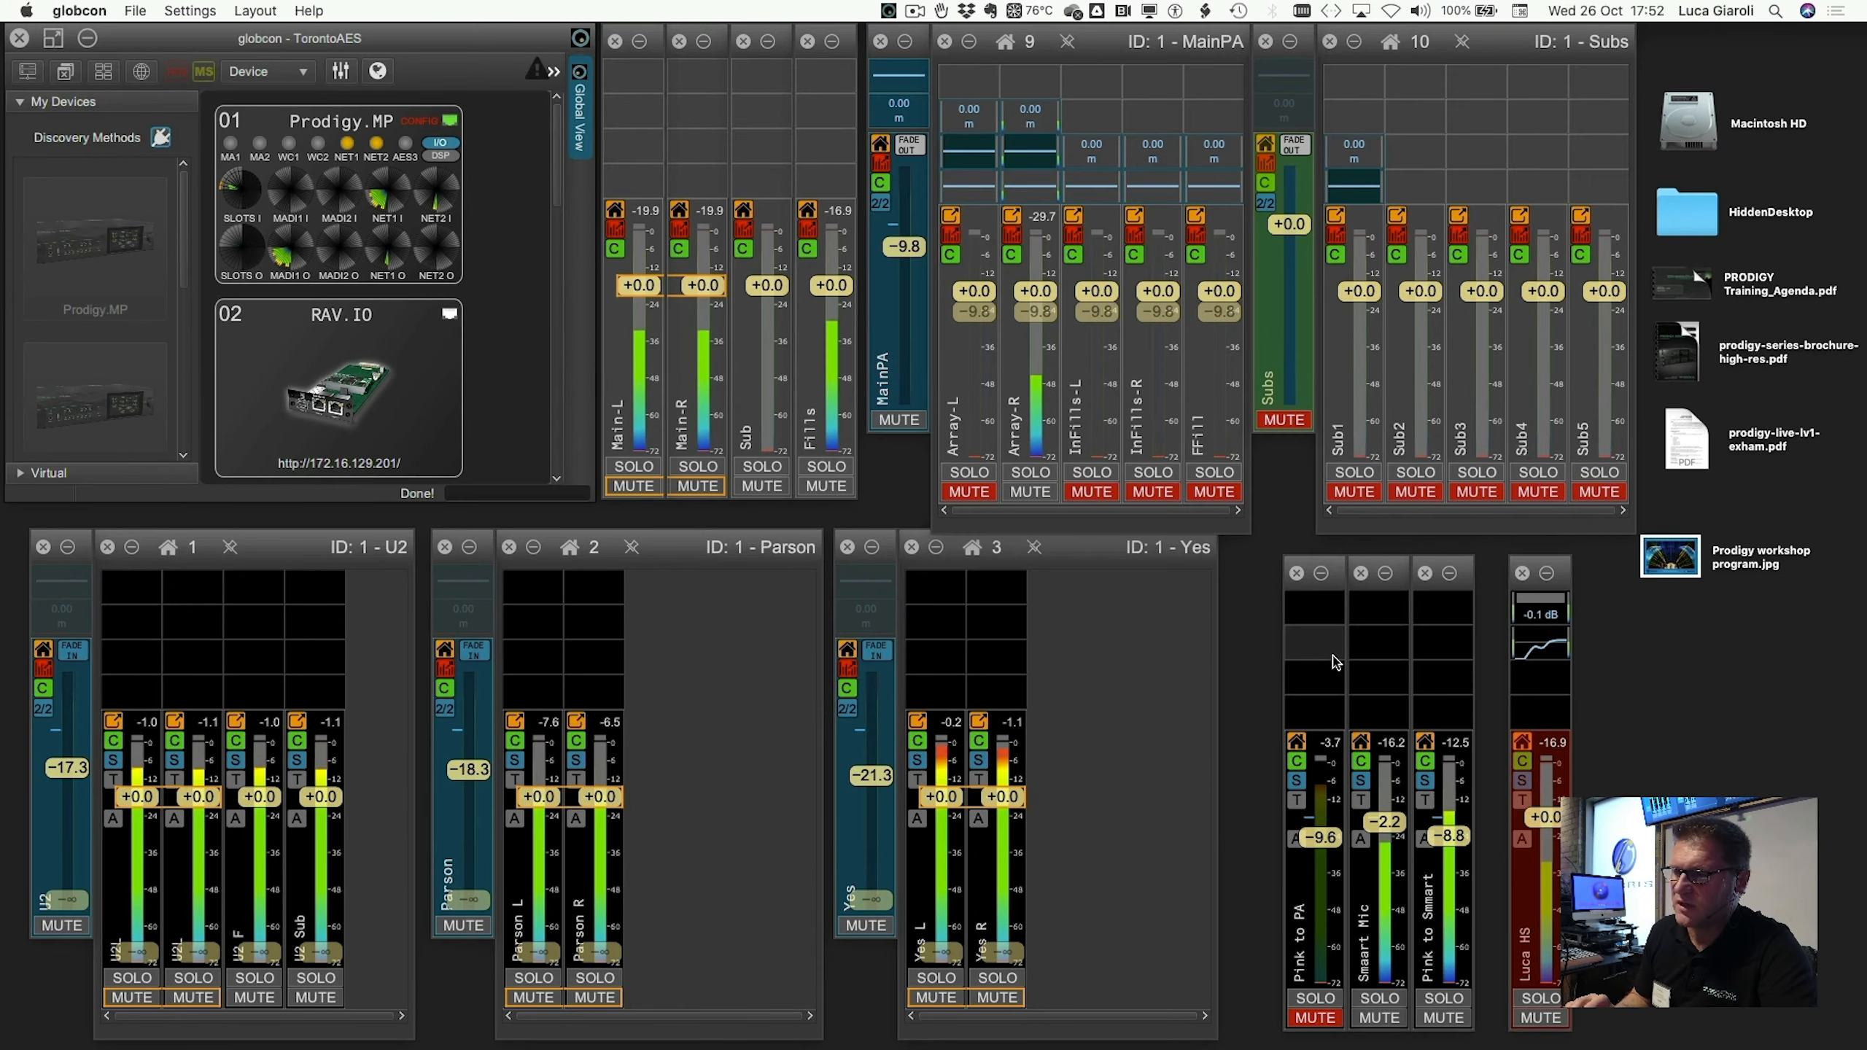
{"action": "left_click", "coordinate": [27, 71]}
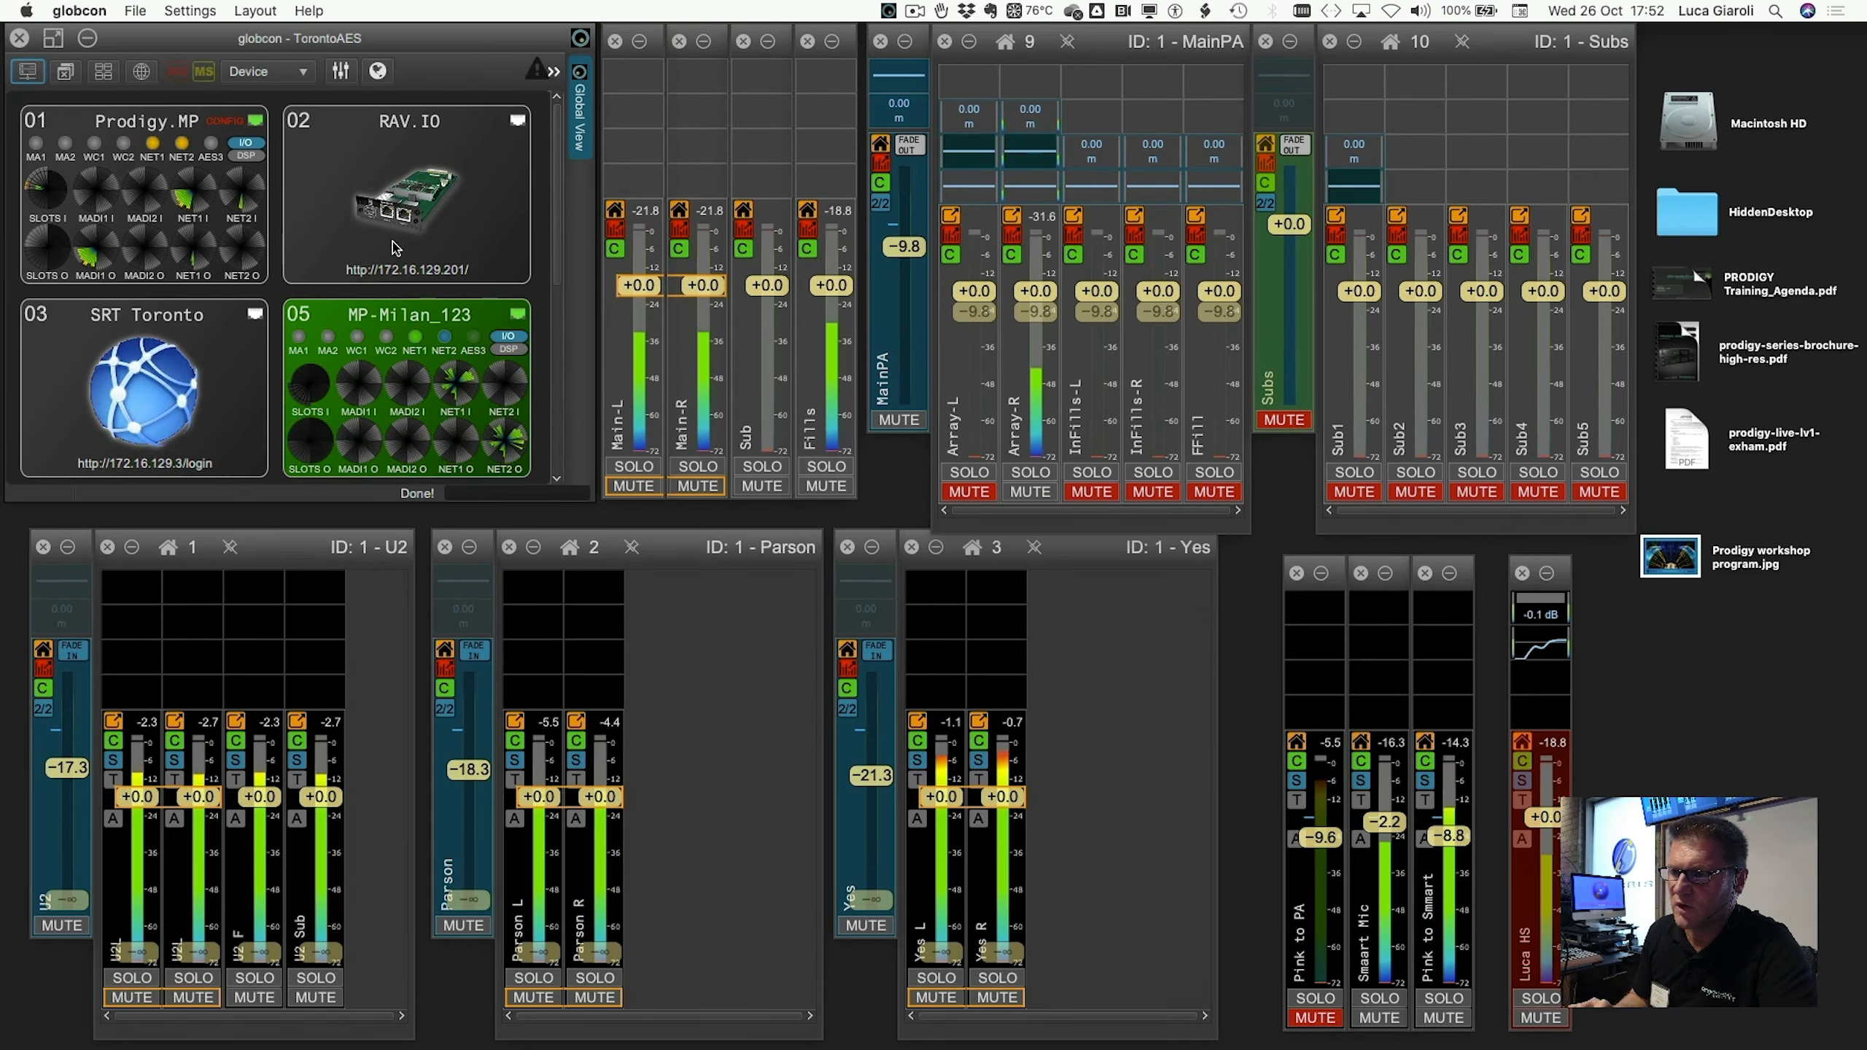
Open the Smaart device's Transfer Function view from the device list, then stop and restart the TF measurement.
{"action": "scroll", "coordinate": [395, 248], "scroll_direction": "down", "scroll_amount": 3}
{"action": "double_click", "coordinate": [179, 307]}
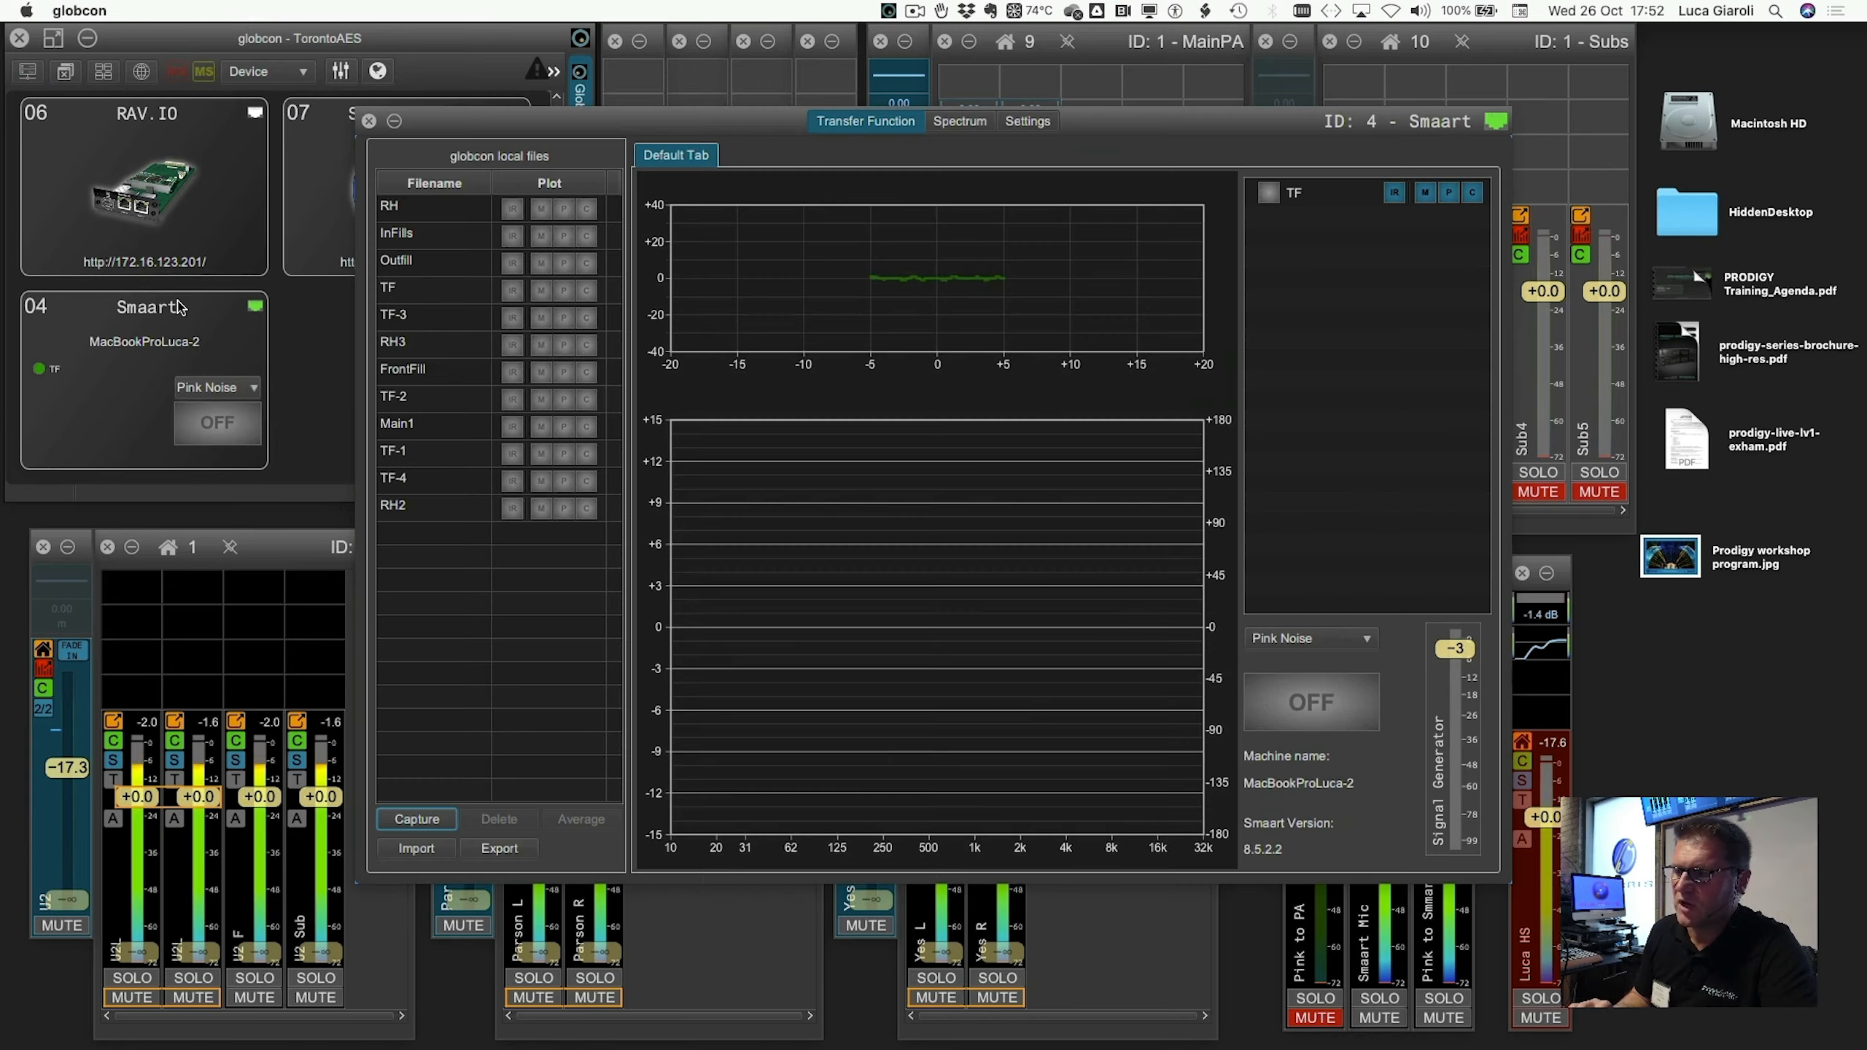
{"action": "left_click", "coordinate": [1271, 196]}
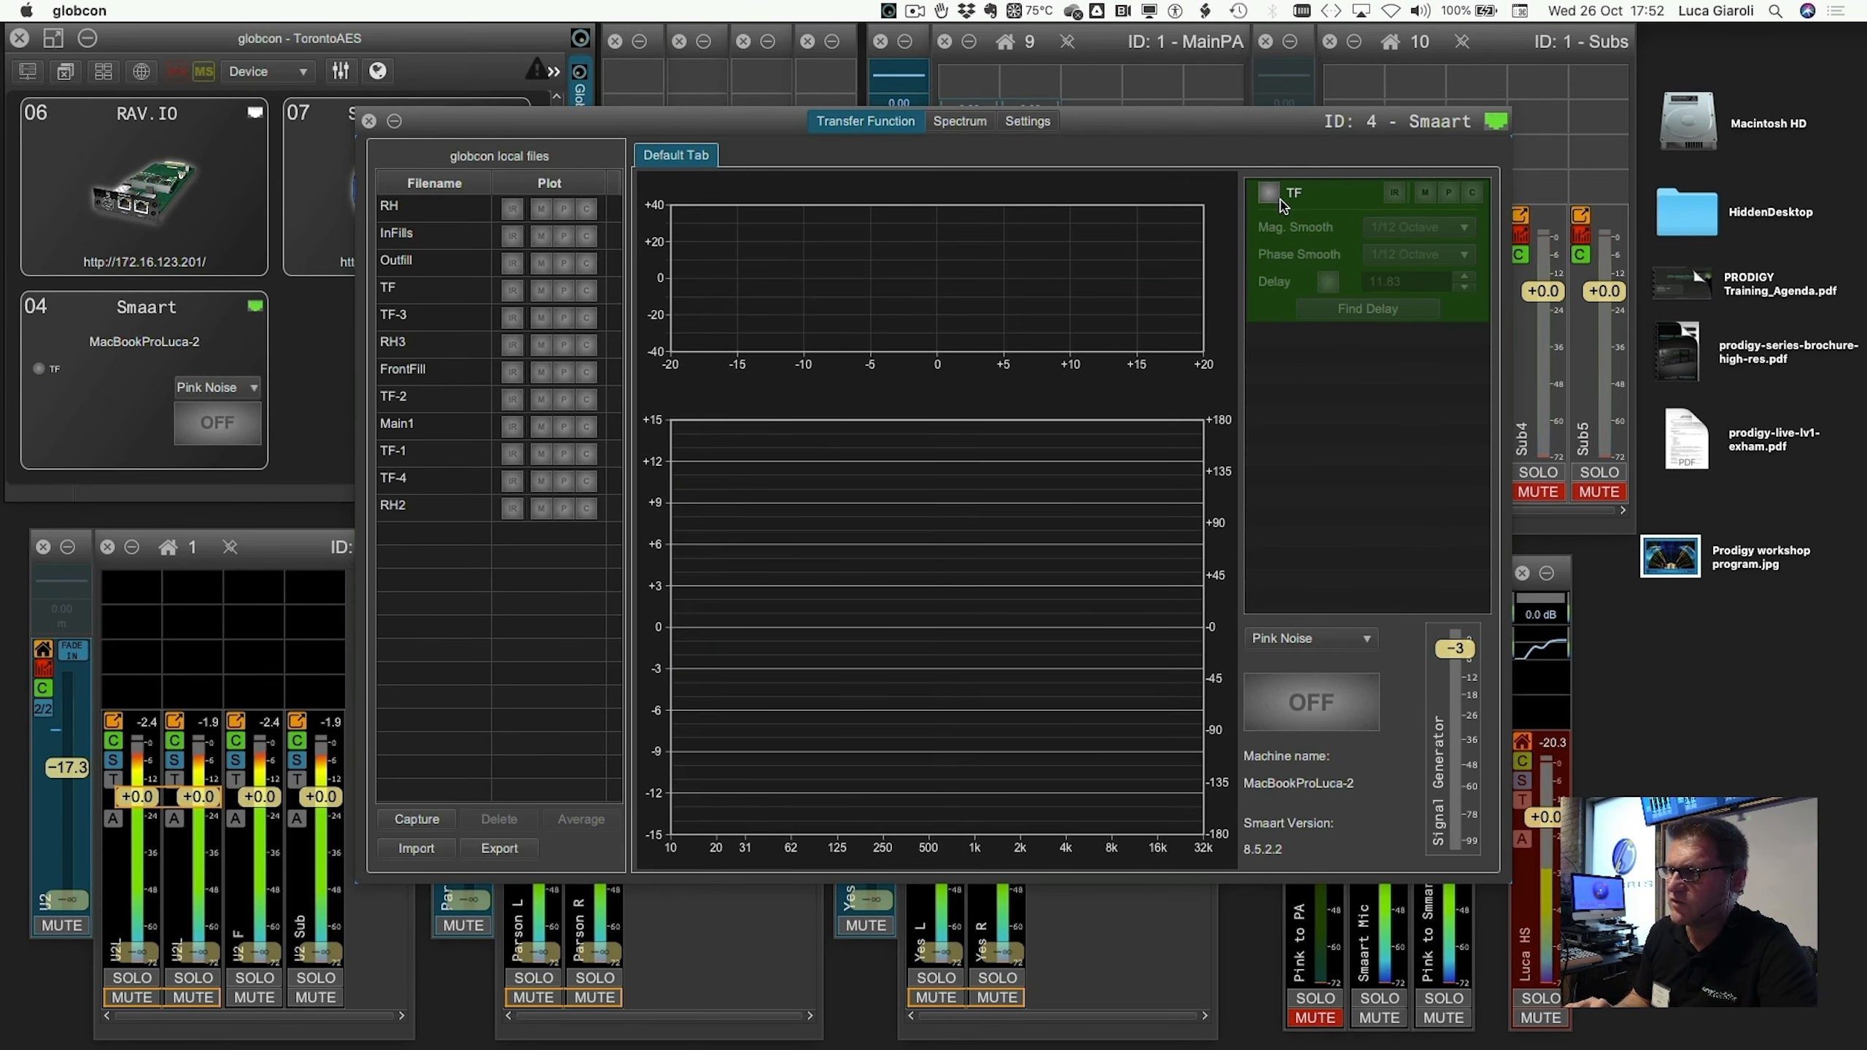
{"action": "left_click", "coordinate": [1275, 197]}
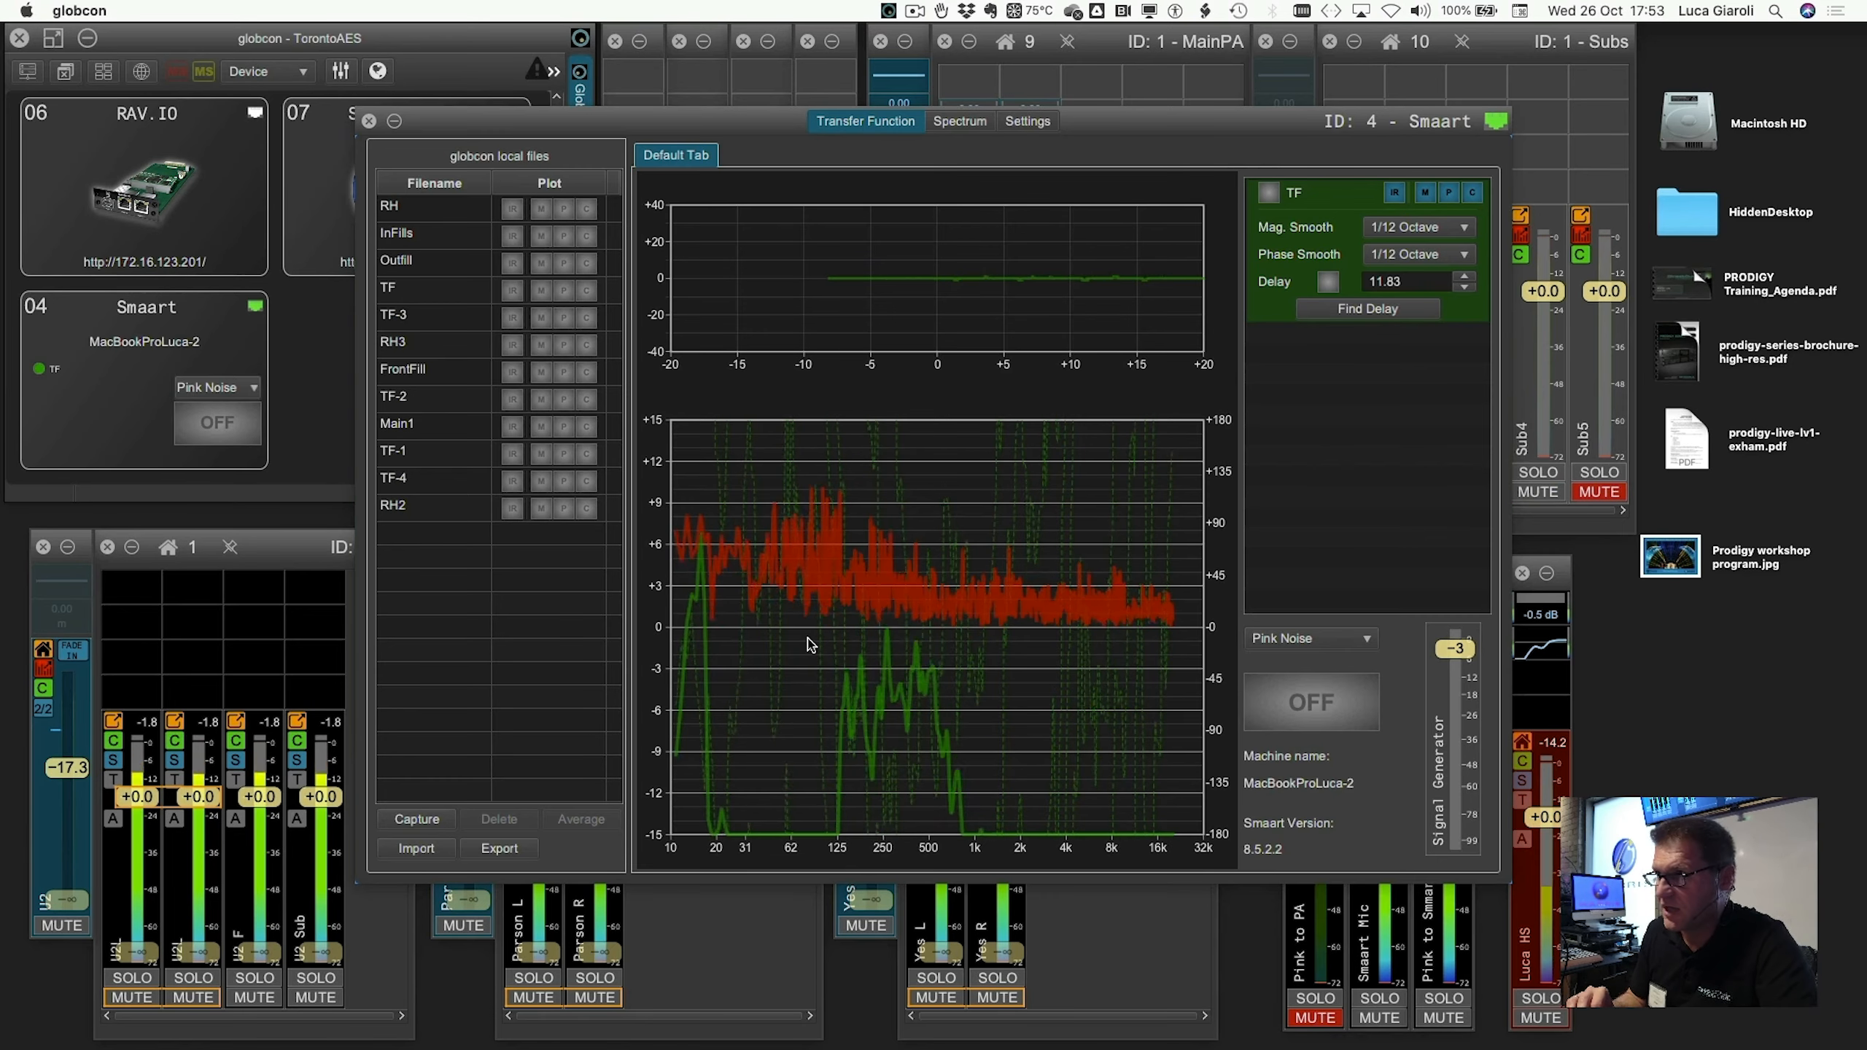
Check the magnitude smoothing options for the TF measurement in globcon, and return to globcon after viewing the live traces in Smaart.
{"action": "left_click", "coordinate": [1415, 227]}
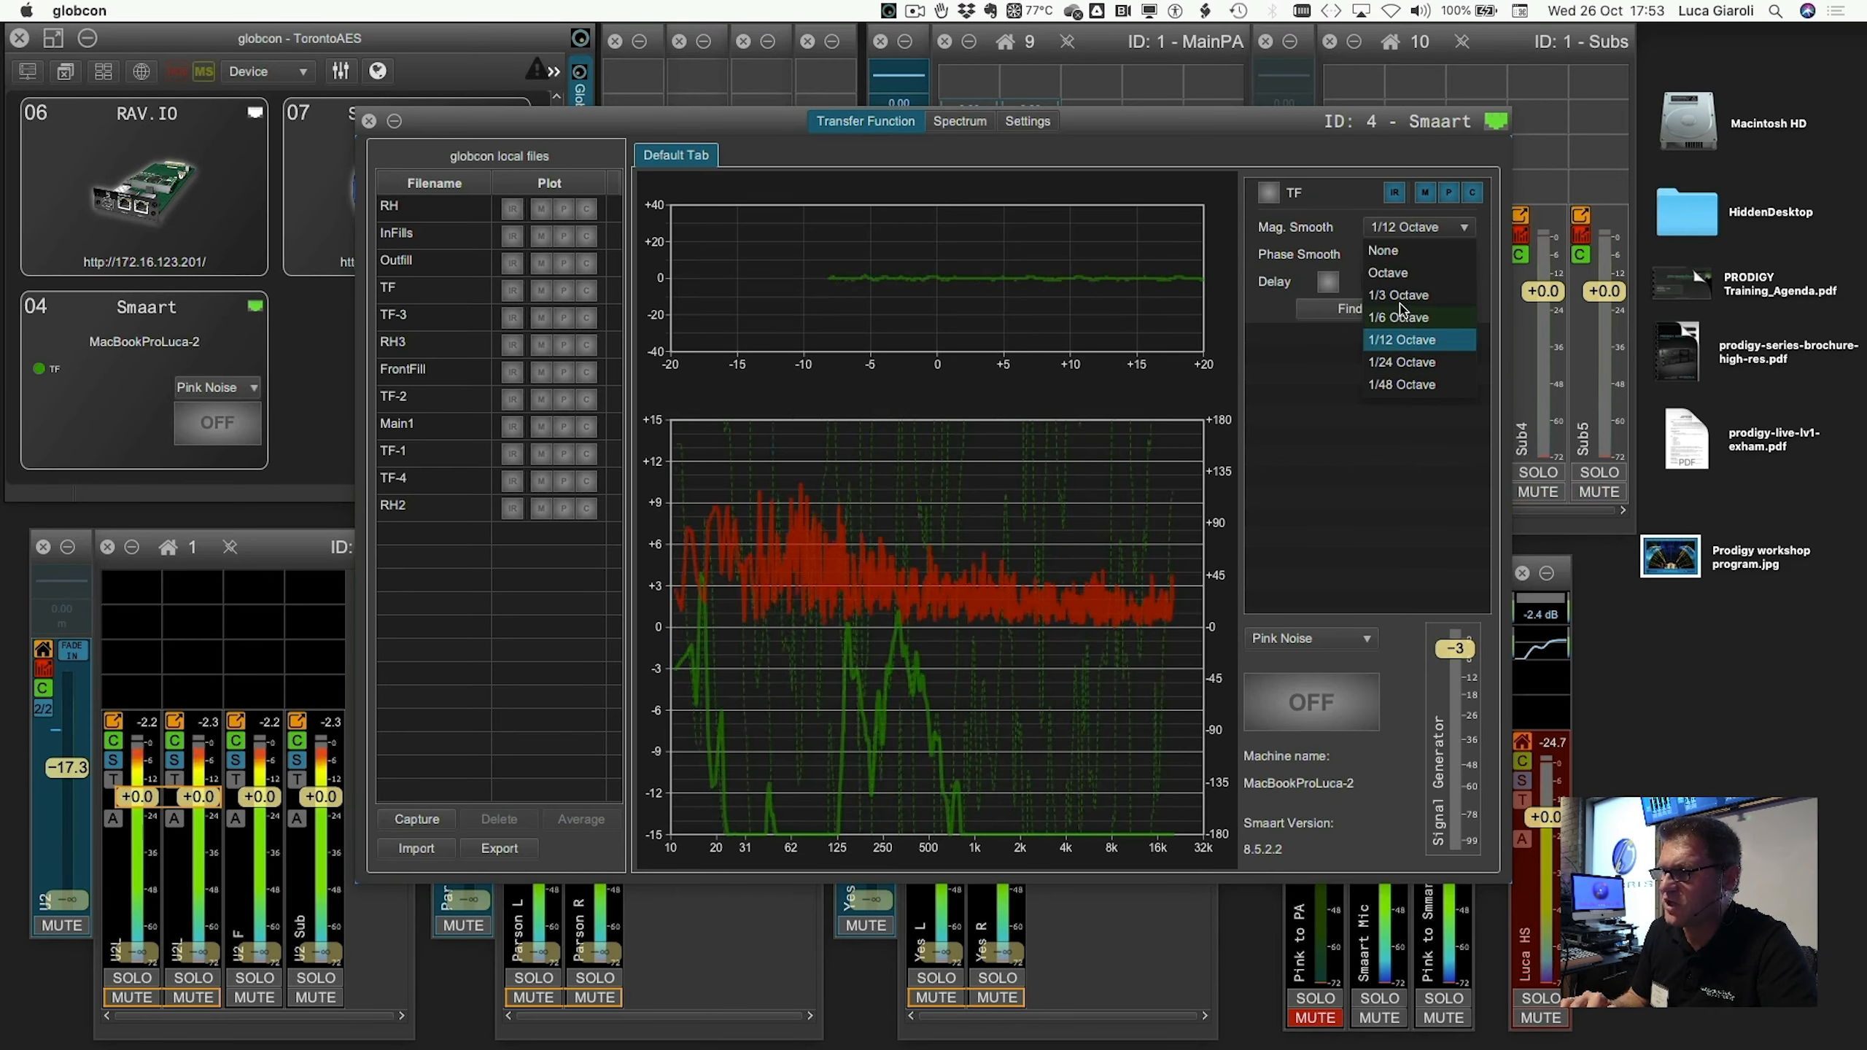
{"action": "left_click", "coordinate": [1404, 234]}
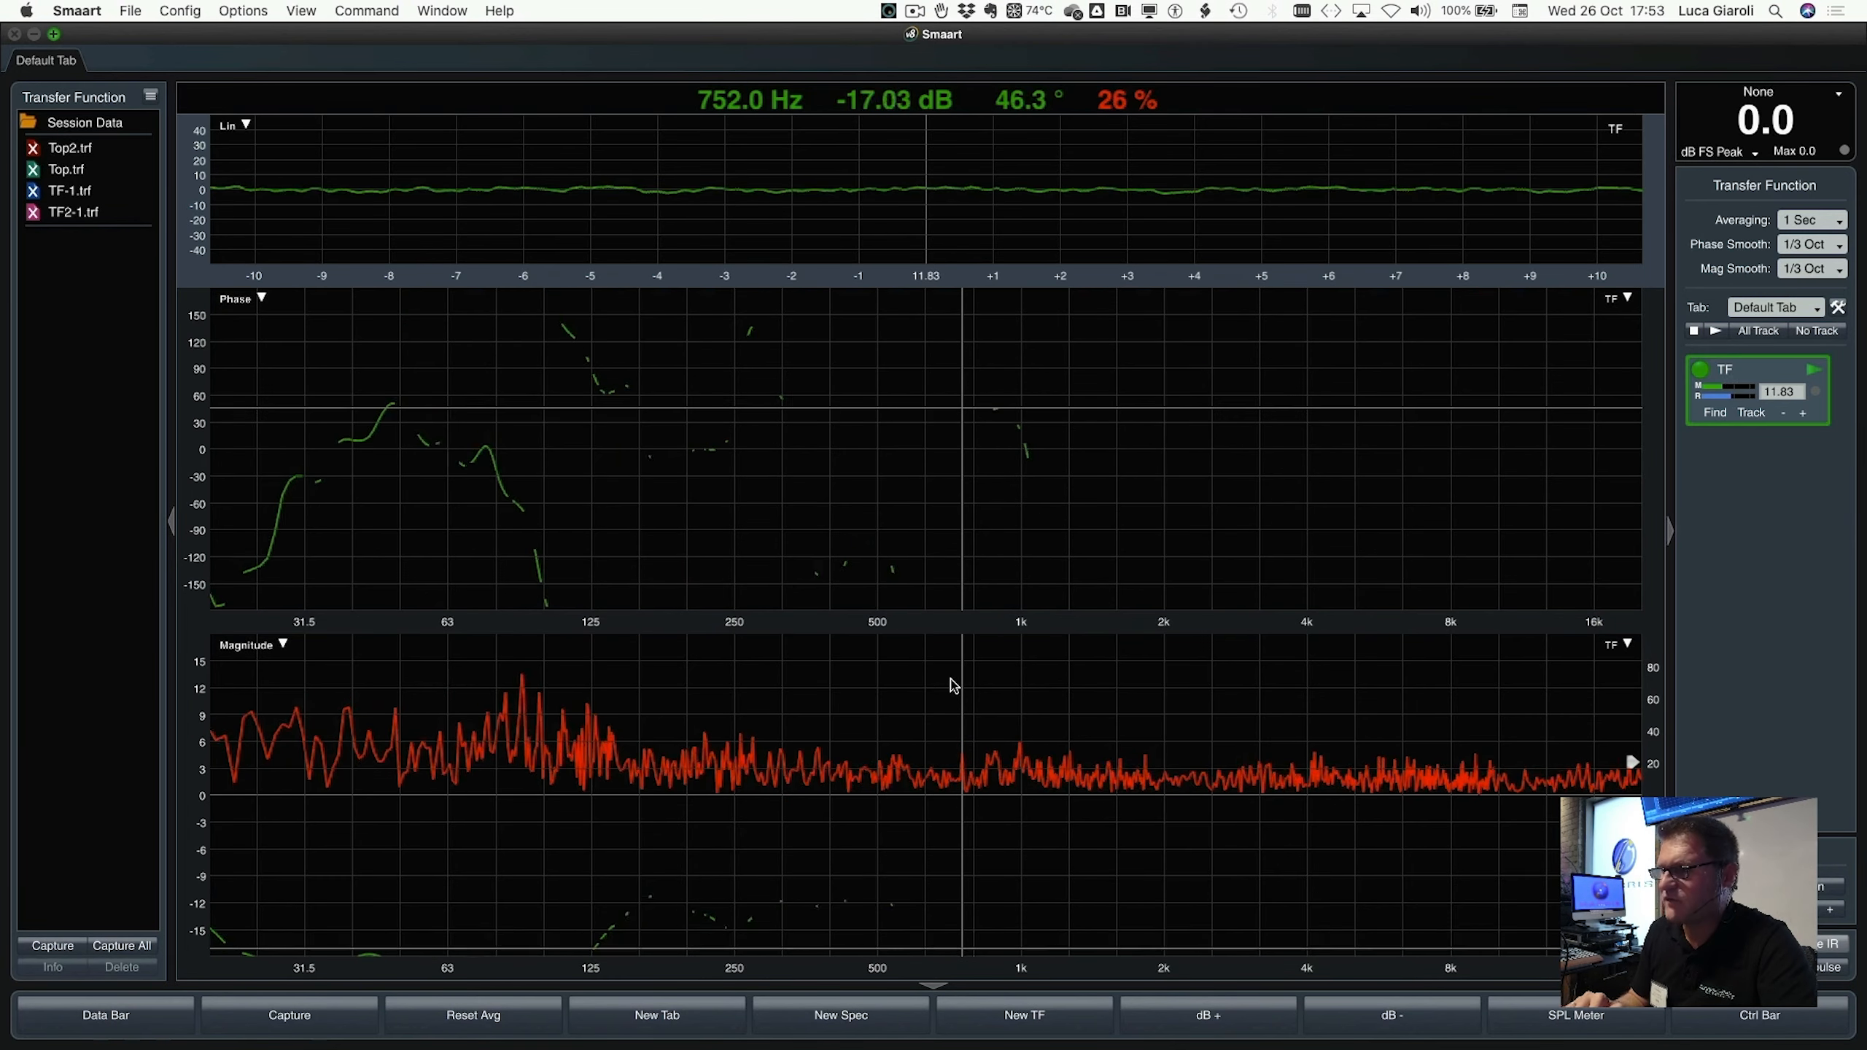
{"action": "key", "text": "ctrl+Left"}
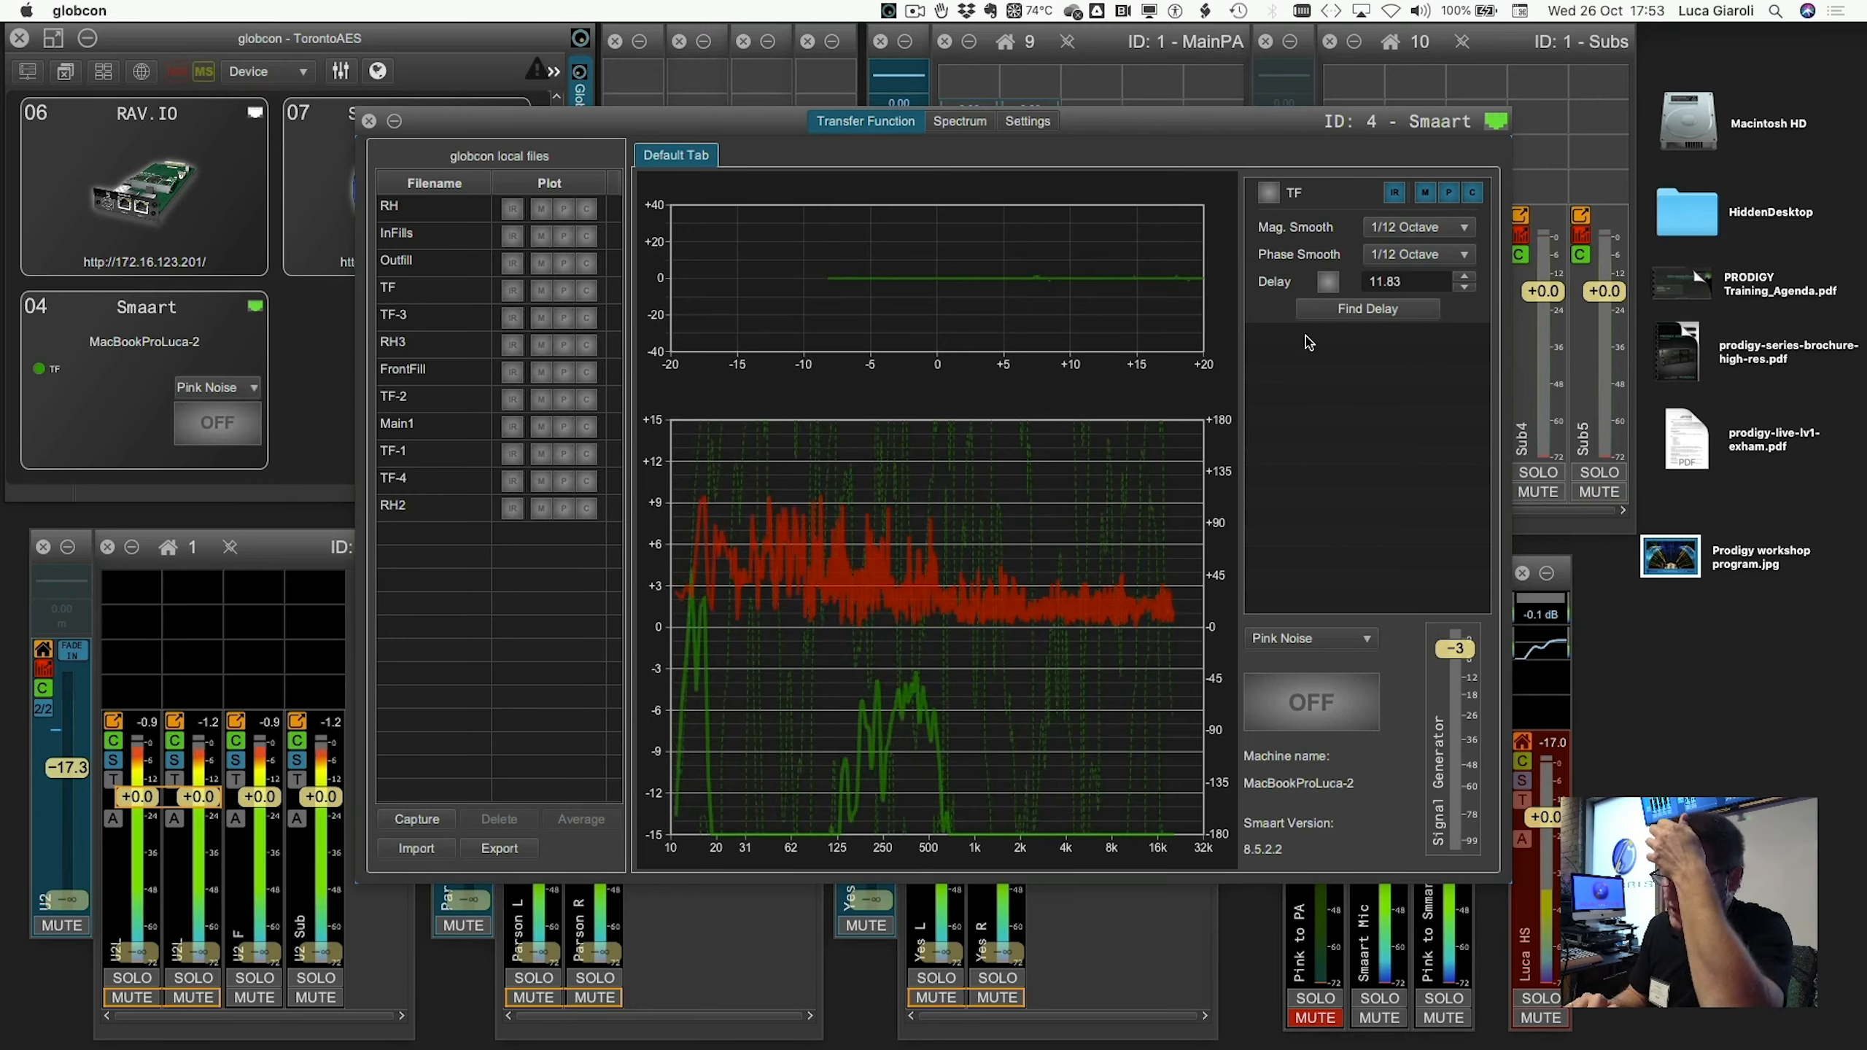
Hide the phase and coherence traces of the TF measurement, leaving its magnitude trace displayed.
{"action": "left_click", "coordinate": [1396, 198]}
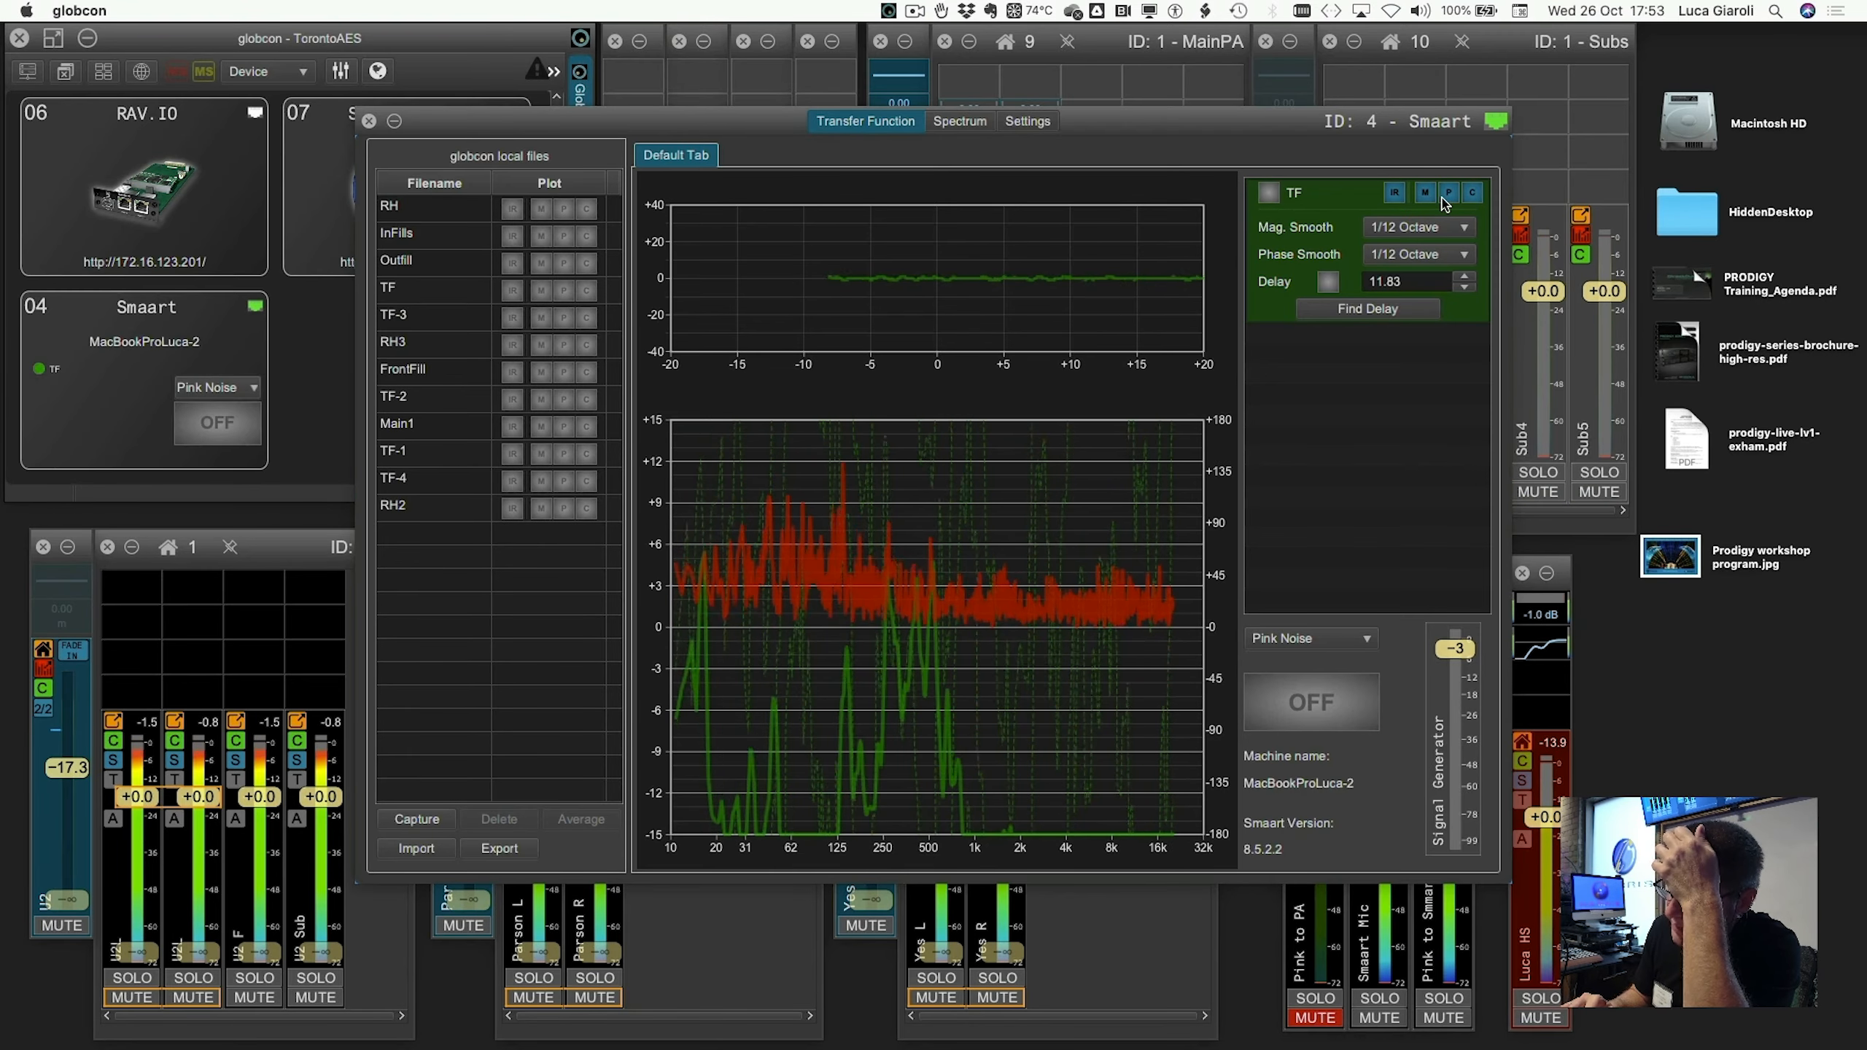
{"action": "left_click", "coordinate": [1442, 197]}
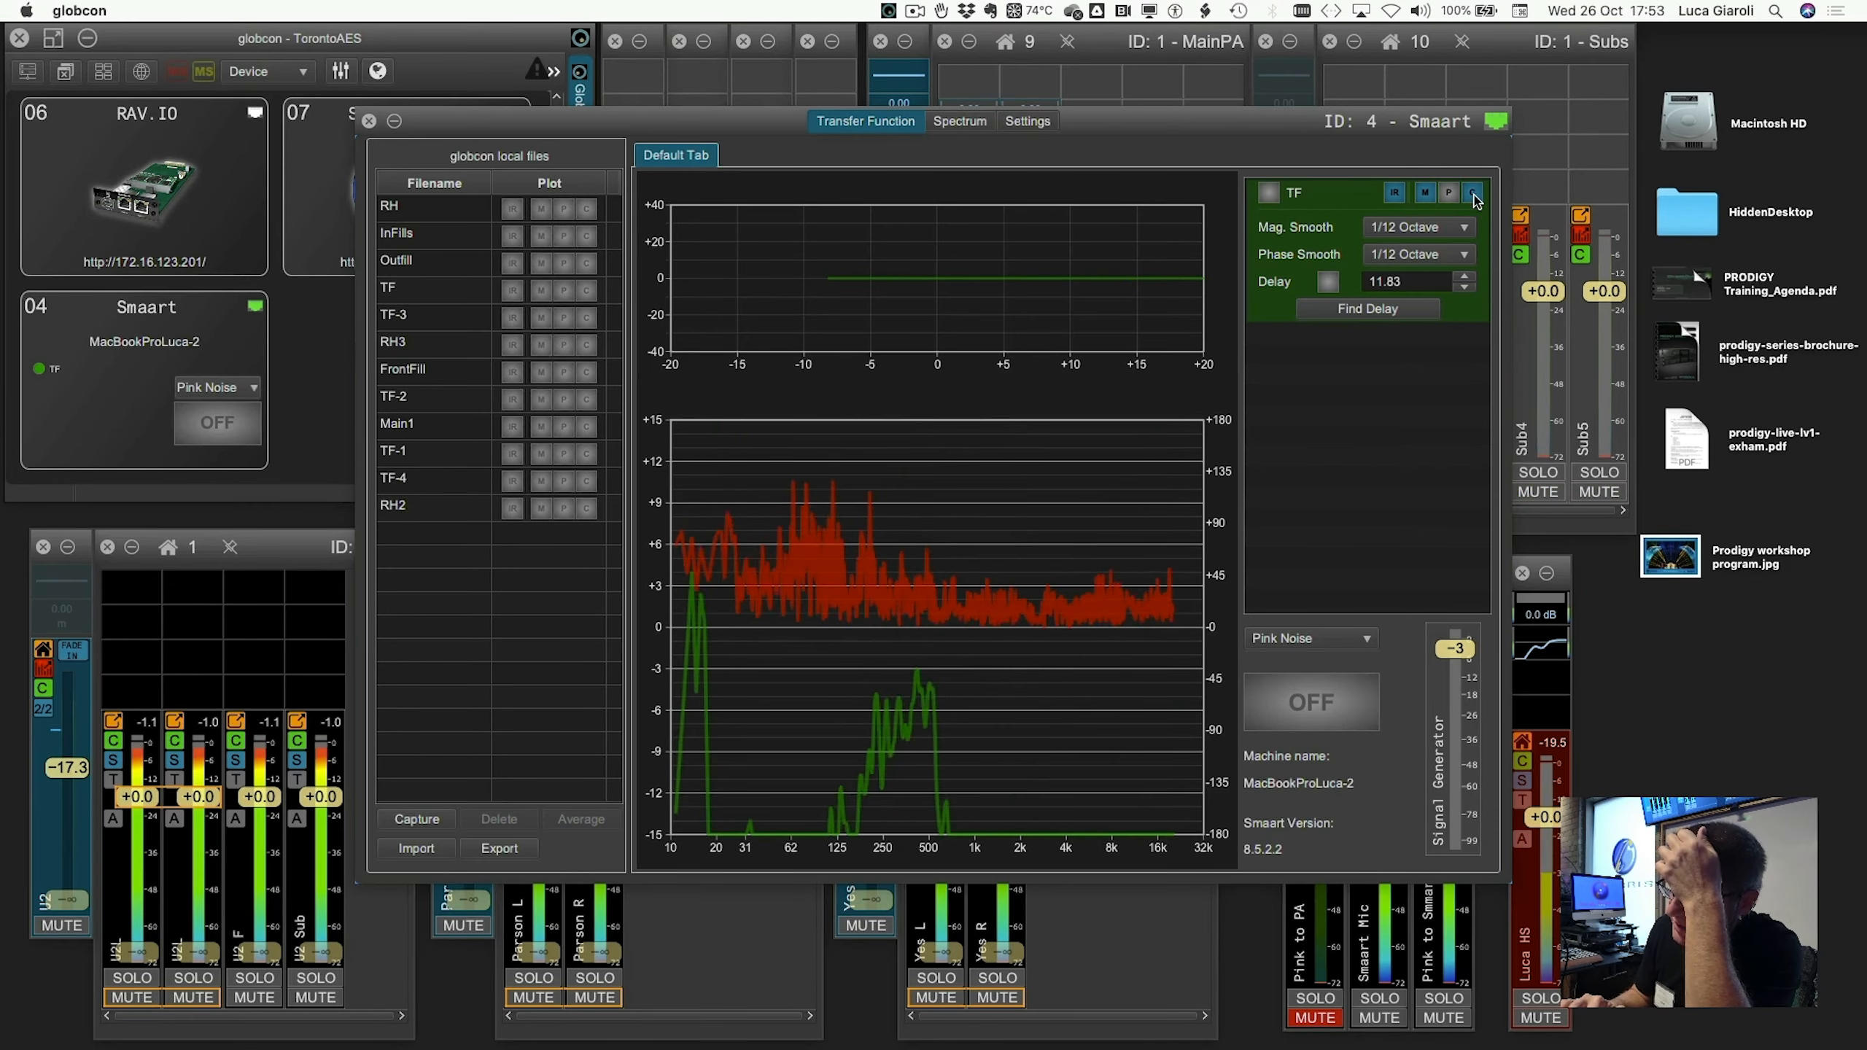
{"action": "left_click", "coordinate": [1474, 194]}
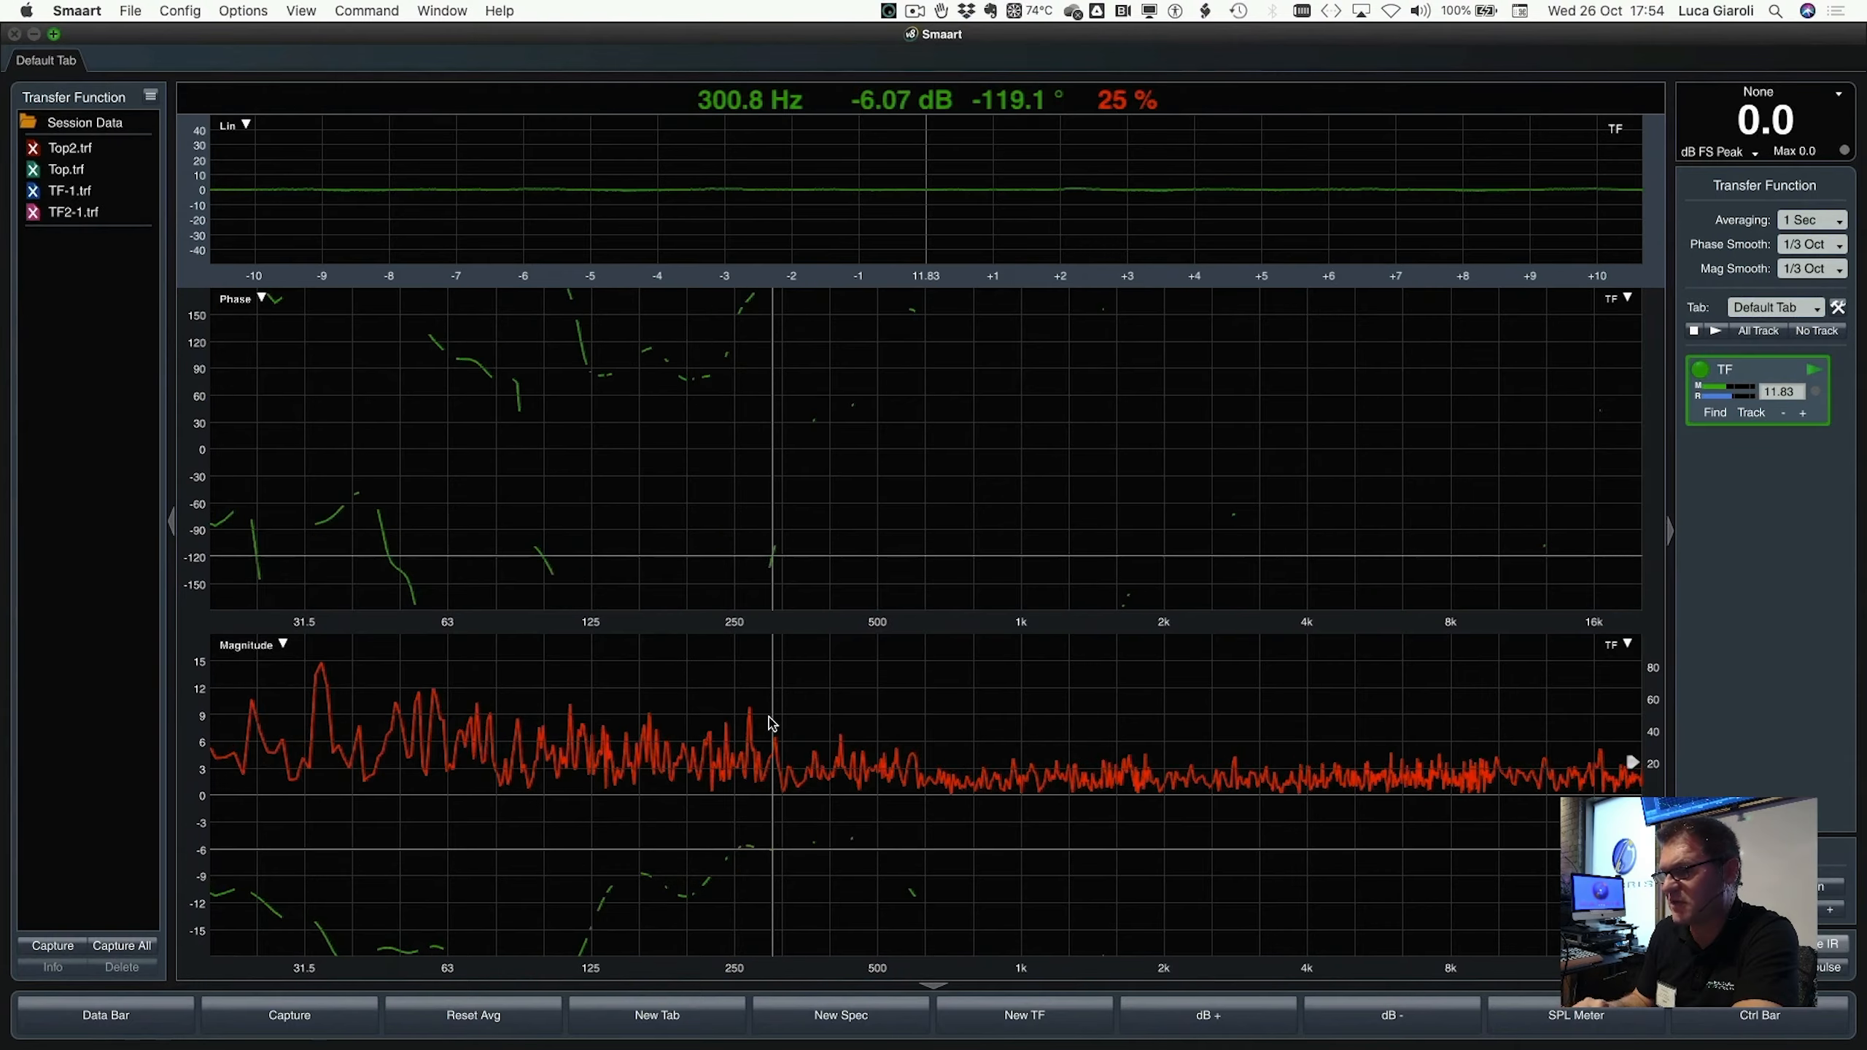
Switch back and forth between Smaart and globcon to compare their live TF traces, finishing in globcon.
{"action": "key", "text": "ctrl+Left"}
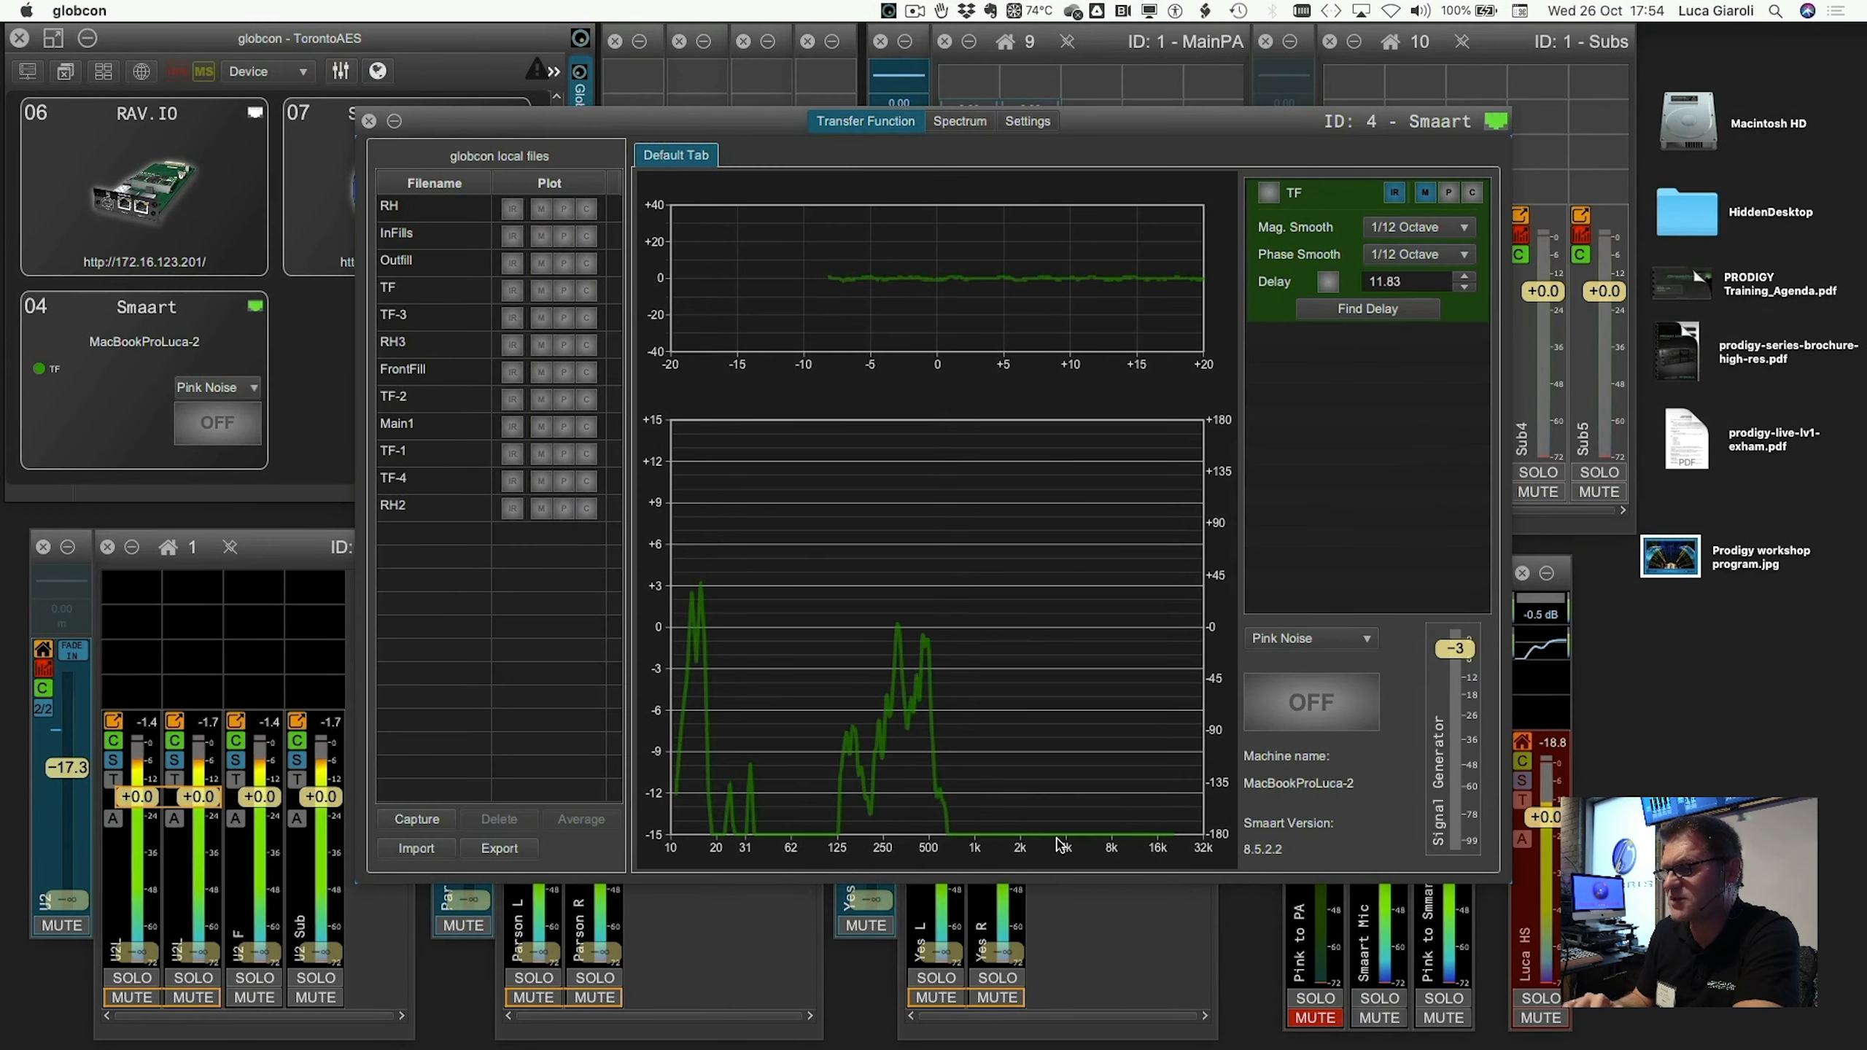
{"action": "key", "text": "ctrl+Right"}
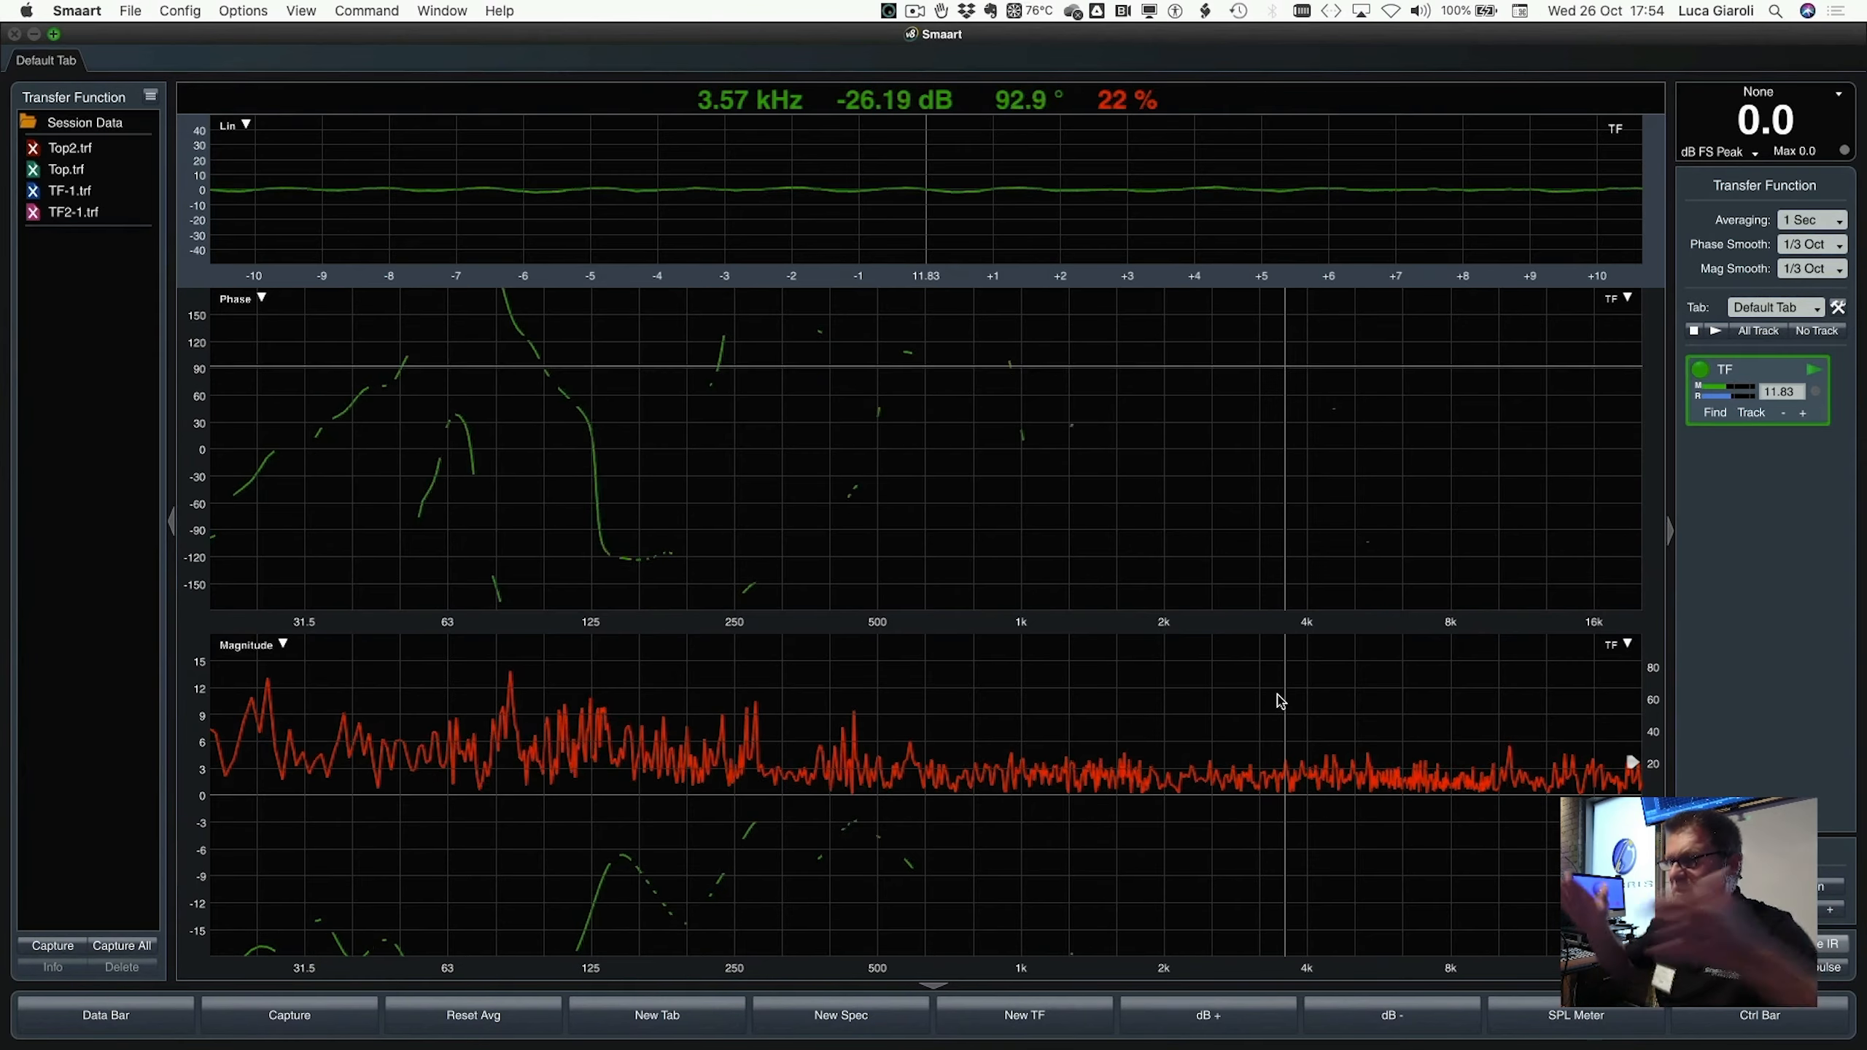
{"action": "key", "text": "ctrl+Left"}
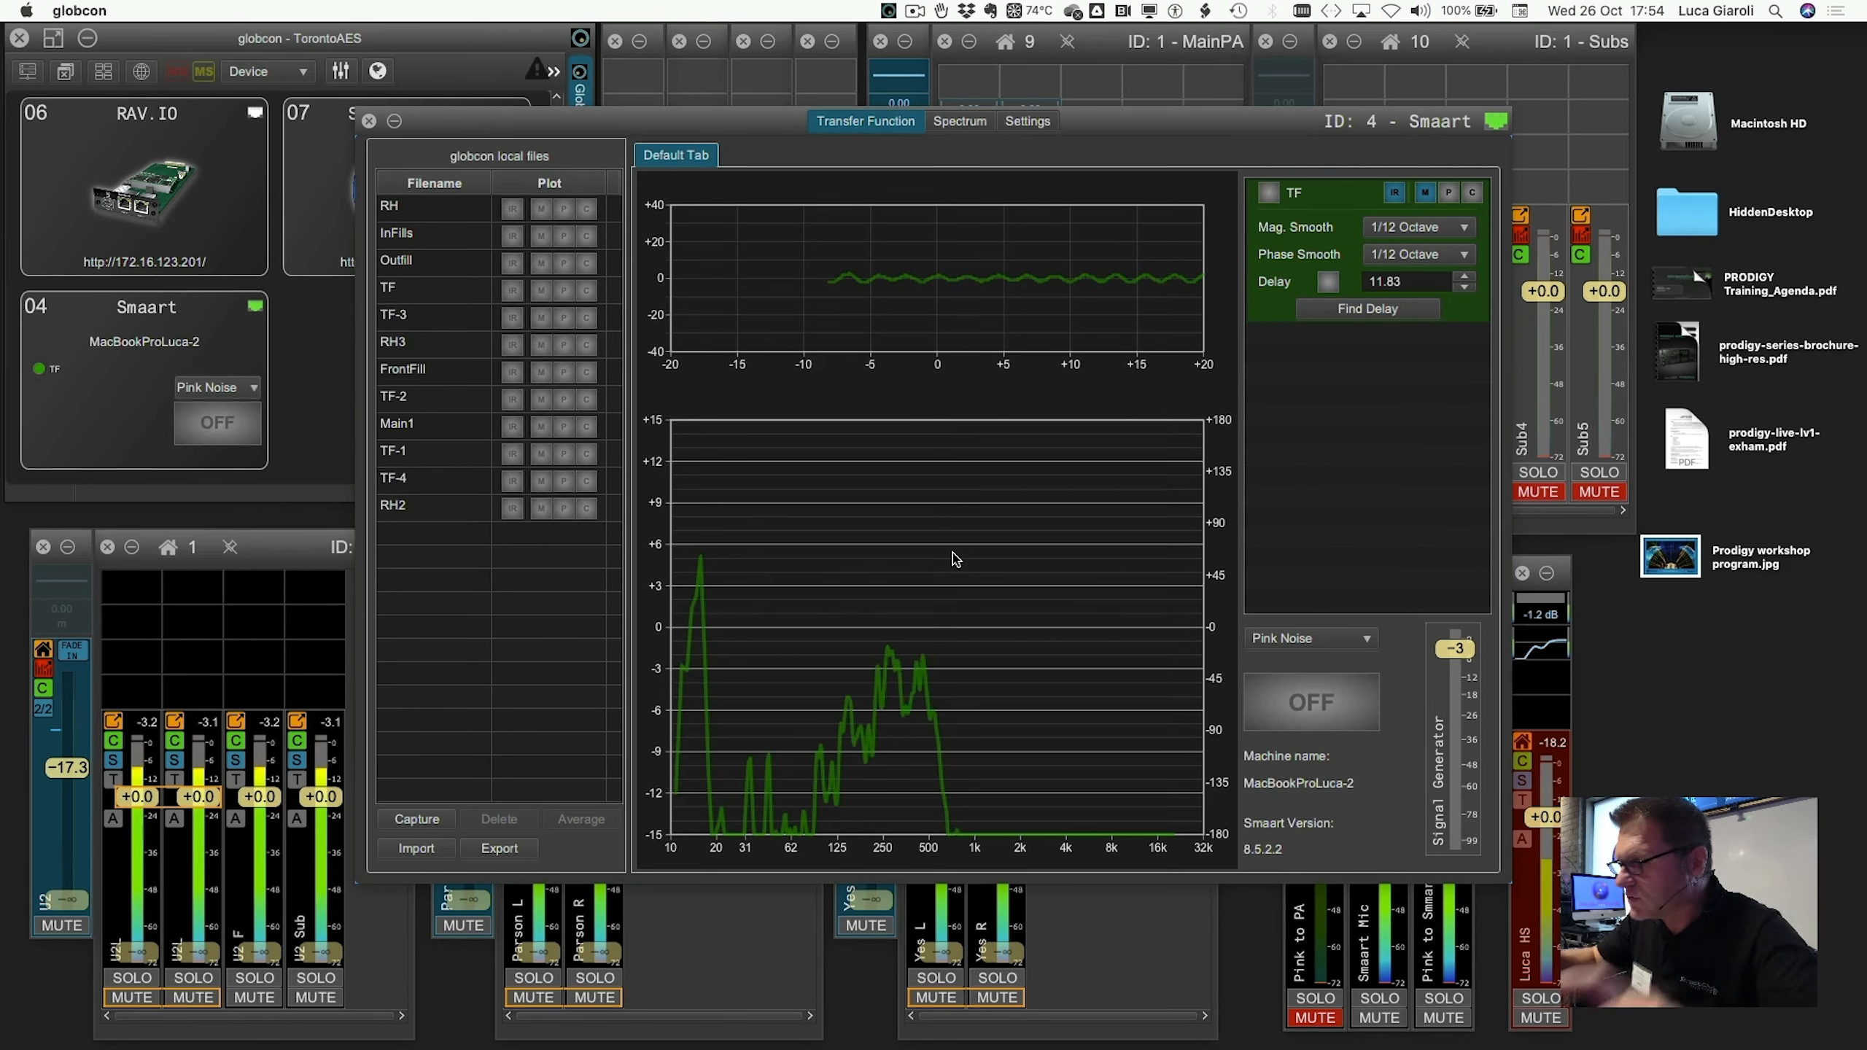
{"action": "key", "text": "ctrl+Right"}
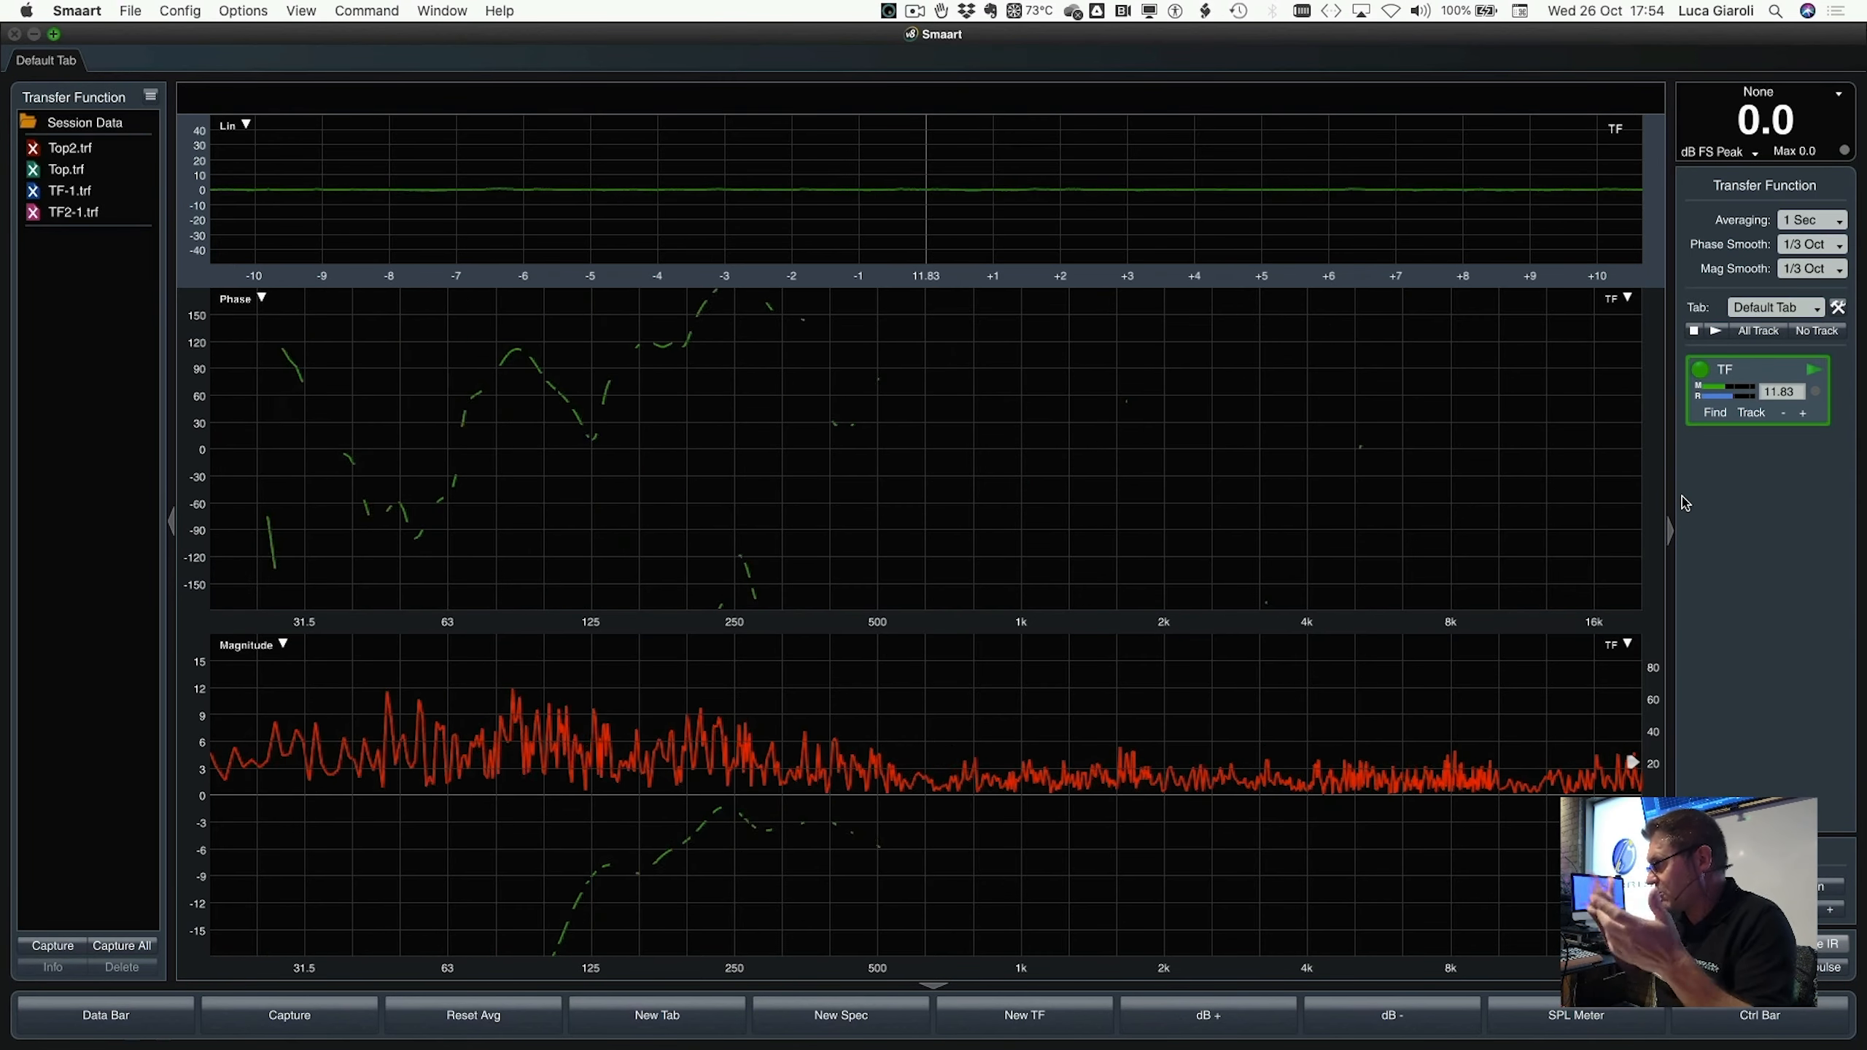
{"action": "key", "text": "super+Tab"}
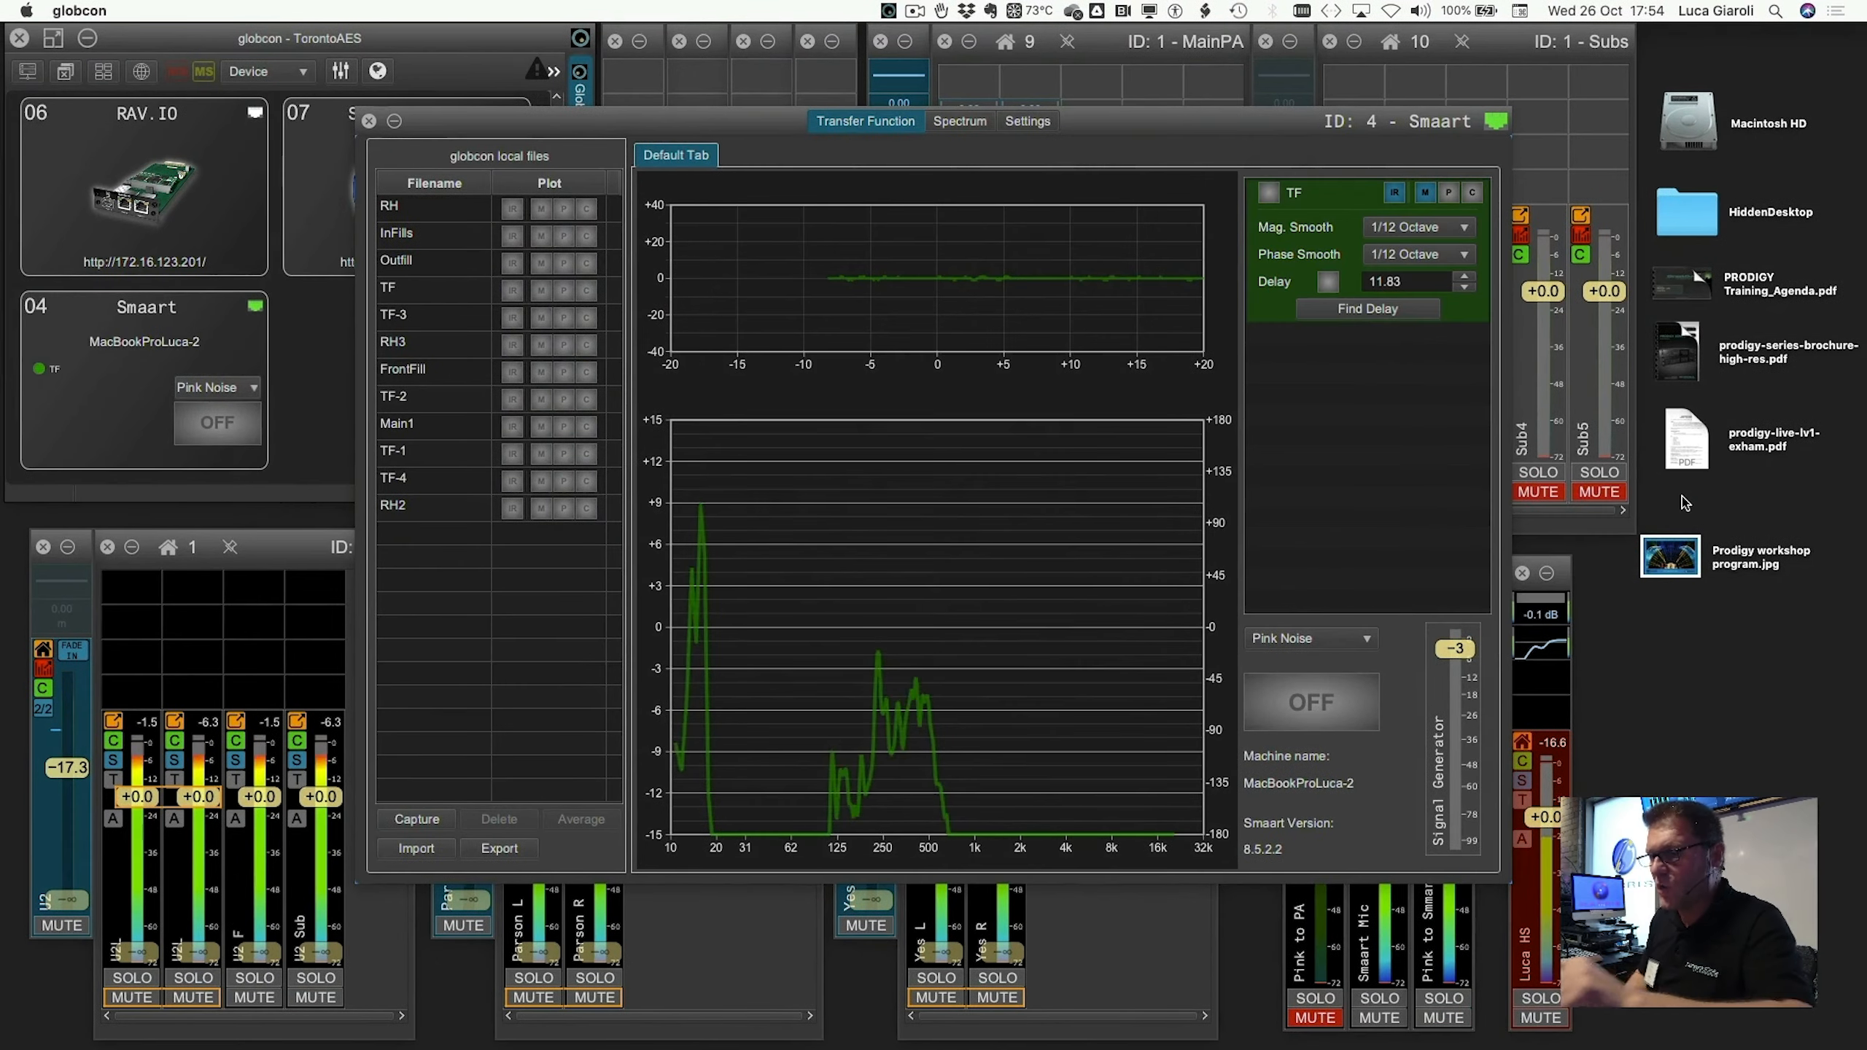